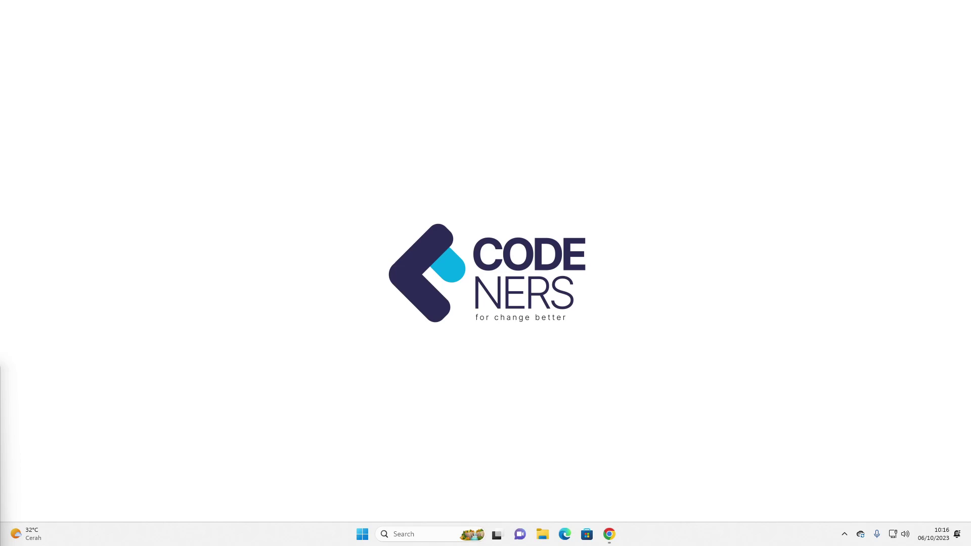
- Switch to the untitled Figma file in Chrome and add a frame using the Desktop preset, 1440 × 1024
{"action": "left_click", "coordinate": [610, 534]}
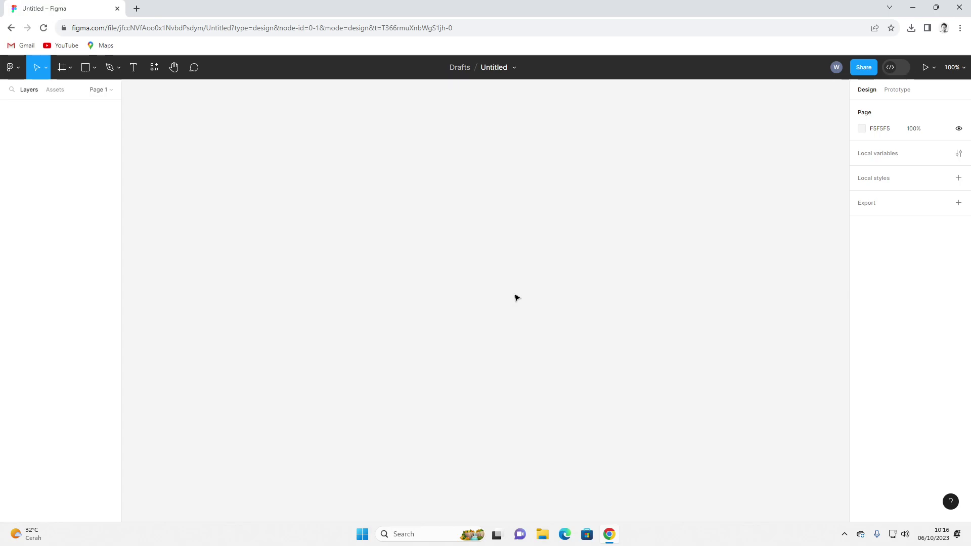
{"action": "left_click", "coordinate": [70, 68]}
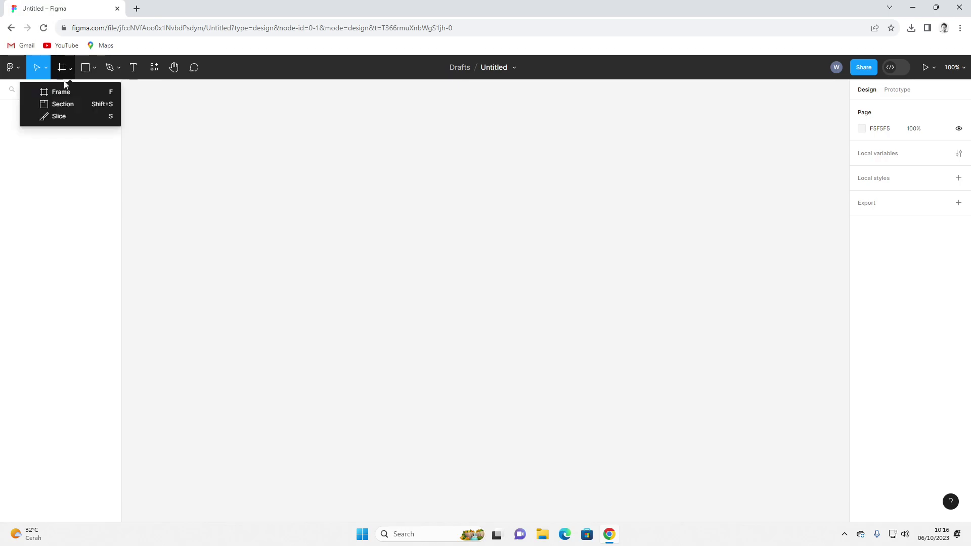
{"action": "left_click", "coordinate": [62, 92]}
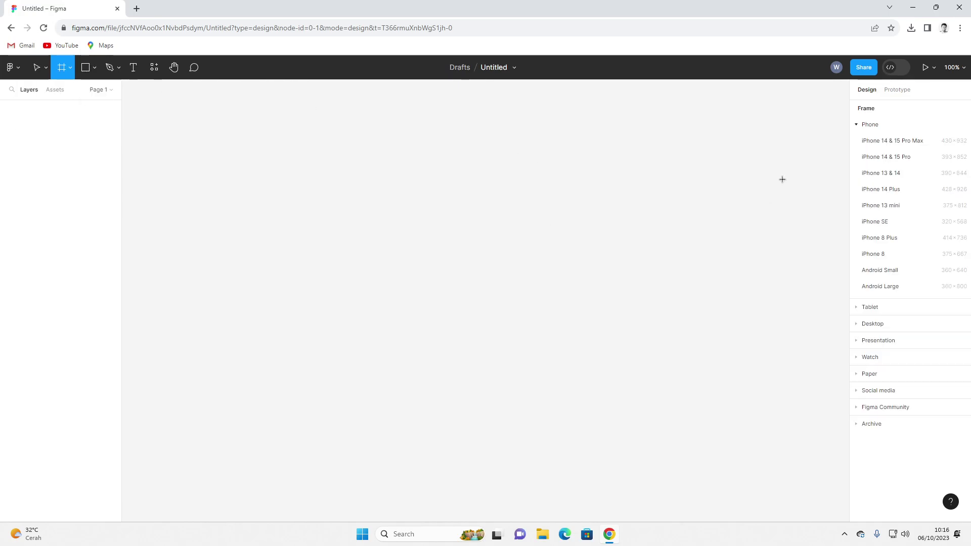
{"action": "left_click", "coordinate": [908, 327]}
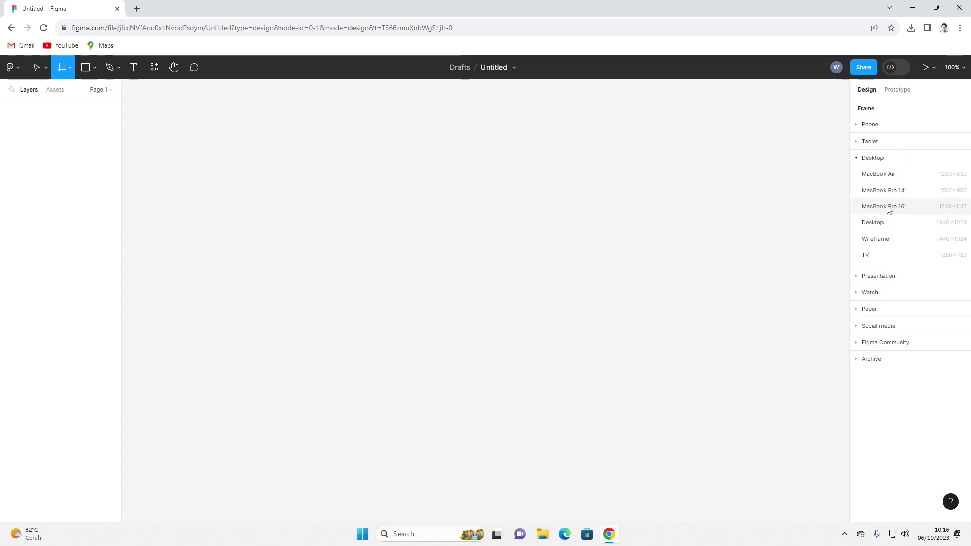
{"action": "left_click", "coordinate": [878, 223]}
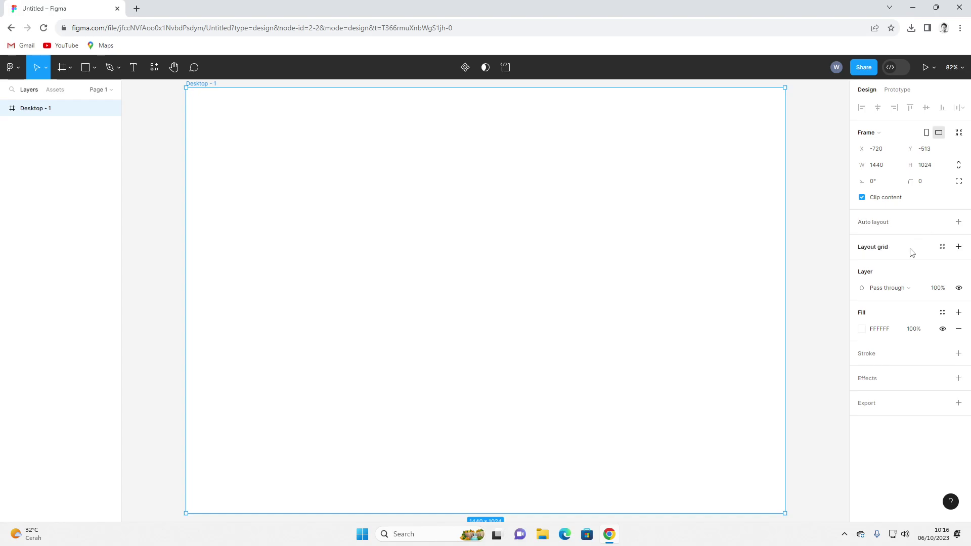
- Add a layout grid to the desktop frame and change it to columns with a count of 12
{"action": "left_click", "coordinate": [959, 247]}
{"action": "left_click", "coordinate": [862, 263]}
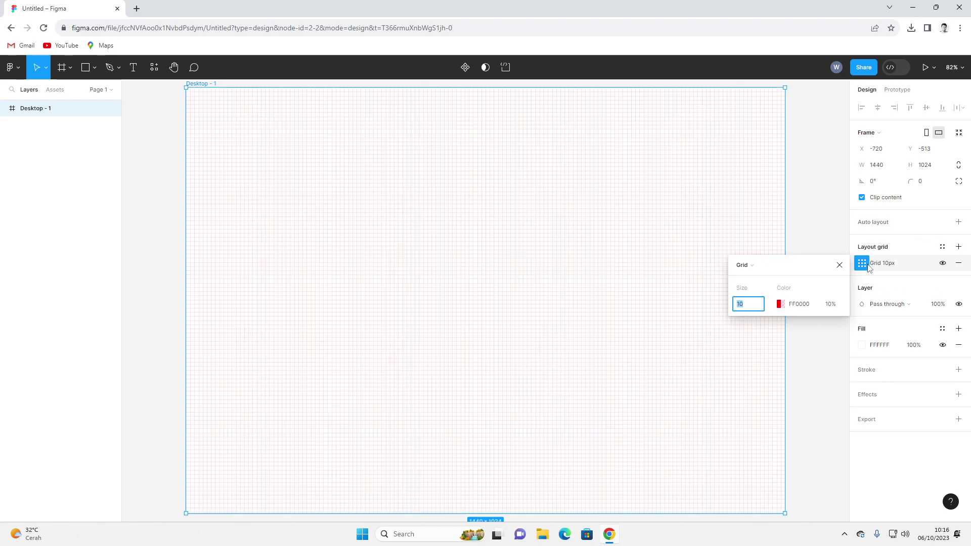
{"action": "left_click", "coordinate": [747, 265]}
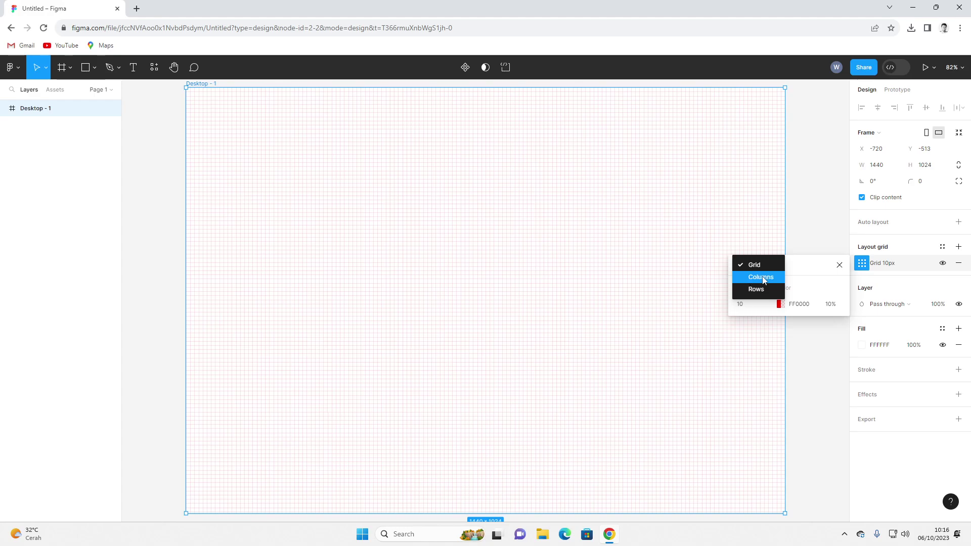
{"action": "left_click", "coordinate": [763, 278]}
{"action": "left_click", "coordinate": [767, 304]}
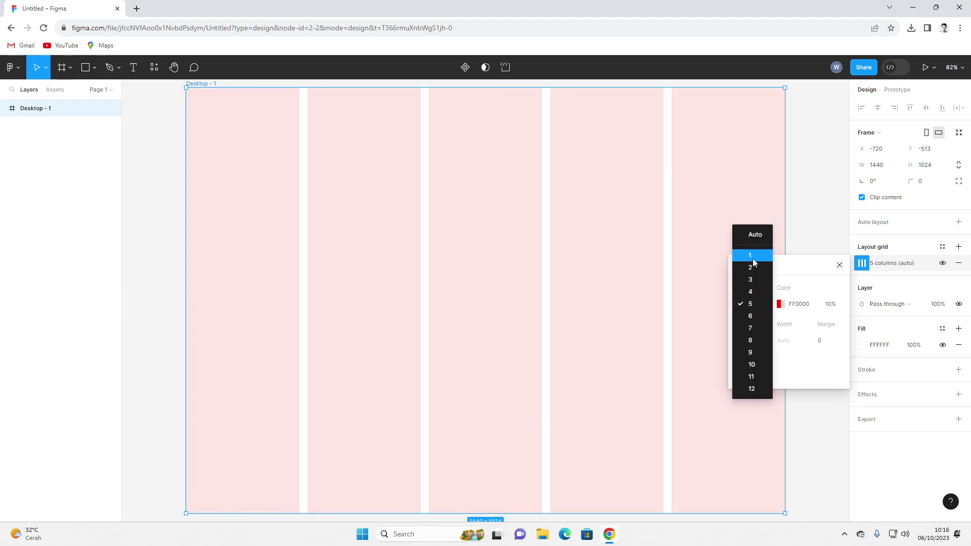
{"action": "left_click", "coordinate": [756, 391]}
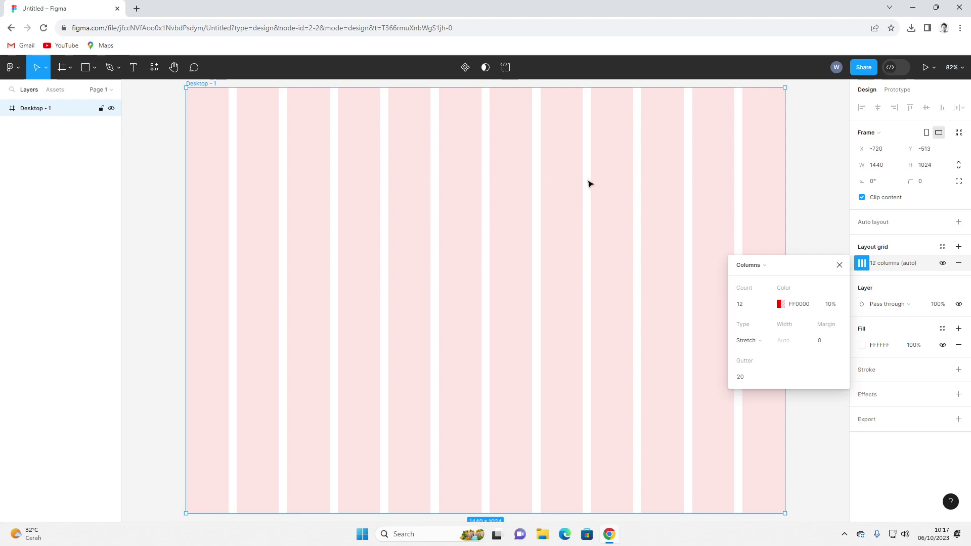
- Centre the column grid in the frame and set the column width to 80
{"action": "left_click", "coordinate": [753, 342]}
{"action": "left_click", "coordinate": [758, 329]}
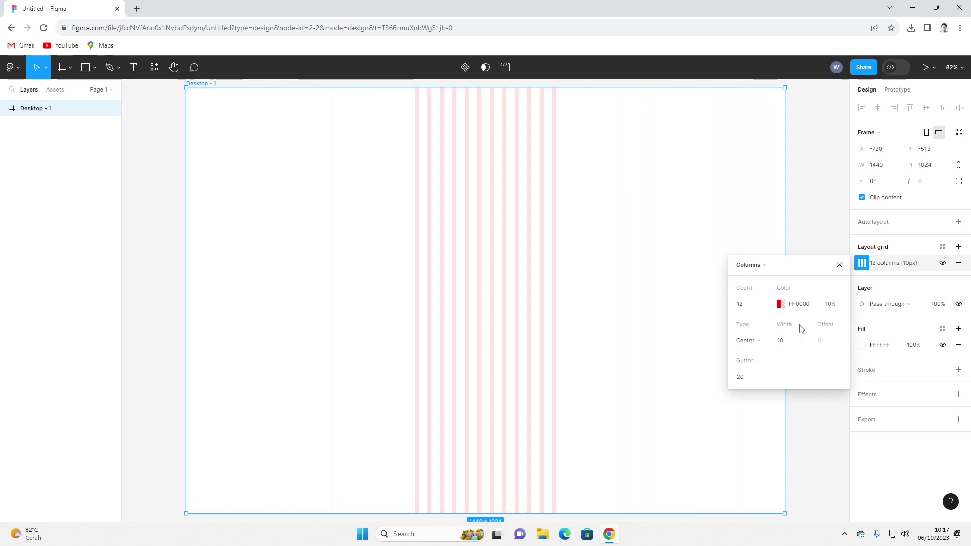
{"action": "left_click", "coordinate": [781, 341]}
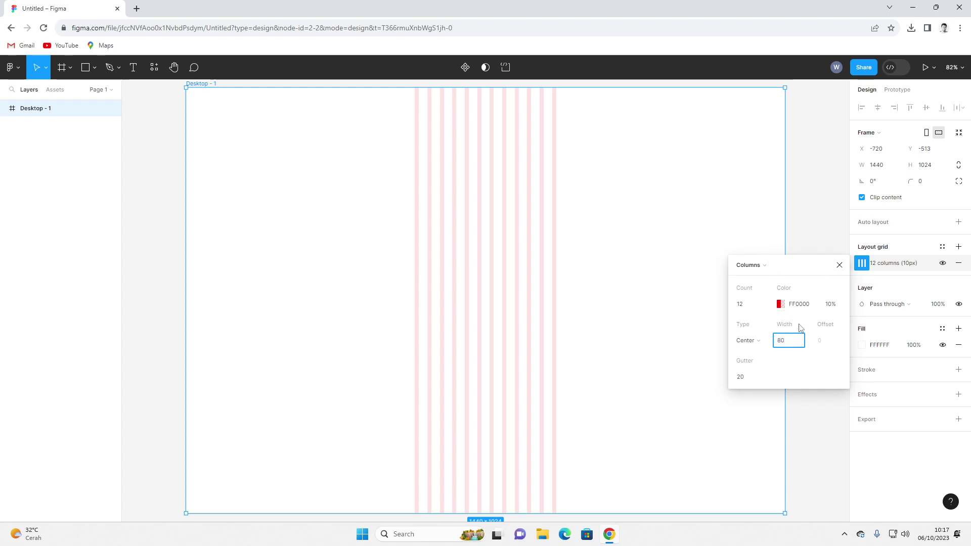
{"action": "key", "text": "Return"}
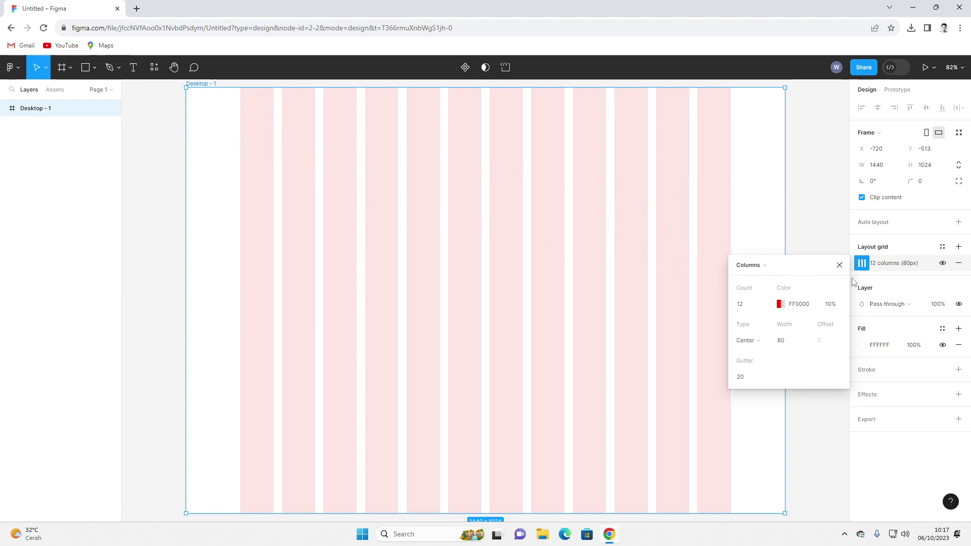
{"action": "left_click", "coordinate": [839, 265]}
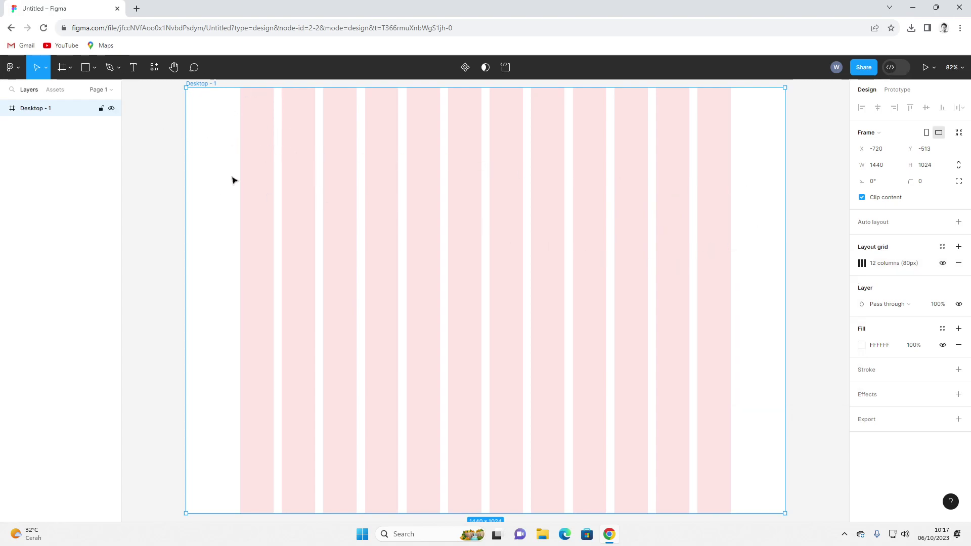
- Add a text layer reading "Cocodesign" near the upper left of the desktop frame
{"action": "left_click", "coordinate": [134, 72]}
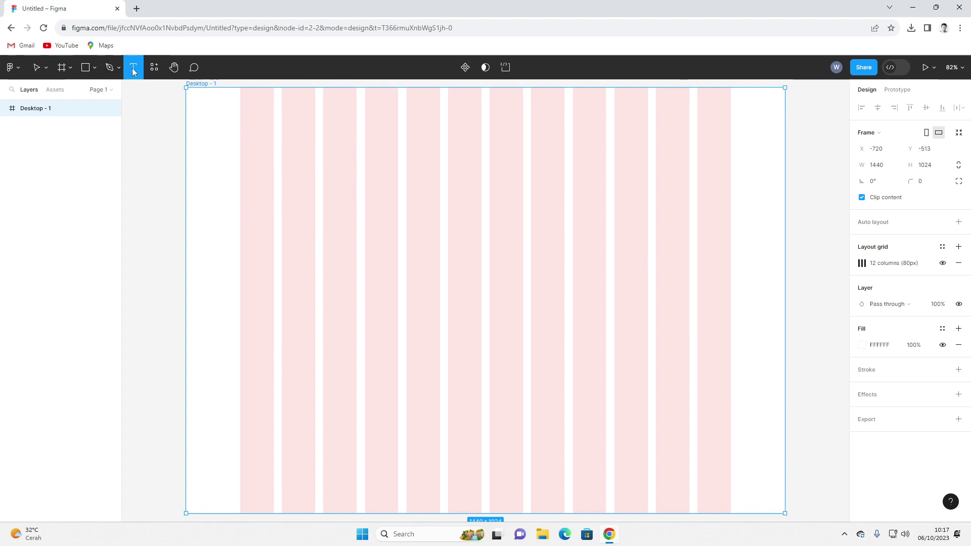
{"action": "left_click", "coordinate": [274, 128]}
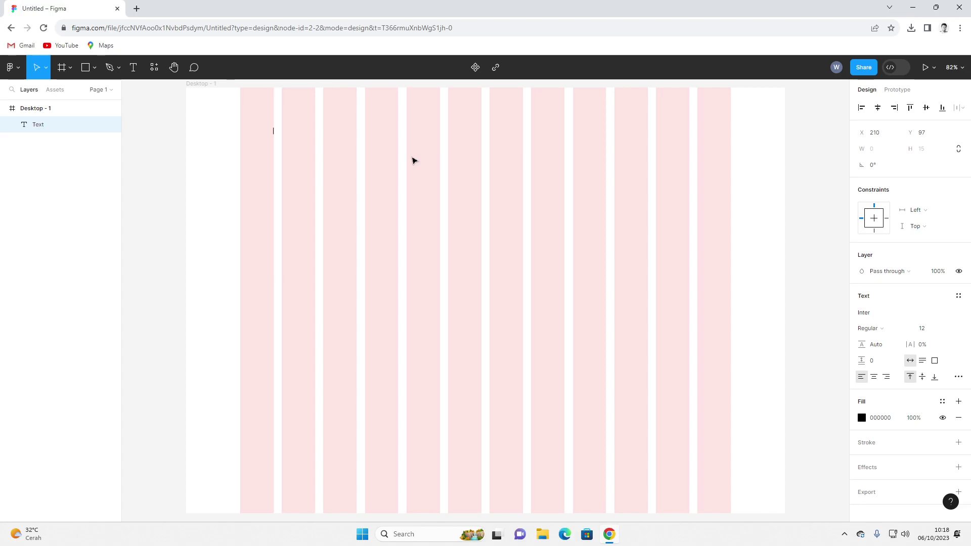
{"action": "type", "text": "Cocowebsit"}
{"action": "key", "text": "BackSpace"}
{"action": "key", "text": "BackSpace"}
{"action": "key", "text": "BackSpace"}
{"action": "key", "text": "BackSpace"}
{"action": "key", "text": "BackSpace"}
{"action": "type", "text": "design"}
{"action": "key", "text": "Escape"}
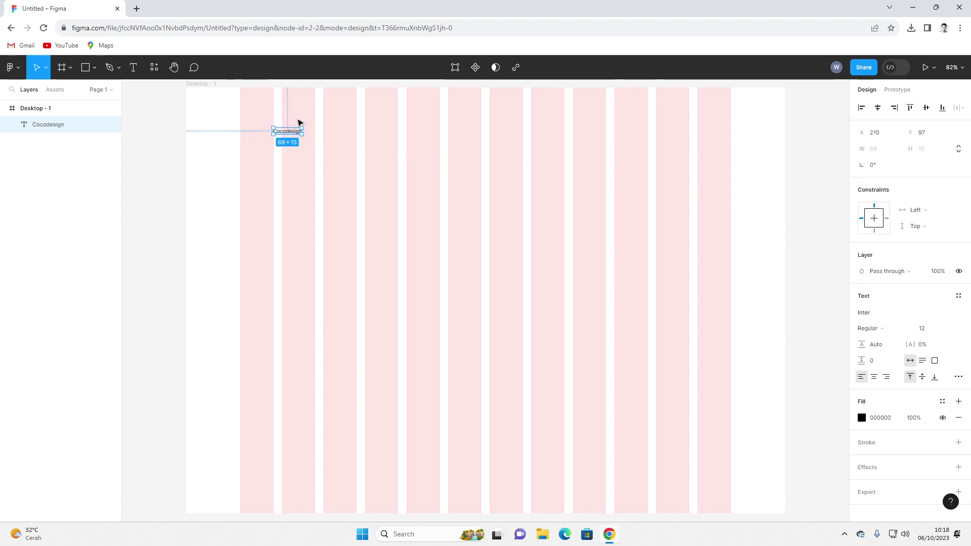
- Set the Cocodesign text's font weight to Bold
{"action": "left_click", "coordinate": [880, 328]}
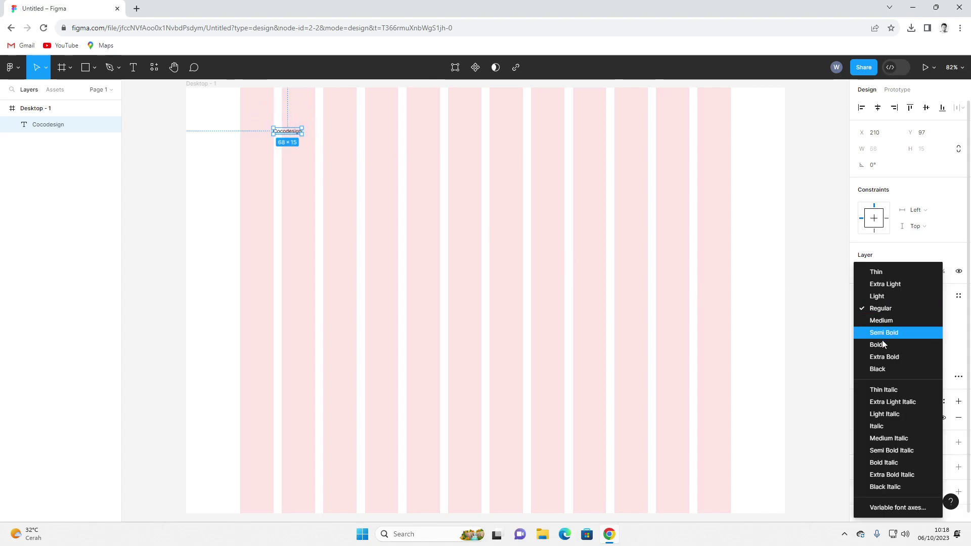
{"action": "left_click", "coordinate": [883, 347]}
{"action": "left_click", "coordinate": [334, 158]}
{"action": "left_click", "coordinate": [297, 132]}
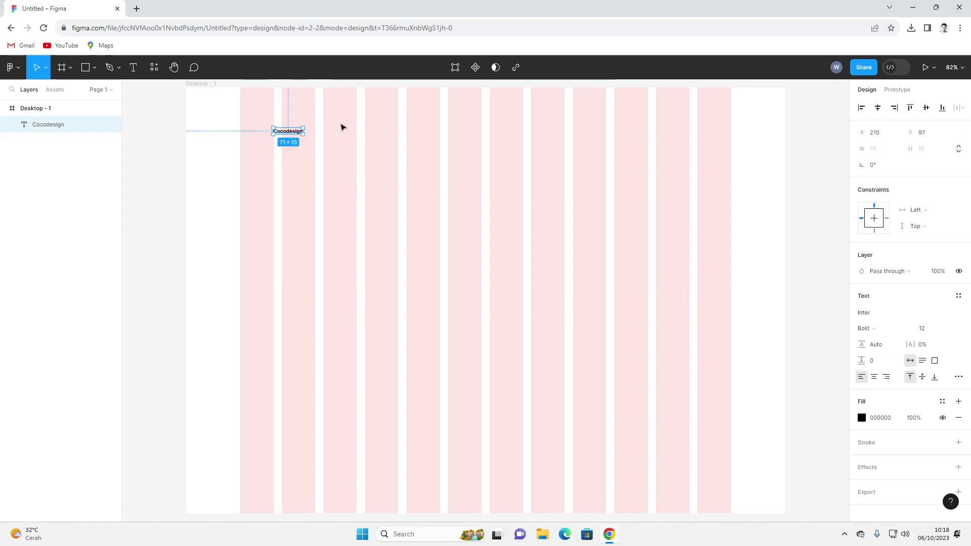
- Scale the Cocodesign text to about 297 × 61 and align its left edge with the first grid column
{"action": "key", "text": "k"}
{"action": "mouse_move", "coordinate": [303, 135]}
{"action": "left_mouse_down"}
{"action": "mouse_move", "coordinate": [334, 154]}
{"action": "mouse_move", "coordinate": [320, 120]}
{"action": "mouse_move", "coordinate": [321, 129]}
{"action": "left_mouse_up"}
{"action": "left_click", "coordinate": [413, 191]}
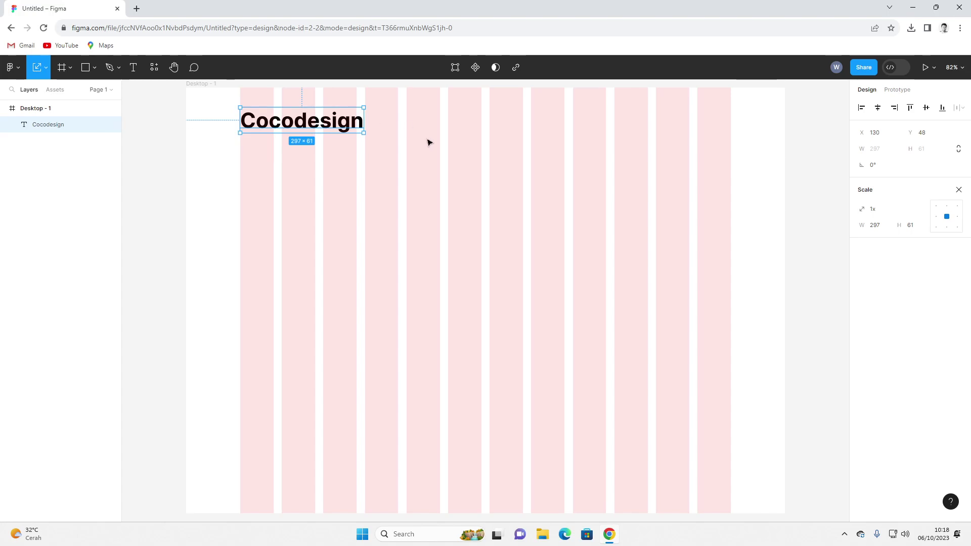
- Tighten the letter spacing of the Cocodesign text to -8.5%
{"action": "key", "text": "v"}
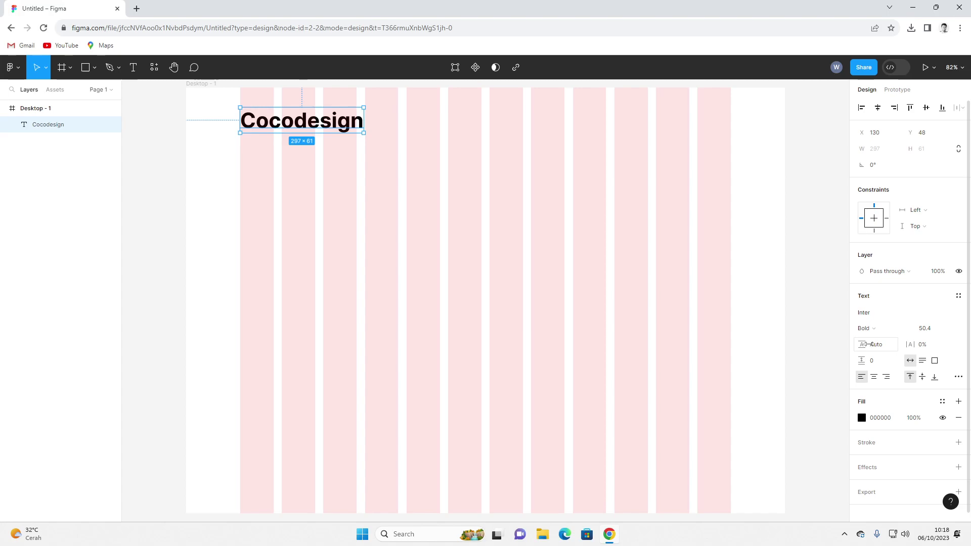
{"action": "left_click_drag", "start_coordinate": [909, 345], "coordinate": [900, 345]}
{"action": "left_click", "coordinate": [438, 178]}
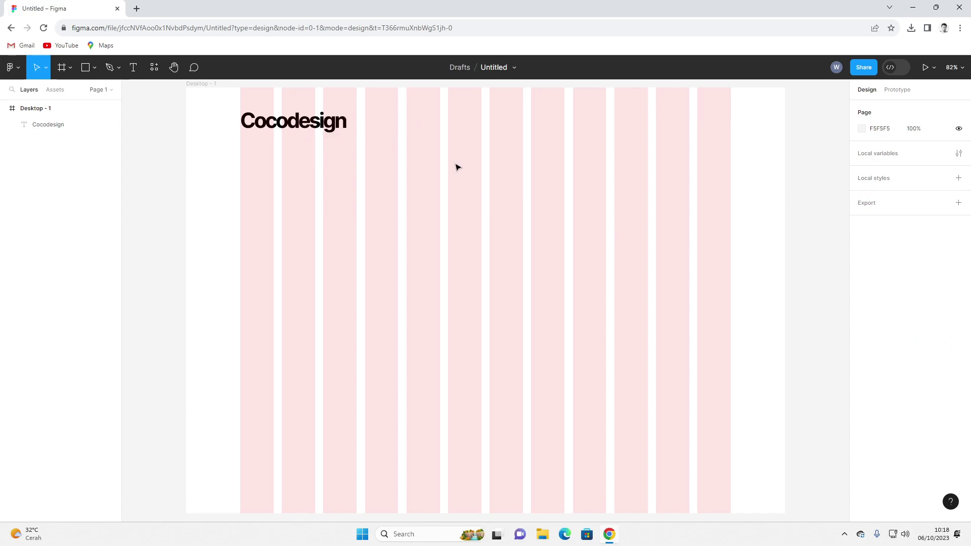
- Add a "home" text label to the frame and duplicate it beside itself as "about"
{"action": "left_click", "coordinate": [133, 67]}
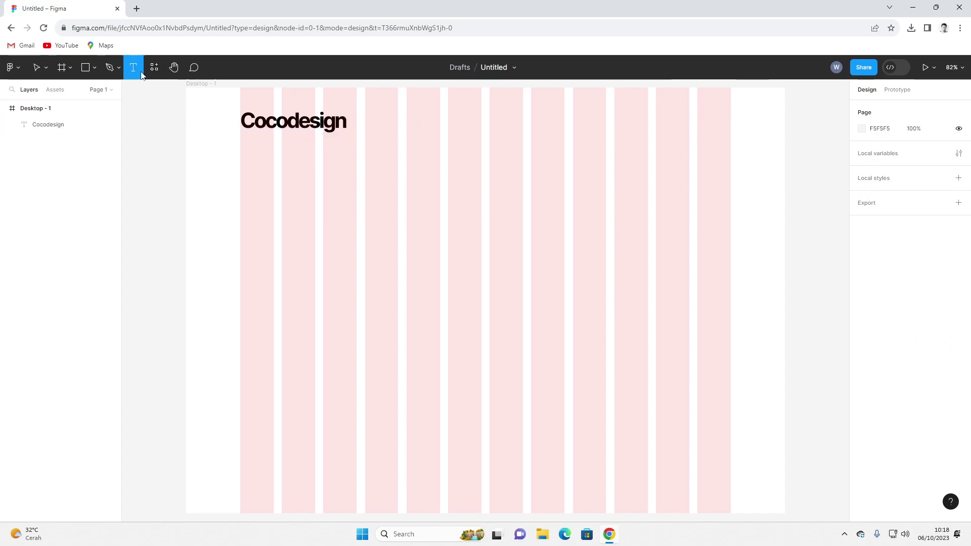
{"action": "left_click", "coordinate": [470, 147]}
{"action": "type", "text": "home"}
{"action": "key", "text": "Escape"}
{"action": "left_click_drag", "start_coordinate": [506, 165], "coordinate": [568, 165]}
{"action": "type", "text": "about"}
{"action": "key", "text": "Escape"}
- Duplicate the "about" label further along the row and change its text to "contact"
{"action": "left_click_drag", "start_coordinate": [562, 158], "coordinate": [704, 161]}
{"action": "double_click", "coordinate": [632, 158]}
{"action": "type", "text": "contact"}
{"action": "key", "text": "Escape"}
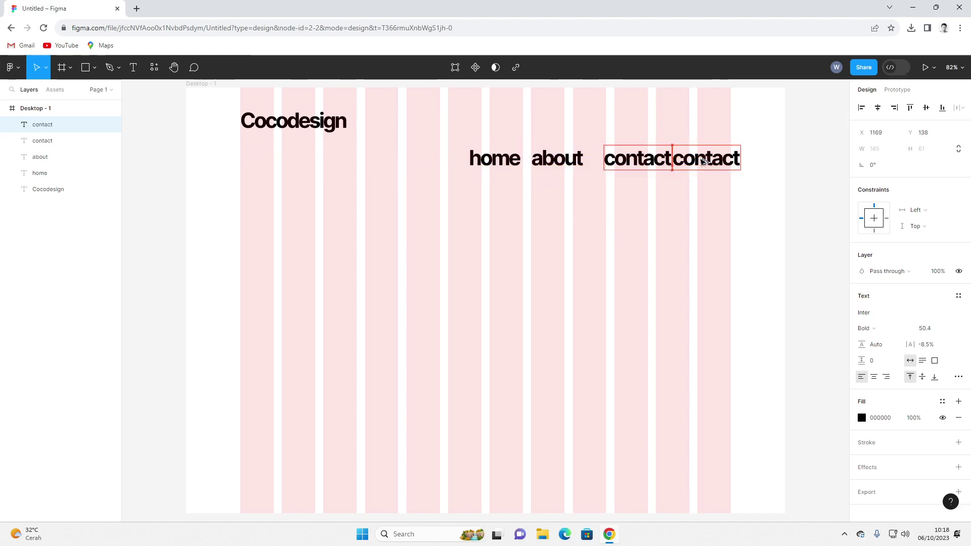
- Change the text of the last duplicated "contact" label to "portfolios"
{"action": "double_click", "coordinate": [705, 160]}
{"action": "type", "text": "prot"}
{"action": "key", "text": "BackSpace"}
{"action": "key", "text": "BackSpace"}
{"action": "key", "text": "BackSpace"}
{"action": "type", "text": "ortfolioo"}
{"action": "key", "text": "BackSpace"}
{"action": "type", "text": "s"}
{"action": "left_click", "coordinate": [830, 127]}
- Tidy up the spacing of the four navigation labels and align the row with the Cocodesign text and the last column's outer edge
{"action": "left_click_drag", "start_coordinate": [823, 114], "coordinate": [358, 253]}
{"action": "left_click", "coordinate": [490, 212]}
{"action": "left_click_drag", "start_coordinate": [458, 145], "coordinate": [724, 209]}
{"action": "left_click", "coordinate": [958, 108]}
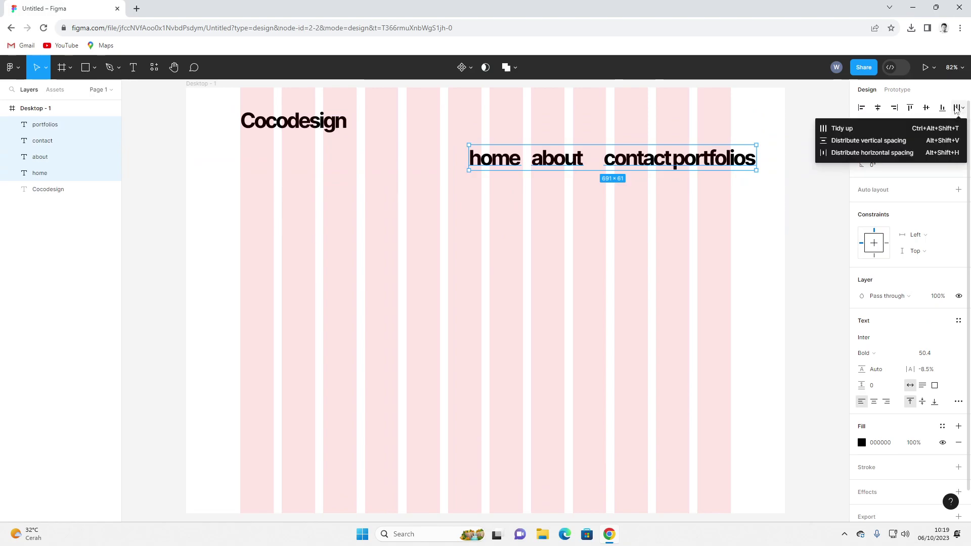
{"action": "left_click", "coordinate": [842, 129]}
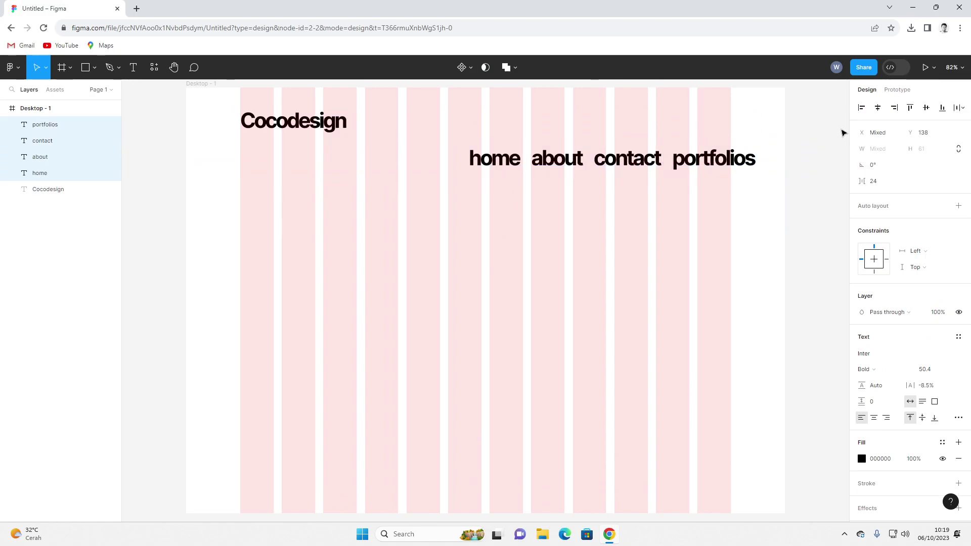
{"action": "left_click_drag", "start_coordinate": [632, 163], "coordinate": [612, 130]}
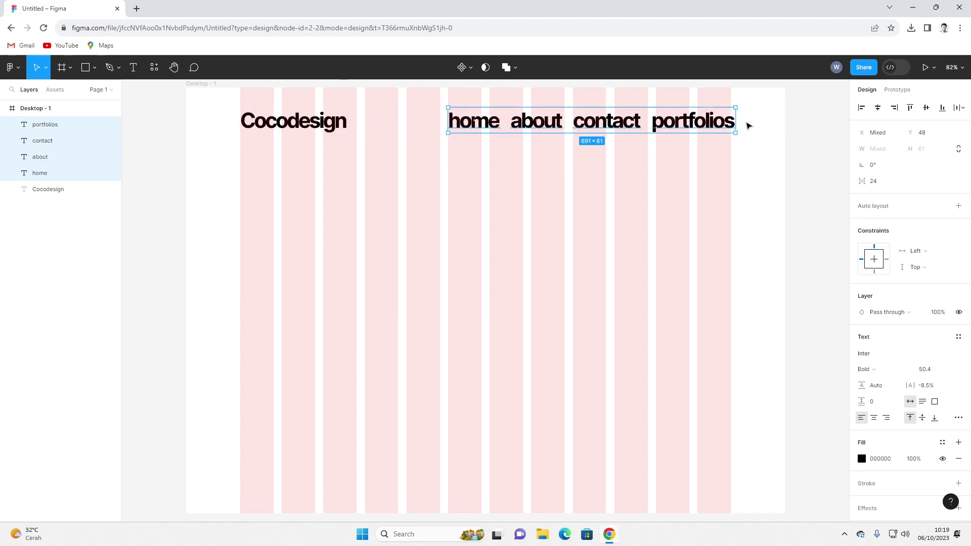
{"action": "left_click_drag", "start_coordinate": [674, 128], "coordinate": [670, 130]}
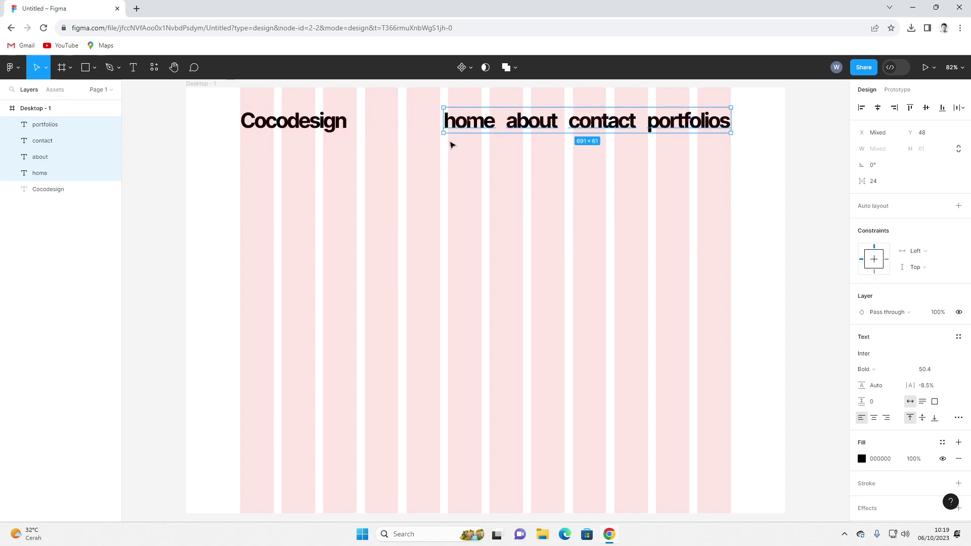
- Scale the navigation labels down to about 293 × 26, keeping the row against the last grid column's outer edge
{"action": "key", "text": "k"}
{"action": "left_click_drag", "start_coordinate": [457, 108], "coordinate": [614, 125]}
{"action": "left_click", "coordinate": [693, 148]}
{"action": "left_click_drag", "start_coordinate": [771, 123], "coordinate": [642, 130]}
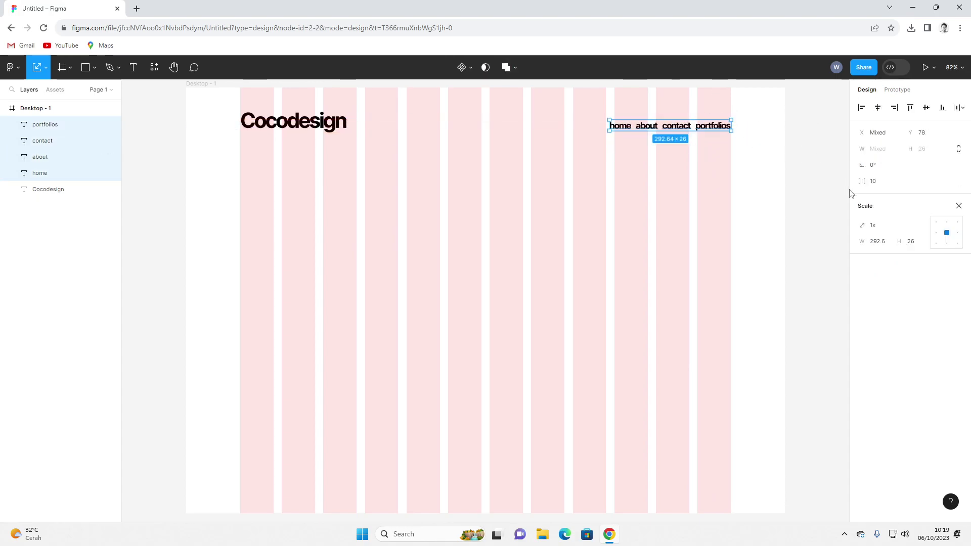
- Set the font weight of all four navigation labels to Light
{"action": "key", "text": "v"}
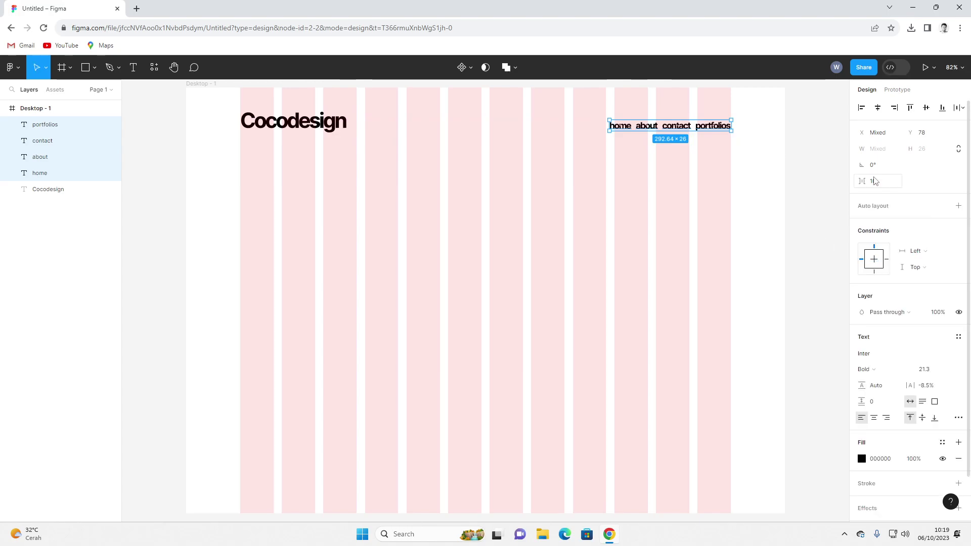
{"action": "left_click", "coordinate": [883, 371]}
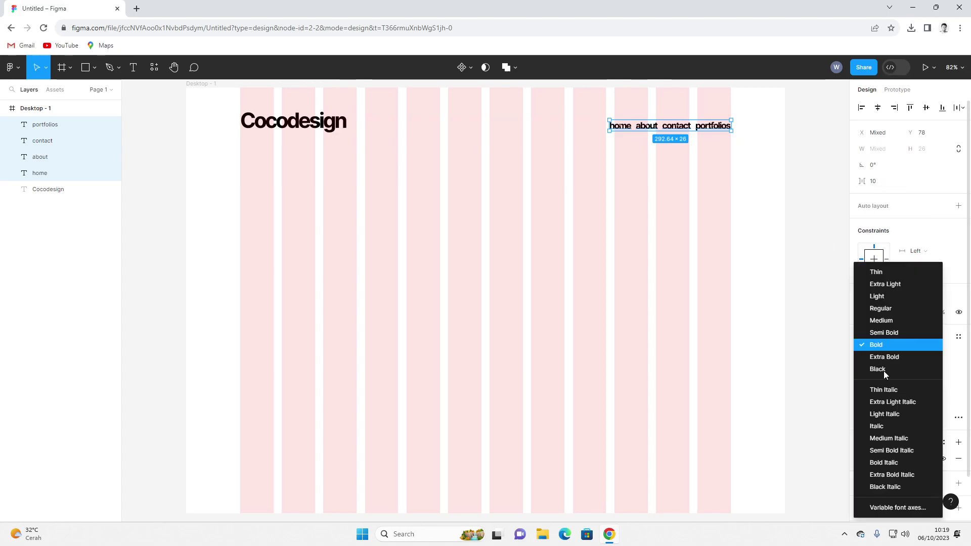
{"action": "left_click", "coordinate": [882, 295]}
{"action": "left_click", "coordinate": [713, 212]}
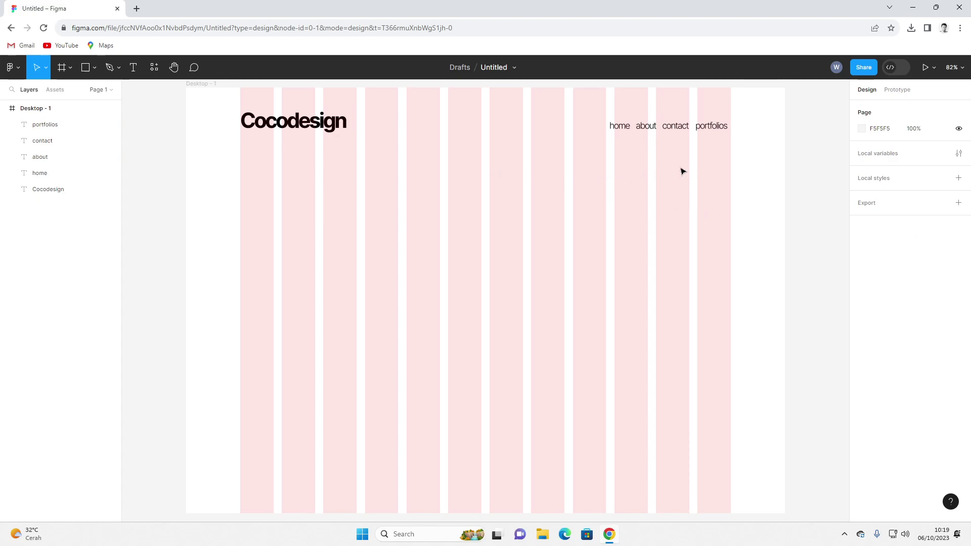
- Set the "home" navigation label's font weight to Bold
{"action": "left_click_drag", "start_coordinate": [756, 124], "coordinate": [624, 153]}
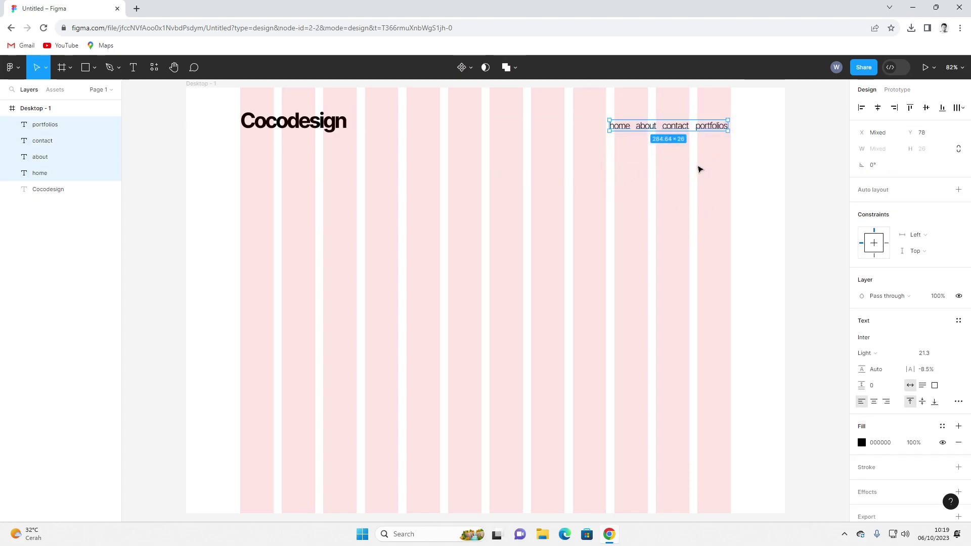
{"action": "left_click", "coordinate": [700, 170]}
{"action": "left_click", "coordinate": [623, 129]}
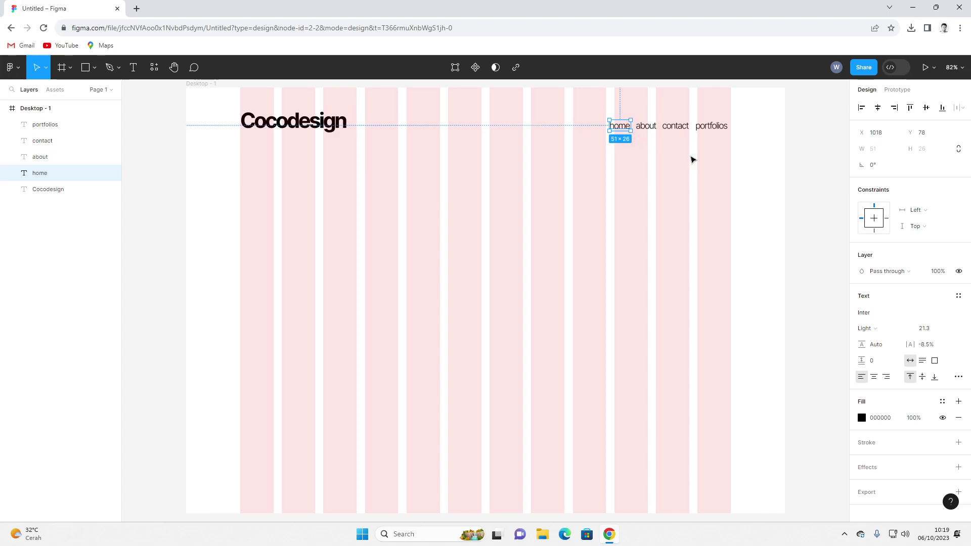
{"action": "left_click", "coordinate": [868, 328]}
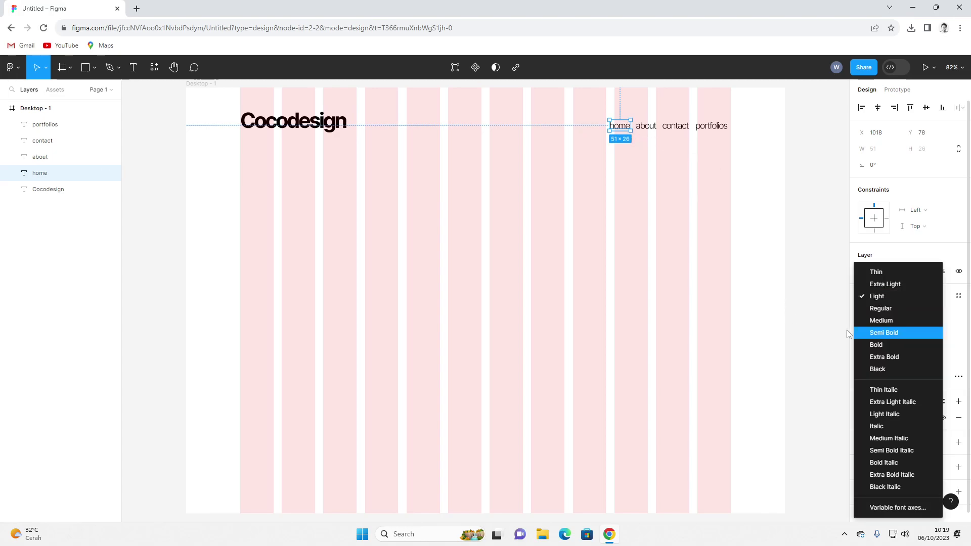
{"action": "left_click", "coordinate": [876, 345]}
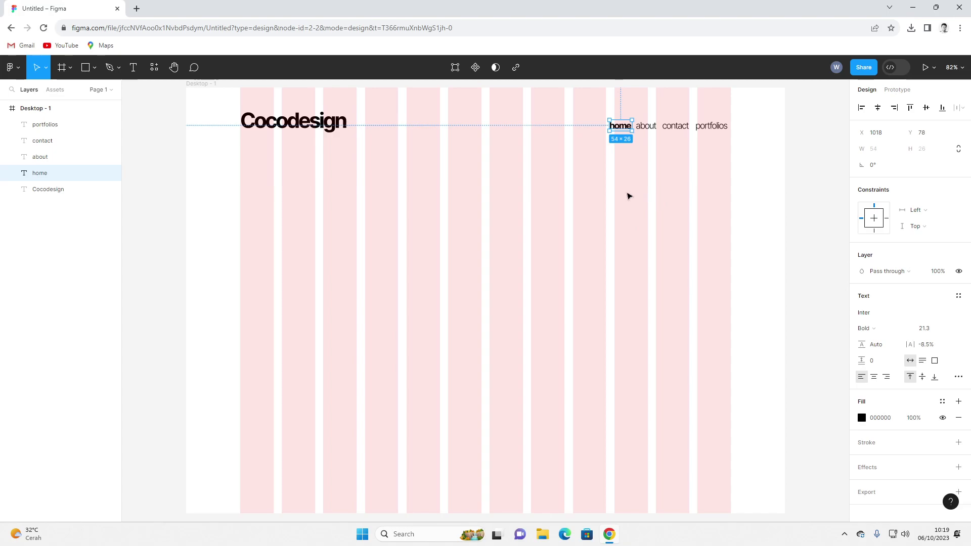
- Open canva.com in a new browser tab alongside the Figma design
{"action": "left_click", "coordinate": [625, 219]}
{"action": "left_click_drag", "start_coordinate": [630, 218], "coordinate": [650, 284]}
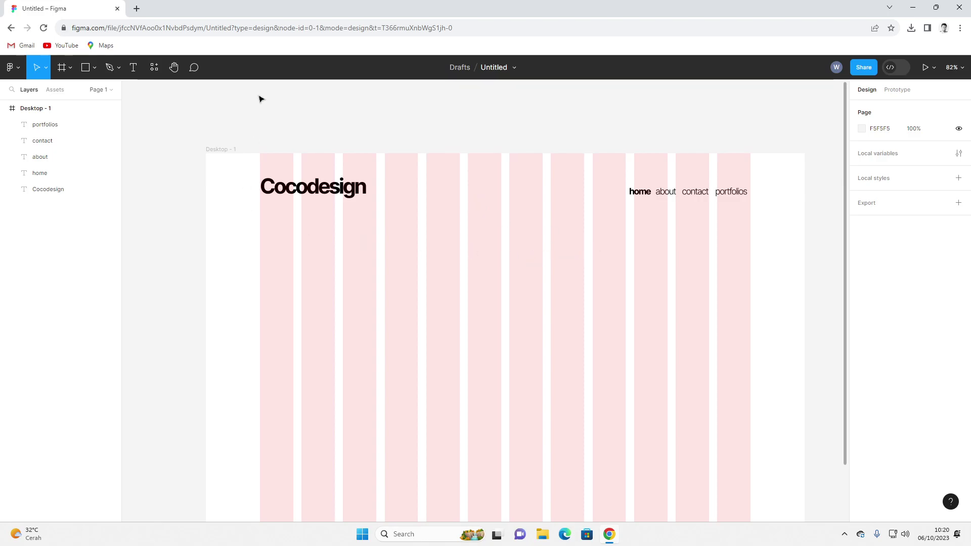
{"action": "left_click", "coordinate": [137, 9]}
{"action": "type", "text": "canv"}
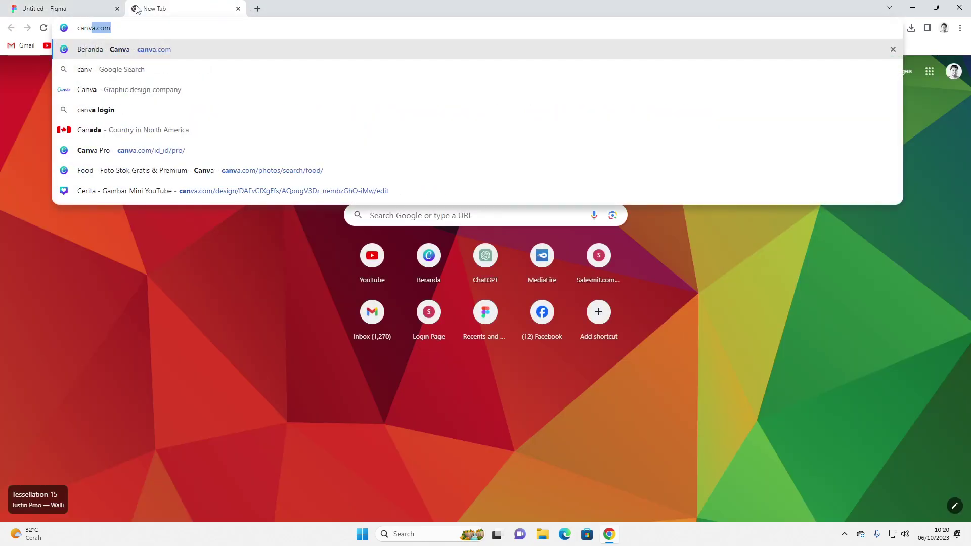
{"action": "key", "text": "Return"}
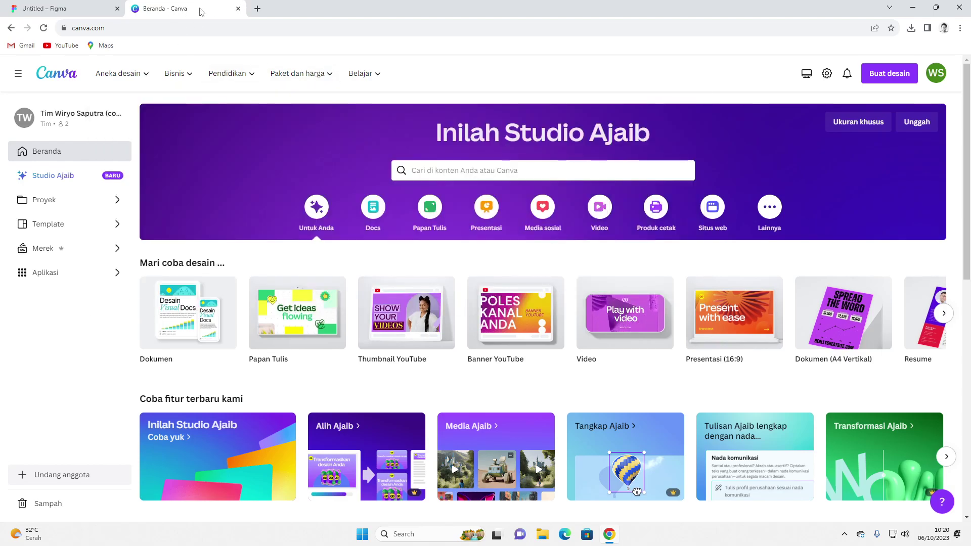
{"action": "mouse_move", "coordinate": [86, 11]}
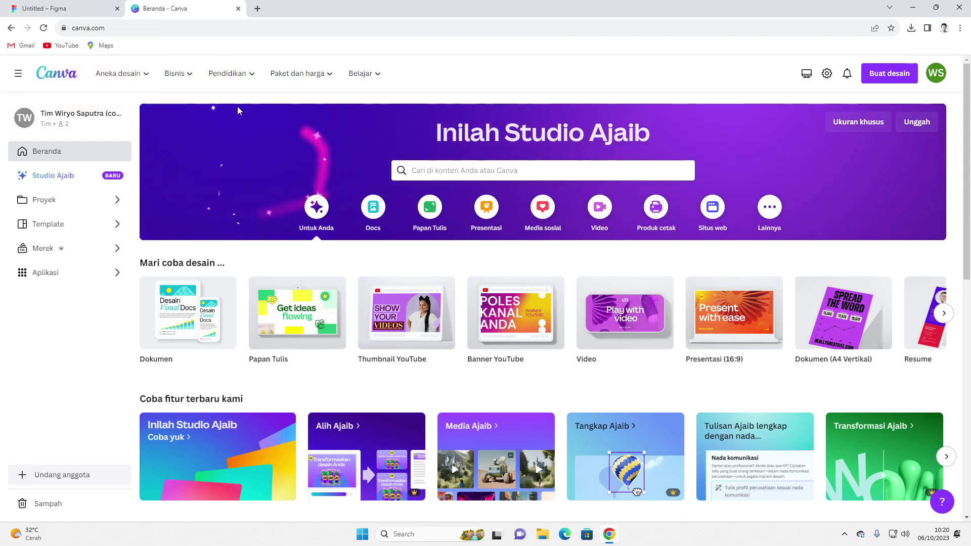
{"action": "left_click", "coordinate": [101, 7]}
{"action": "left_click", "coordinate": [187, 8]}
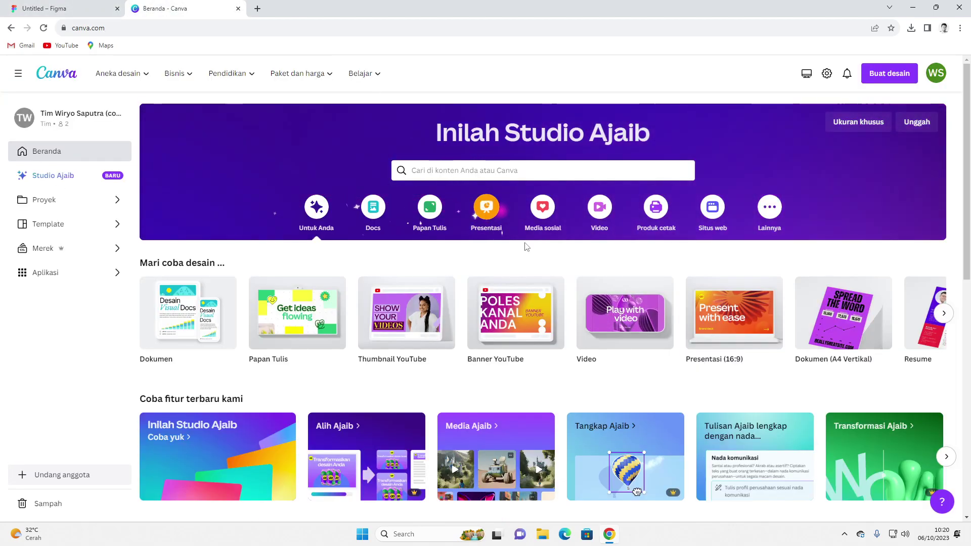
- Search Canva's templates for "banner"
{"action": "scroll", "coordinate": [686, 303], "scroll_direction": "down", "scroll_amount": 1}
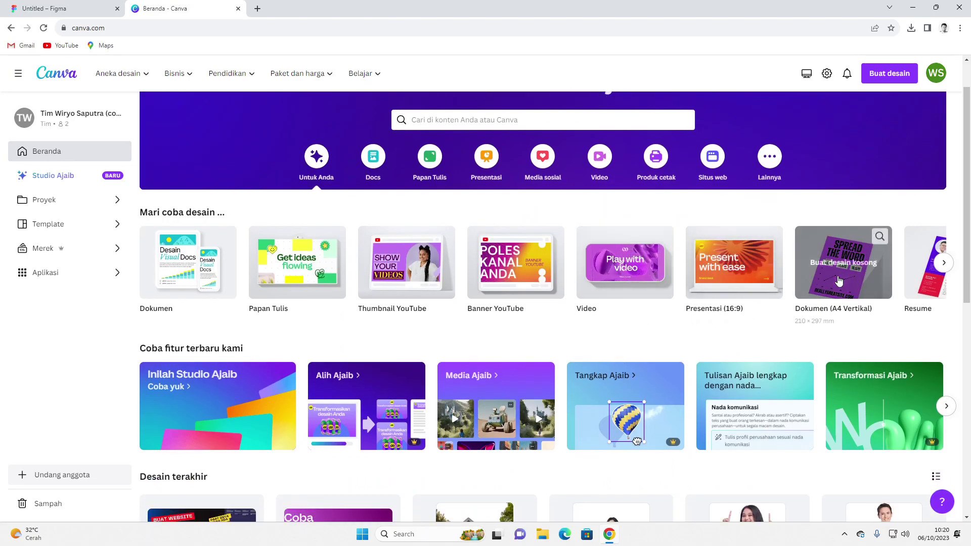
{"action": "scroll", "coordinate": [503, 280], "scroll_direction": "right", "scroll_amount": 10}
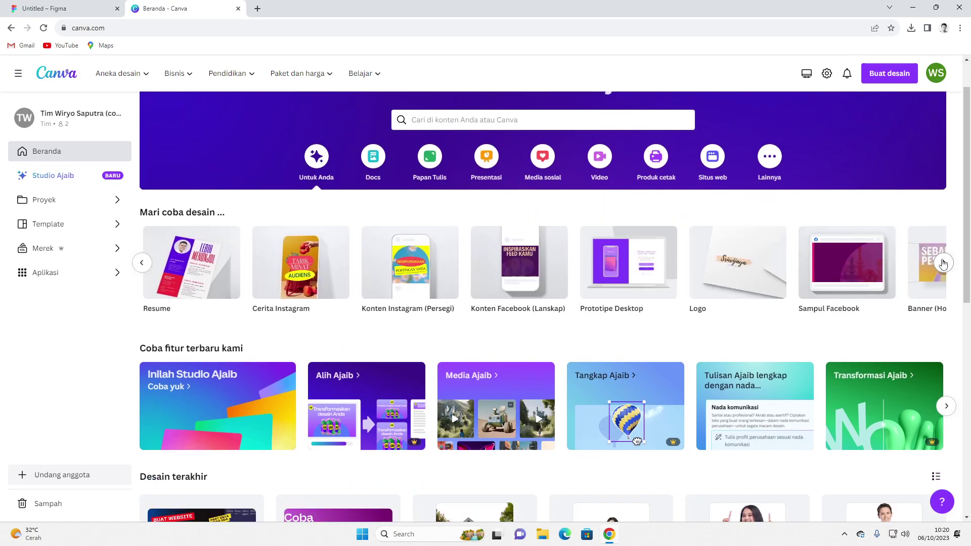
{"action": "left_click", "coordinate": [456, 122]}
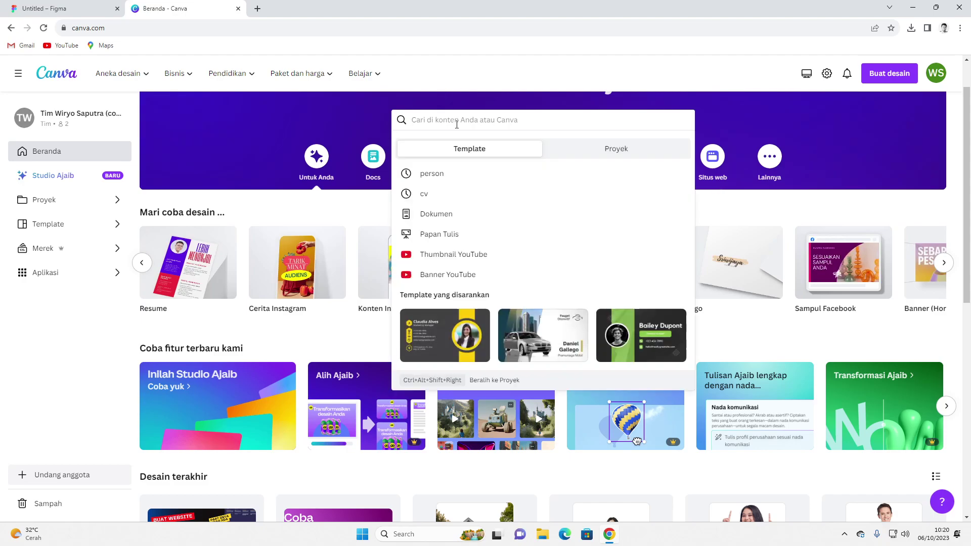
{"action": "type", "text": "banner"}
{"action": "key", "text": "Return"}
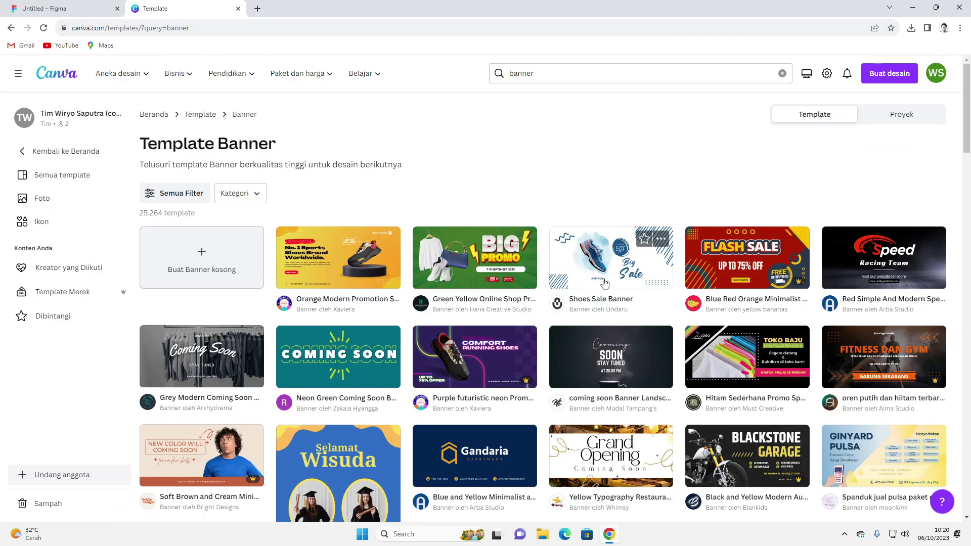
- Search the templates for "banner web" and browse the resulting designs for a suitable banner
{"action": "scroll", "coordinate": [392, 153], "scroll_direction": "down", "scroll_amount": 3}
{"action": "scroll", "coordinate": [393, 153], "scroll_direction": "up", "scroll_amount": 3}
{"action": "left_click", "coordinate": [557, 74]}
{"action": "type", "text": "web"}
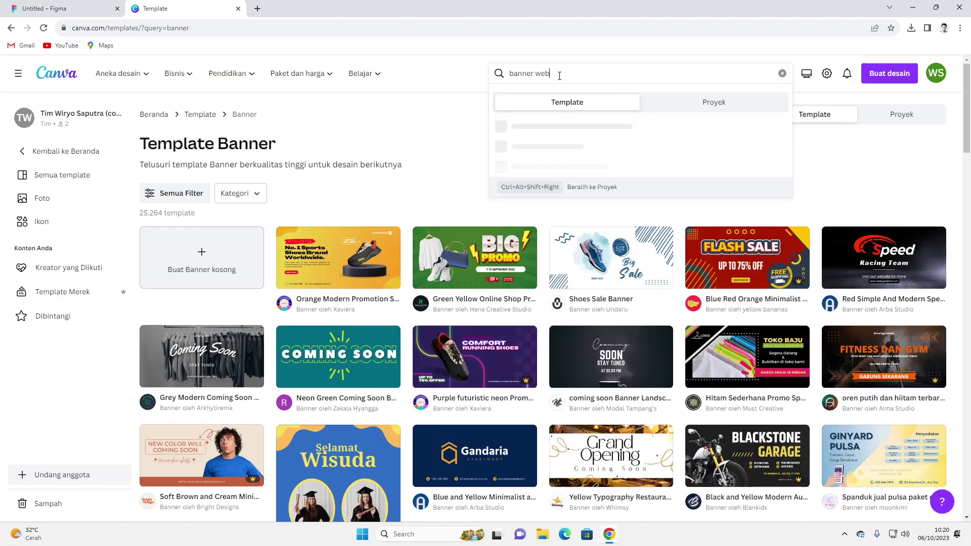
{"action": "key", "text": "Return"}
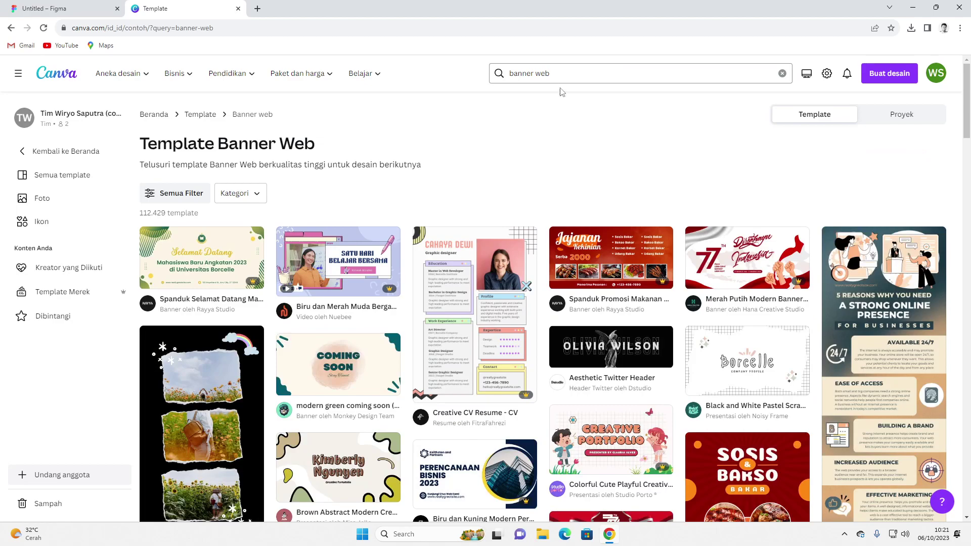
{"action": "scroll", "coordinate": [651, 334], "scroll_direction": "down", "scroll_amount": 4}
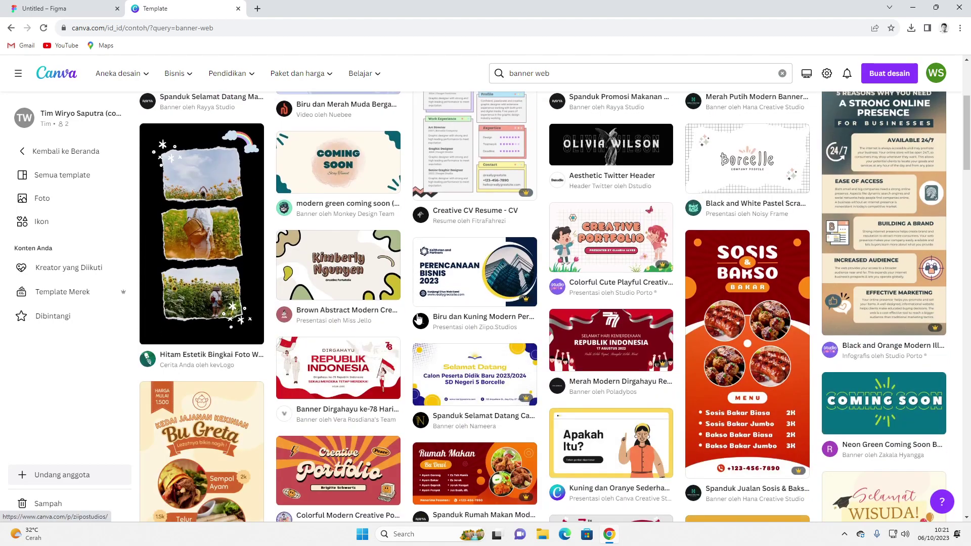
{"action": "scroll", "coordinate": [651, 333], "scroll_direction": "down", "scroll_amount": 10}
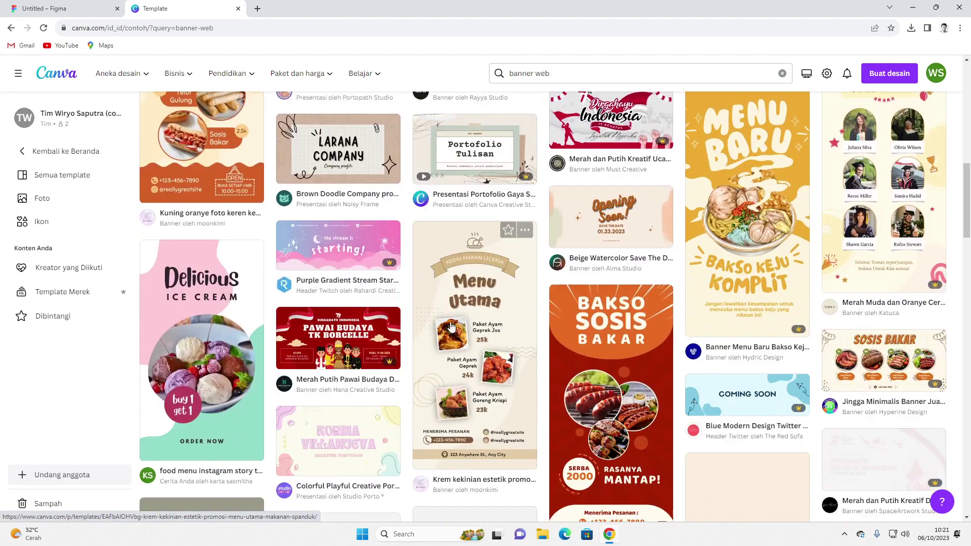
{"action": "scroll", "coordinate": [453, 326], "scroll_direction": "down", "scroll_amount": 2}
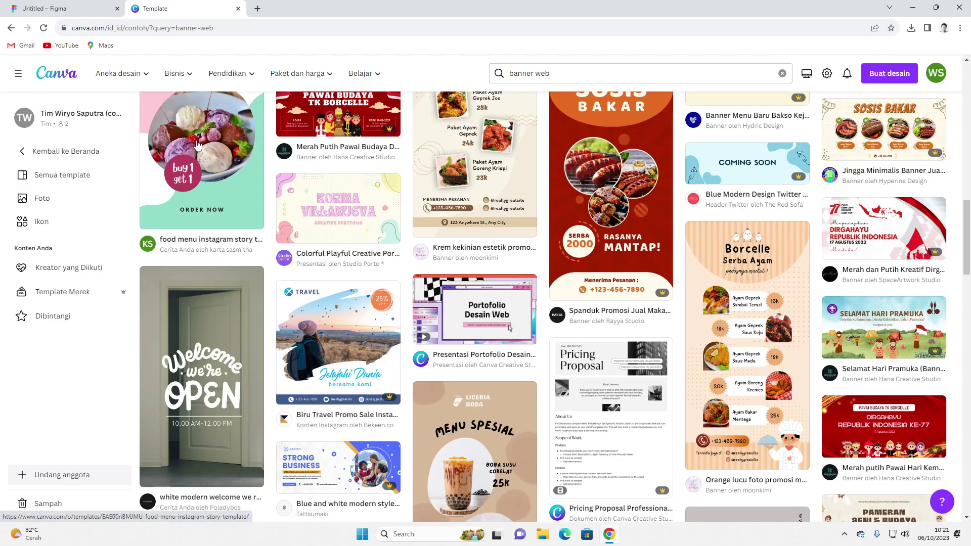
{"action": "scroll", "coordinate": [337, 230], "scroll_direction": "down", "scroll_amount": 6}
{"action": "scroll", "coordinate": [320, 258], "scroll_direction": "down", "scroll_amount": 4}
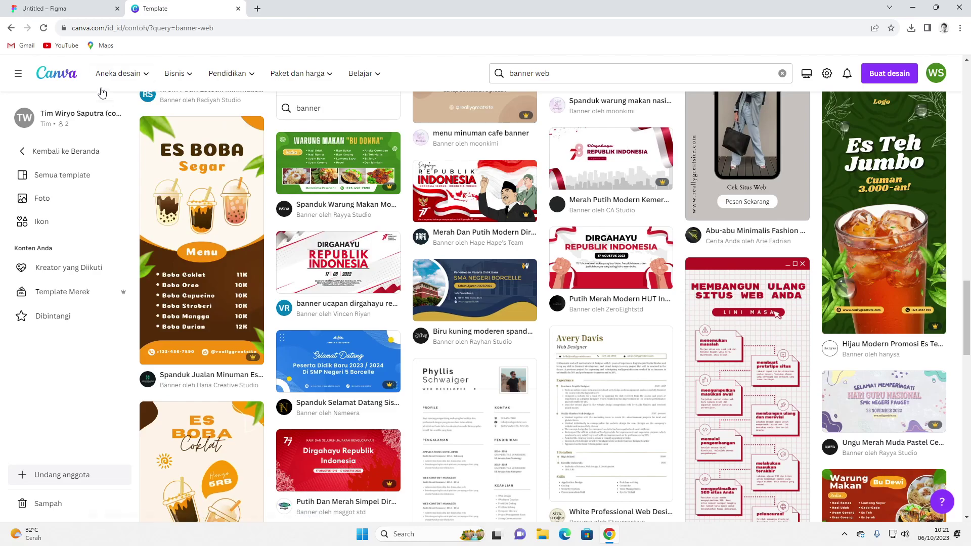
- Return to the "banner" template results and open the blue and white World Ocean Day seminar banner template
{"action": "left_click", "coordinate": [338, 108]}
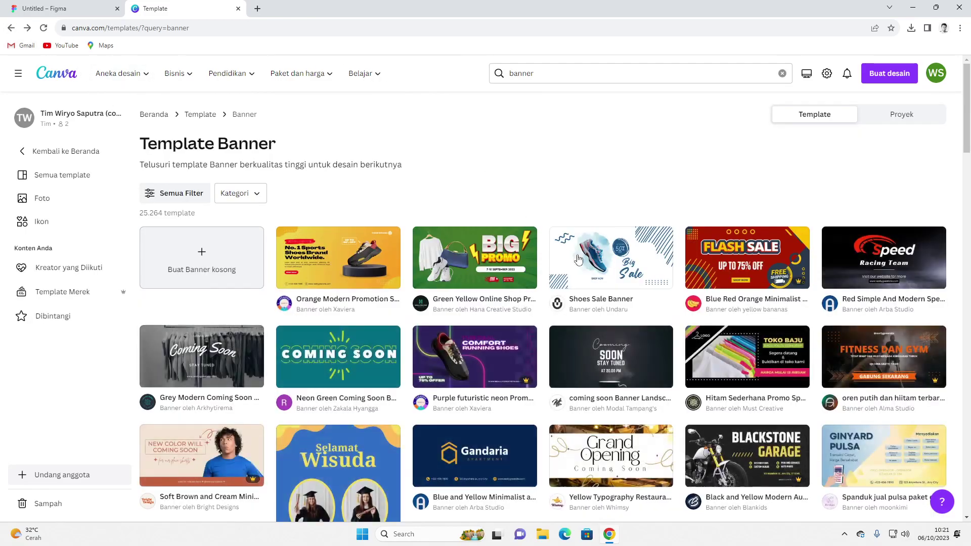
{"action": "scroll", "coordinate": [610, 245], "scroll_direction": "down", "scroll_amount": 4}
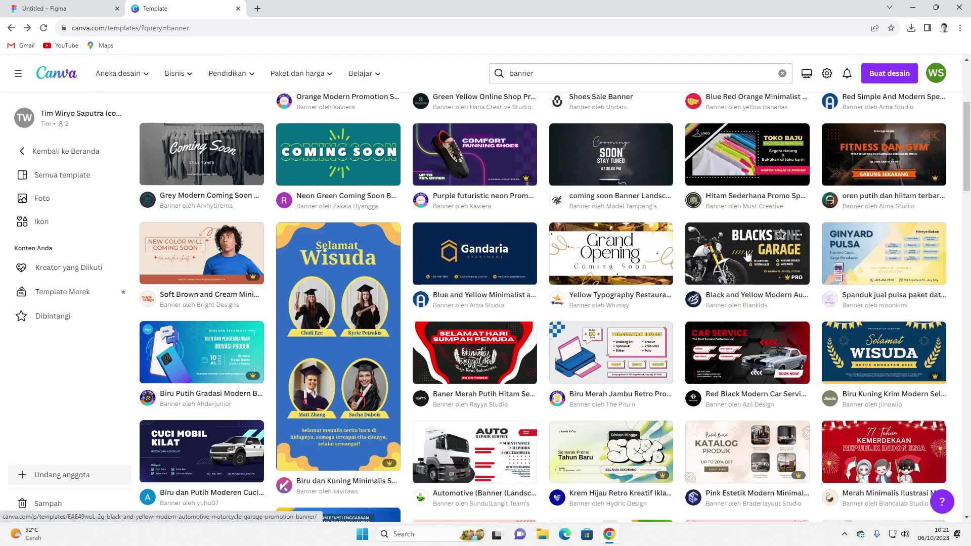
{"action": "scroll", "coordinate": [594, 251], "scroll_direction": "down", "scroll_amount": 5}
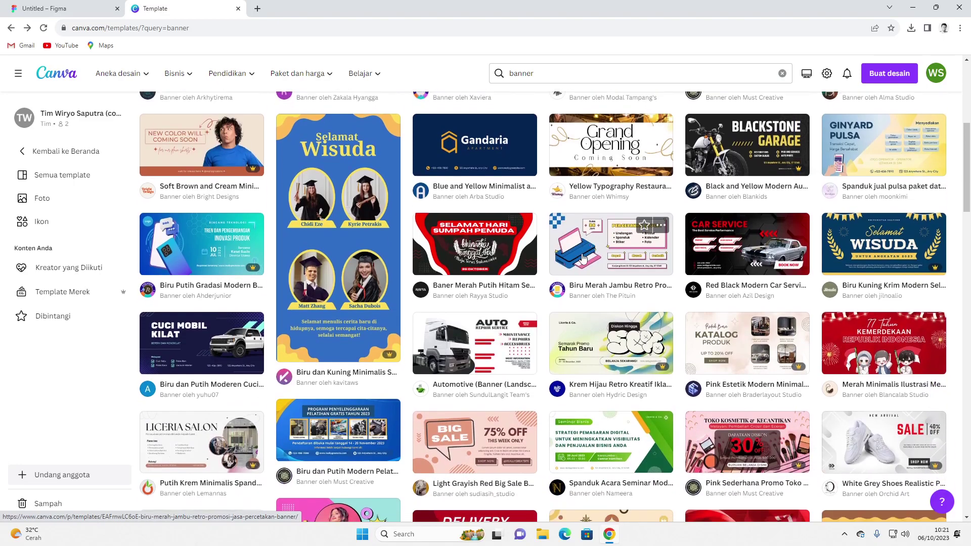
{"action": "scroll", "coordinate": [458, 248], "scroll_direction": "down", "scroll_amount": 5}
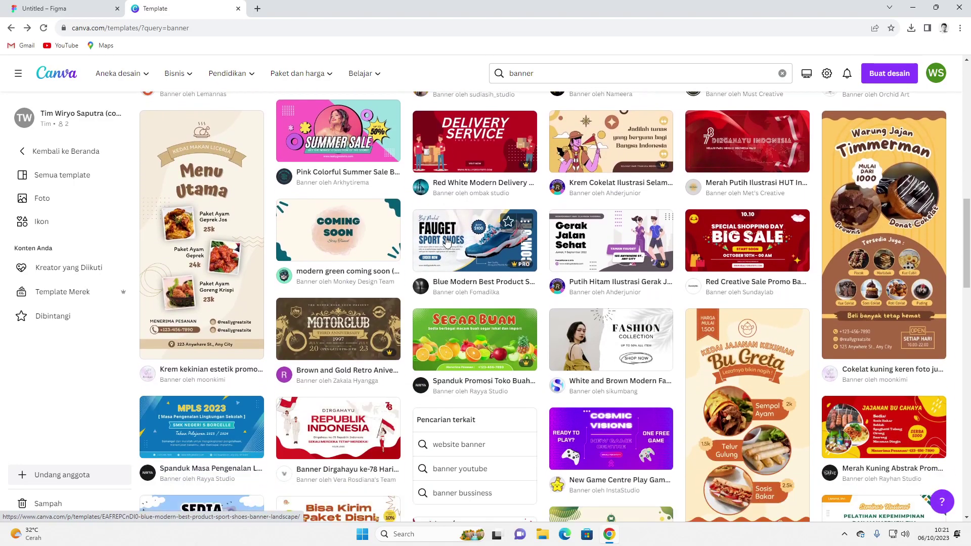
{"action": "scroll", "coordinate": [486, 248], "scroll_direction": "down", "scroll_amount": 5}
{"action": "scroll", "coordinate": [525, 255], "scroll_direction": "down", "scroll_amount": 6}
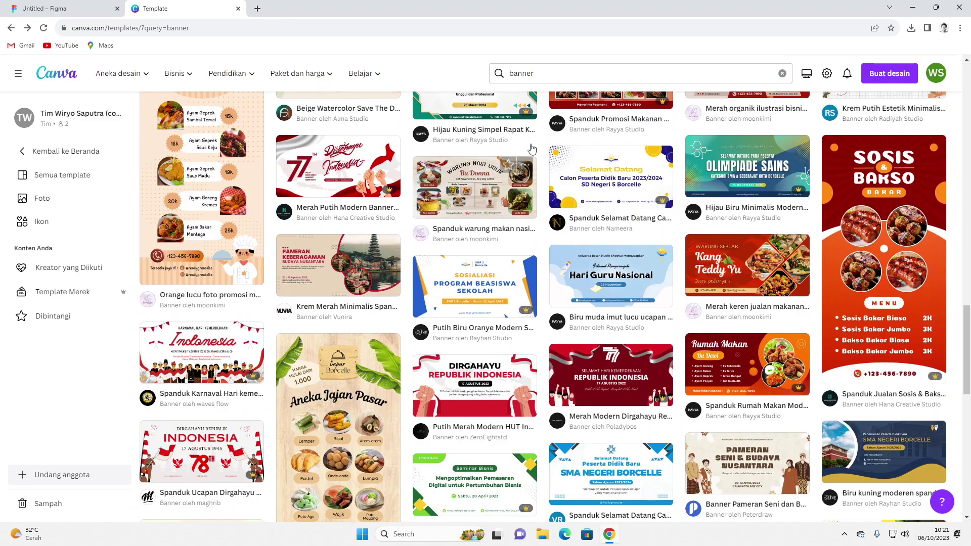
{"action": "scroll", "coordinate": [449, 208], "scroll_direction": "down", "scroll_amount": 5}
{"action": "scroll", "coordinate": [449, 208], "scroll_direction": "down", "scroll_amount": 6}
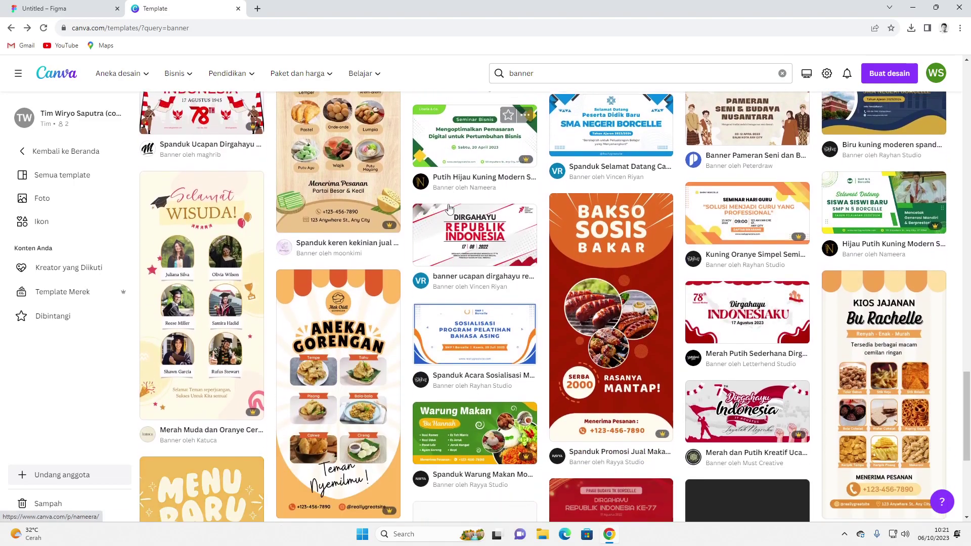
{"action": "scroll", "coordinate": [422, 214], "scroll_direction": "down", "scroll_amount": 2}
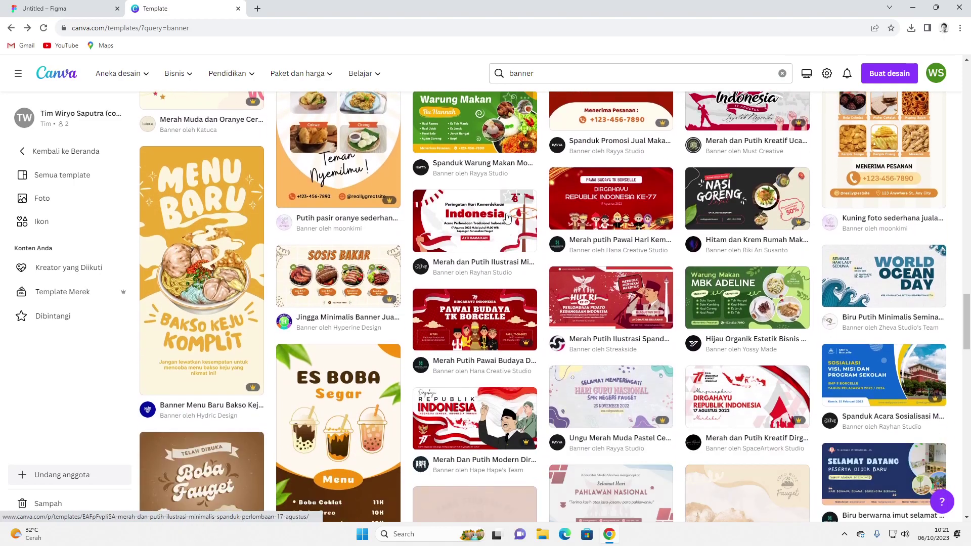
{"action": "left_click", "coordinate": [859, 275]}
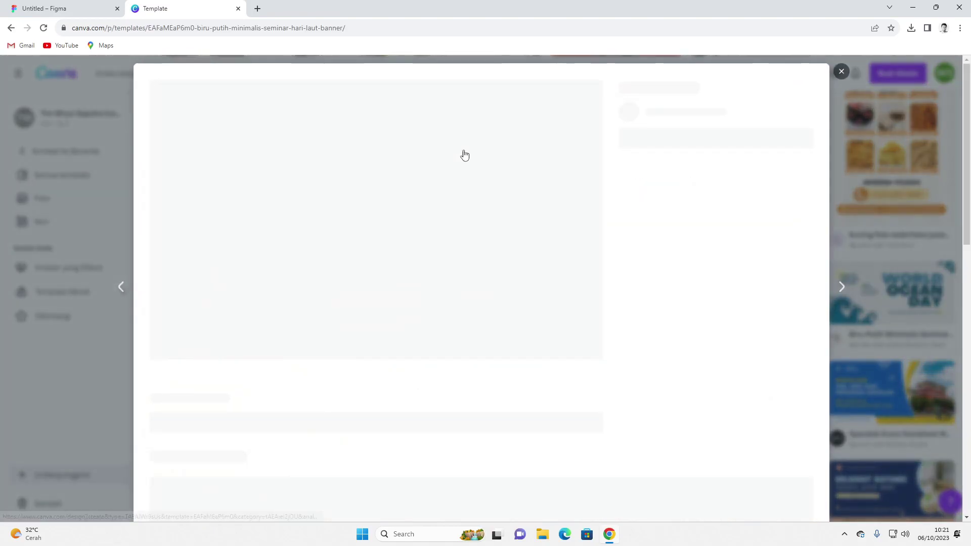
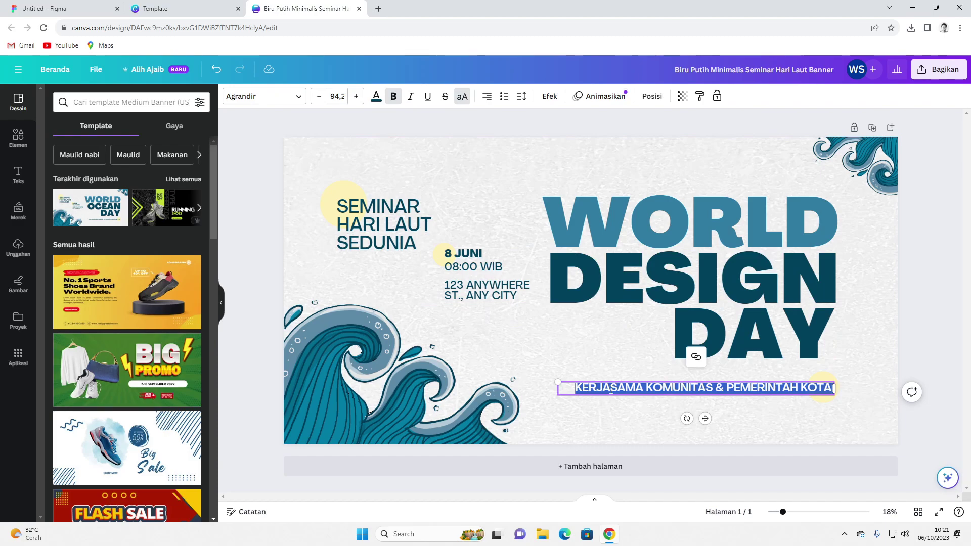
- Replace the small text line below the World Design Day title with "ONLINE WEBMINAR"
{"action": "type", "text": "EB MINAR"}
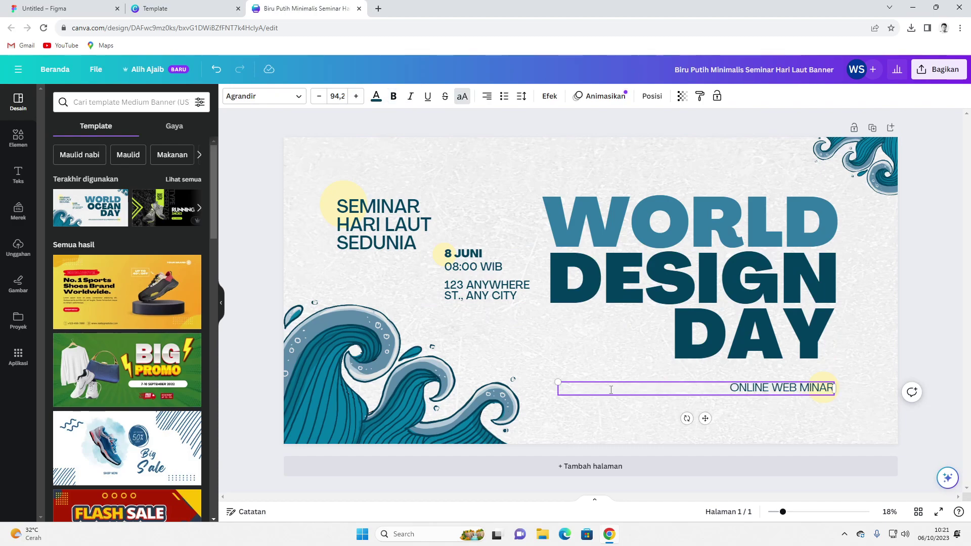
{"action": "left_click", "coordinate": [800, 387]}
{"action": "key", "text": "BackSpace"}
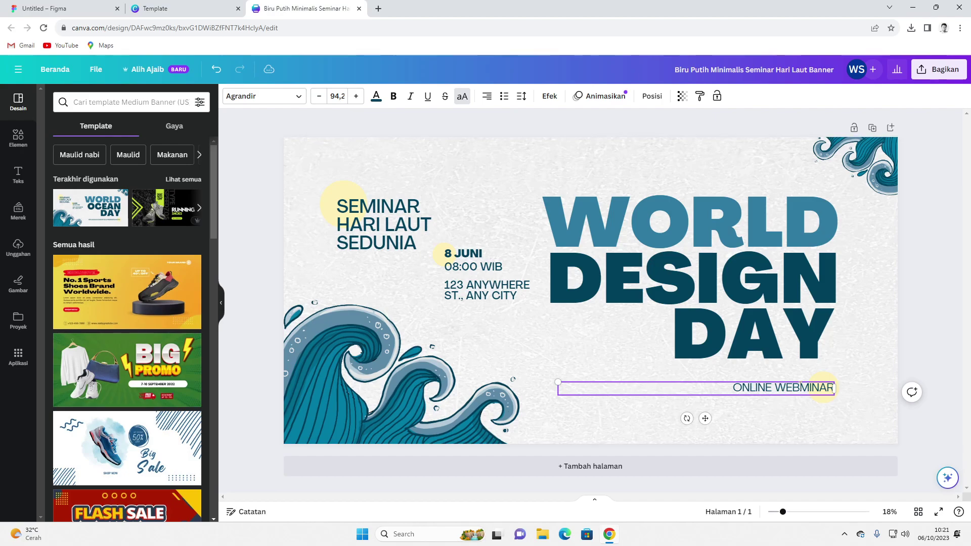
{"action": "left_click", "coordinate": [415, 221]}
{"action": "left_click", "coordinate": [416, 221]}
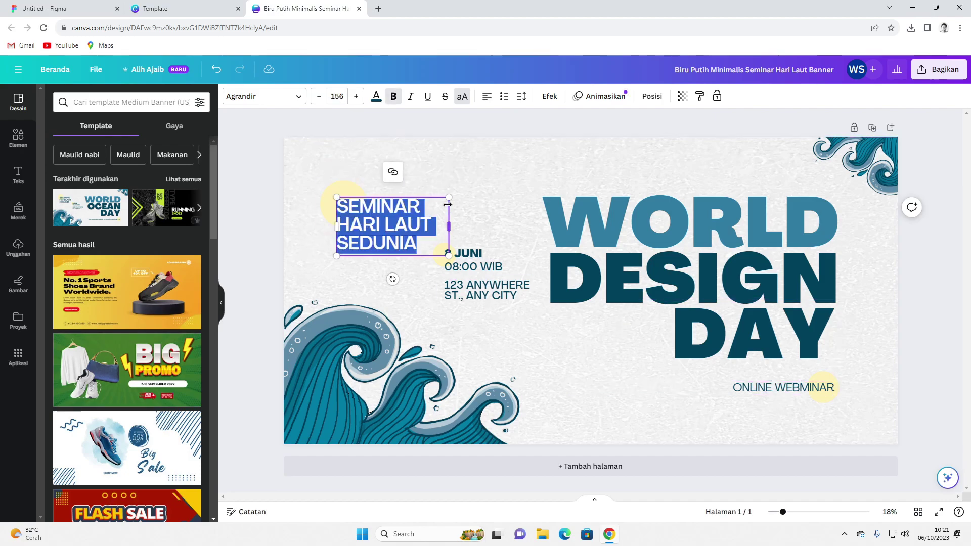
{"action": "left_click", "coordinate": [661, 293]}
{"action": "left_click", "coordinate": [415, 219]}
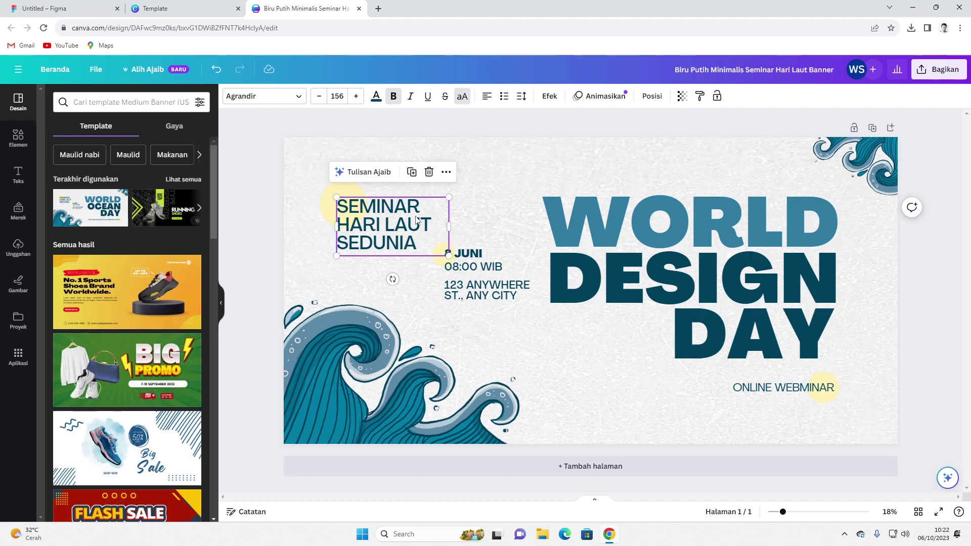
- Change the banner's date to "8 JUNE 2023" and fit it on one line slightly higher above the time
{"action": "left_click", "coordinate": [486, 252]}
{"action": "left_click", "coordinate": [487, 251]}
{"action": "left_click", "coordinate": [488, 252]}
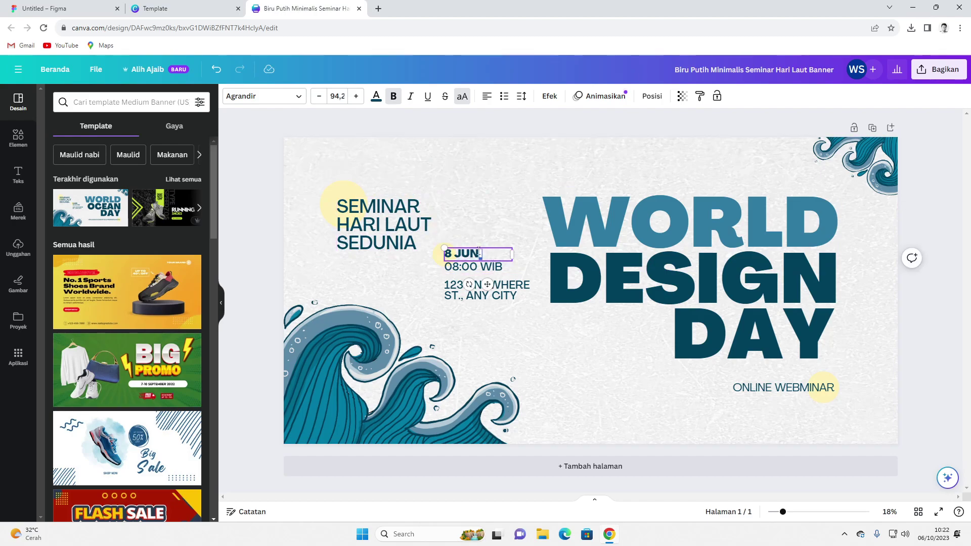
{"action": "type", "text": "E"}
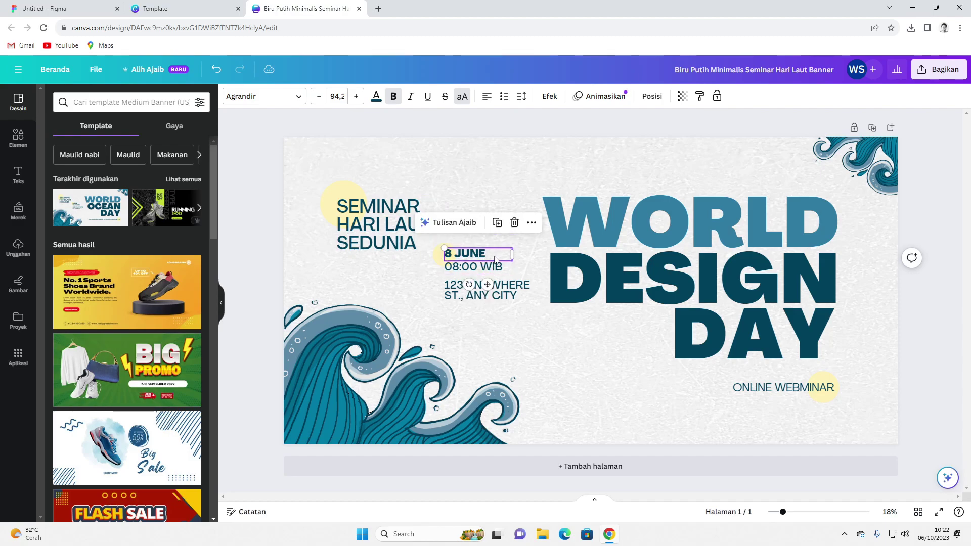
{"action": "type", "text": " 2023"}
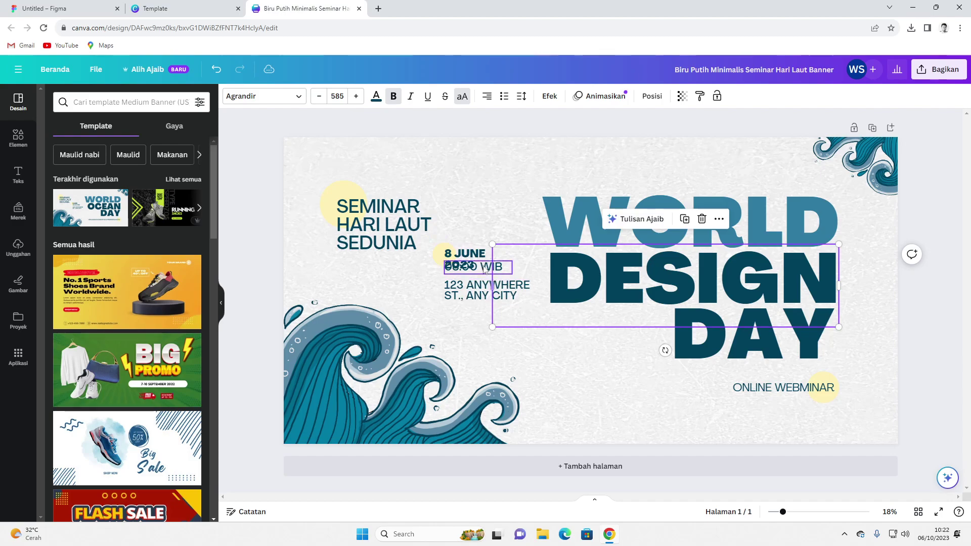
{"action": "mouse_move", "coordinate": [478, 253]}
{"action": "left_mouse_down"}
{"action": "mouse_move", "coordinate": [478, 237]}
{"action": "mouse_move", "coordinate": [526, 247]}
{"action": "mouse_move", "coordinate": [496, 247]}
{"action": "left_mouse_up"}
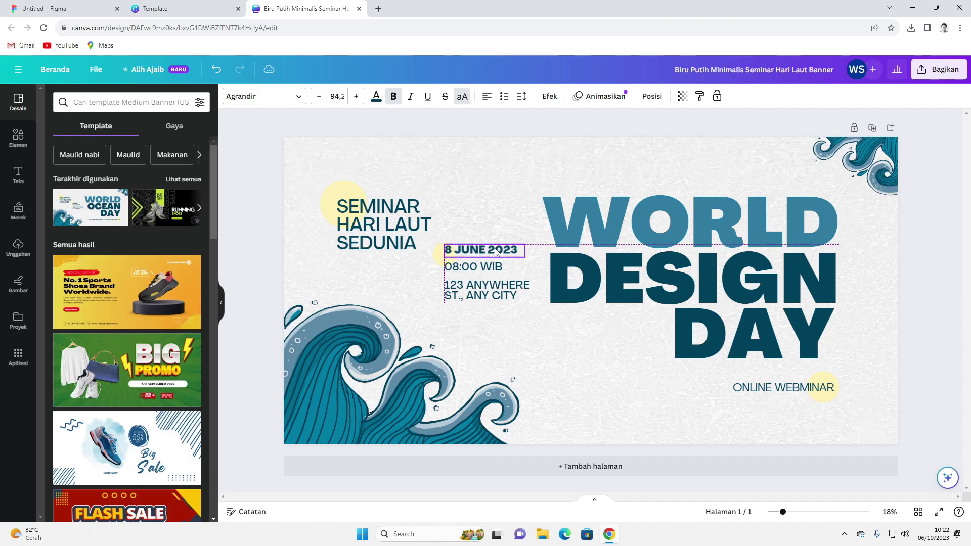
- Change the banner's time to "08:00 AM" and delete the address text below it
{"action": "left_click", "coordinate": [499, 267]}
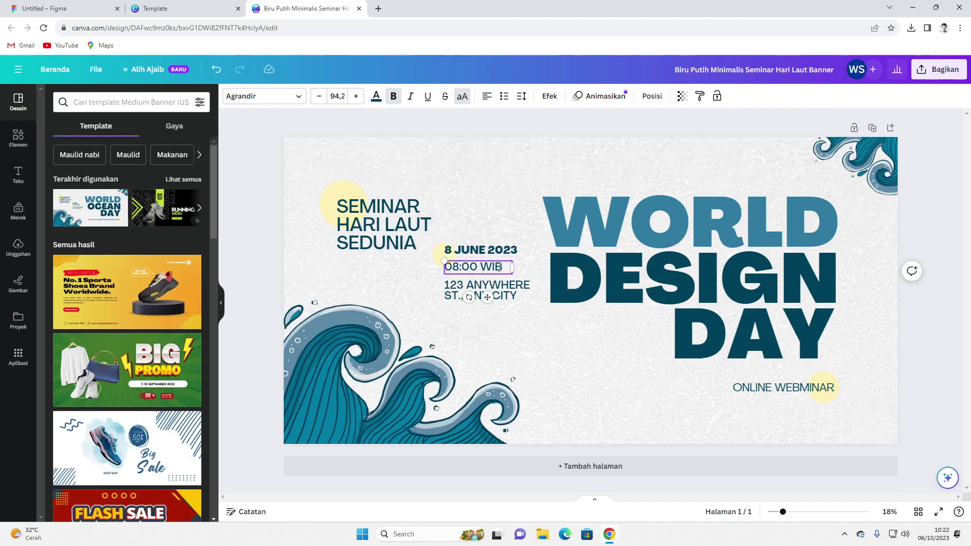
{"action": "left_click_drag", "start_coordinate": [487, 266], "coordinate": [480, 267]}
{"action": "type", "text": "AM"}
{"action": "left_click", "coordinate": [475, 287]}
{"action": "key", "text": "Delete"}
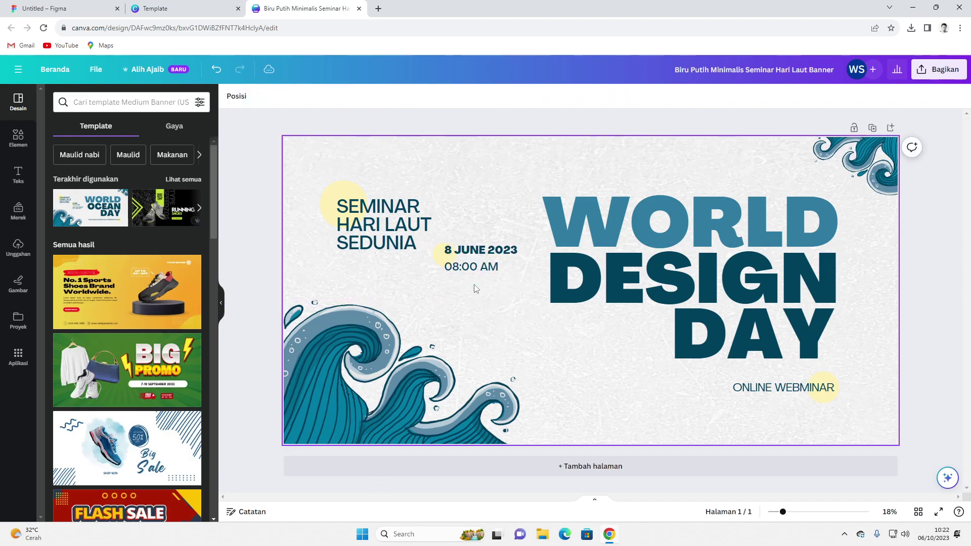
- Replace the banner's seminar heading with "MOST OF COOL DESIGNER ARE HERE" and widen its text box so it wraps to three lines
{"action": "left_click", "coordinate": [393, 217]}
{"action": "left_click", "coordinate": [393, 218]}
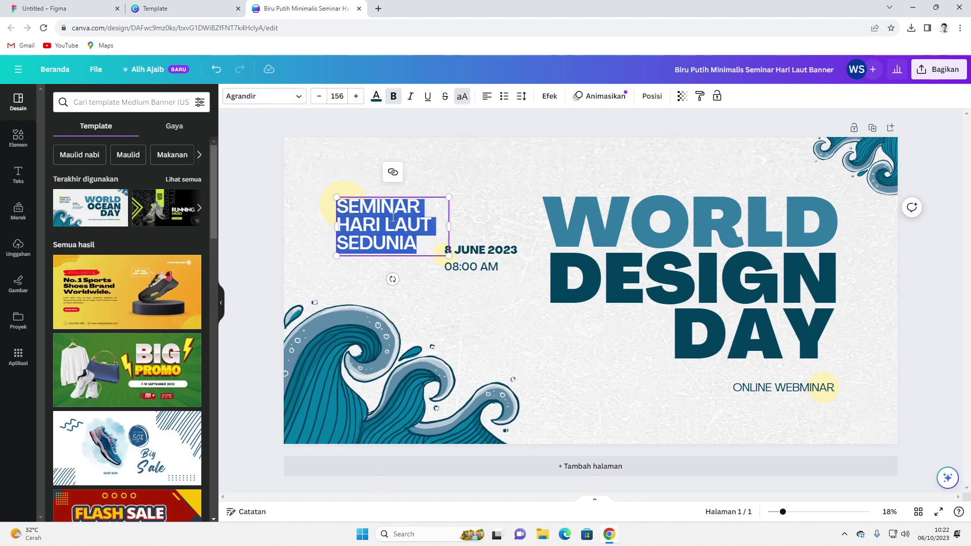
{"action": "type", "text": "MOST OF C"}
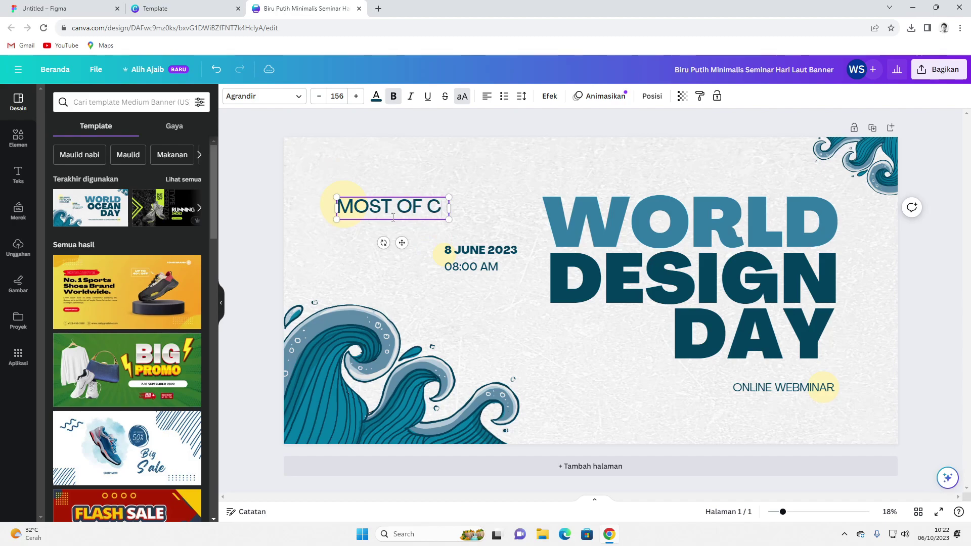
{"action": "type", "text": "OOL DESIIGNER"}
{"action": "key", "text": "BackSpace"}
{"action": "key", "text": "BackSpace"}
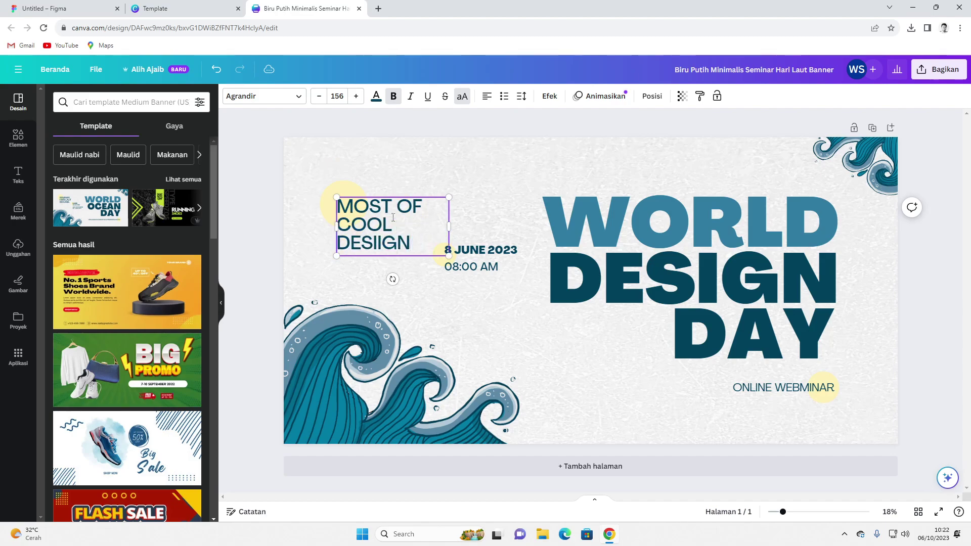
{"action": "key", "text": "BackSpace"}
{"action": "key", "text": "BackSpace"}
{"action": "key", "text": "BackSpace"}
{"action": "type", "text": "GNER ARE HERE"}
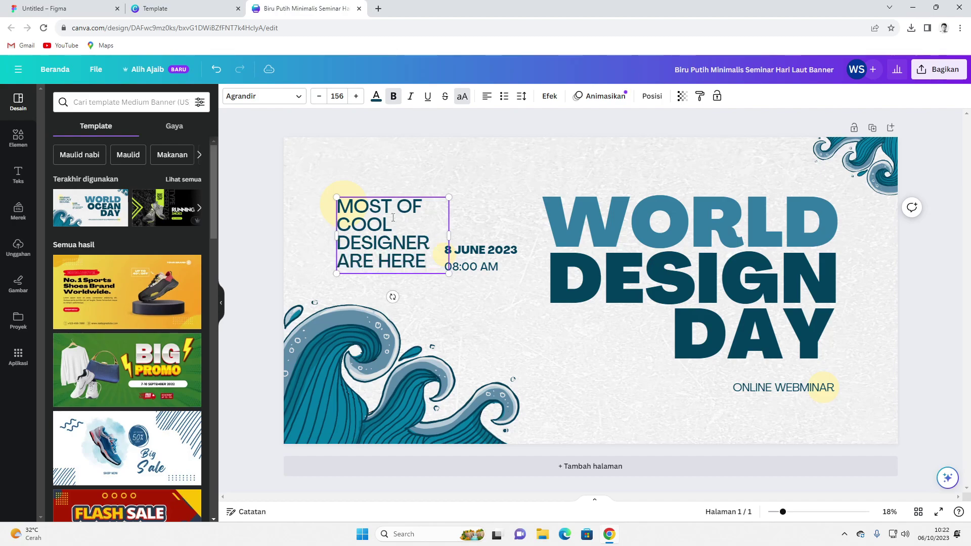
{"action": "left_click_drag", "start_coordinate": [448, 235], "coordinate": [500, 235]}
{"action": "left_click", "coordinate": [542, 347]}
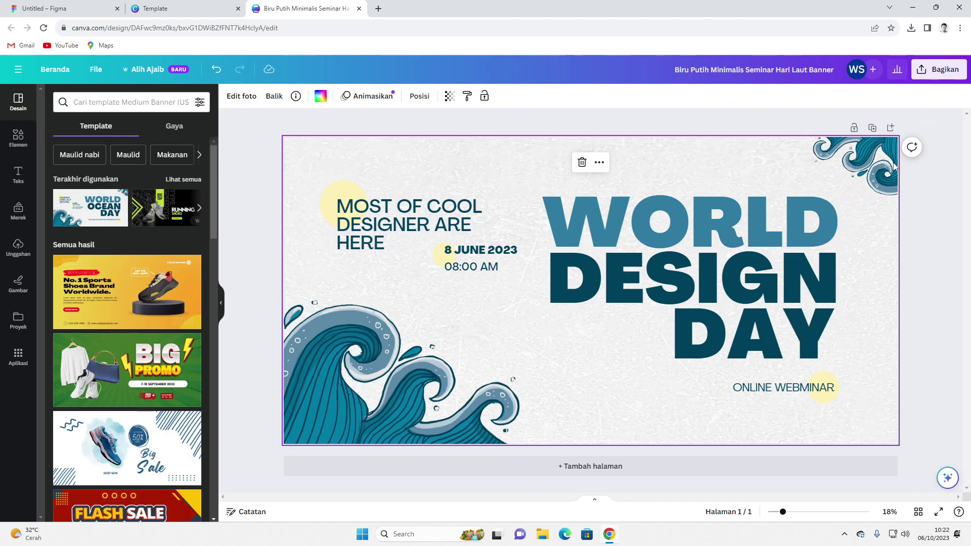
- Download the banner as a JPG at size 0.5 (3,456 × 1,728 pixels)
{"action": "left_click", "coordinate": [923, 81]}
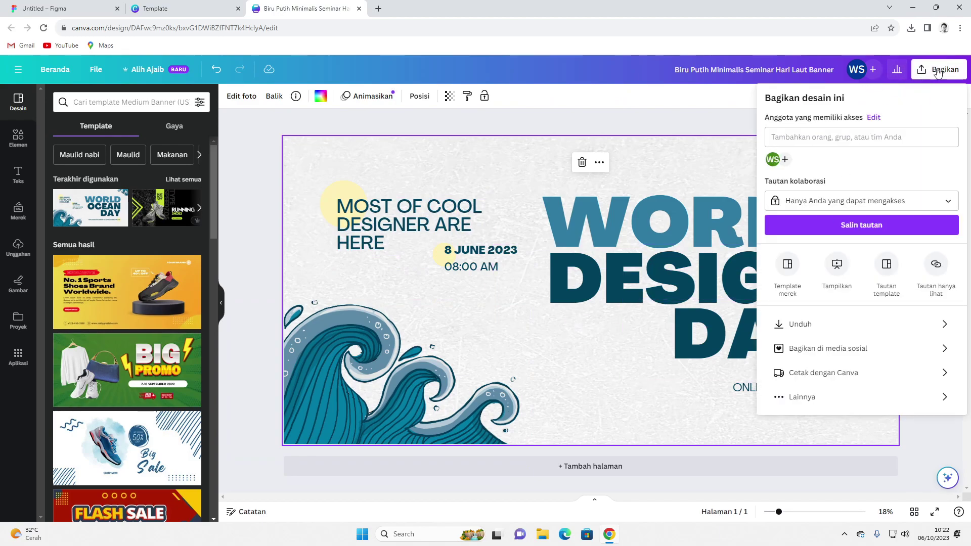
{"action": "left_click", "coordinate": [822, 325]}
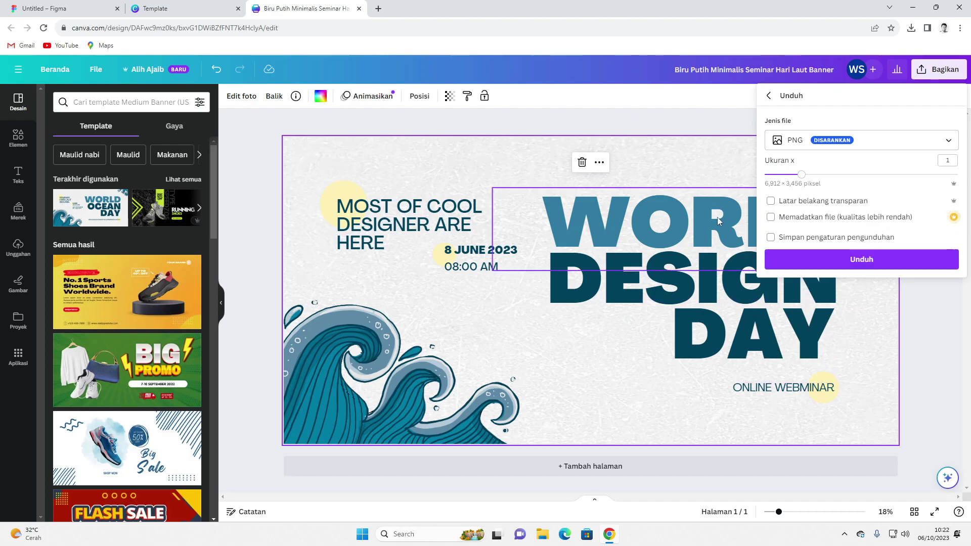
{"action": "left_click_drag", "start_coordinate": [802, 174], "coordinate": [764, 174]}
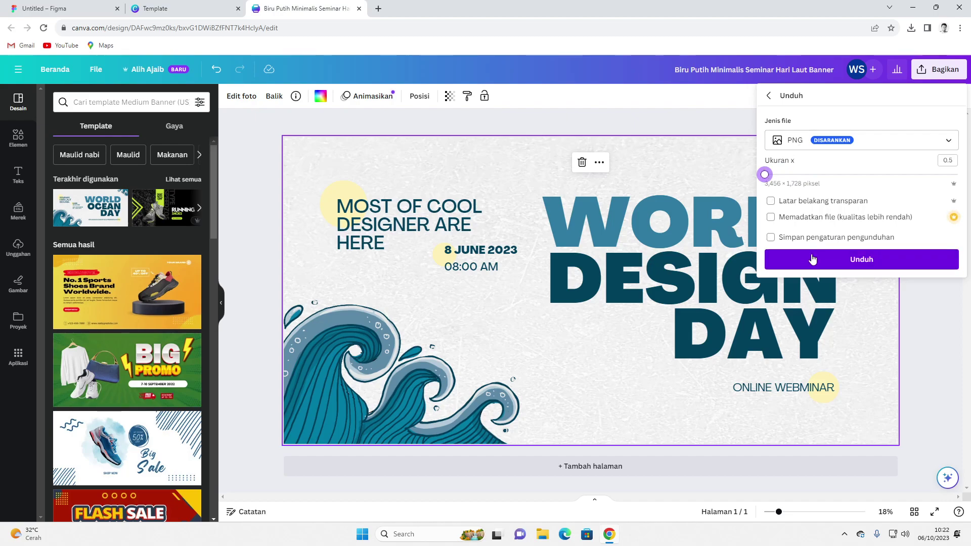
{"action": "left_click", "coordinate": [818, 141]}
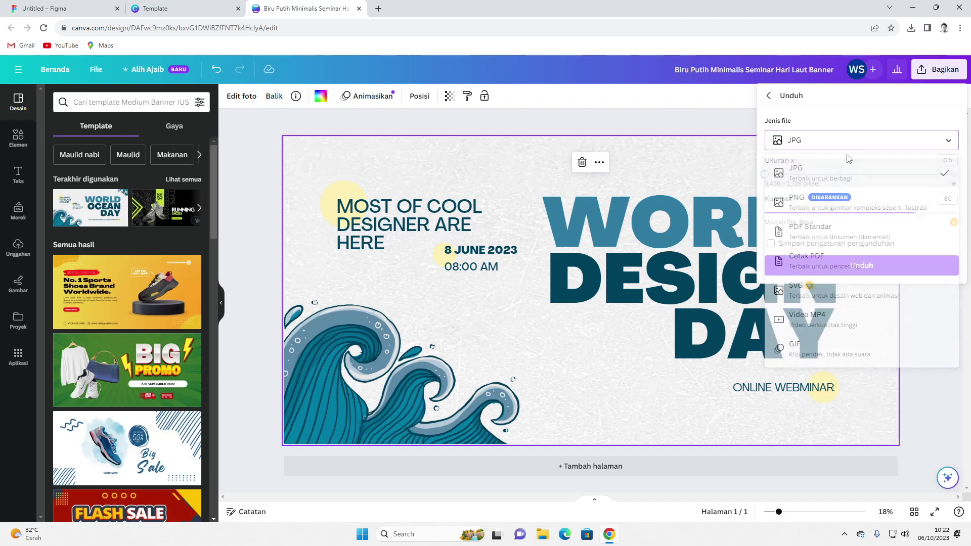
{"action": "left_click", "coordinate": [834, 165]}
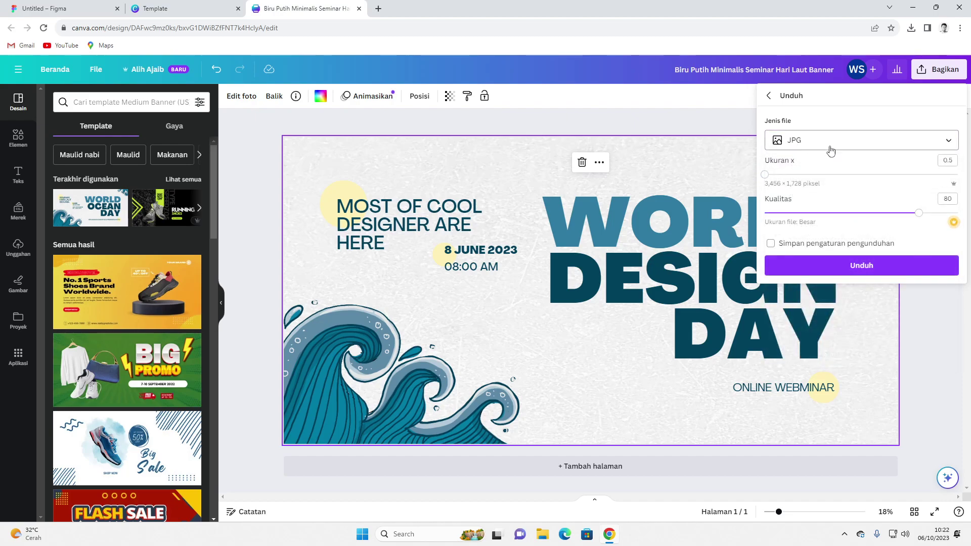
{"action": "left_click", "coordinate": [823, 267]}
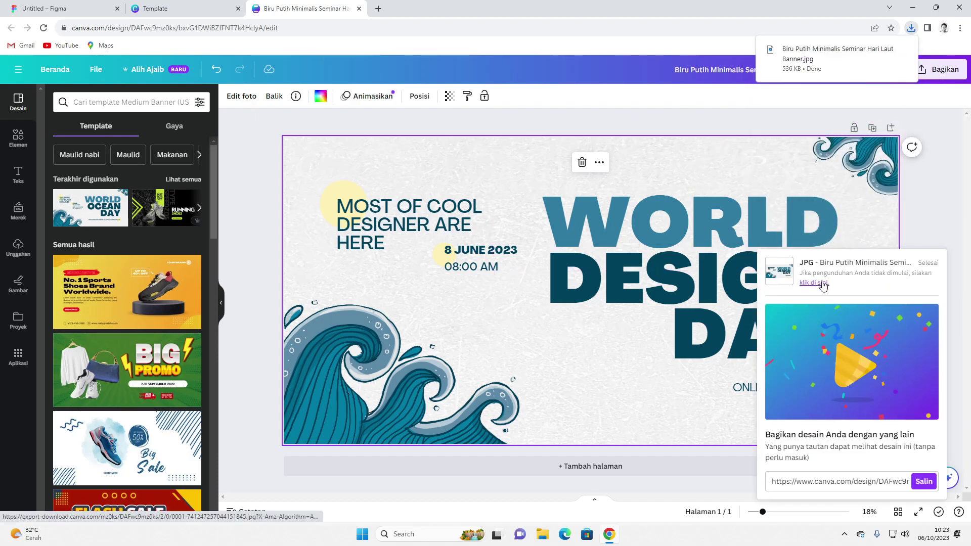
- Copy the downloaded banner JPG from the Downloads folder and paste it into the Figma file
{"action": "left_click", "coordinate": [895, 58]}
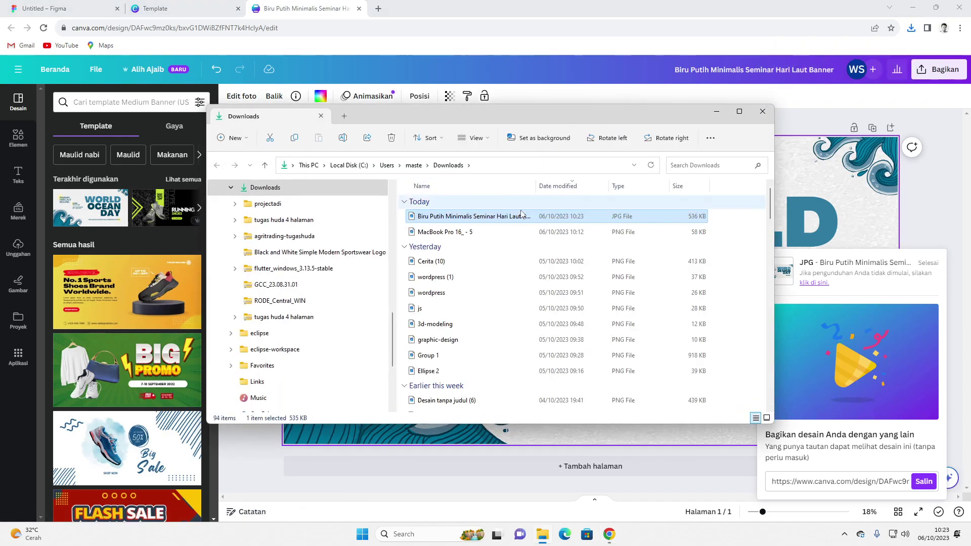
{"action": "left_click", "coordinate": [716, 111]}
{"action": "left_click", "coordinate": [151, 4]}
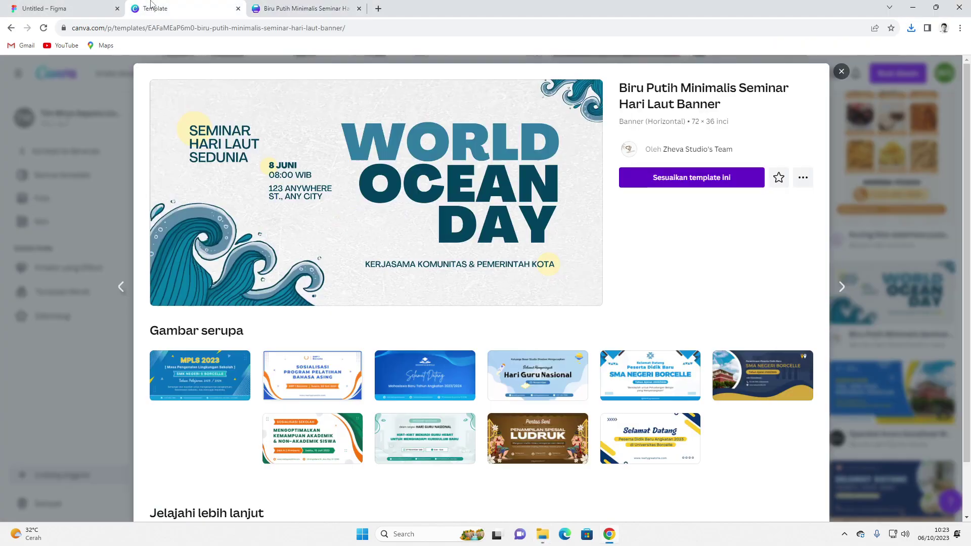
{"action": "left_click", "coordinate": [45, 8]}
{"action": "key", "text": "ctrl+v"}
{"action": "key", "text": "ctrl+z"}
{"action": "key", "text": "ctrl+shift+z"}
- Scale the banner image to about 1448 × 724 and place it directly below the header in the Desktop - 1 frame
{"action": "left_click_drag", "start_coordinate": [459, 238], "coordinate": [460, 362]}
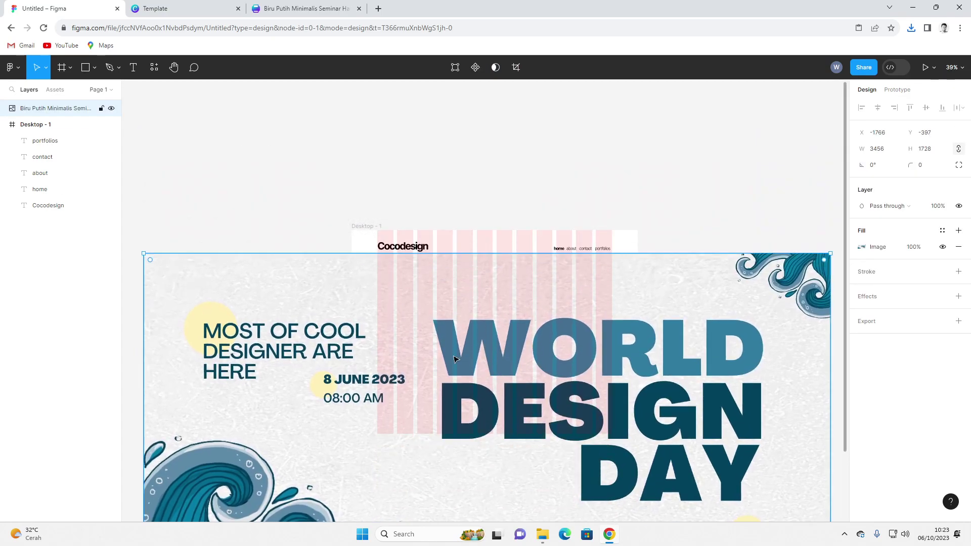
{"action": "scroll", "coordinate": [460, 362], "scroll_direction": "down", "scroll_amount": 3}
{"action": "left_click_drag", "start_coordinate": [230, 273], "coordinate": [523, 420]}
{"action": "left_click_drag", "start_coordinate": [607, 475], "coordinate": [467, 311]}
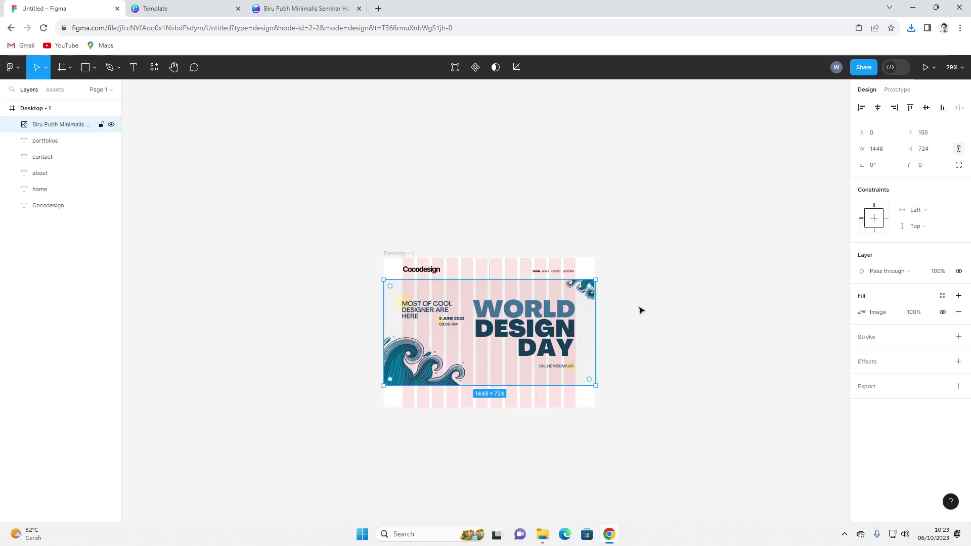
- Recolor the Cocodesign logo text to 307CA0, sampled from the banner's word WORLD
{"action": "left_click", "coordinate": [599, 311]}
{"action": "scroll", "coordinate": [526, 321], "scroll_direction": "up", "scroll_amount": 5}
{"action": "left_click", "coordinate": [286, 186]}
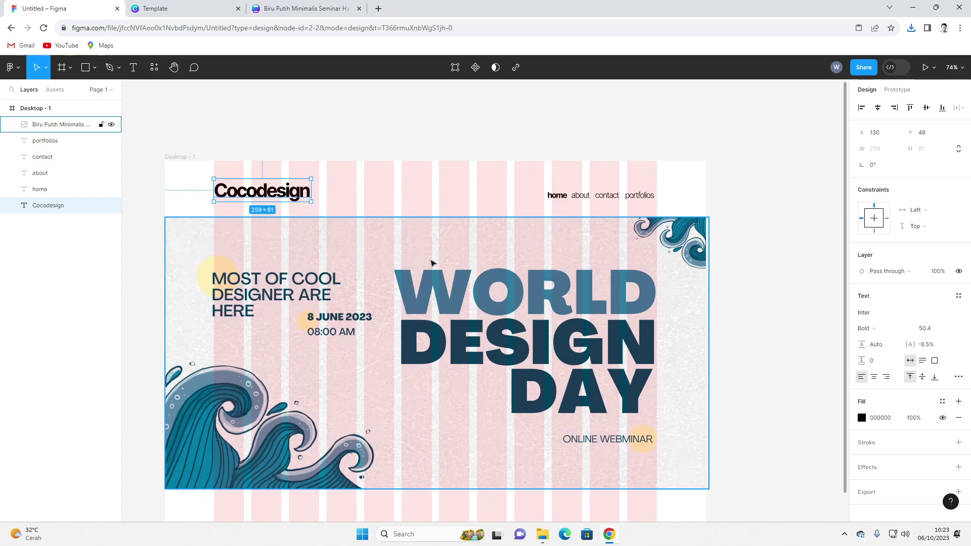
{"action": "left_click", "coordinate": [862, 418]}
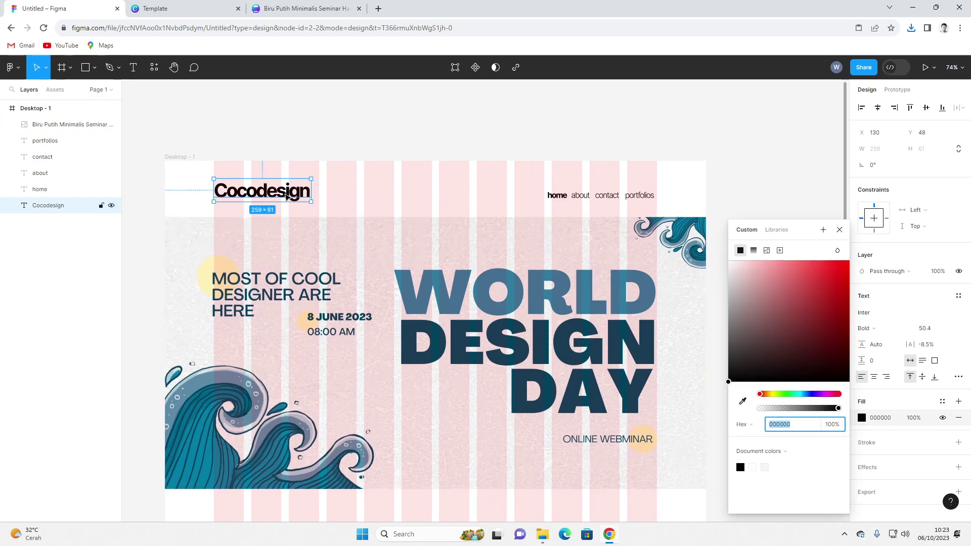
{"action": "left_click", "coordinate": [743, 401]}
{"action": "left_click", "coordinate": [643, 326]}
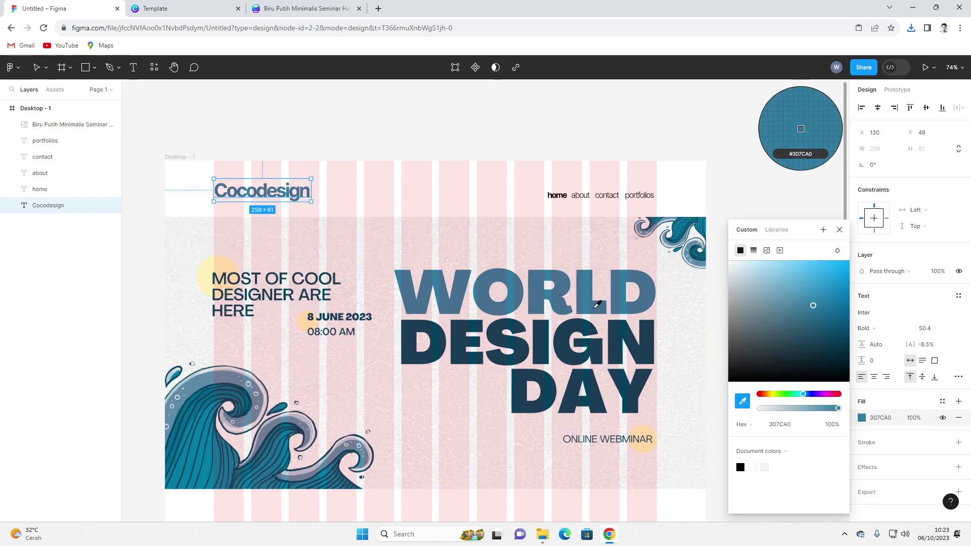
{"action": "left_click", "coordinate": [429, 196]}
- Recolor the four navigation links to 01435D, sampled from the banner's dark lettering, and shift them slightly right to the grid's edge
{"action": "scroll", "coordinate": [486, 151], "scroll_direction": "right", "scroll_amount": 1}
{"action": "left_click_drag", "start_coordinate": [521, 180], "coordinate": [659, 205]}
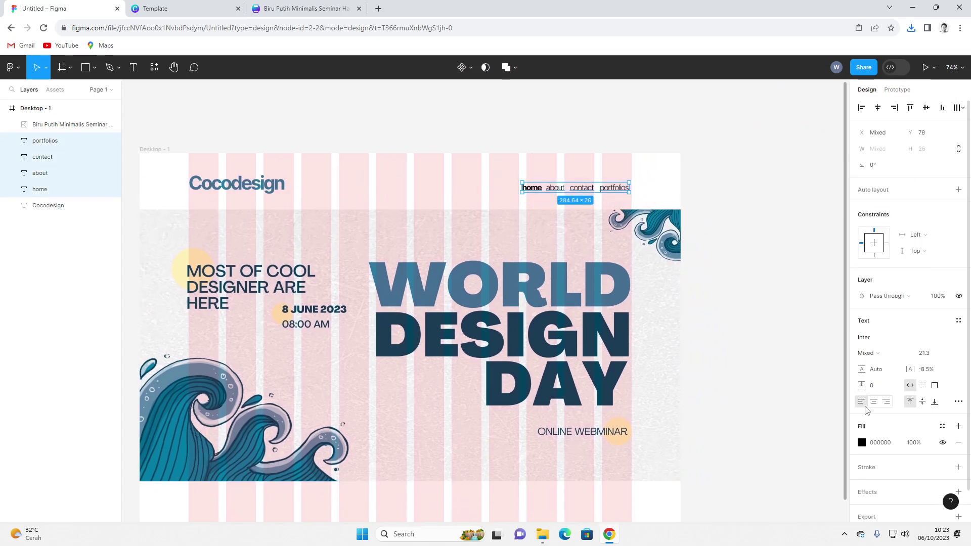
{"action": "left_click", "coordinate": [861, 443]}
{"action": "left_click", "coordinate": [743, 401]}
{"action": "left_click", "coordinate": [607, 396]}
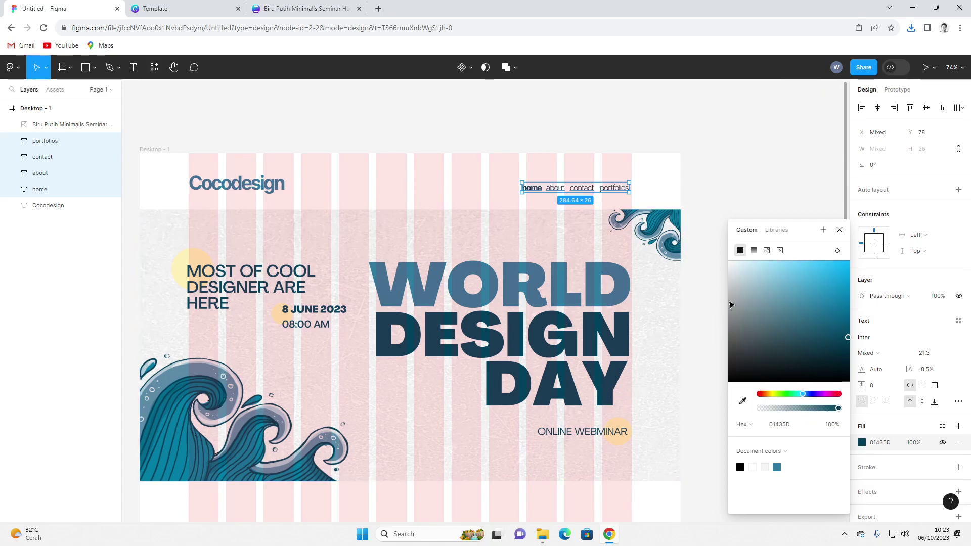
{"action": "left_click", "coordinate": [724, 191]}
{"action": "left_click_drag", "start_coordinate": [654, 176], "coordinate": [541, 193]}
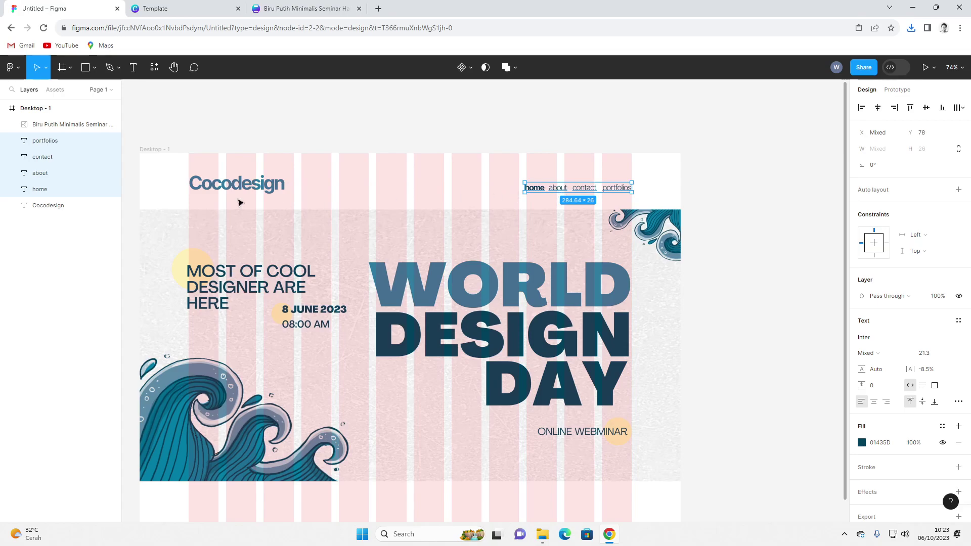
- Extend the Desktop - 1 frame downward to a height of about 1535
{"action": "scroll", "coordinate": [557, 351], "scroll_direction": "down", "scroll_amount": 2}
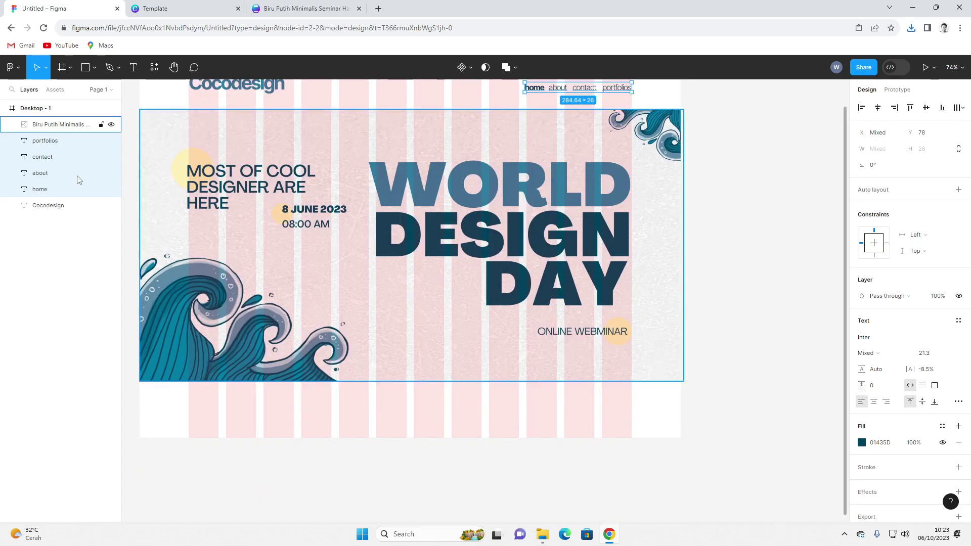
{"action": "left_click", "coordinate": [36, 108]}
{"action": "left_click_drag", "start_coordinate": [437, 442], "coordinate": [434, 514]}
{"action": "scroll", "coordinate": [425, 386], "scroll_direction": "up", "scroll_amount": 3}
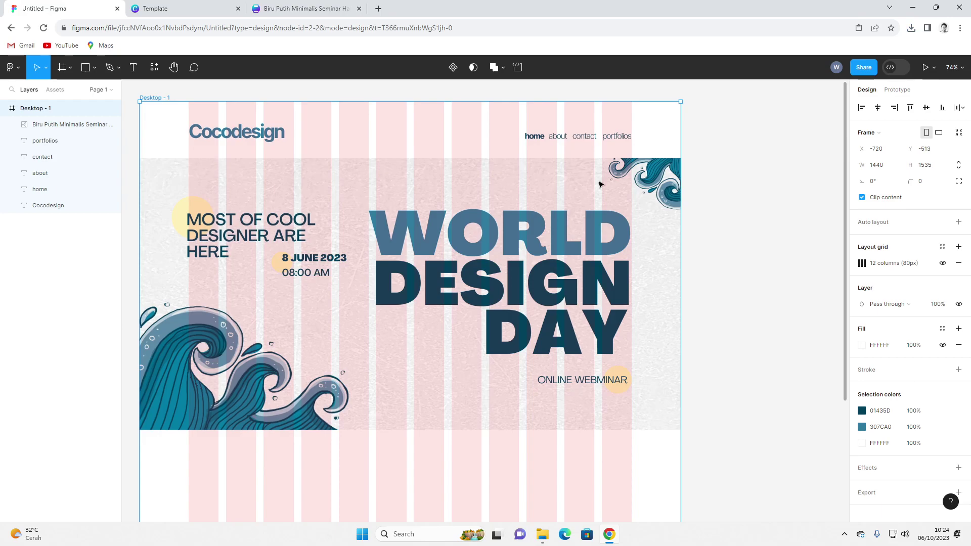
- Align the Cocodesign logo and the four navigation links on their vertical centers
{"action": "left_click", "coordinate": [536, 137]}
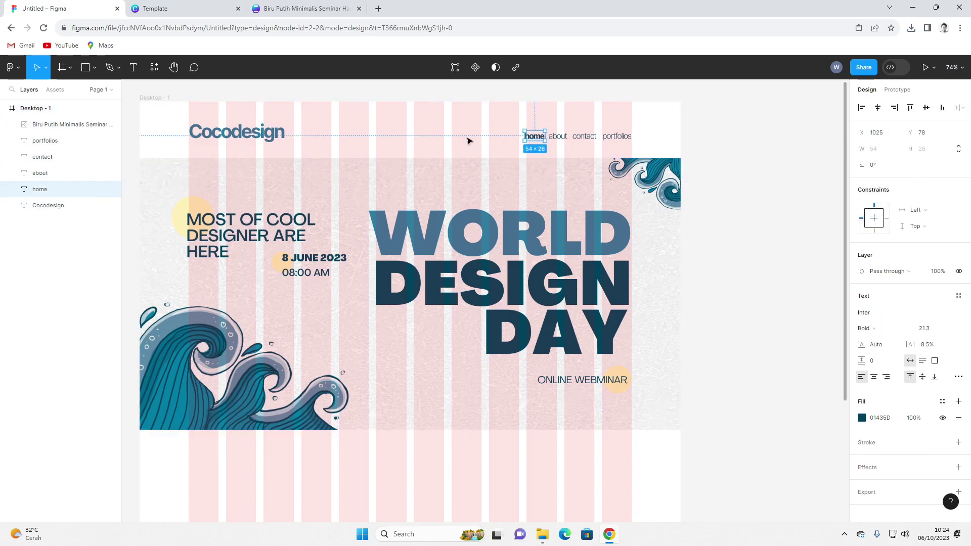
{"action": "left_click", "coordinate": [646, 138]}
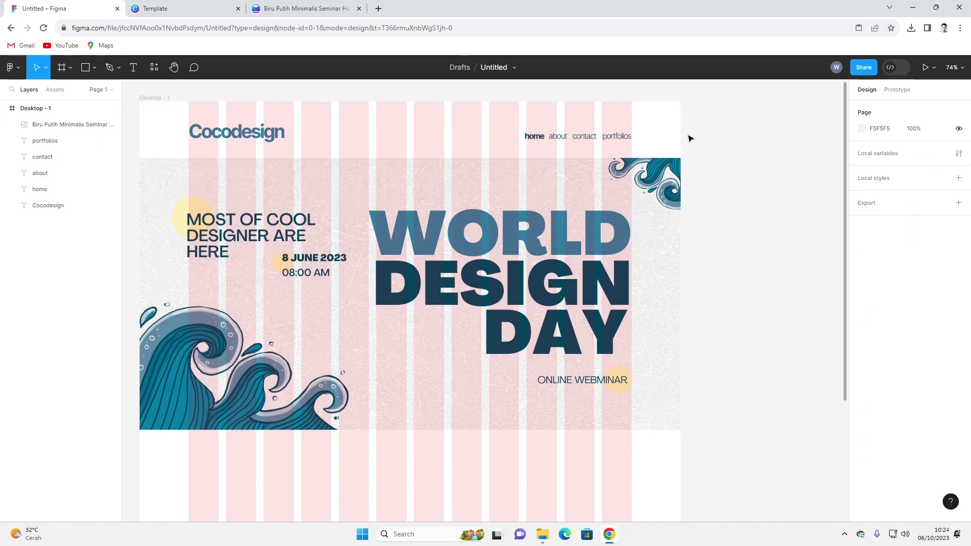
{"action": "scroll", "coordinate": [642, 138], "scroll_direction": "down", "scroll_amount": 2}
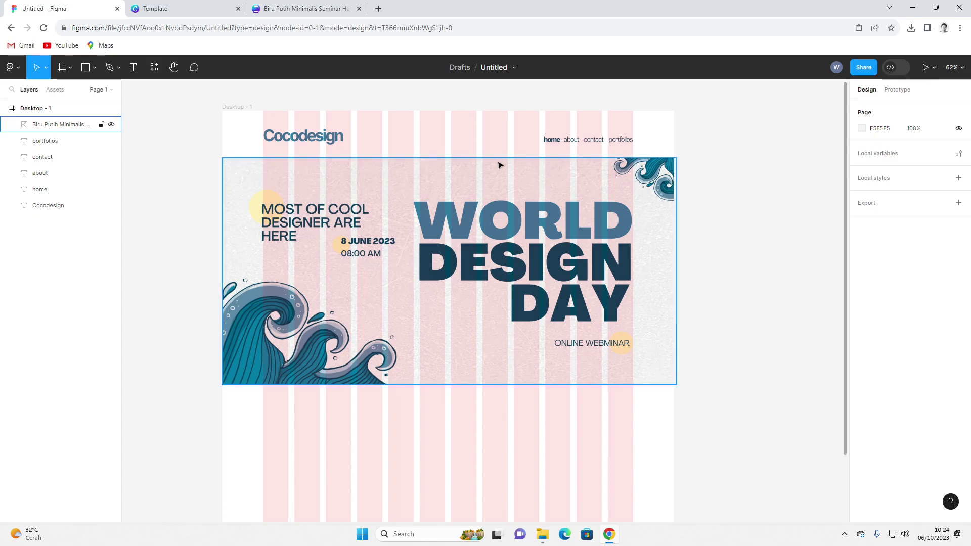
{"action": "left_click_drag", "start_coordinate": [251, 122], "coordinate": [673, 157]}
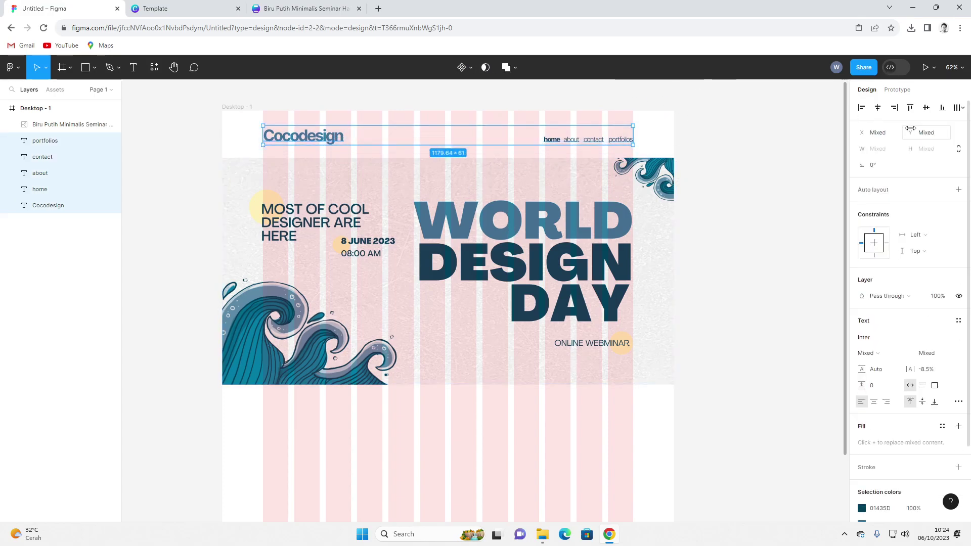
{"action": "left_click", "coordinate": [926, 108]}
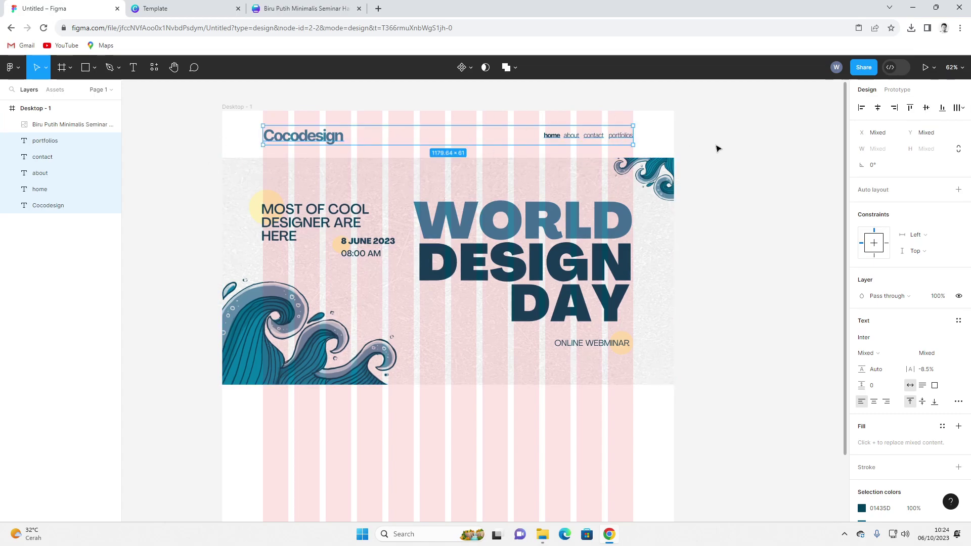
{"action": "left_click", "coordinate": [742, 314]}
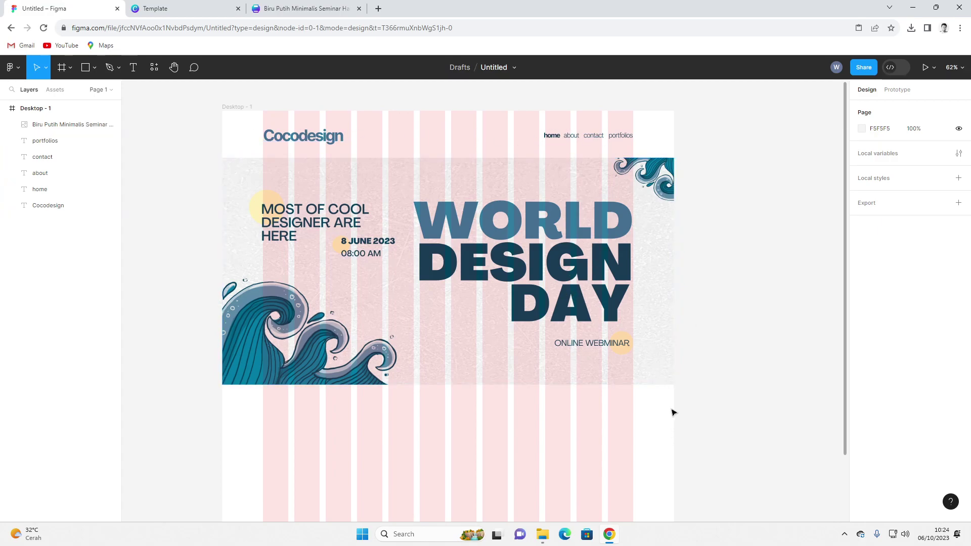
{"action": "scroll", "coordinate": [455, 320], "scroll_direction": "down", "scroll_amount": 2}
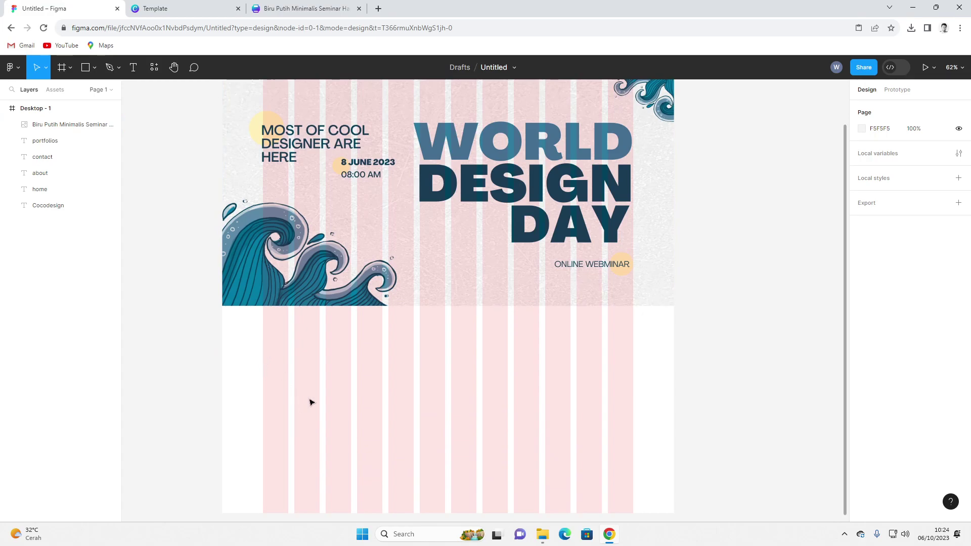
{"action": "scroll", "coordinate": [500, 340], "scroll_direction": "down", "scroll_amount": 3}
{"action": "scroll", "coordinate": [455, 301], "scroll_direction": "up", "scroll_amount": 2}
{"action": "scroll", "coordinate": [471, 304], "scroll_direction": "up", "scroll_amount": 2}
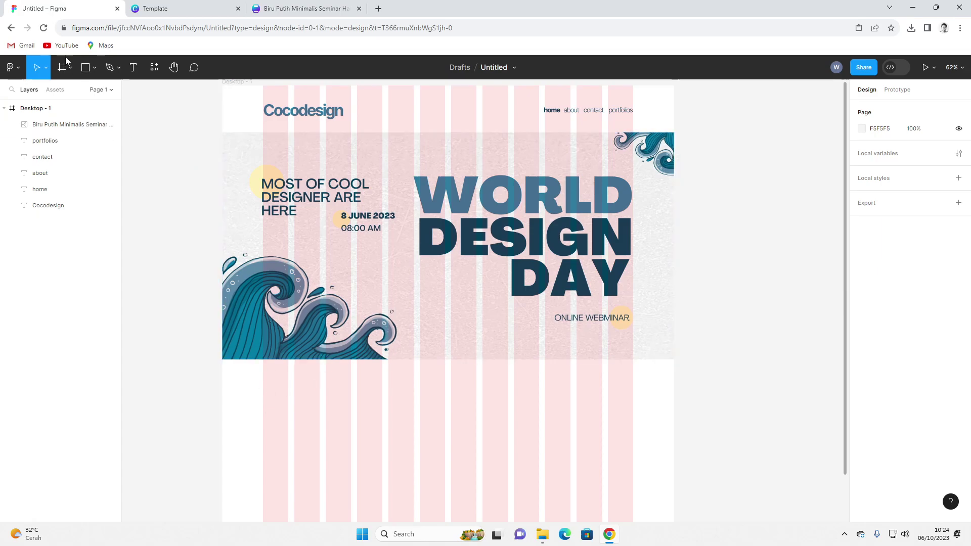
{"action": "left_click", "coordinate": [95, 69]}
{"action": "left_click", "coordinate": [74, 92]}
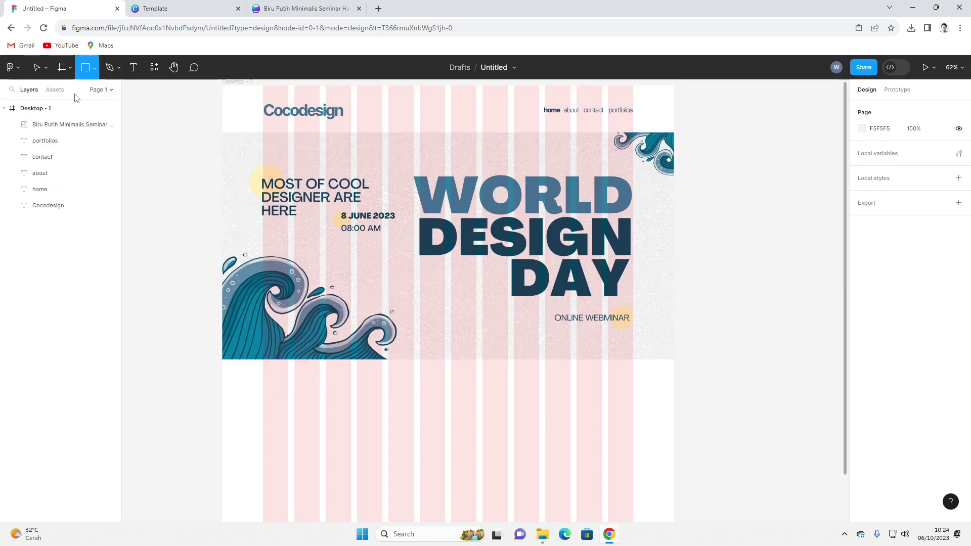
{"action": "scroll", "coordinate": [267, 328], "scroll_direction": "down", "scroll_amount": 2}
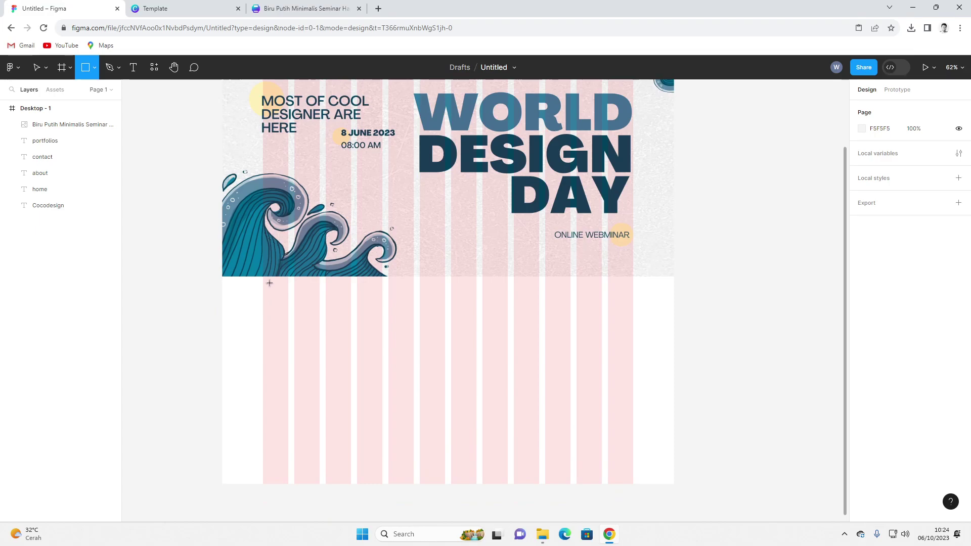
- Add a bold heading reading Good Vibes below the banner, at the left edge of the column grid
{"action": "left_click", "coordinate": [133, 67]}
{"action": "left_click", "coordinate": [262, 319]}
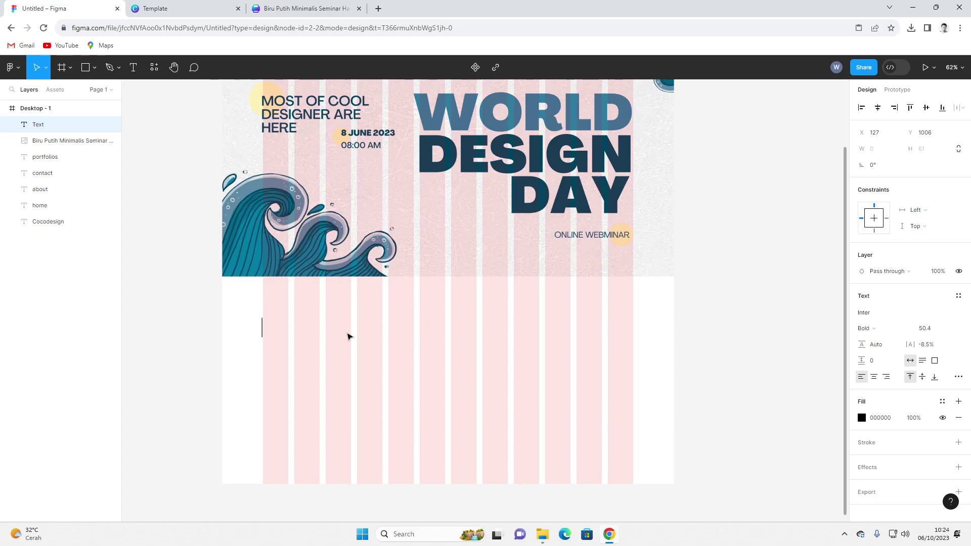
{"action": "type", "text": "Fe"}
{"action": "key", "text": "BackSpace"}
{"action": "key", "text": "BackSpace"}
{"action": "key", "text": "BackSpace"}
{"action": "type", "text": "Good"}
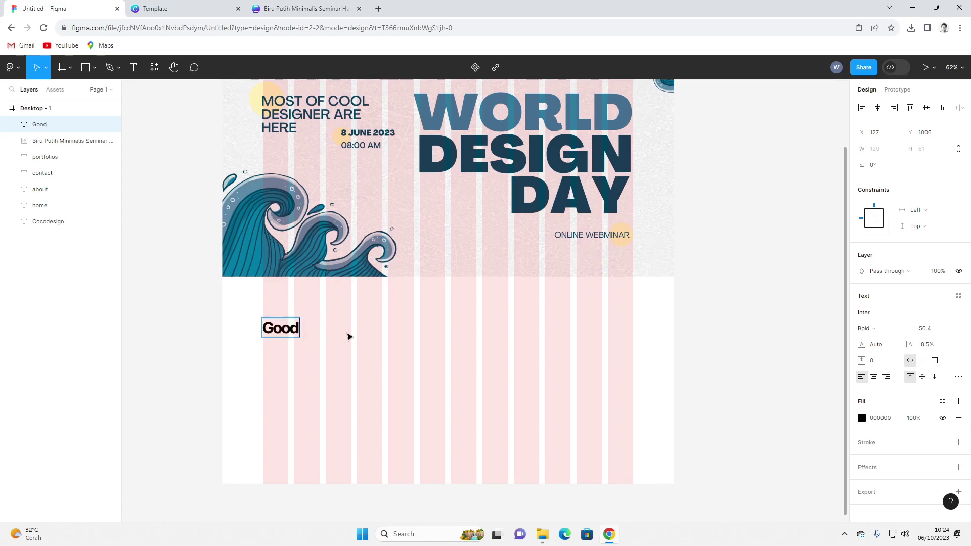
{"action": "type", "text": " Vibes"}
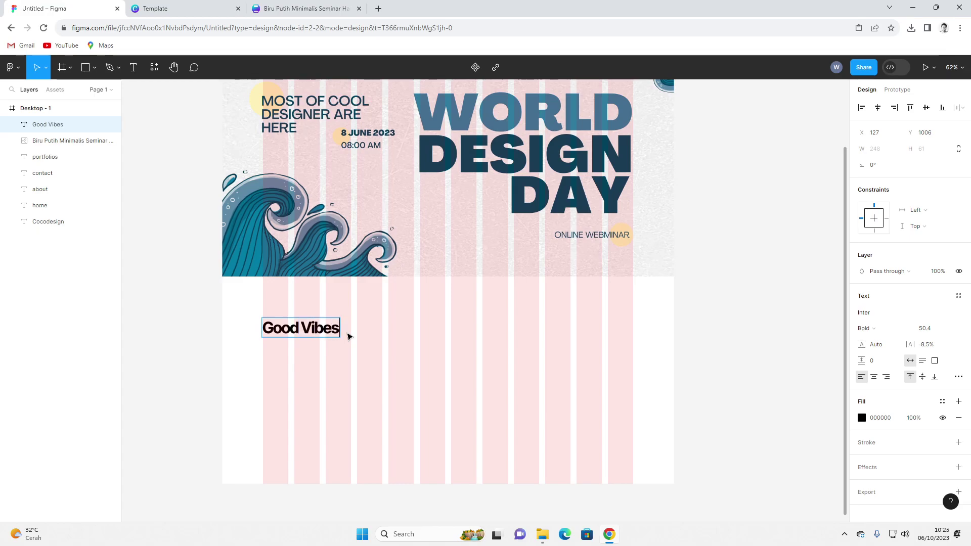
{"action": "key", "text": "Escape"}
- Duplicate the Good Vibes heading to X 510 on the same line and change the copy's text to Sharing Experience
{"action": "left_click_drag", "start_coordinate": [336, 330], "coordinate": [456, 338]}
{"action": "key", "text": "Return"}
{"action": "type", "text": "Shares"}
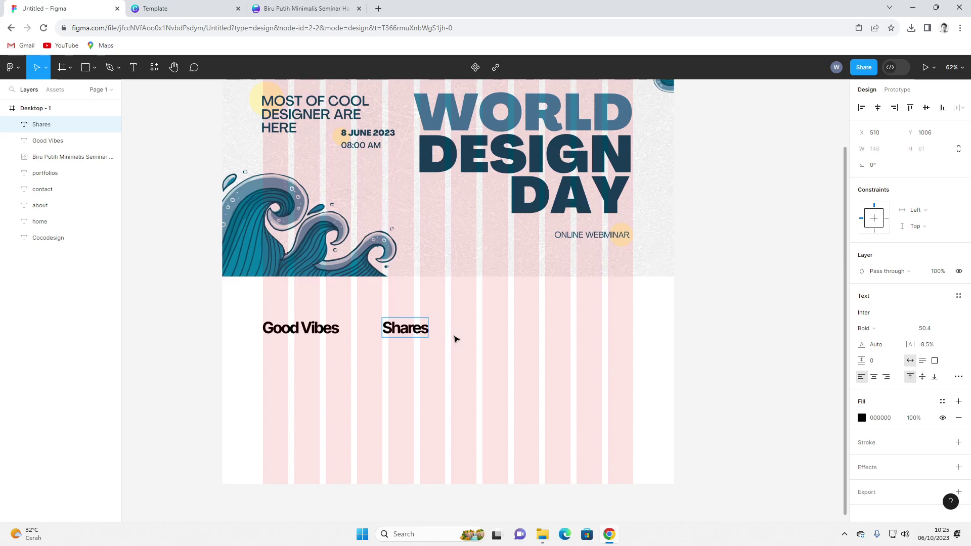
{"action": "type", "text": "n"}
{"action": "key", "text": "BackSpace"}
{"action": "key", "text": "BackSpace"}
{"action": "type", "text": "ing"}
{"action": "key", "text": "BackSpace"}
{"action": "key", "text": "BackSpace"}
{"action": "type", "text": "ng"}
{"action": "type", "text": "periienc"}
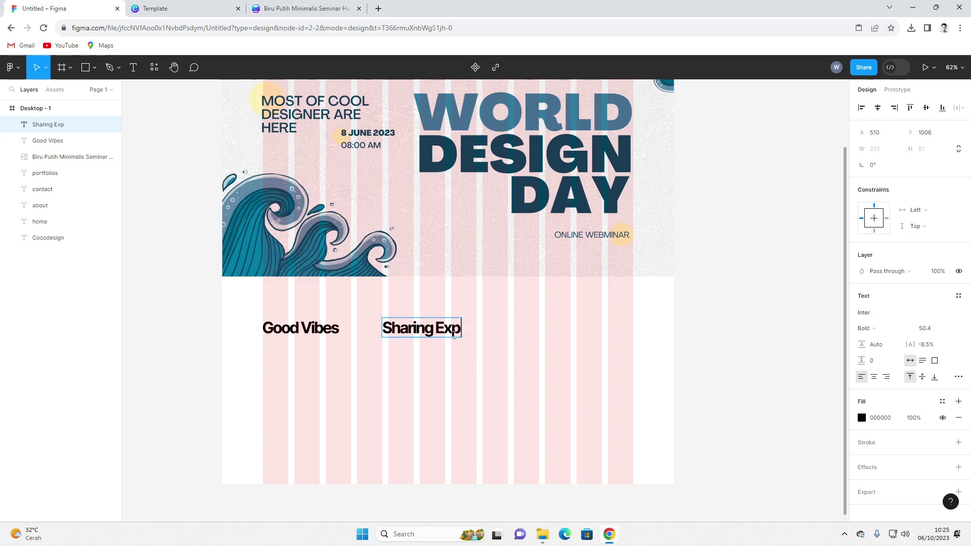
{"action": "key", "text": "BackSpace"}
{"action": "key", "text": "BackSpace"}
{"action": "key", "text": "BackSpace"}
{"action": "type", "text": "encee"}
{"action": "key", "text": "BackSpace"}
- Duplicate the Sharing Experience heading, change the copy's text to Professional, and align it to the grid's right edge
{"action": "left_click_drag", "start_coordinate": [454, 333], "coordinate": [585, 328]}
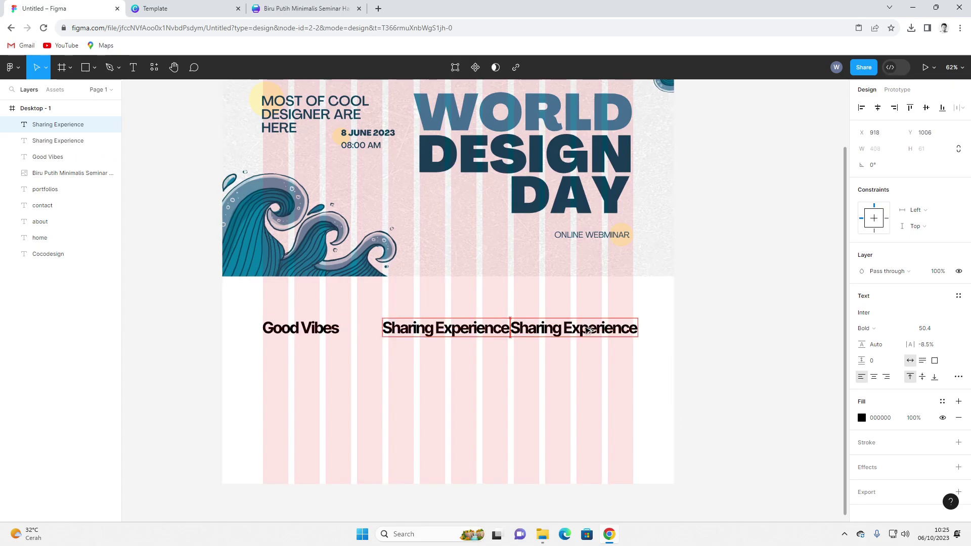
{"action": "type", "text": "Prof"}
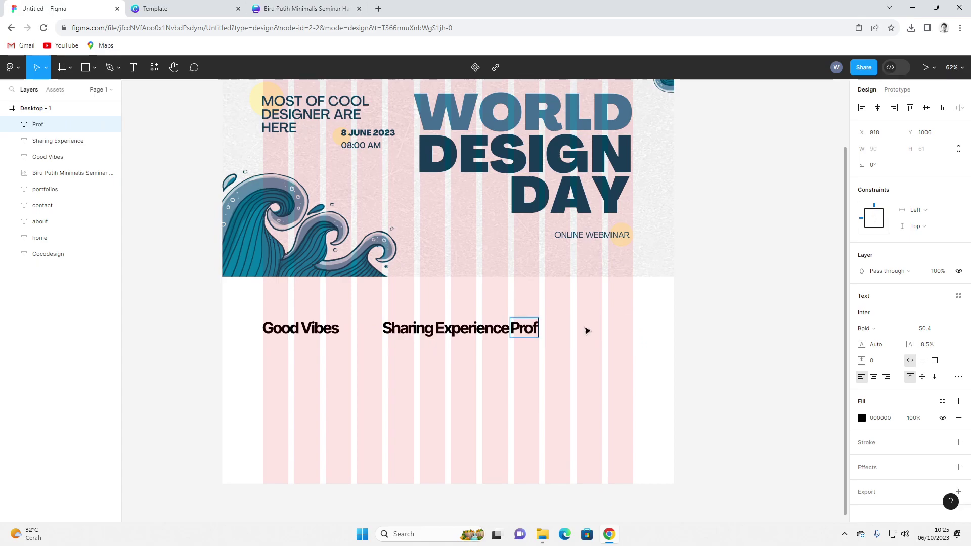
{"action": "type", "text": "essional"}
{"action": "key", "text": "Escape"}
{"action": "left_click_drag", "start_coordinate": [571, 334], "coordinate": [614, 340]}
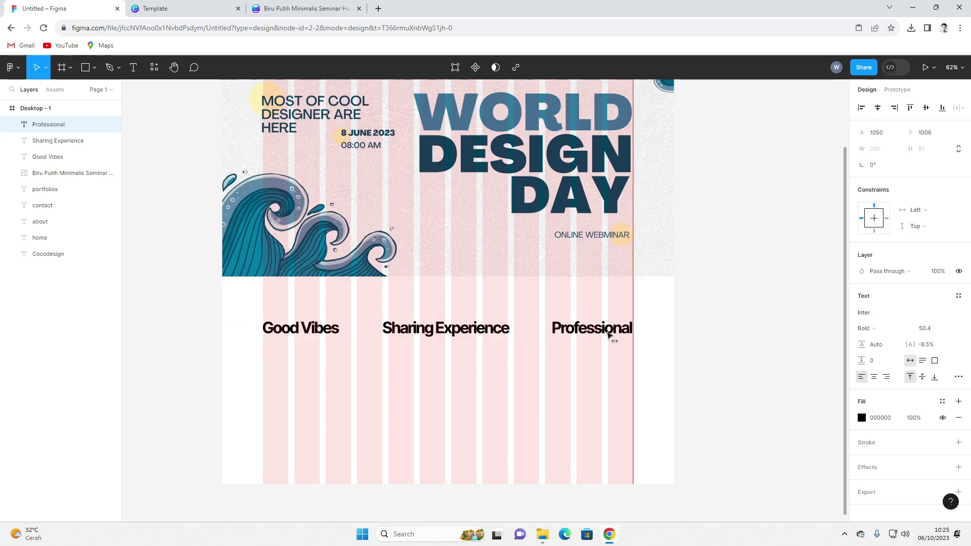
{"action": "left_click", "coordinate": [541, 374]}
- Narrow the Sharing Experience text box to 380 wide so it wraps onto two lines, starting at X 530 on the fifth grid column
{"action": "scroll", "coordinate": [442, 359], "scroll_direction": "down", "scroll_amount": 3}
{"action": "scroll", "coordinate": [442, 358], "scroll_direction": "up", "scroll_amount": 2}
{"action": "left_click", "coordinate": [441, 341]}
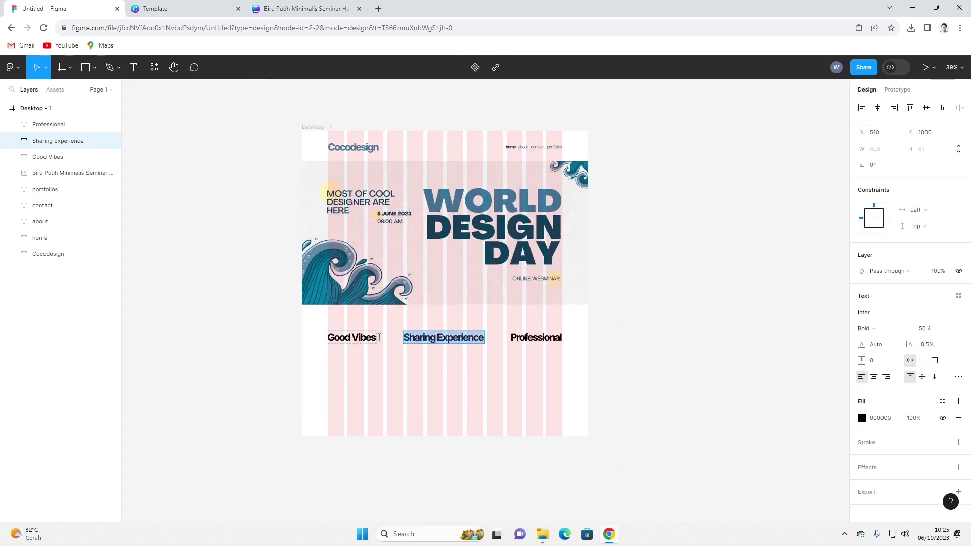
{"action": "left_click_drag", "start_coordinate": [445, 341], "coordinate": [482, 337]}
{"action": "left_click", "coordinate": [496, 357]}
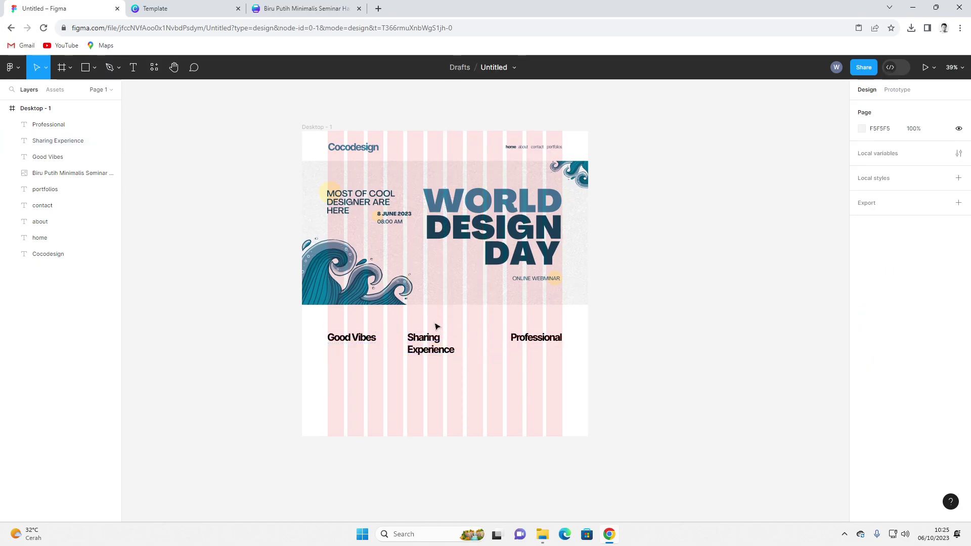
{"action": "left_click_drag", "start_coordinate": [424, 345], "coordinate": [424, 345]}
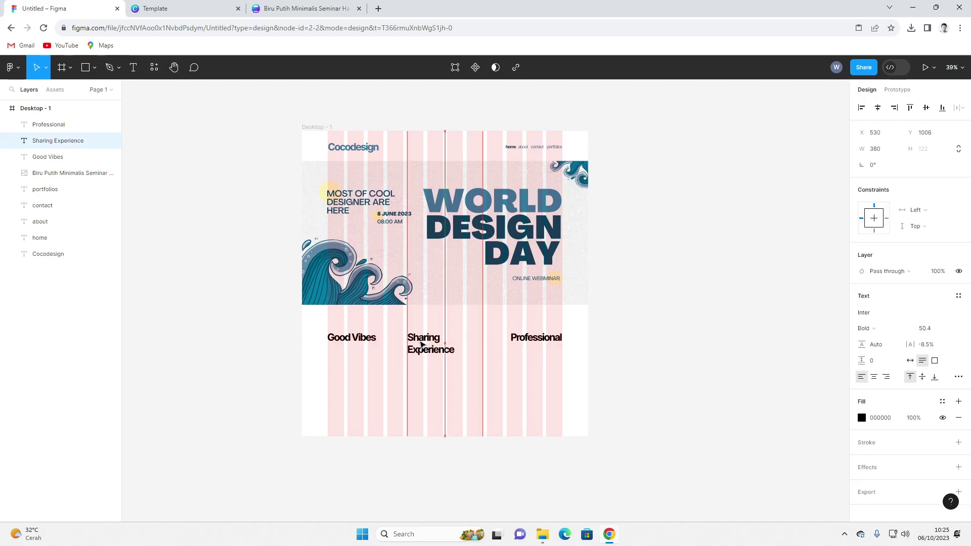
{"action": "left_click", "coordinate": [444, 388]}
- Move the Professional heading left to X 930 so it starts on the ninth grid column
{"action": "scroll", "coordinate": [444, 388], "scroll_direction": "up", "scroll_amount": 5}
{"action": "left_click", "coordinate": [547, 318]}
{"action": "scroll", "coordinate": [551, 314], "scroll_direction": "right", "scroll_amount": 2}
{"action": "left_click_drag", "start_coordinate": [556, 311], "coordinate": [517, 311]}
{"action": "left_click", "coordinate": [310, 353]}
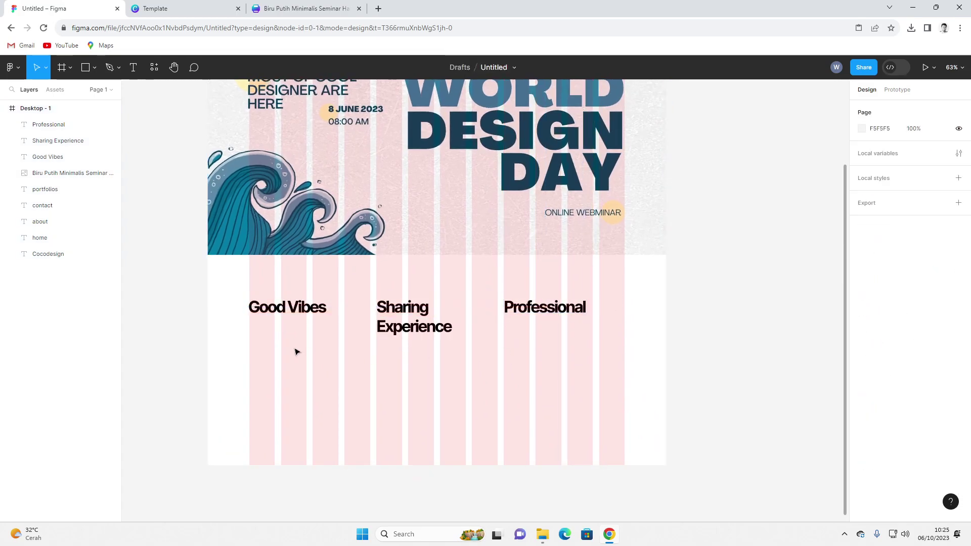
- Try B4CBD6 and 004765 from the banner's waves and 307CA0 from WORLD as the fill of the three headings
{"action": "left_click_drag", "start_coordinate": [238, 287], "coordinate": [662, 392]}
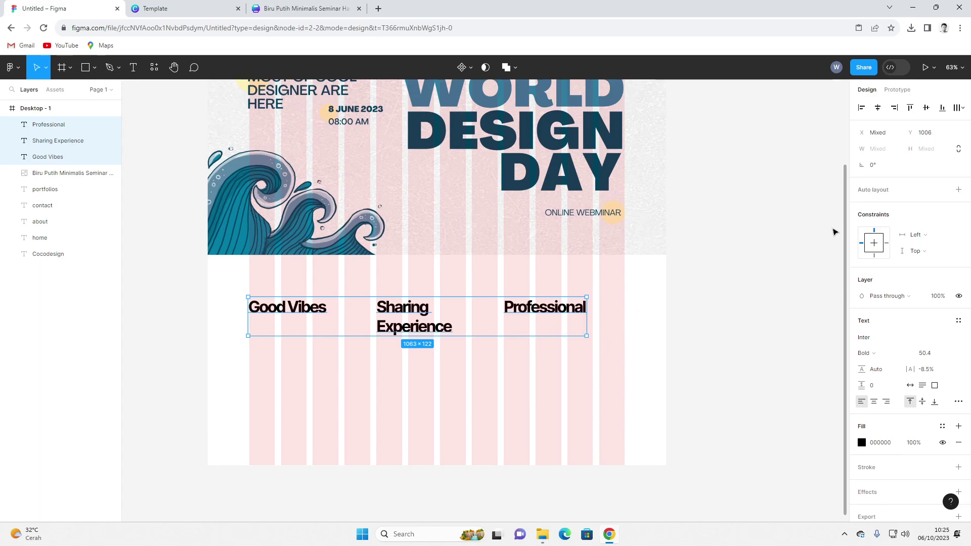
{"action": "left_click", "coordinate": [614, 337]}
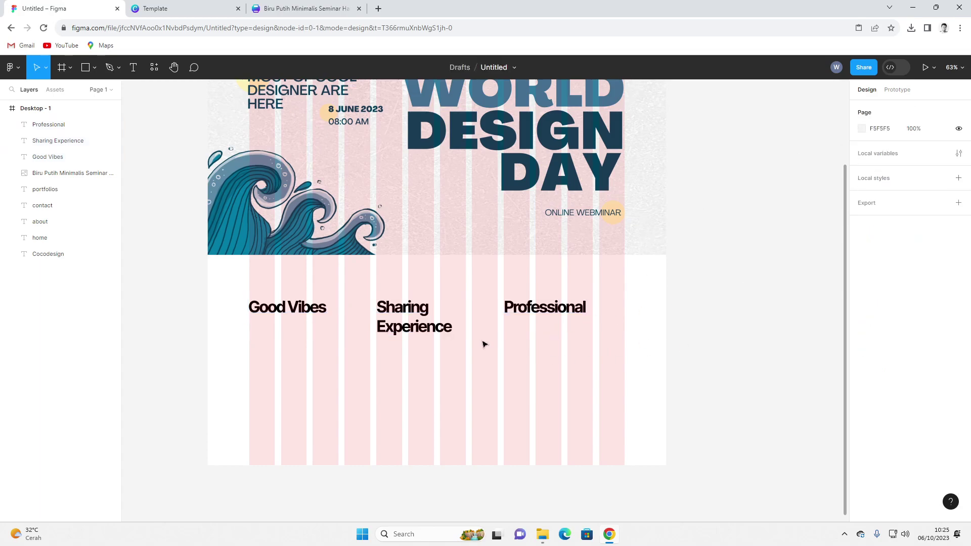
{"action": "left_click_drag", "start_coordinate": [627, 292], "coordinate": [247, 367]}
{"action": "scroll", "coordinate": [493, 509], "scroll_direction": "up", "scroll_amount": 3}
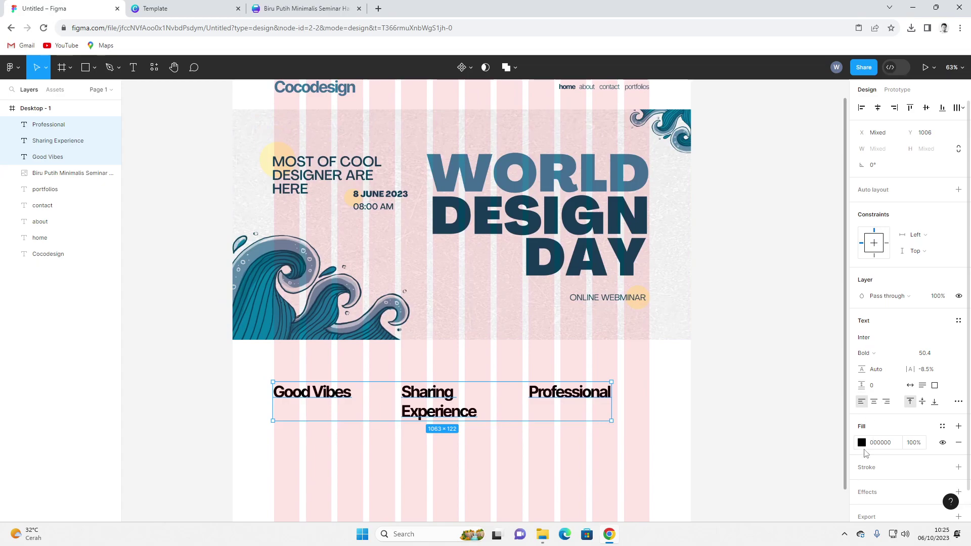
{"action": "left_click", "coordinate": [861, 443]}
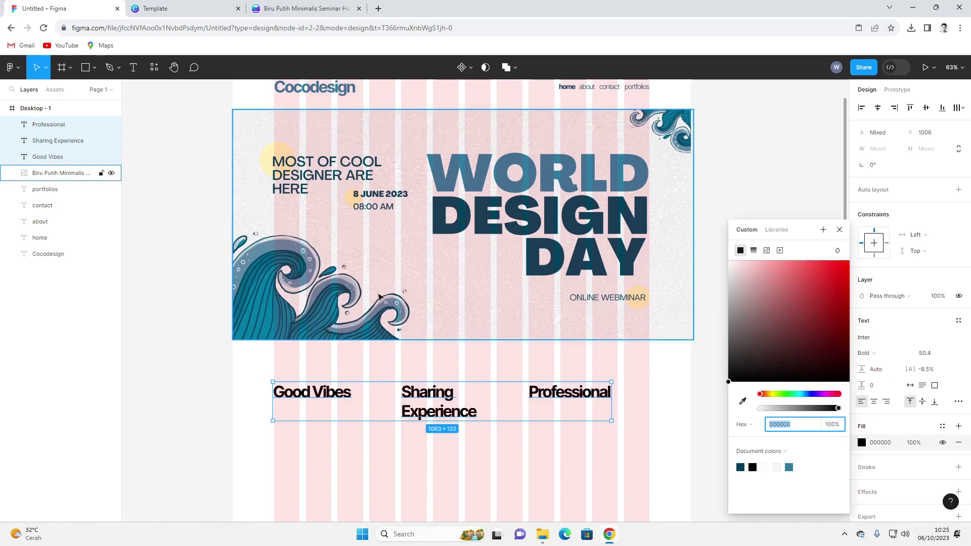
{"action": "left_click", "coordinate": [743, 401]}
{"action": "left_click", "coordinate": [395, 294]}
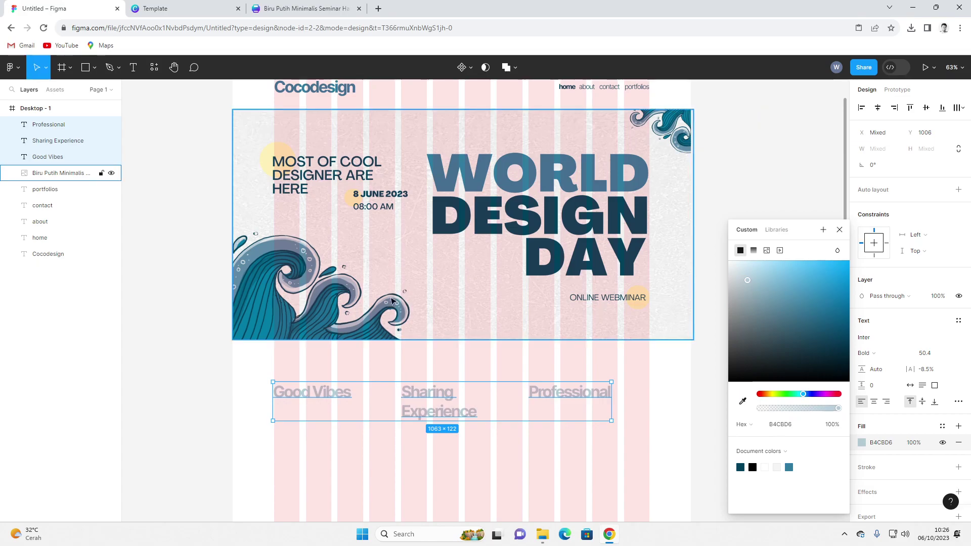
{"action": "left_click", "coordinate": [742, 401]}
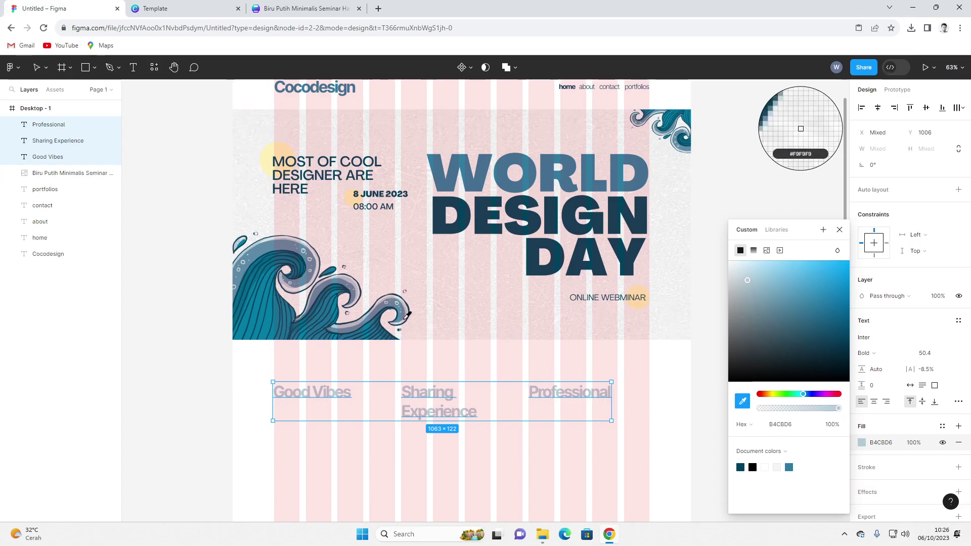
{"action": "left_click", "coordinate": [383, 309]}
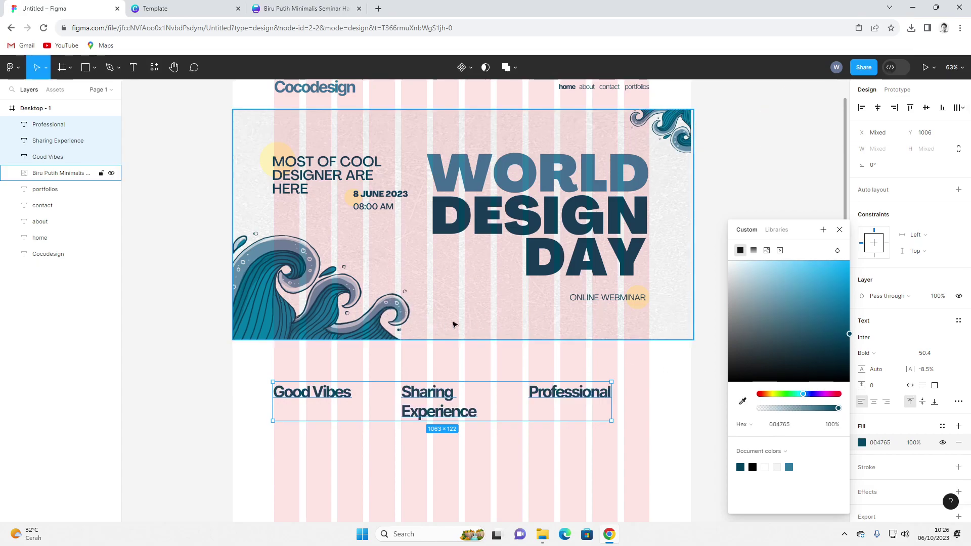
{"action": "left_click", "coordinate": [742, 401]}
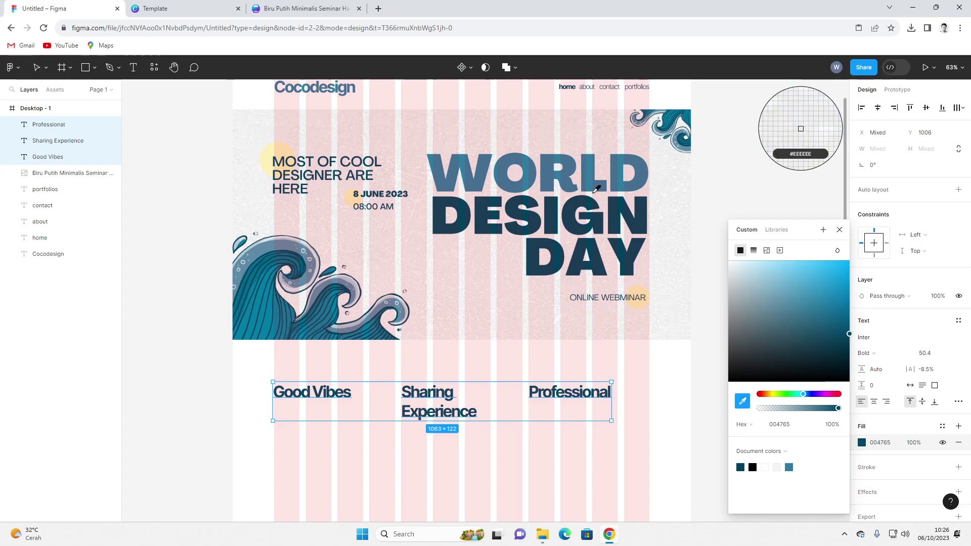
{"action": "left_click", "coordinate": [590, 191]}
{"action": "scroll", "coordinate": [541, 353], "scroll_direction": "up", "scroll_amount": 1}
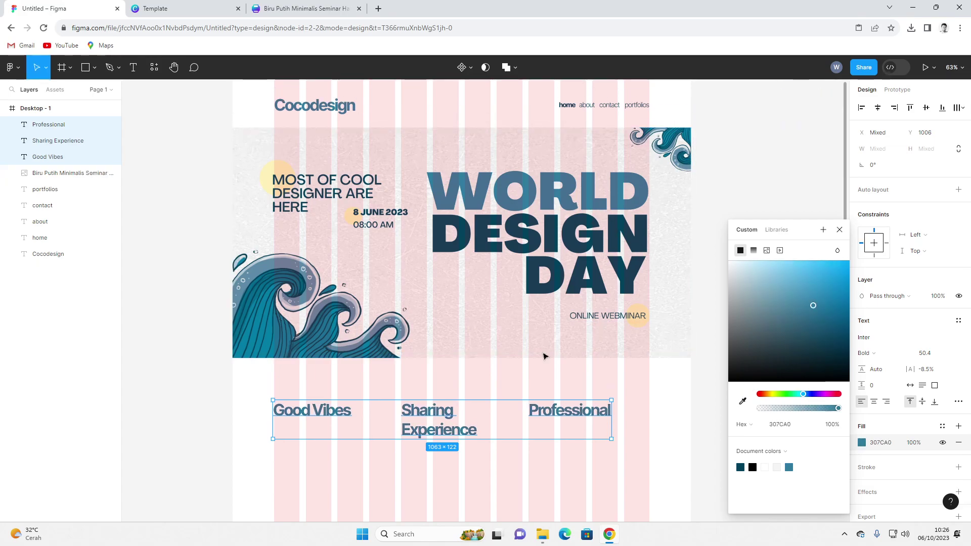
- Recolor the three headings to 01435D, sampled from the banner's dark lettering, and move them up to Y 966
{"action": "left_click", "coordinate": [743, 401]}
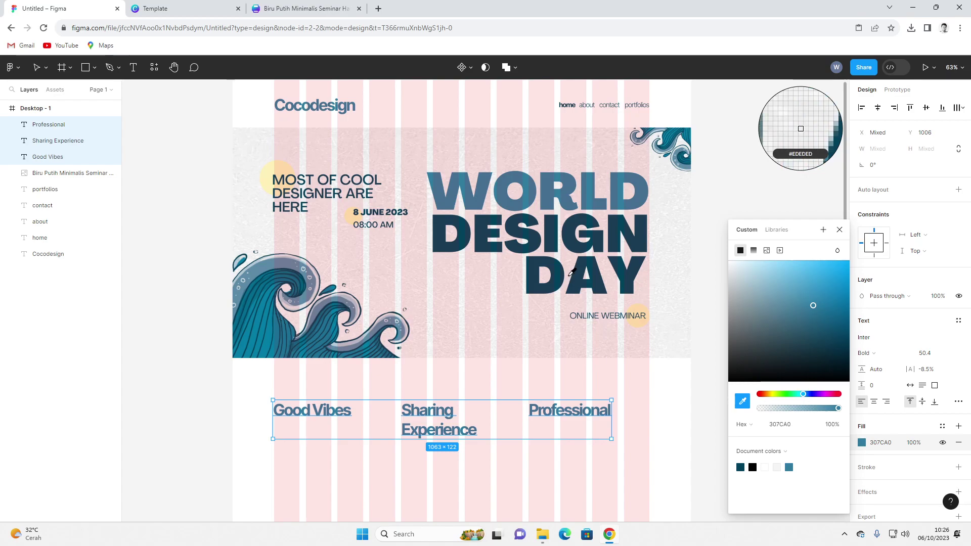
{"action": "left_click", "coordinate": [649, 428]}
{"action": "left_click_drag", "start_coordinate": [647, 394], "coordinate": [326, 403]}
{"action": "left_click", "coordinate": [507, 459]}
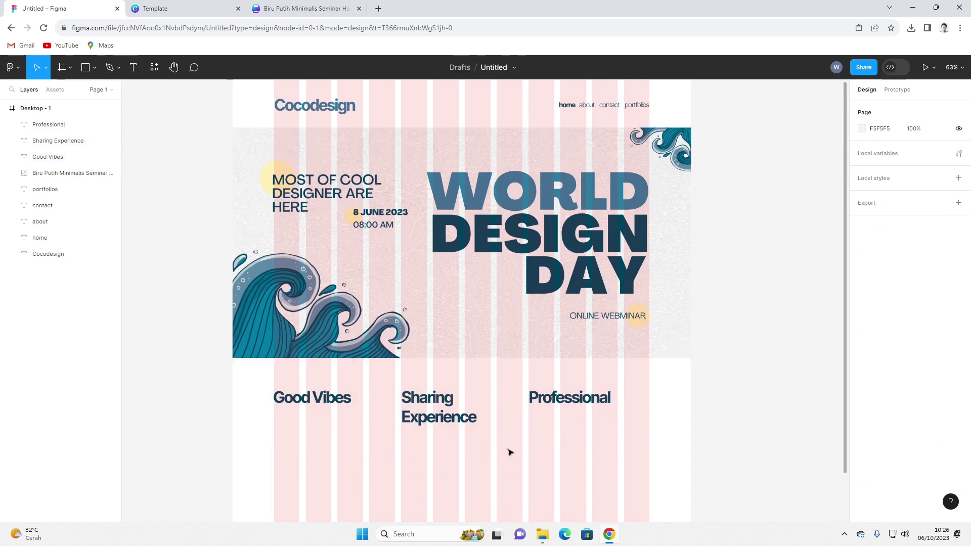
- Recolor only the word Experience in the middle heading to 307CA0, sampled from the banner's word WORLD
{"action": "scroll", "coordinate": [510, 452], "scroll_direction": "down", "scroll_amount": 2}
{"action": "left_click", "coordinate": [420, 316]}
{"action": "double_click", "coordinate": [405, 317]}
{"action": "left_click", "coordinate": [862, 417]}
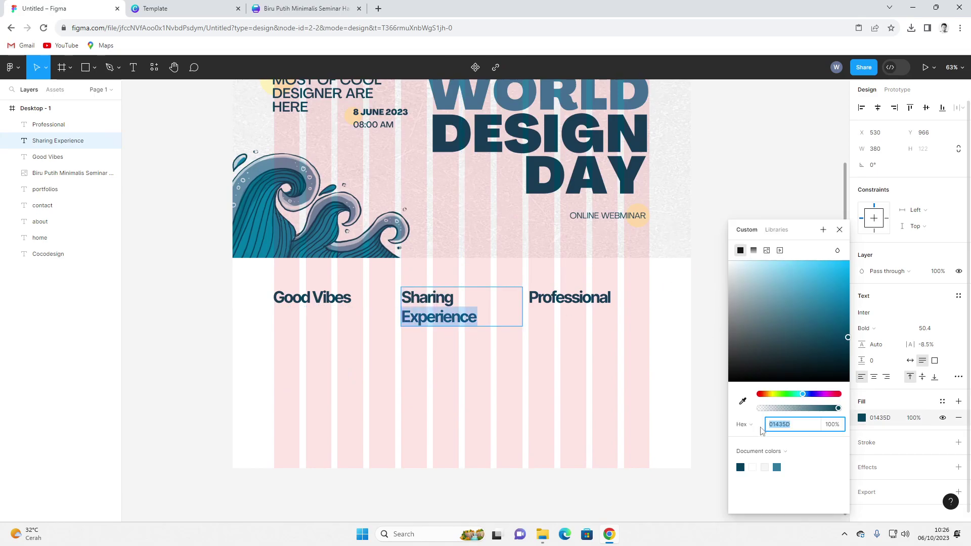
{"action": "left_click", "coordinate": [743, 402]}
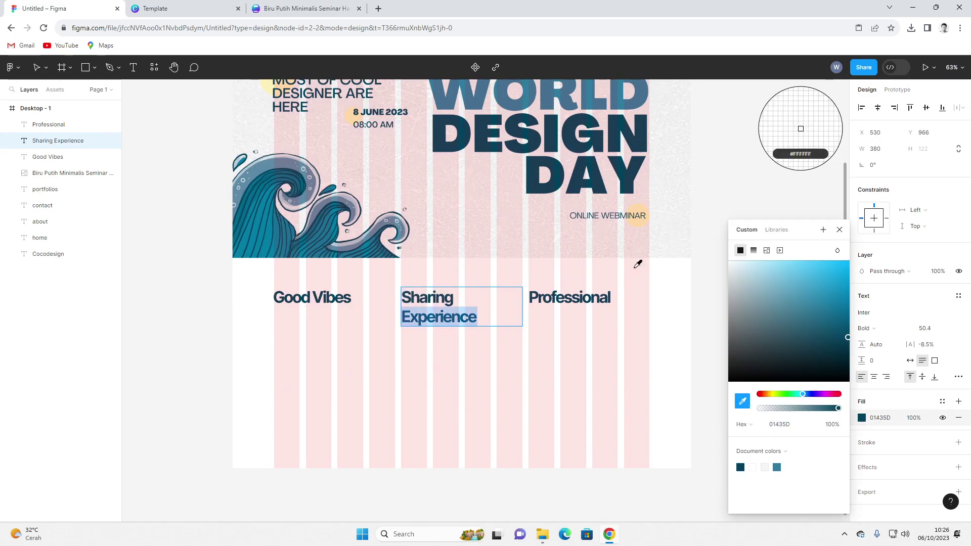
{"action": "left_click", "coordinate": [519, 110]}
{"action": "key", "text": "Escape"}
{"action": "left_click", "coordinate": [492, 396]}
{"action": "left_click_drag", "start_coordinate": [492, 396], "coordinate": [559, 440]}
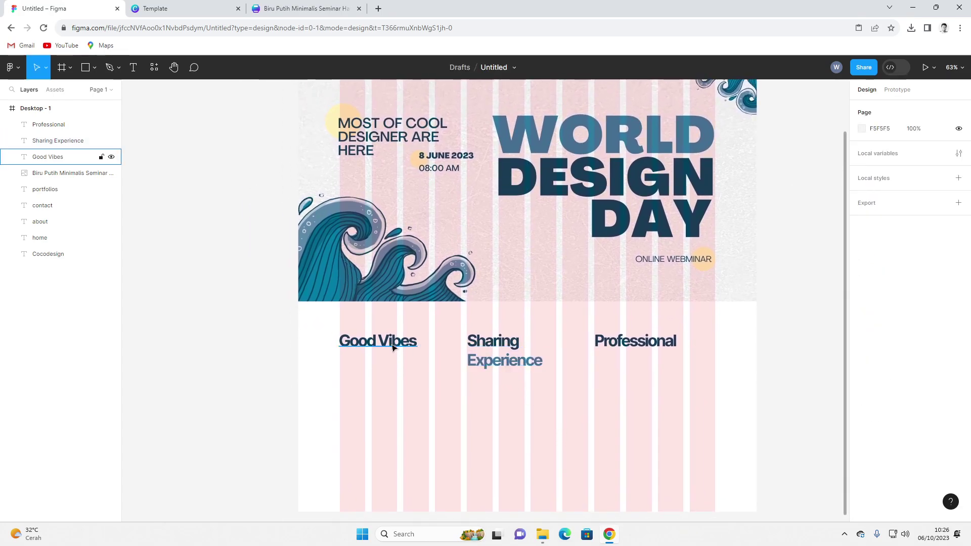
- Reduce the line height of the three headings below the banner to 86.5%
{"action": "left_click", "coordinate": [76, 157]}
{"action": "left_click", "coordinate": [76, 140], "text": "shift"}
{"action": "left_click", "coordinate": [76, 124], "text": "shift"}
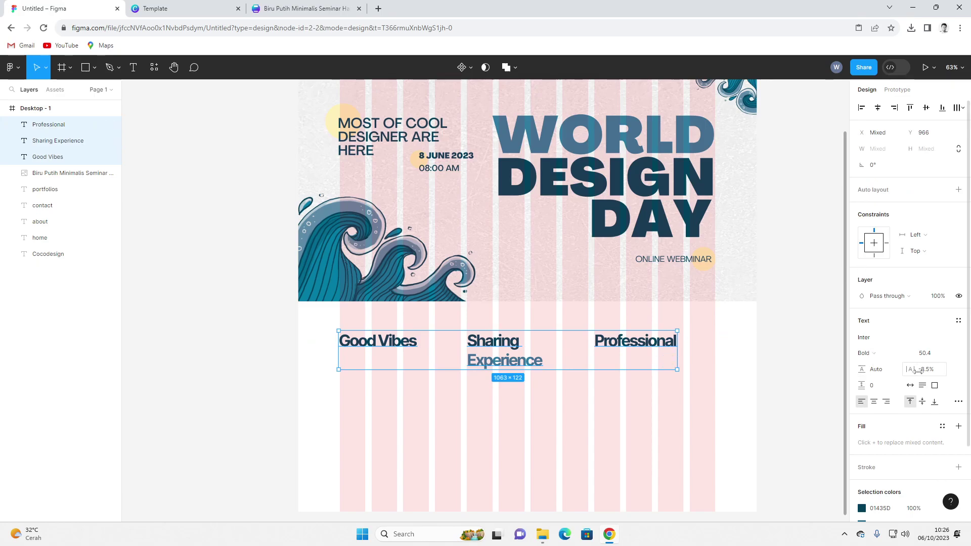
{"action": "left_click_drag", "start_coordinate": [862, 369], "coordinate": [828, 365]}
{"action": "left_click", "coordinate": [496, 422]}
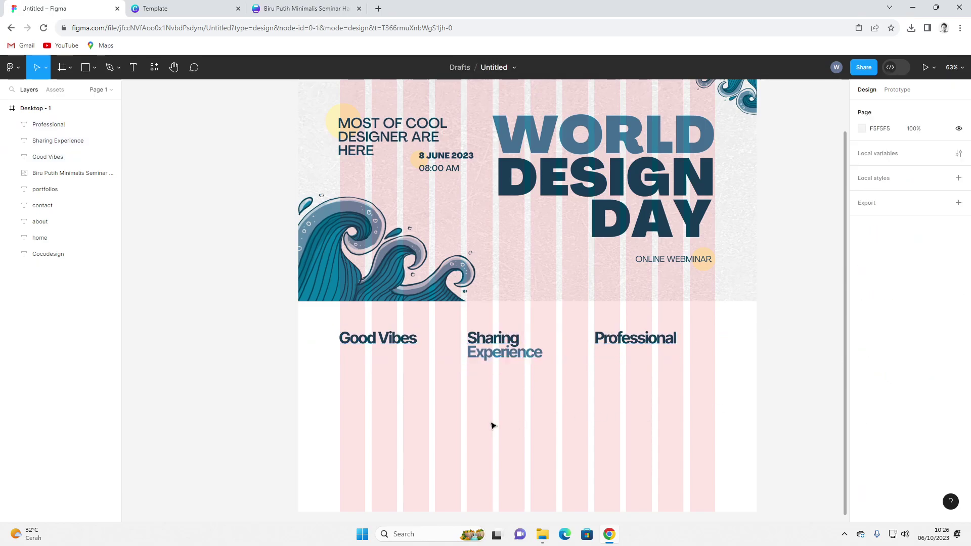
- Extend the Professional heading to read Professional Designer and narrow its text box to 380 so it wraps onto two lines
{"action": "scroll", "coordinate": [631, 379], "scroll_direction": "up", "scroll_amount": 1}
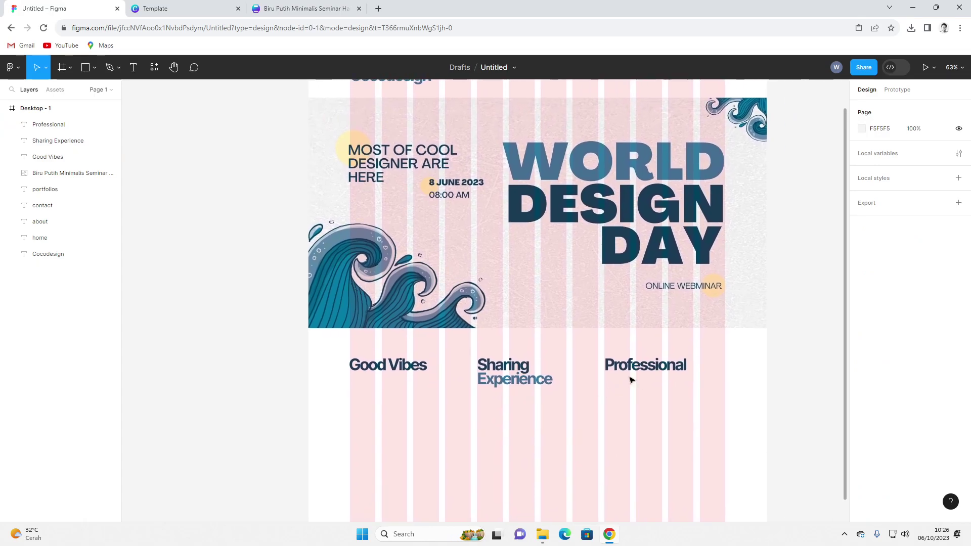
{"action": "double_click", "coordinate": [661, 362]}
{"action": "left_click", "coordinate": [688, 365]}
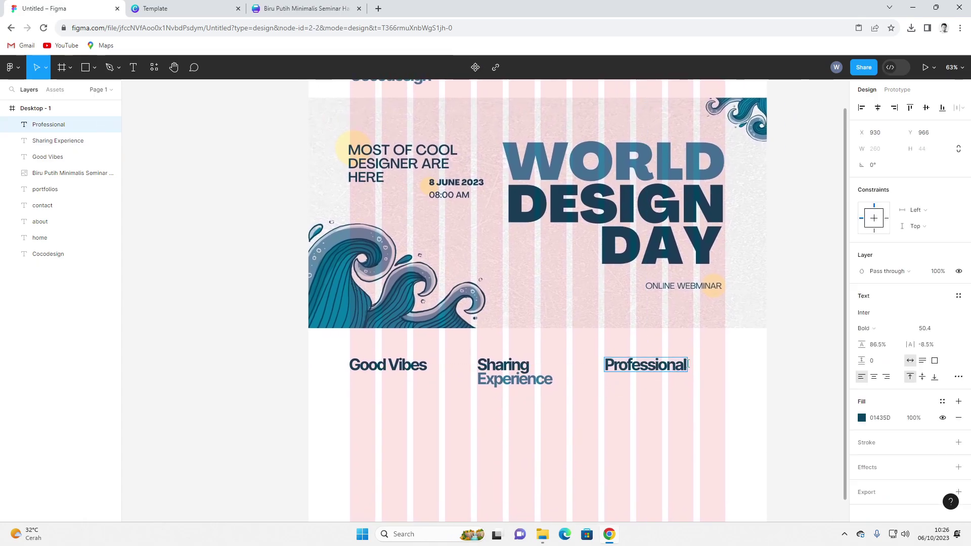
{"action": "type", "text": "Designer"}
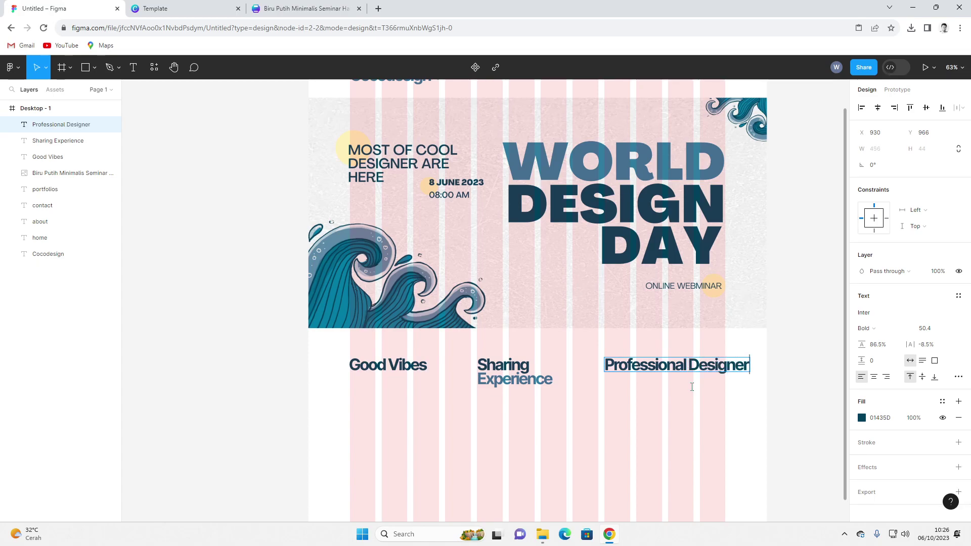
{"action": "key", "text": "Escape"}
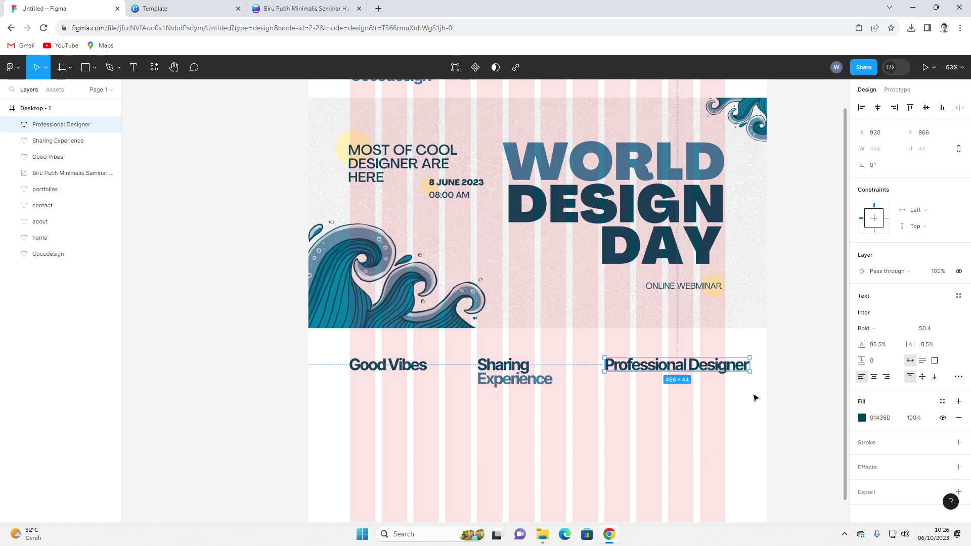
{"action": "left_click_drag", "start_coordinate": [751, 364], "coordinate": [726, 365]}
- Recolor only the word Designer in the third heading to 307CA0, sampled from the word Experience
{"action": "double_click", "coordinate": [668, 382]}
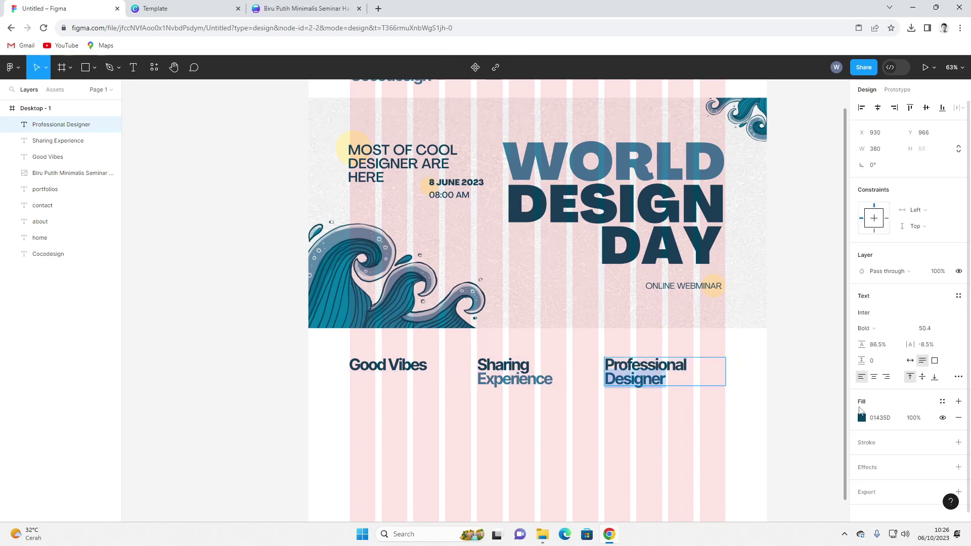
{"action": "left_click", "coordinate": [861, 417]}
{"action": "left_click", "coordinate": [742, 402]}
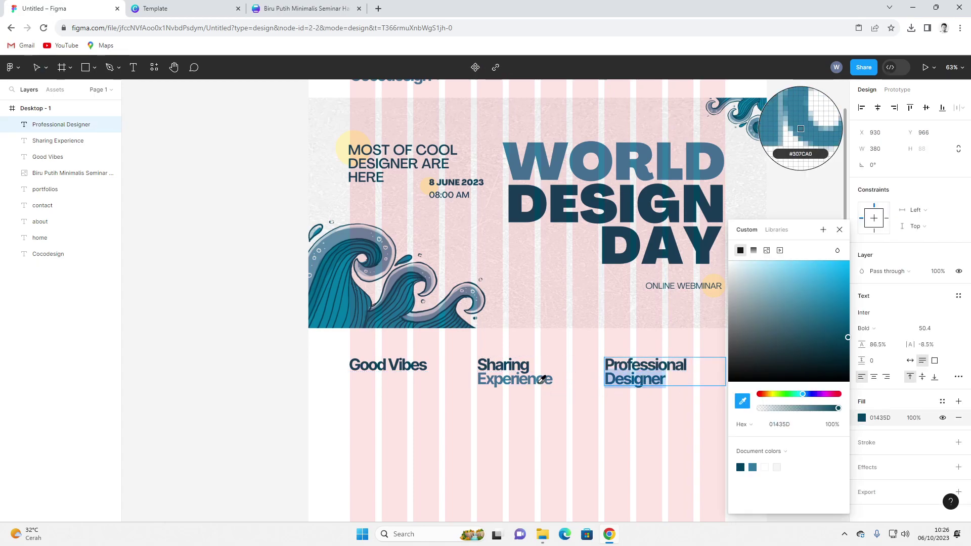
{"action": "left_click", "coordinate": [551, 382]}
{"action": "left_click", "coordinate": [688, 453]}
{"action": "scroll", "coordinate": [727, 437], "scroll_direction": "down", "scroll_amount": 4}
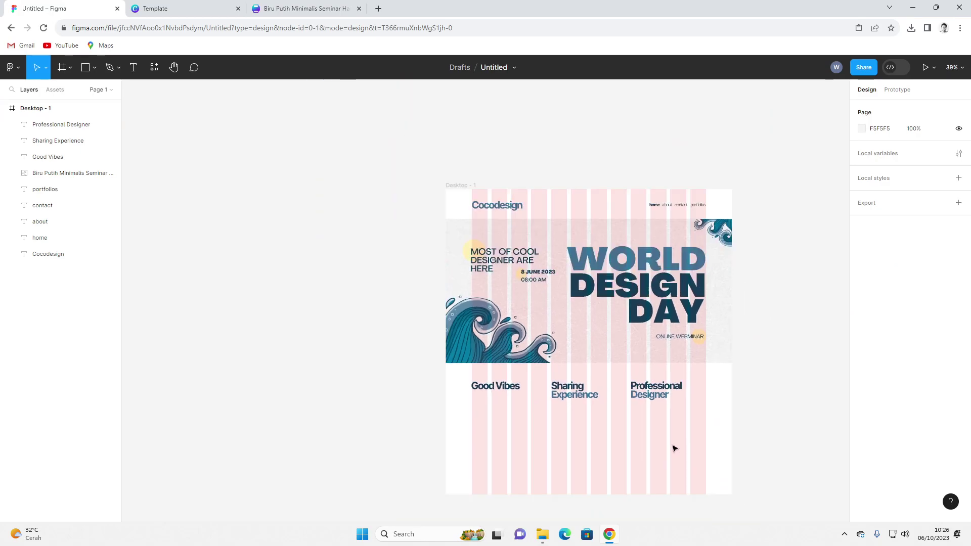
- Add a 380 × 110 text box under the Good Vibes heading reading "Radiate Positivity: Elevate Your Spirit!" at font size 16
{"action": "scroll", "coordinate": [572, 446], "scroll_direction": "up", "scroll_amount": 3}
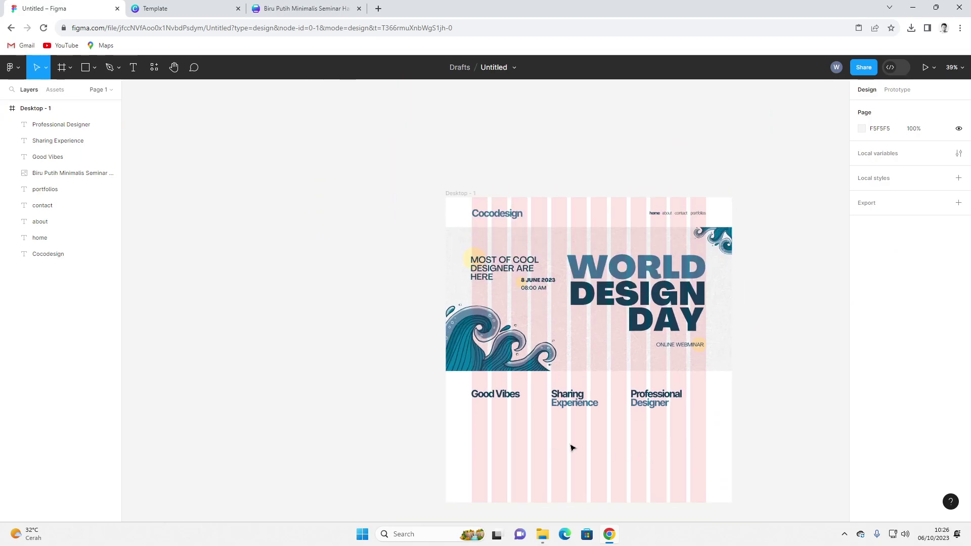
{"action": "scroll", "coordinate": [500, 423], "scroll_direction": "up", "scroll_amount": 1}
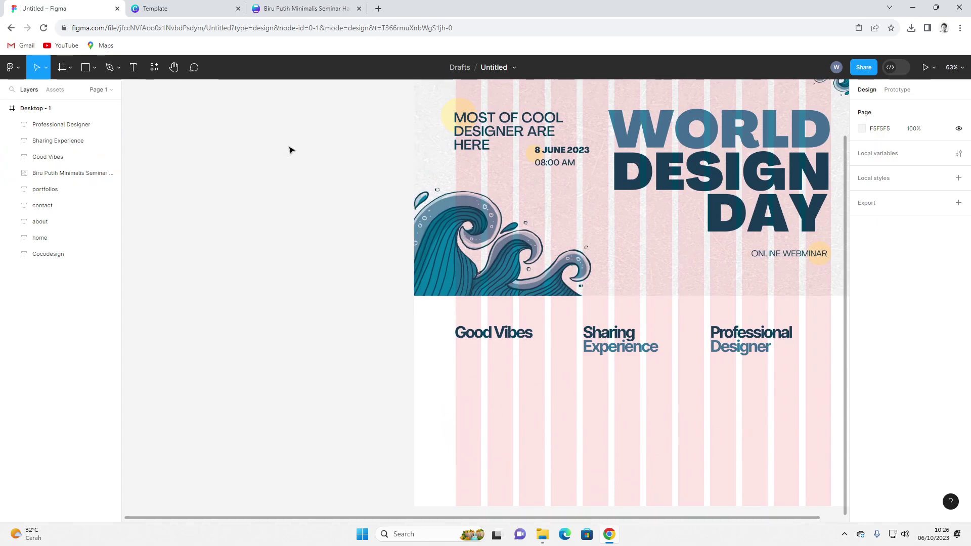
{"action": "left_click", "coordinate": [133, 68]}
{"action": "left_click_drag", "start_coordinate": [456, 367], "coordinate": [579, 404]}
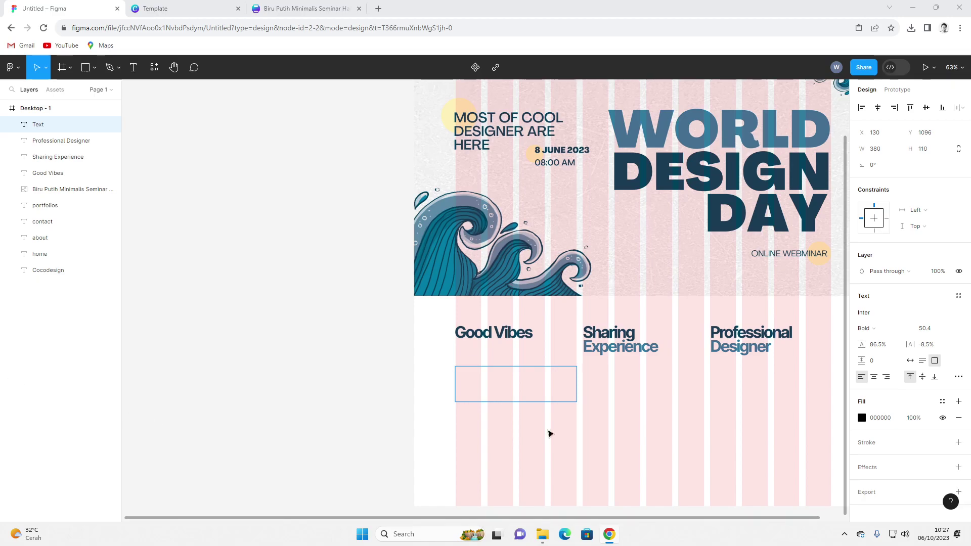
{"action": "type", "text": "\"Radiate Positivity: Elevate Your Spirit!\""}
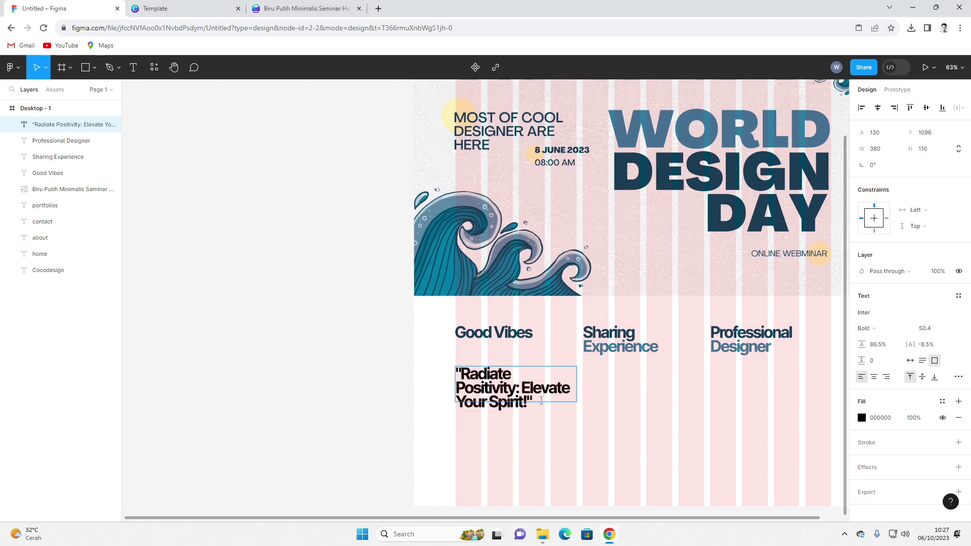
{"action": "left_click_drag", "start_coordinate": [542, 400], "coordinate": [458, 374]}
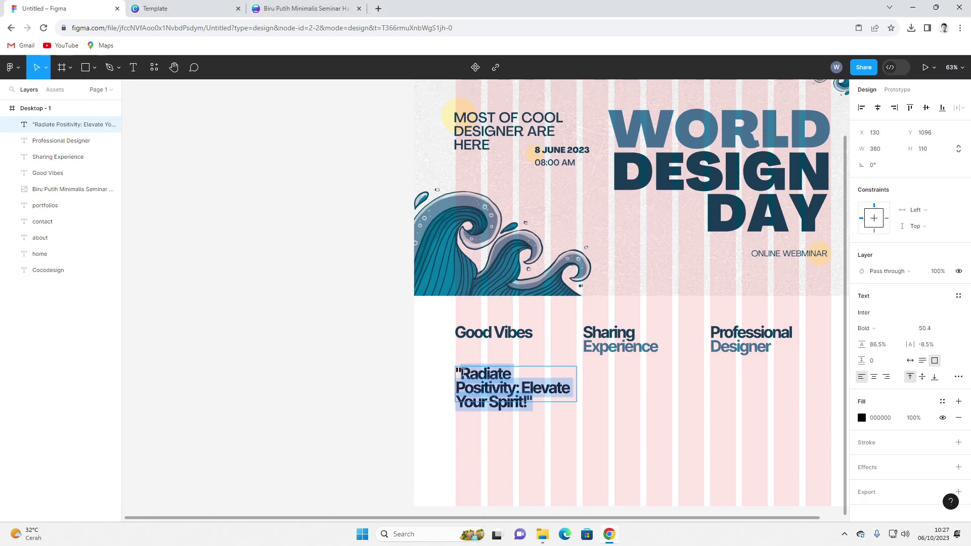
{"action": "left_click", "coordinate": [949, 329]}
{"action": "left_click", "coordinate": [915, 374]}
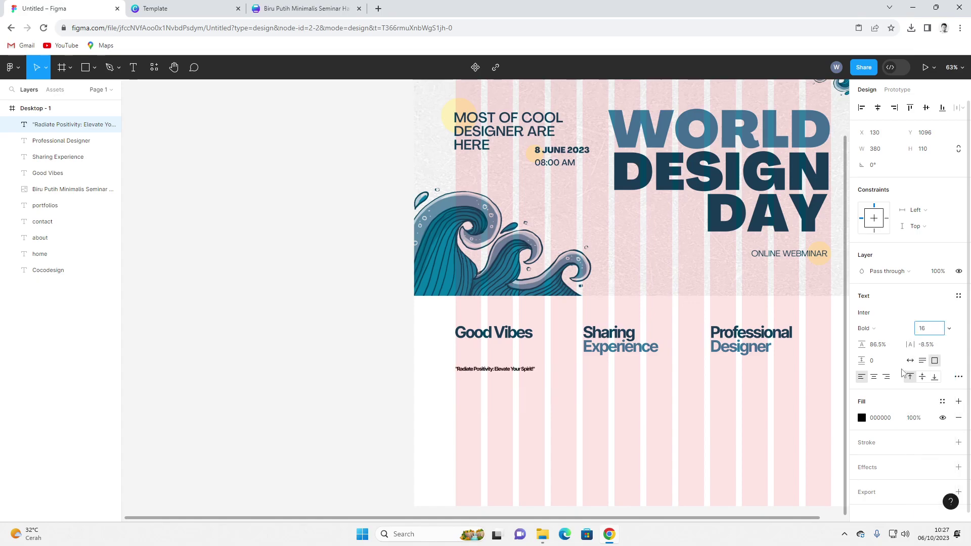
- Replace the paragraph under Good Vibes with "Immerse Yourself in Positivity: Feel Joyful, Relaxed, and Inspired Every Day!"
{"action": "left_click", "coordinate": [542, 384]}
{"action": "key", "text": "ctrl+a"}
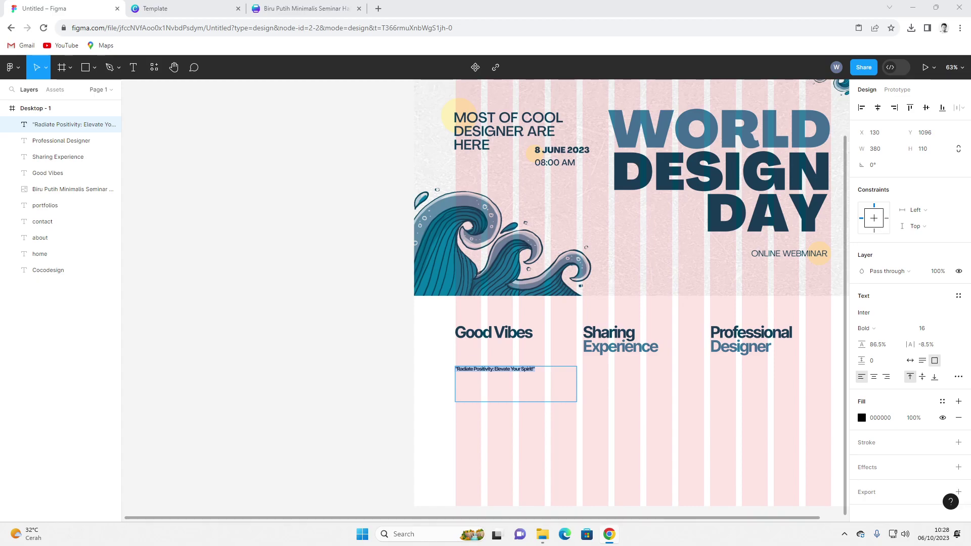
{"action": "left_click", "coordinate": [552, 376]}
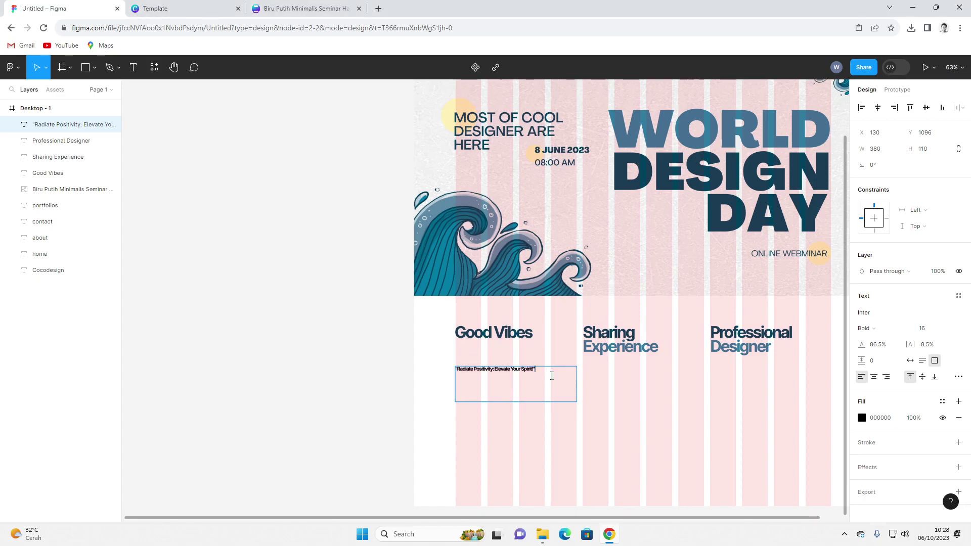
{"action": "key", "text": "ctrl+a"}
{"action": "type", "text": "Immerse Yourself in Positivity: Feel Joyful, Relaxed, and Inspired Every Day!"}
- Set the line height of the paragraph under Good Vibes to 180%
{"action": "key", "text": "ctrl+a"}
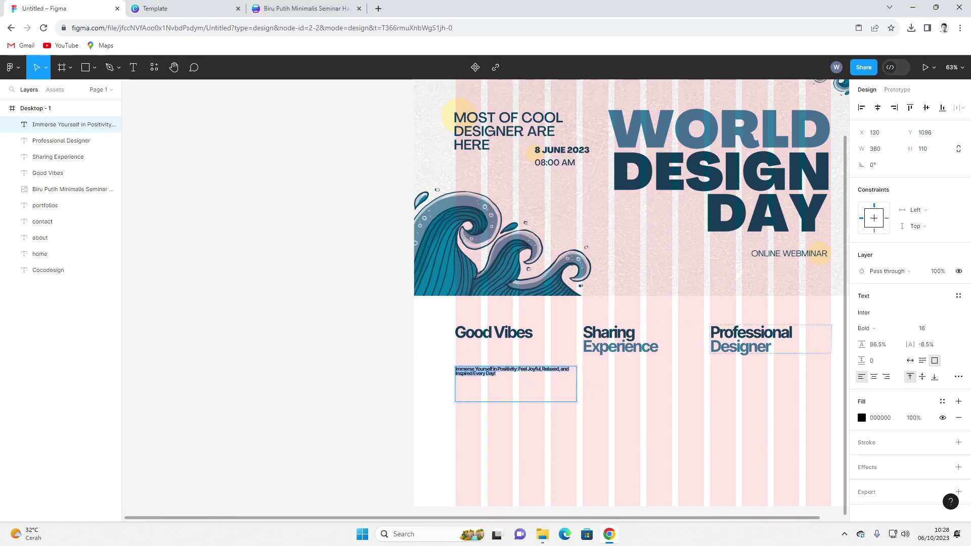
{"action": "left_click", "coordinate": [870, 345]}
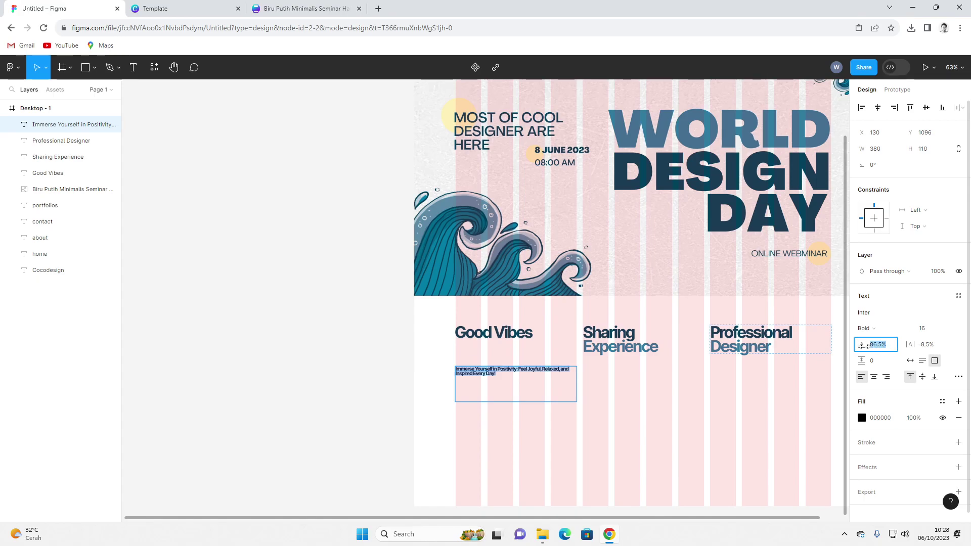
{"action": "type", "text": "1820"}
{"action": "key", "text": "Return"}
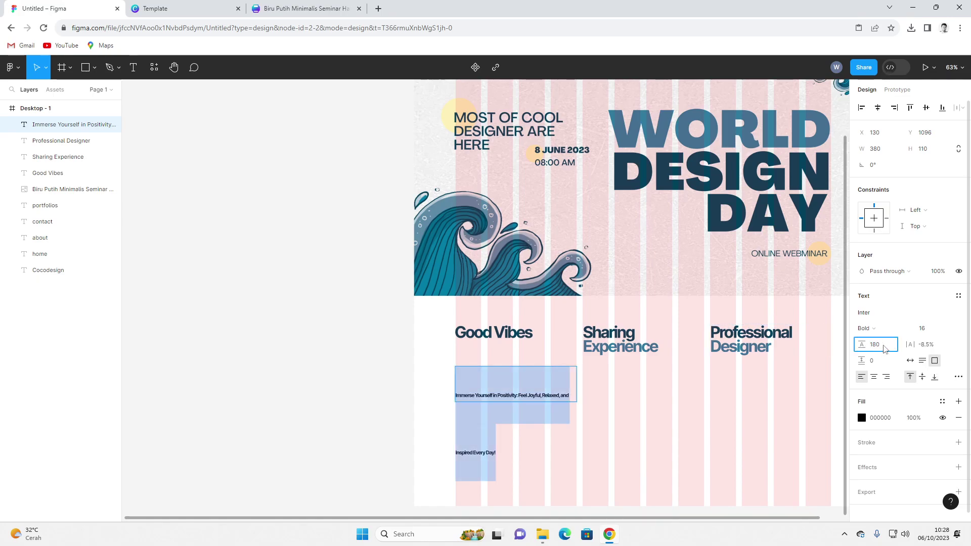
{"action": "type", "text": "%"}
{"action": "key", "text": "Return"}
- Change the font weight of the paragraph under Good Vibes to Regular
{"action": "left_click_drag", "start_coordinate": [529, 398], "coordinate": [404, 356]}
{"action": "left_click", "coordinate": [866, 328]}
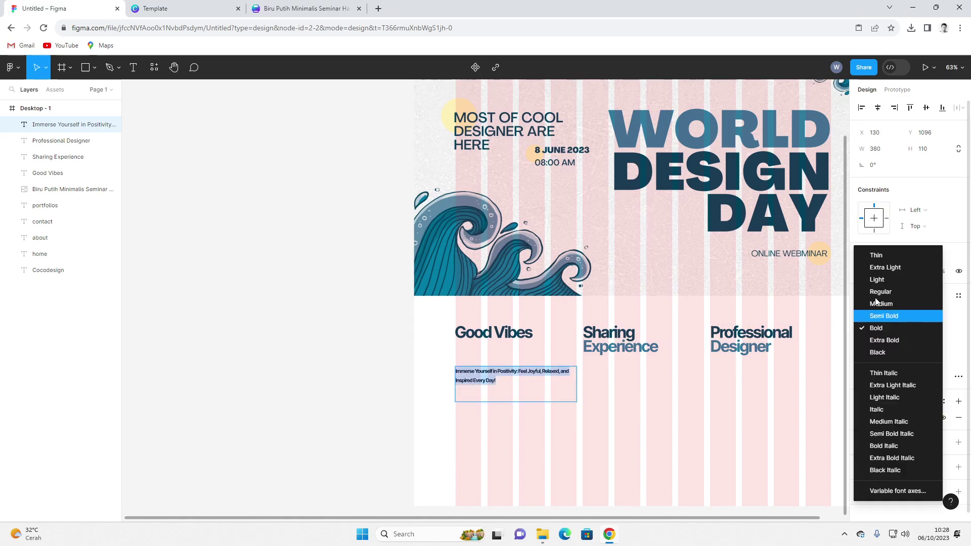
{"action": "left_click", "coordinate": [878, 280]}
{"action": "key", "text": "Escape"}
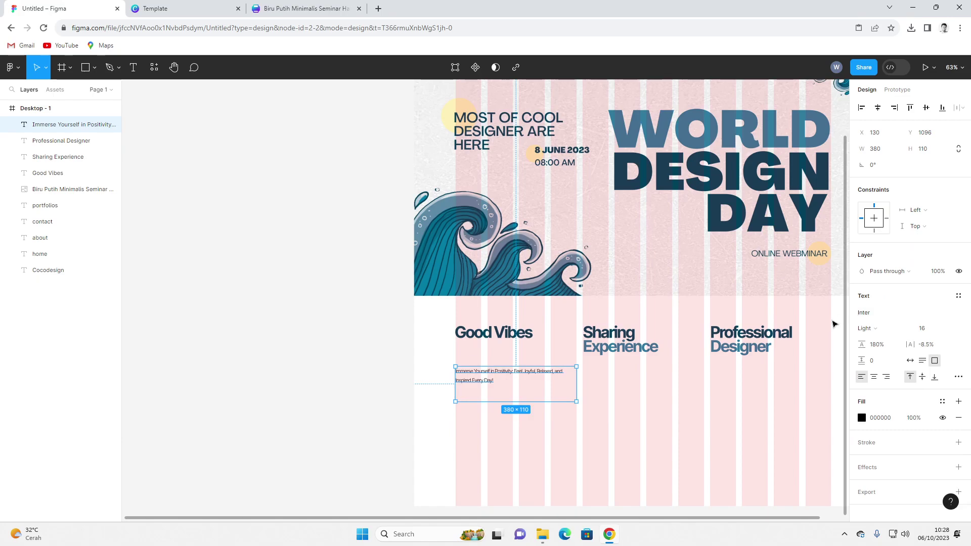
{"action": "left_click", "coordinate": [866, 329]}
{"action": "left_click", "coordinate": [870, 309]}
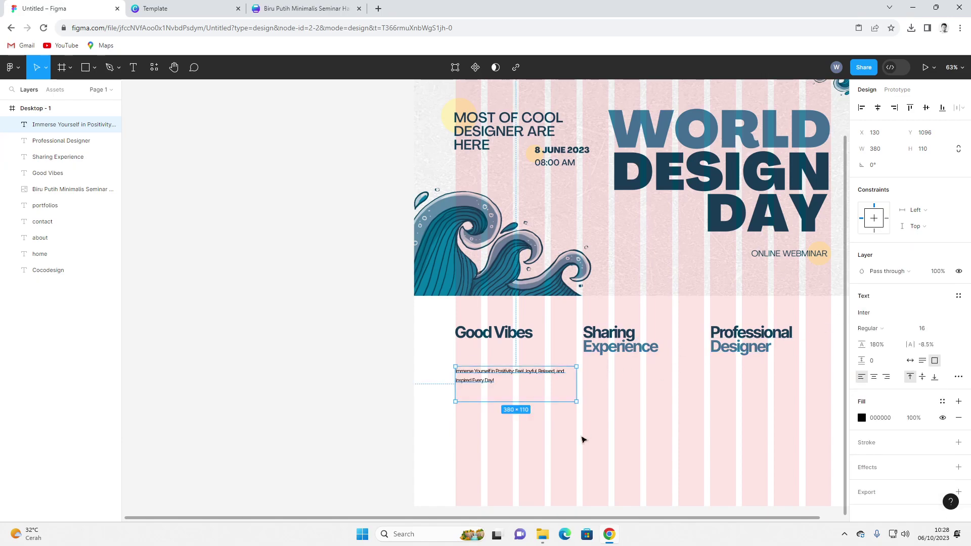
- Move the paragraph up closer to the Good Vibes heading, to Y 1074
{"action": "left_click", "coordinate": [581, 439]}
{"action": "left_click", "coordinate": [477, 374]}
{"action": "left_click_drag", "start_coordinate": [579, 436], "coordinate": [521, 482]}
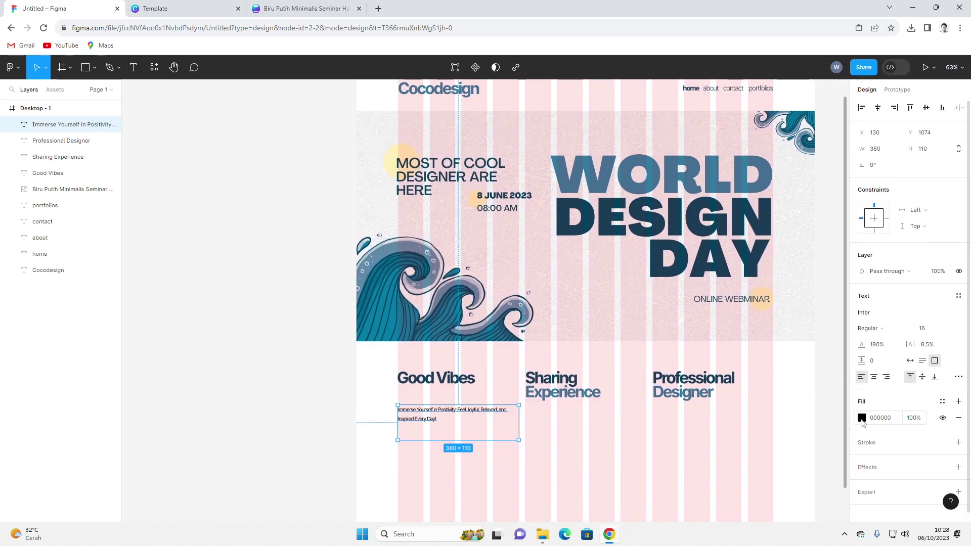
- Recolor the paragraph under Good Vibes to the neutral gray 939393
{"action": "left_click", "coordinate": [862, 417]}
{"action": "left_click", "coordinate": [742, 401]}
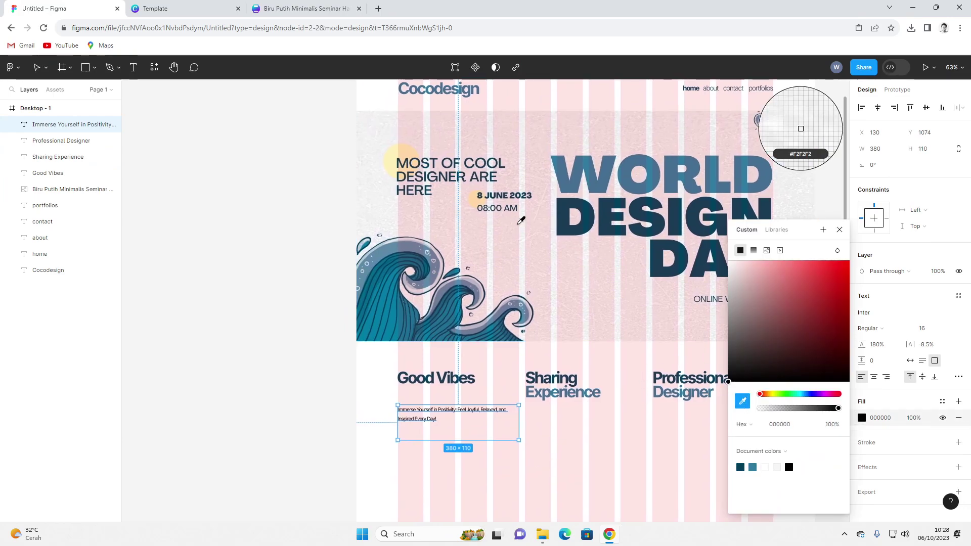
{"action": "left_click", "coordinate": [566, 226]}
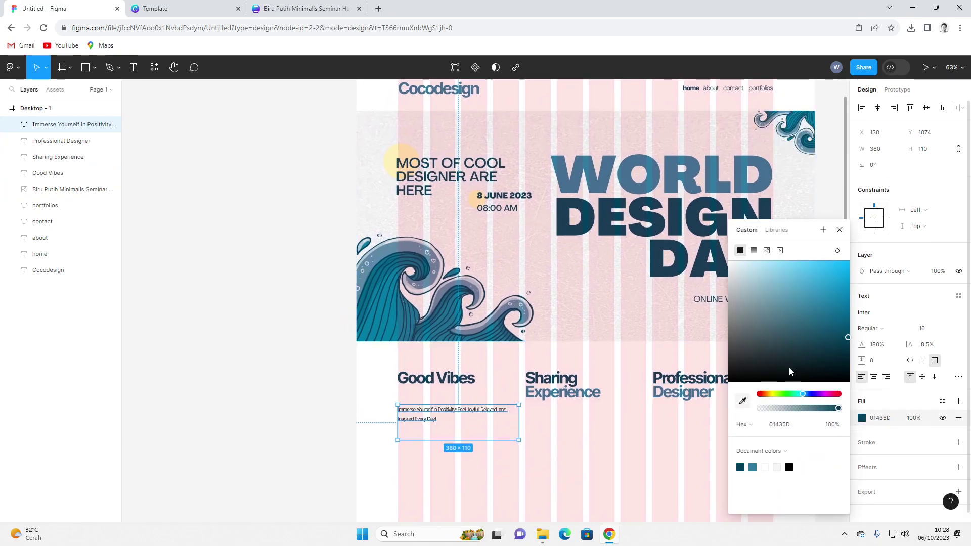
{"action": "mouse_move", "coordinate": [847, 337]}
{"action": "left_mouse_down"}
{"action": "mouse_move", "coordinate": [737, 336]}
{"action": "mouse_move", "coordinate": [727, 321]}
{"action": "left_mouse_up"}
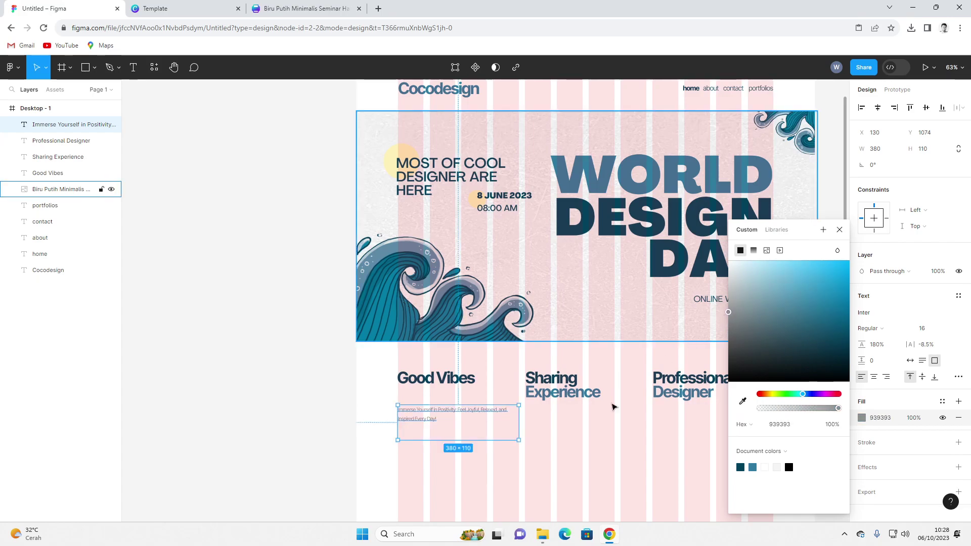
- Shorten the Good Vibes paragraph's text box to a height of 79 and move it down to Y 1102
{"action": "left_click", "coordinate": [495, 427]}
{"action": "left_click", "coordinate": [469, 412]}
{"action": "left_click_drag", "start_coordinate": [501, 441], "coordinate": [457, 429]}
{"action": "left_click", "coordinate": [538, 454]}
{"action": "left_click", "coordinate": [475, 419]}
{"action": "left_click", "coordinate": [488, 467]}
{"action": "left_click", "coordinate": [457, 420]}
{"action": "left_click", "coordinate": [462, 468]}
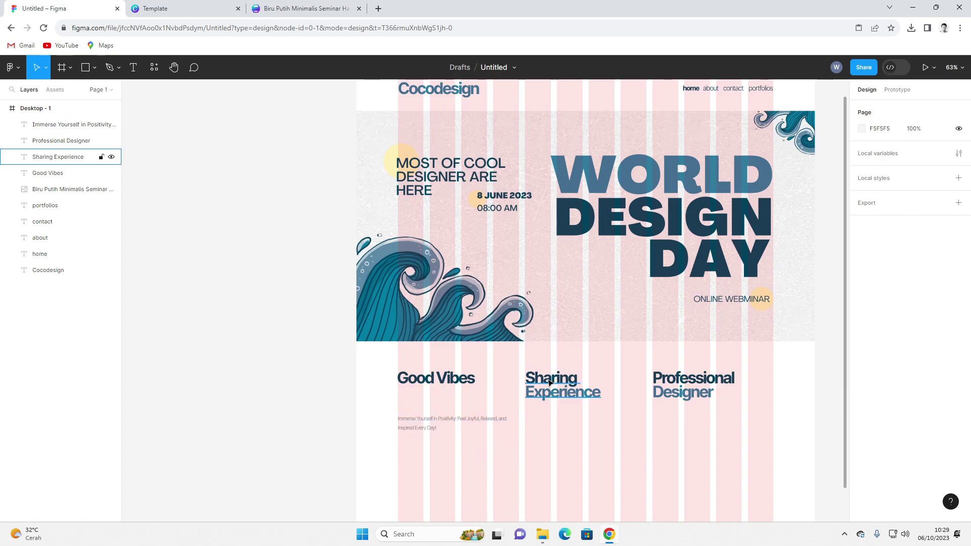
- Duplicate the Good Vibes paragraph under the other two headings, at X 530 and X 931 on the same line
{"action": "left_click", "coordinate": [434, 423]}
{"action": "left_click_drag", "start_coordinate": [433, 423], "coordinate": [701, 415], "text": "alt"}
{"action": "left_click", "coordinate": [592, 393]}
{"action": "left_click", "coordinate": [537, 430]}
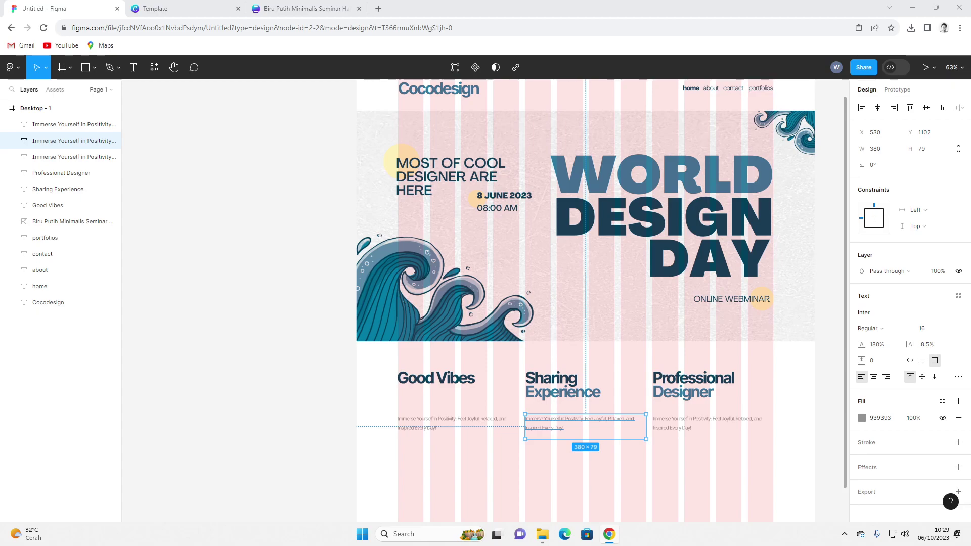
- Replace the middle column's paragraph with "Share Your Positive Vibes: Connect, Inspire, and Uplift with Our Community Experience"
{"action": "double_click", "coordinate": [566, 428]}
{"action": "type", "text": "Share Your Positive Vibes: Connect, Inspire, and Uplift with Our Community Experience"}
{"action": "key", "text": "Escape"}
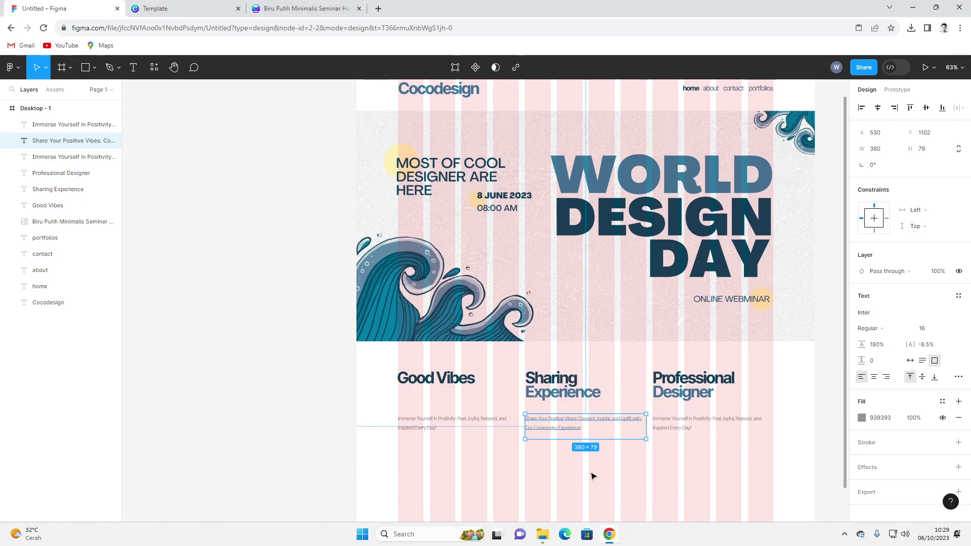
- Replace the third column's paragraph with "Professional Designer: Crafting Good Vibes with Expertise and Artistry."
{"action": "double_click", "coordinate": [717, 429]}
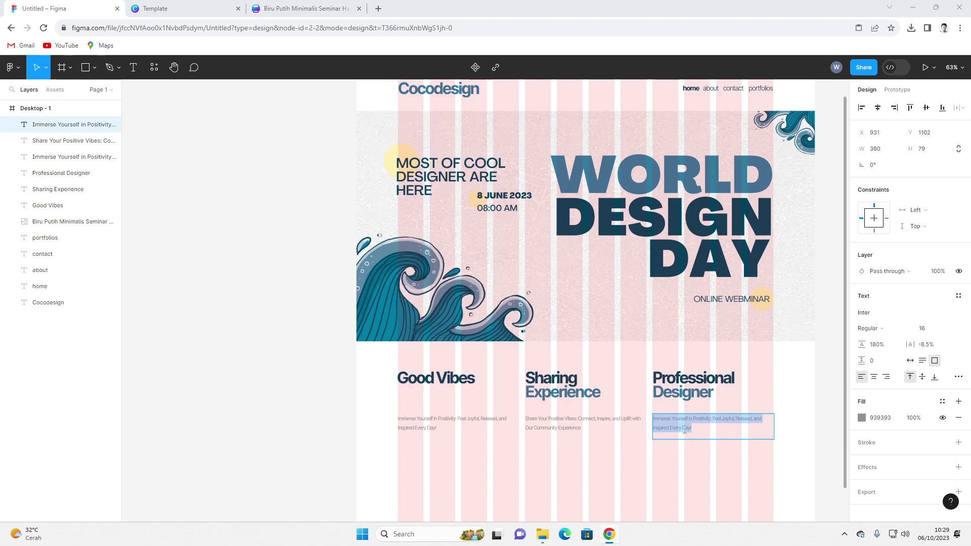
{"action": "double_click", "coordinate": [677, 429]}
{"action": "key", "text": "ctrl+a"}
{"action": "type", "text": "Professional Designer: Crafting Good Vibes with Expertise and Artistry."}
{"action": "key", "text": "Escape"}
{"action": "key", "text": "Escape"}
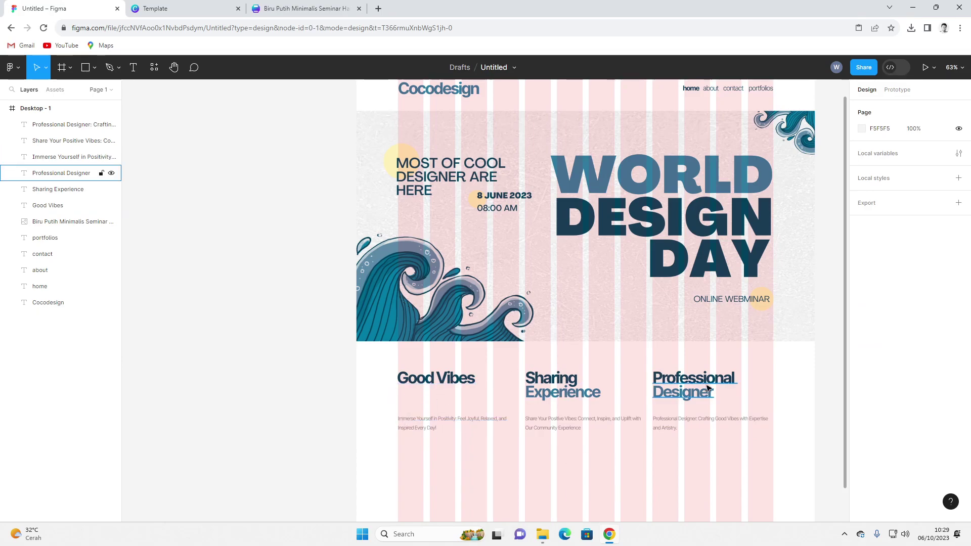
- Break the Good Vibes heading onto two lines before the word Vibes
{"action": "left_click", "coordinate": [458, 381]}
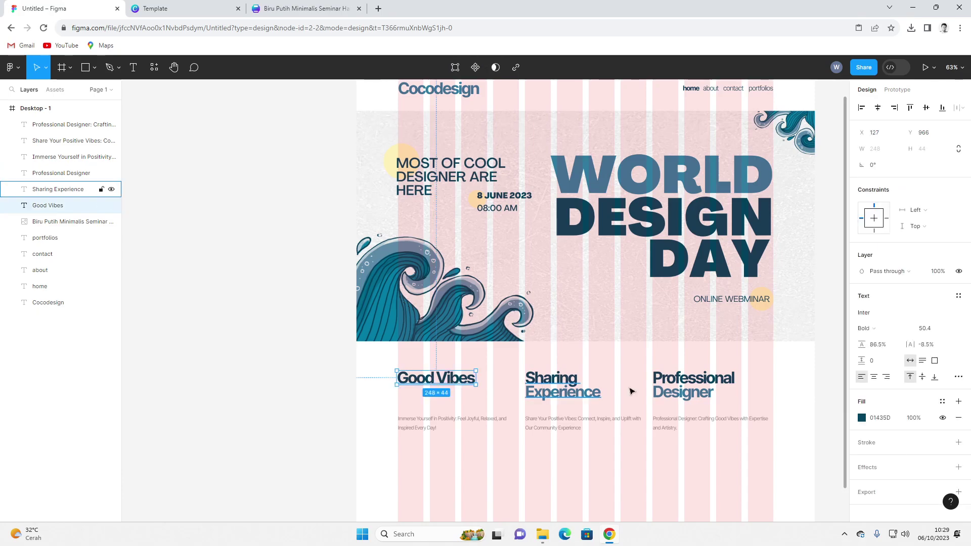
{"action": "double_click", "coordinate": [438, 377]}
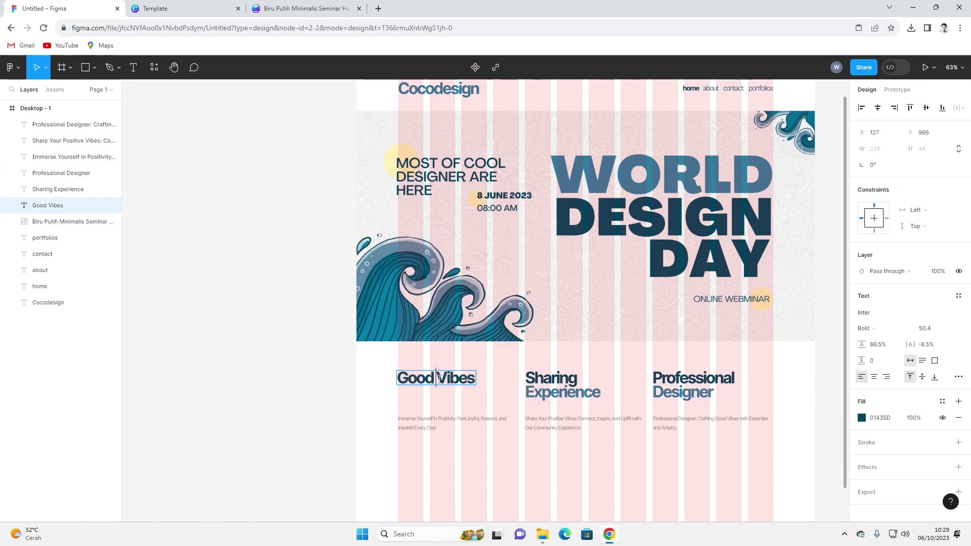
{"action": "key", "text": "Return"}
{"action": "key", "text": "Escape"}
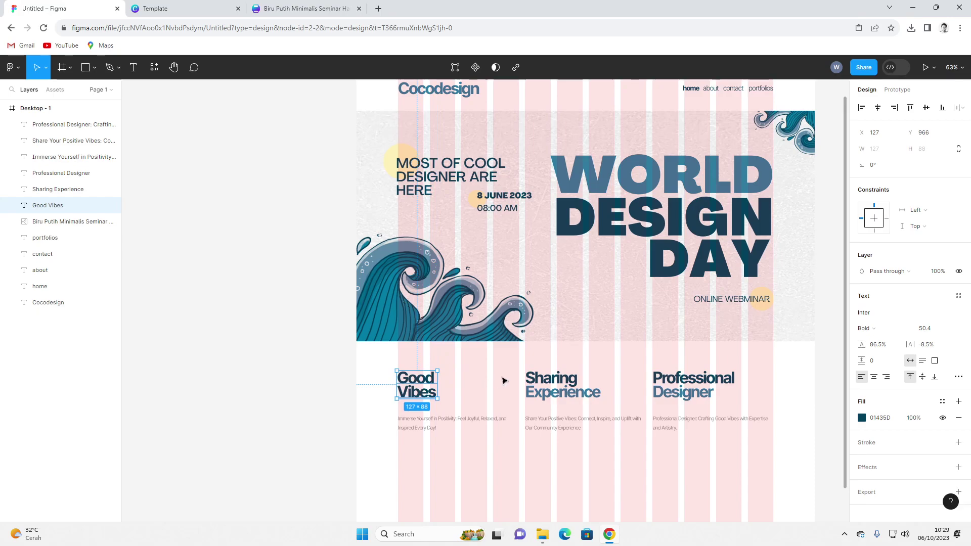
- Recolor only the word Vibes in the first heading to 307CA0 and shift the heading to X 134
{"action": "double_click", "coordinate": [403, 391]}
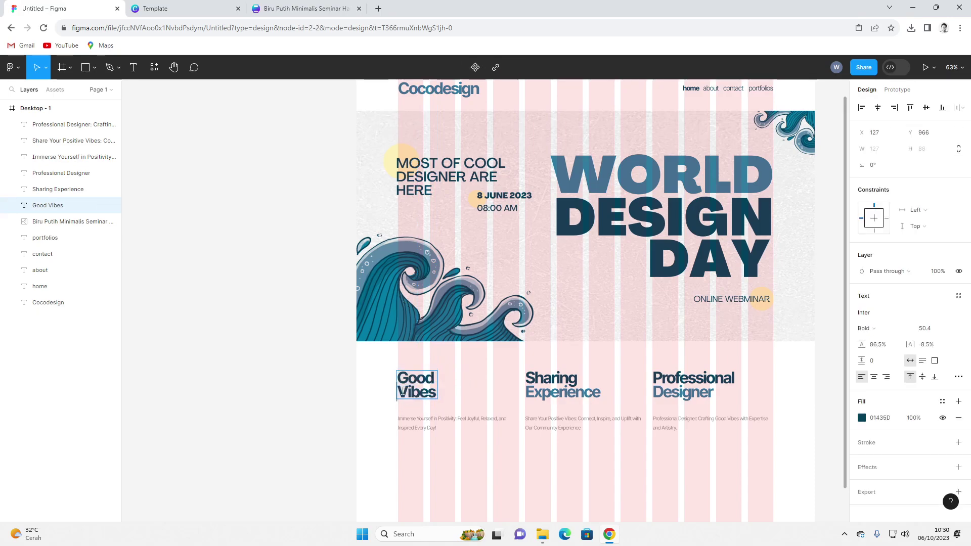
{"action": "key", "text": "ctrl+a"}
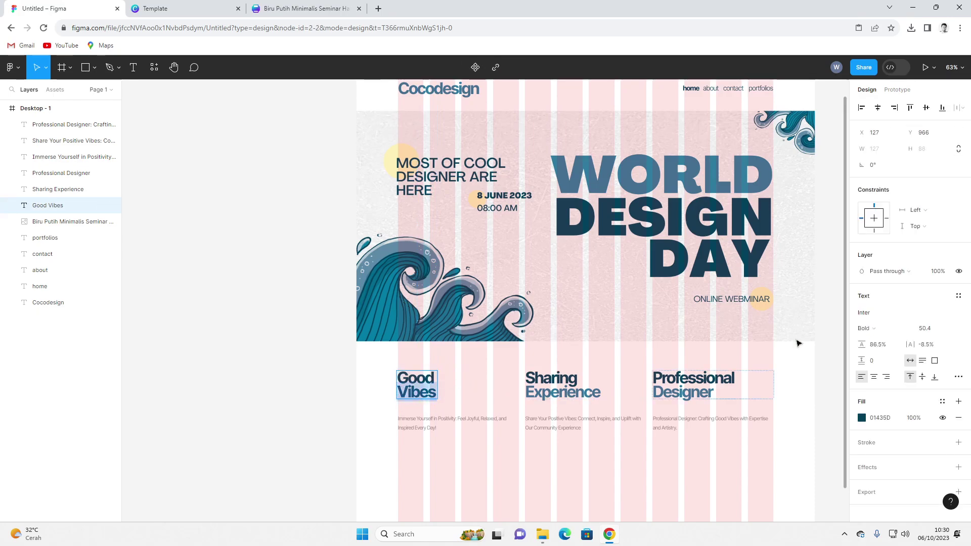
{"action": "left_click", "coordinate": [863, 418]}
{"action": "left_click", "coordinate": [765, 467]}
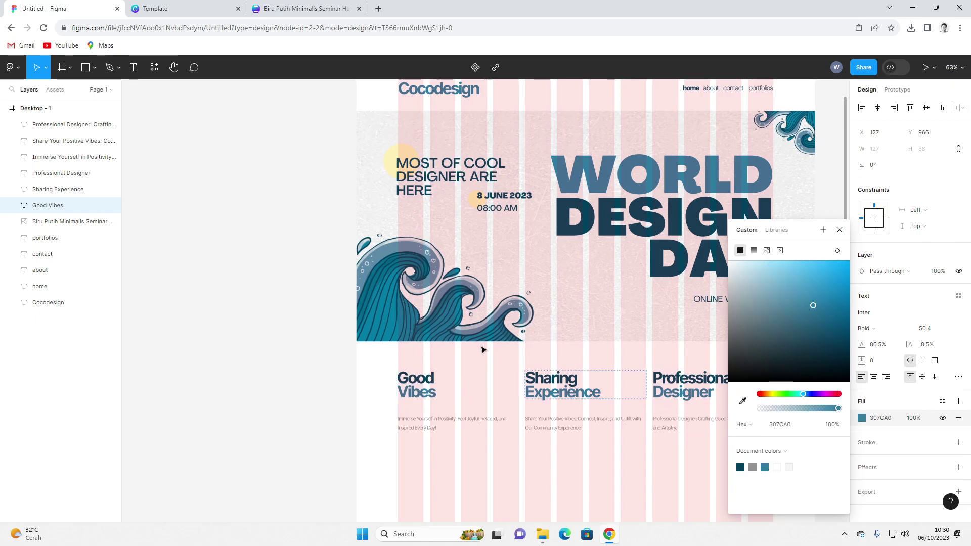
{"action": "key", "text": "Escape"}
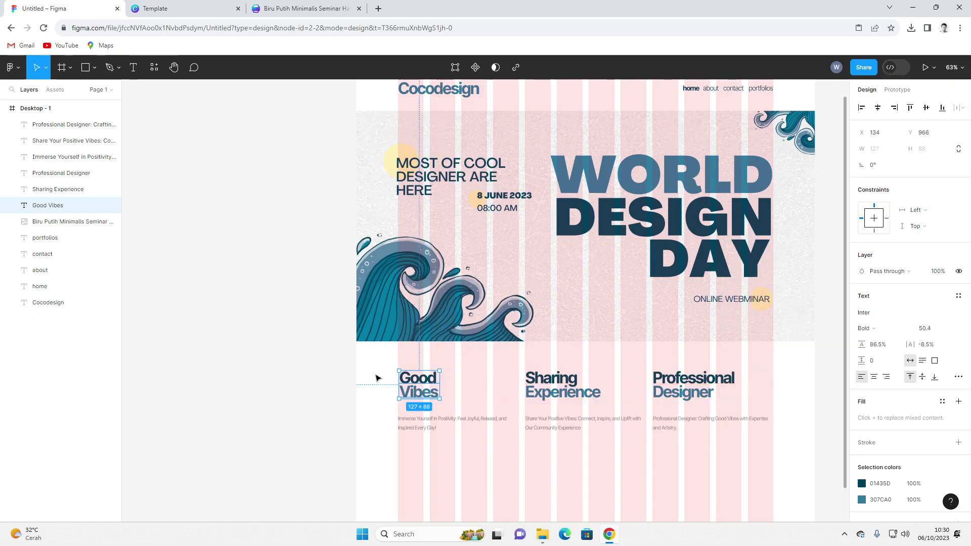
- Select the three column headings together and check their vertical alignment
{"action": "left_click", "coordinate": [378, 376]}
{"action": "scroll", "coordinate": [375, 378], "scroll_direction": "down", "scroll_amount": 1}
{"action": "scroll", "coordinate": [376, 379], "scroll_direction": "down", "scroll_amount": 3}
{"action": "left_click_drag", "start_coordinate": [373, 374], "coordinate": [799, 413]}
{"action": "left_click", "coordinate": [729, 455]}
{"action": "left_click", "coordinate": [485, 334]}
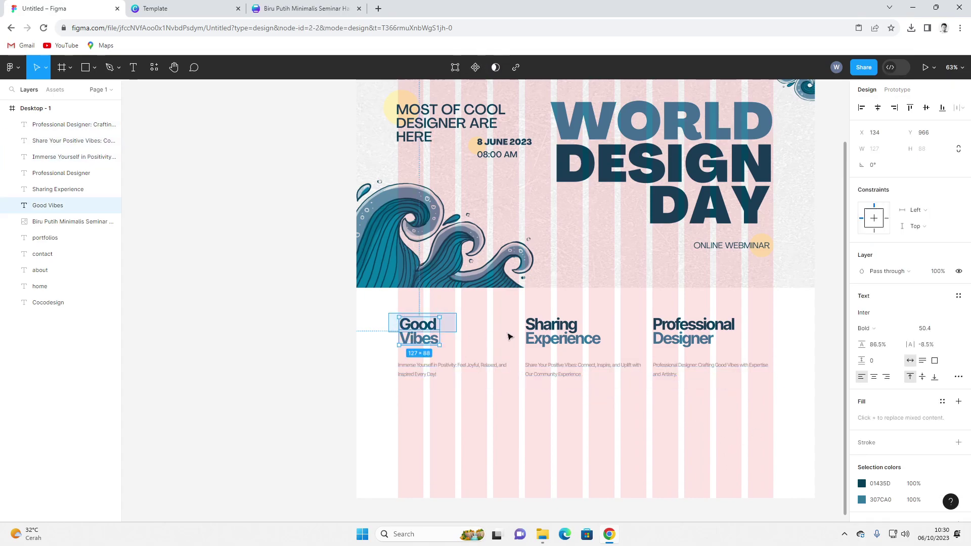
{"action": "left_click", "coordinate": [562, 334], "text": "shift"}
{"action": "left_click", "coordinate": [708, 333], "text": "shift"}
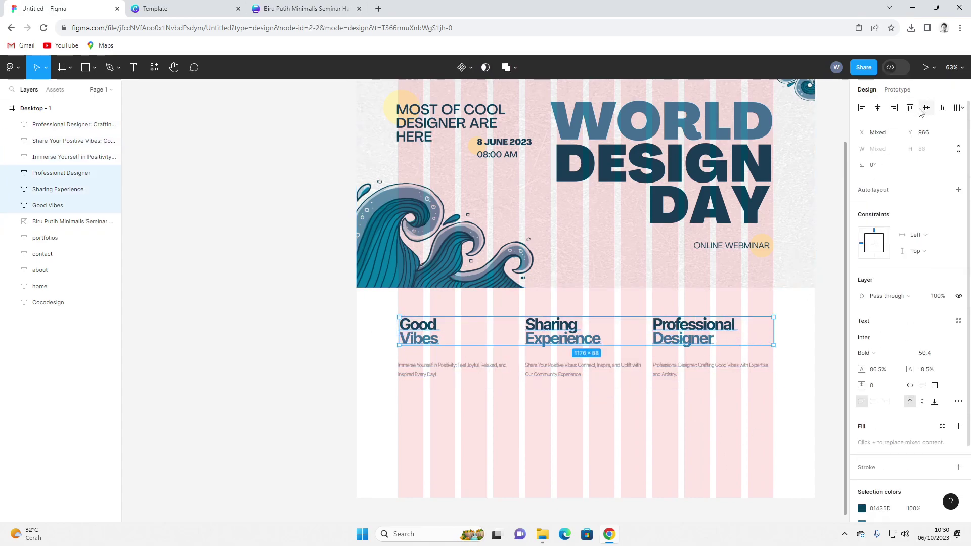
{"action": "left_click", "coordinate": [644, 403]}
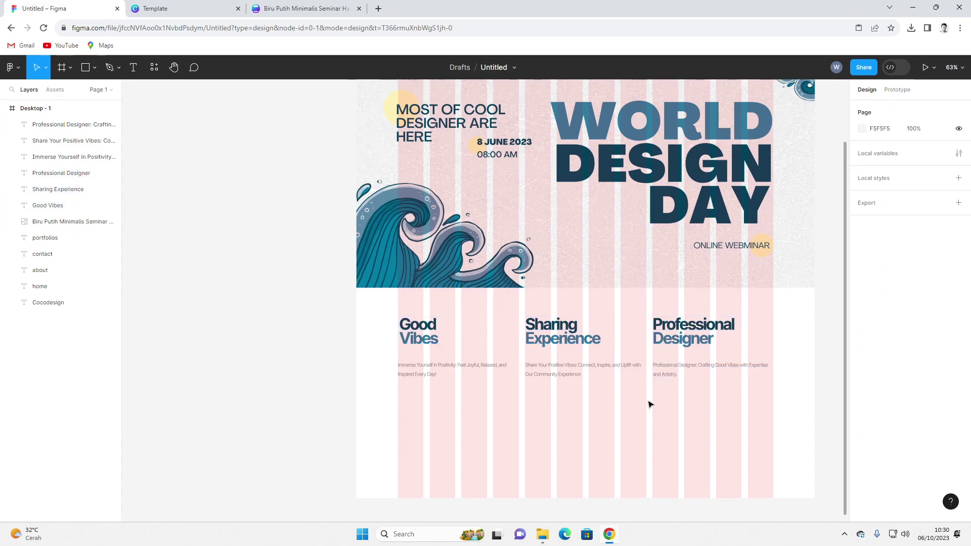
- Move the three column paragraphs together up closer to their headings, to Y 1075
{"action": "left_click_drag", "start_coordinate": [748, 388], "coordinate": [350, 376]}
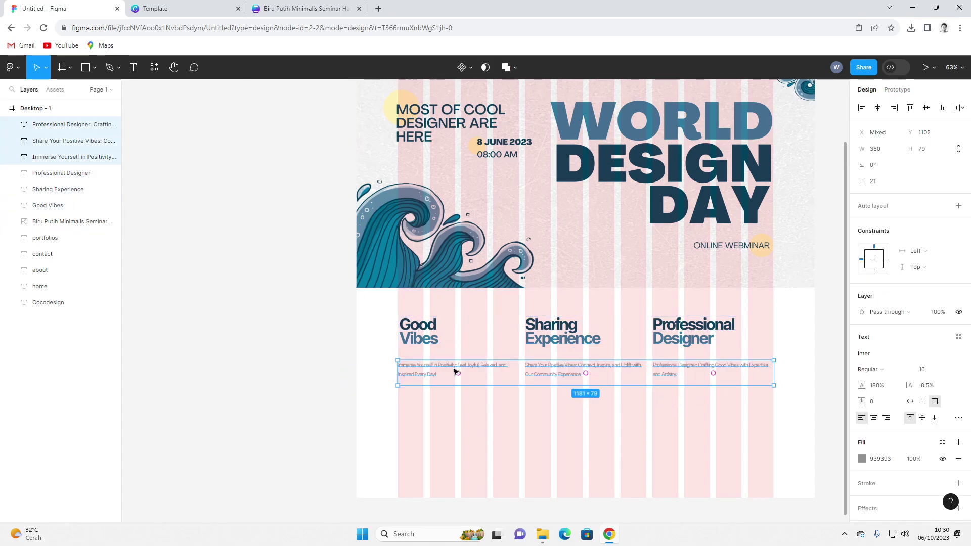
{"action": "left_click_drag", "start_coordinate": [455, 369], "coordinate": [457, 361]}
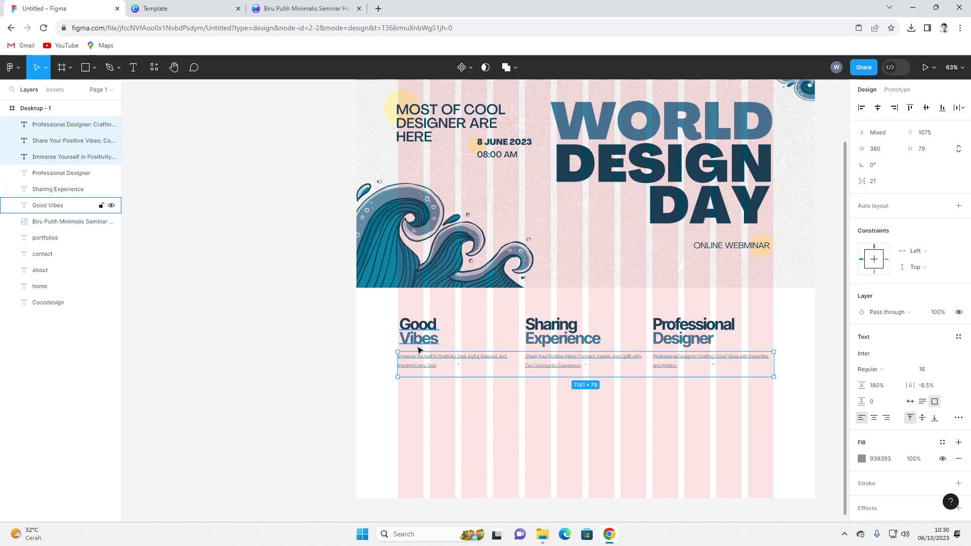
{"action": "left_click", "coordinate": [581, 466]}
{"action": "left_click_drag", "start_coordinate": [507, 430], "coordinate": [374, 448]}
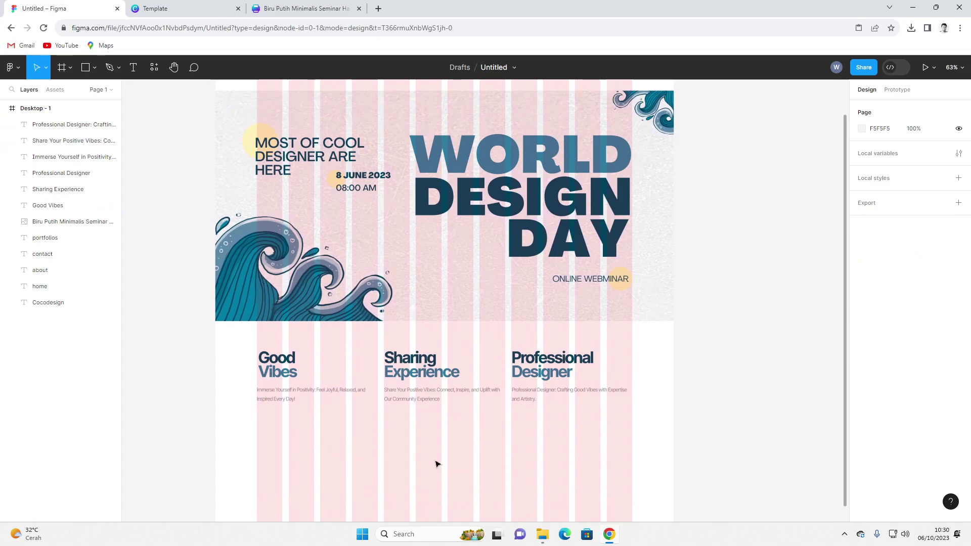
{"action": "scroll", "coordinate": [430, 440], "scroll_direction": "down", "scroll_amount": 2}
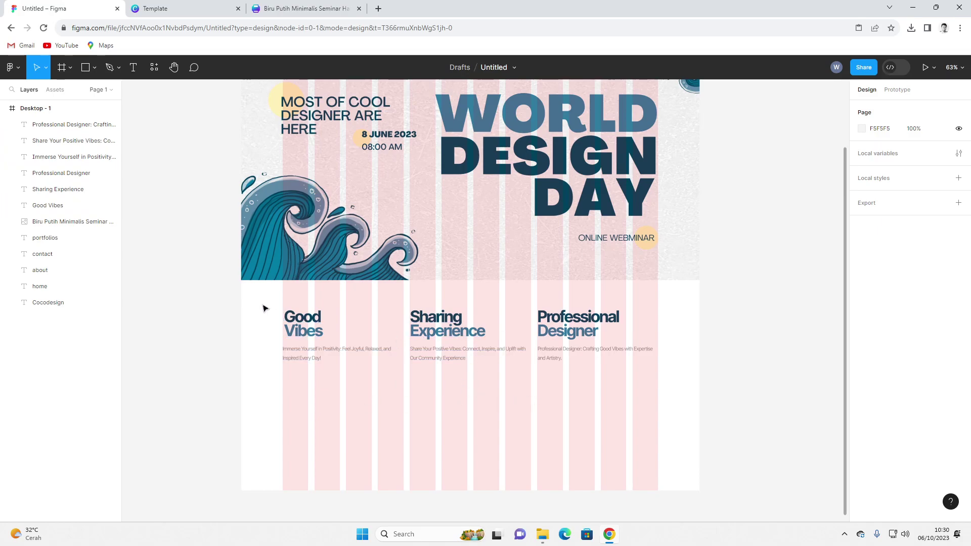
{"action": "scroll", "coordinate": [486, 444], "scroll_direction": "up", "scroll_amount": 2}
{"action": "scroll", "coordinate": [483, 420], "scroll_direction": "up", "scroll_amount": 4}
{"action": "scroll", "coordinate": [488, 374], "scroll_direction": "down", "scroll_amount": 8}
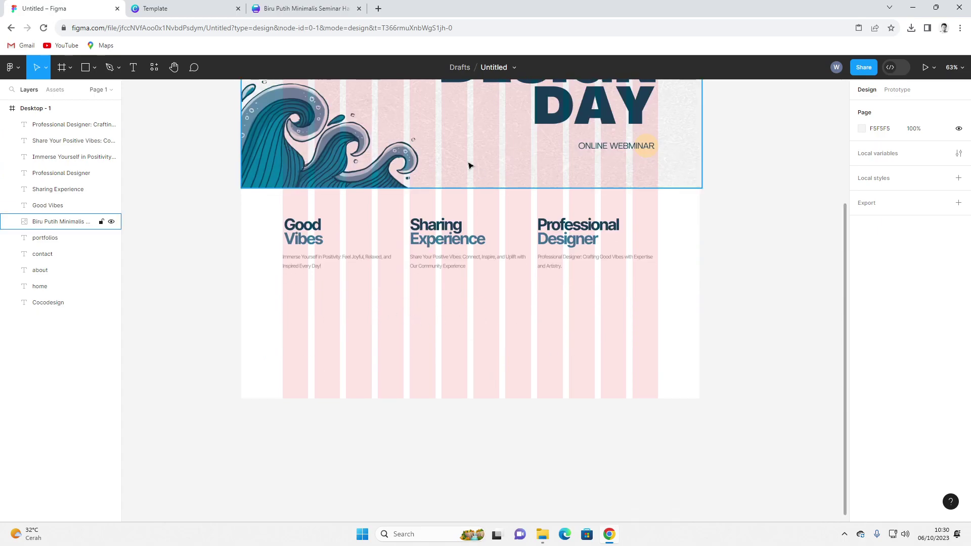
- Open the unsplash.com website in a new browser tab
{"action": "left_click", "coordinate": [378, 8]}
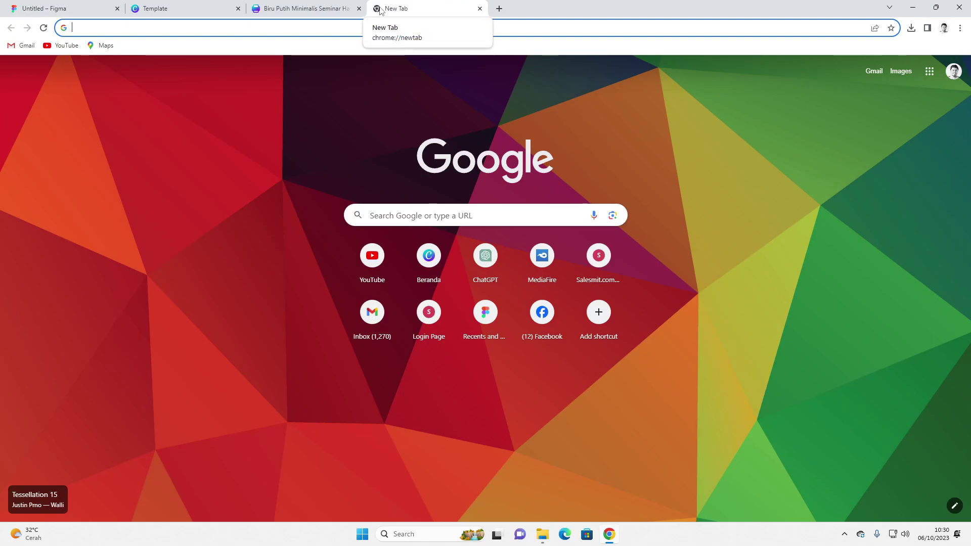
{"action": "left_click", "coordinate": [304, 8]}
{"action": "left_click", "coordinate": [430, 9]}
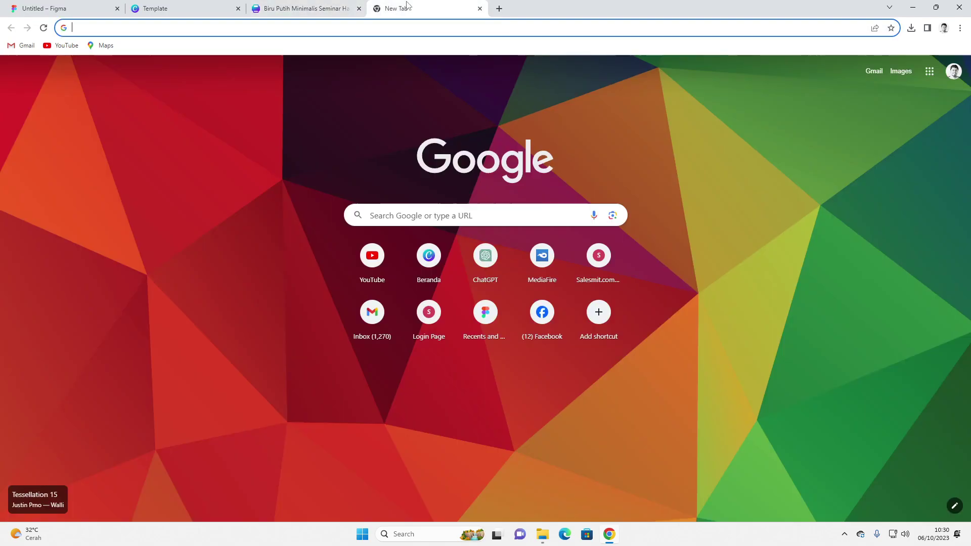
{"action": "type", "text": "un"}
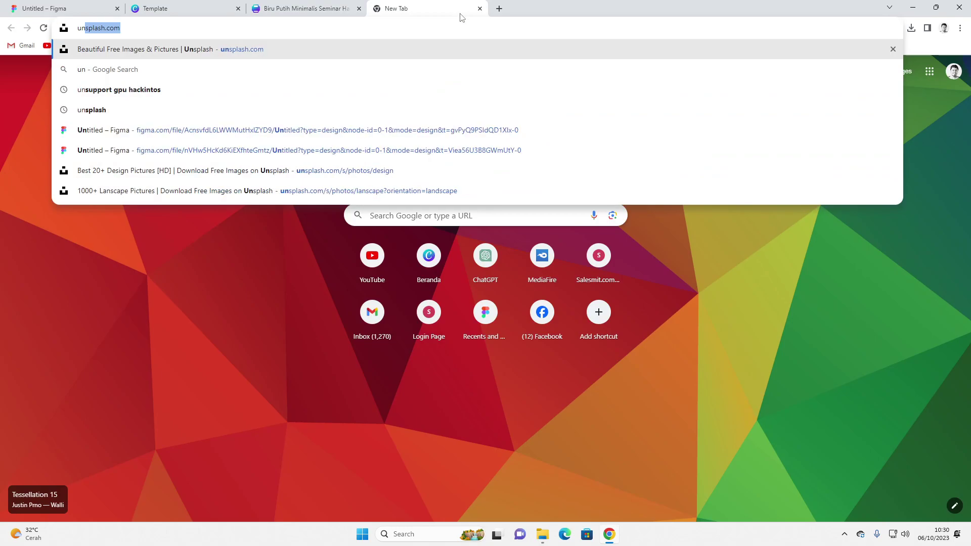
{"action": "key", "text": "Return"}
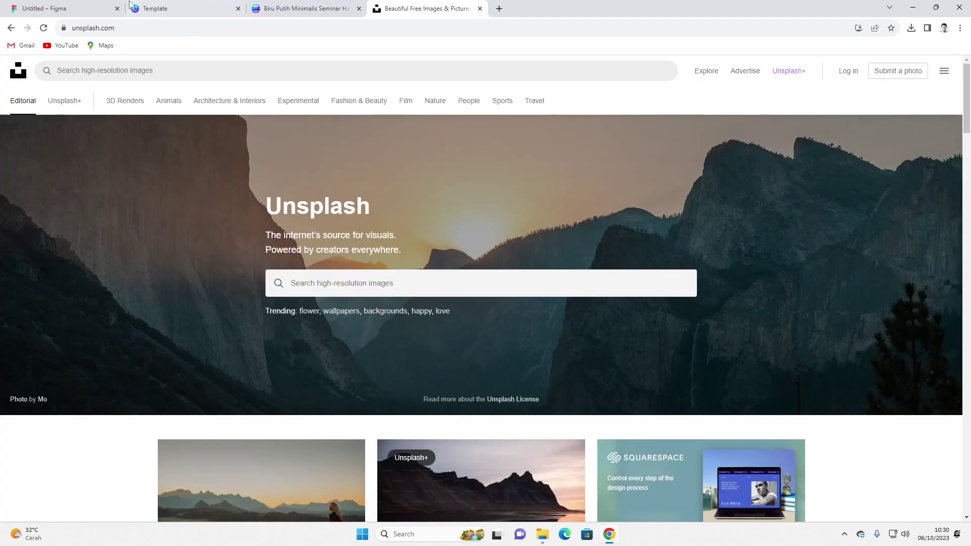
- Switch back to Figma and move the three headings and paragraphs down together, with the paragraphs at Y 1235
{"action": "left_click", "coordinate": [65, 9]}
{"action": "left_click_drag", "start_coordinate": [259, 213], "coordinate": [672, 341]}
{"action": "left_click_drag", "start_coordinate": [648, 268], "coordinate": [648, 319]}
{"action": "left_click", "coordinate": [494, 383]}
{"action": "scroll", "coordinate": [342, 372], "scroll_direction": "up", "scroll_amount": 3}
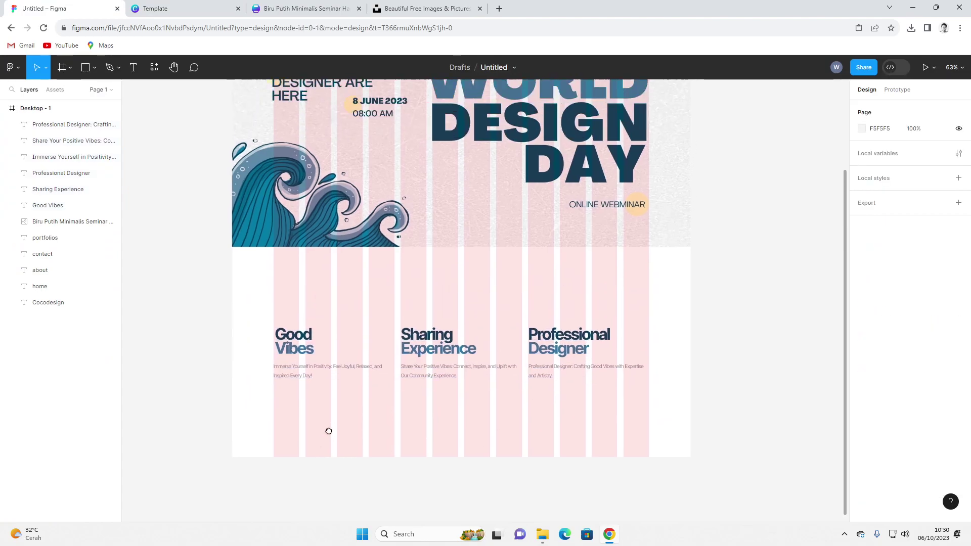
- Draw a 380 by 134 rectangle placeholder above Good Vibes at Y 971 and duplicate it above the other two headings
{"action": "left_click", "coordinate": [86, 68]}
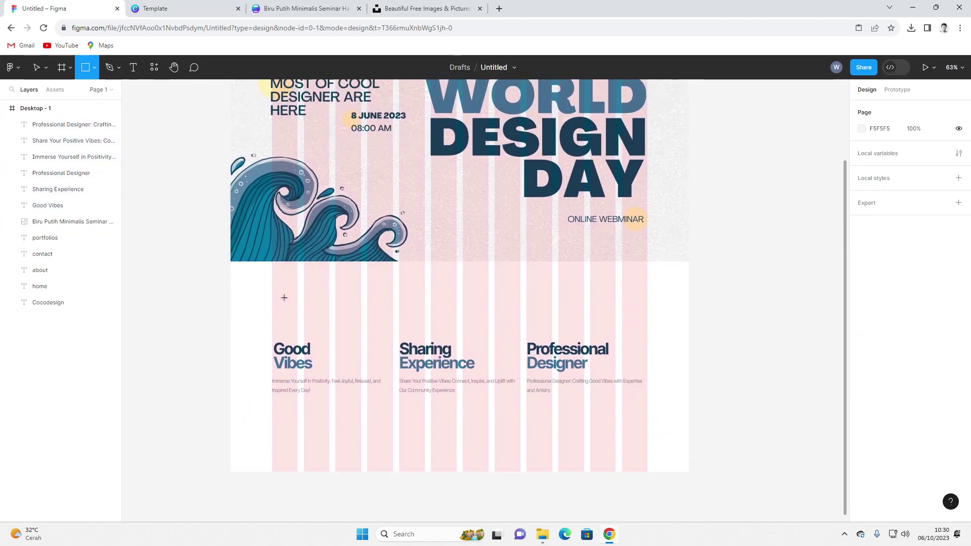
{"action": "mouse_move", "coordinate": [271, 289]}
{"action": "left_mouse_down"}
{"action": "mouse_move", "coordinate": [294, 328]}
{"action": "mouse_move", "coordinate": [396, 332]}
{"action": "left_mouse_up"}
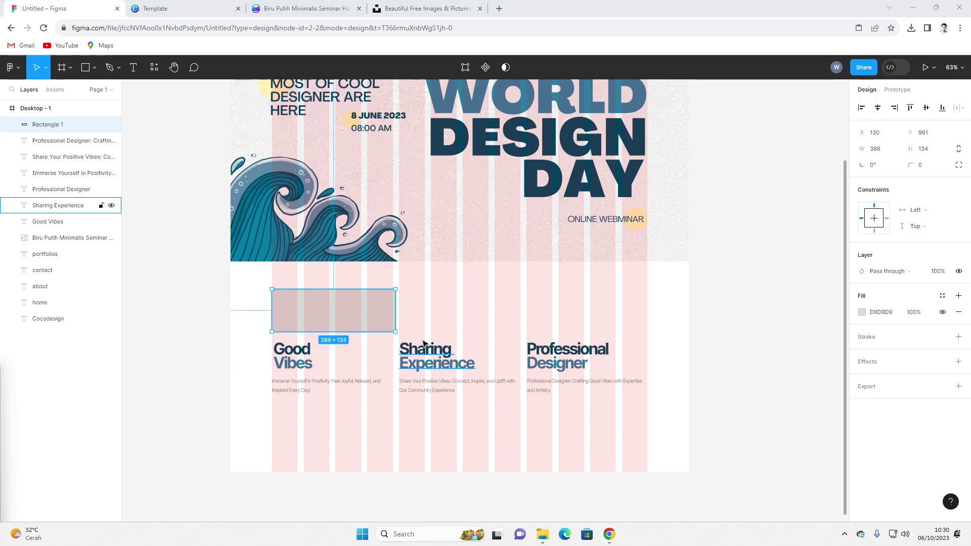
{"action": "left_click_drag", "start_coordinate": [364, 314], "coordinate": [586, 313]}
{"action": "left_click", "coordinate": [437, 279]}
- Select the placeholder above Good Vibes, then switch to Unsplash and search for good vibes photos
{"action": "left_click", "coordinate": [325, 320]}
{"action": "left_click", "coordinate": [431, 8]}
{"action": "left_click", "coordinate": [339, 287]}
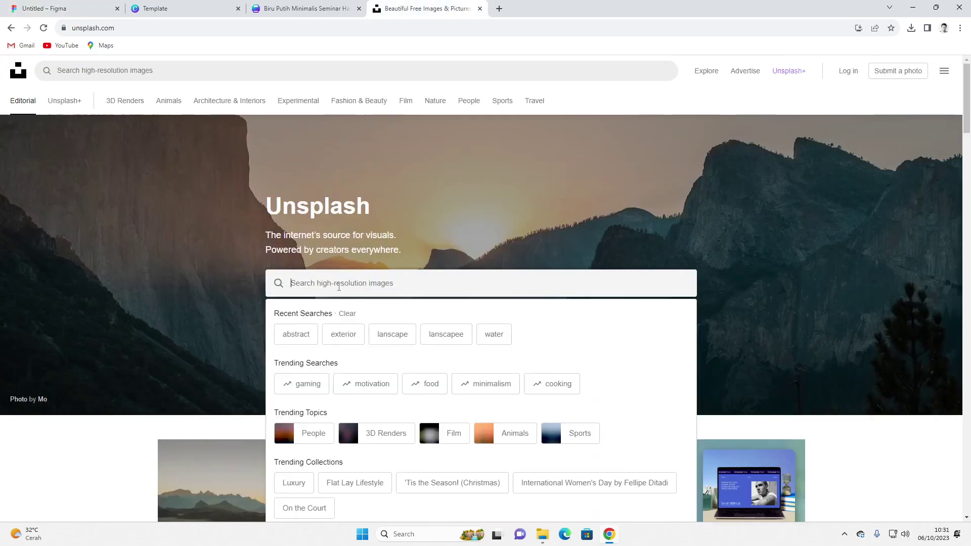
{"action": "type", "text": "godd vi"}
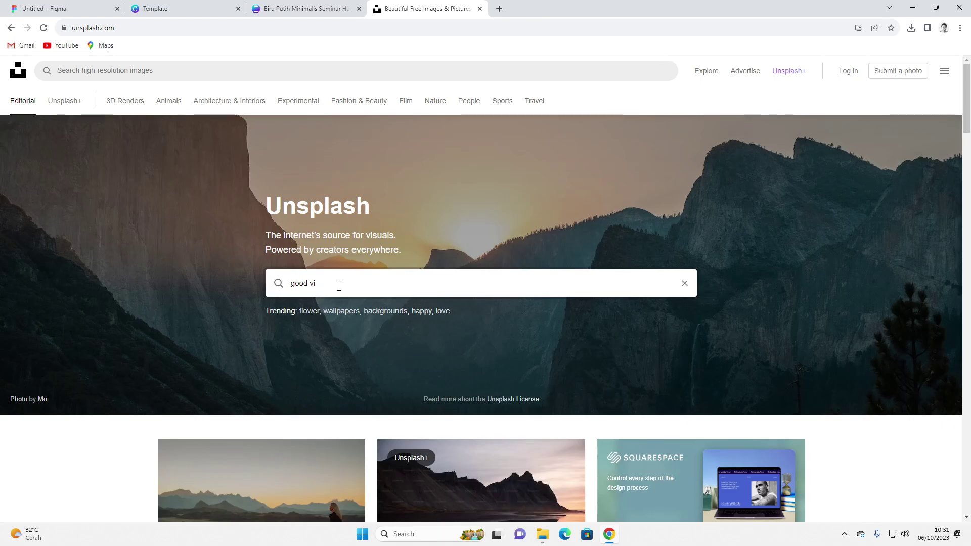
{"action": "type", "text": "bes"}
{"action": "key", "text": "Return"}
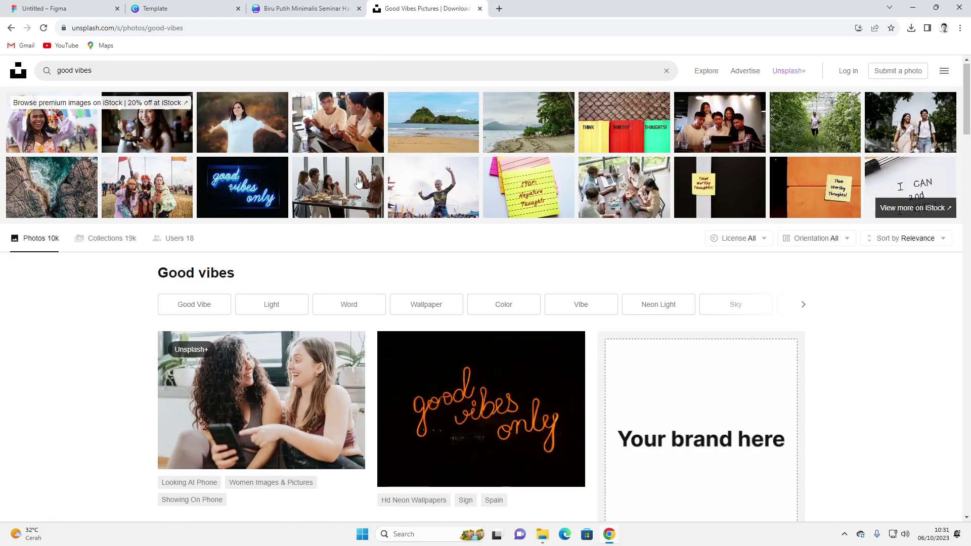
- Copy the photo of the pink neon Good Vibes sign from the Unsplash results
{"action": "scroll", "coordinate": [339, 253], "scroll_direction": "down", "scroll_amount": 6}
{"action": "scroll", "coordinate": [364, 228], "scroll_direction": "up", "scroll_amount": 2}
{"action": "scroll", "coordinate": [498, 220], "scroll_direction": "down", "scroll_amount": 6}
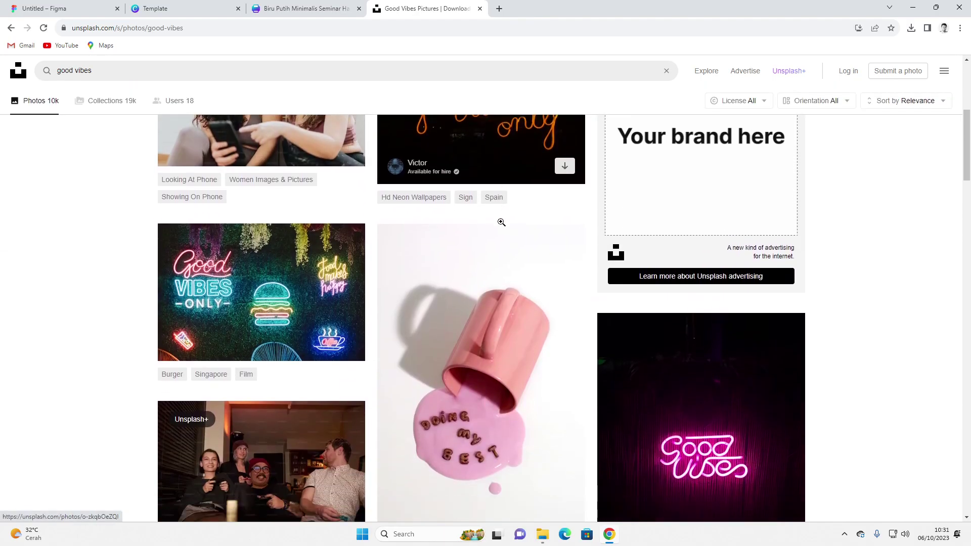
{"action": "right_click", "coordinate": [713, 239]}
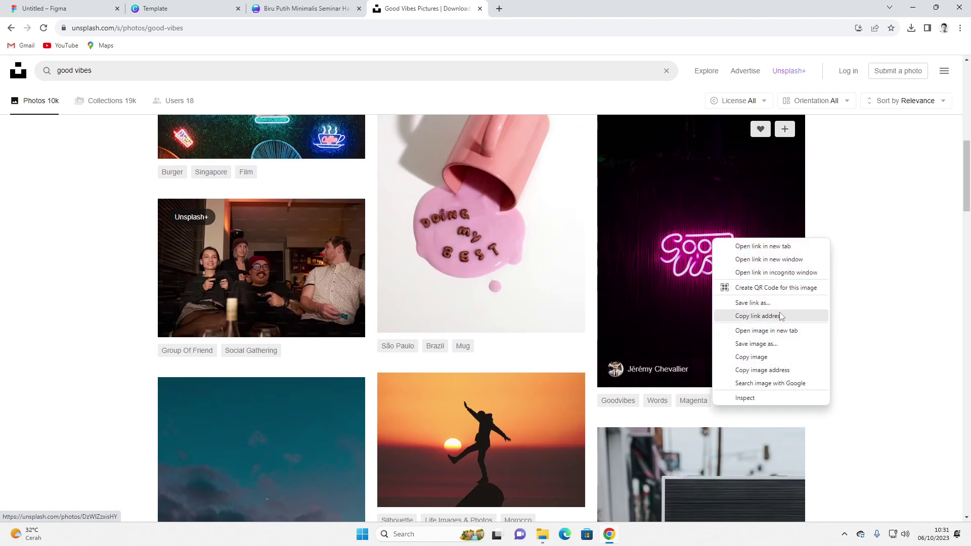
{"action": "left_click", "coordinate": [751, 358]}
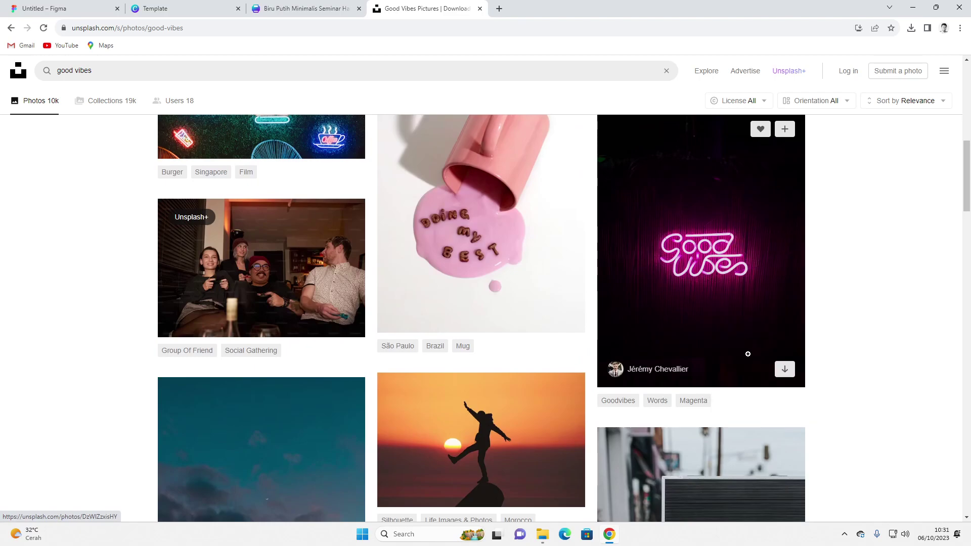
- Return to Figma and paste the neon sign photo as the image fill of the placeholder above Good Vibes
{"action": "left_click", "coordinate": [326, 10]}
{"action": "left_click", "coordinate": [176, 4]}
{"action": "left_click", "coordinate": [56, 9]}
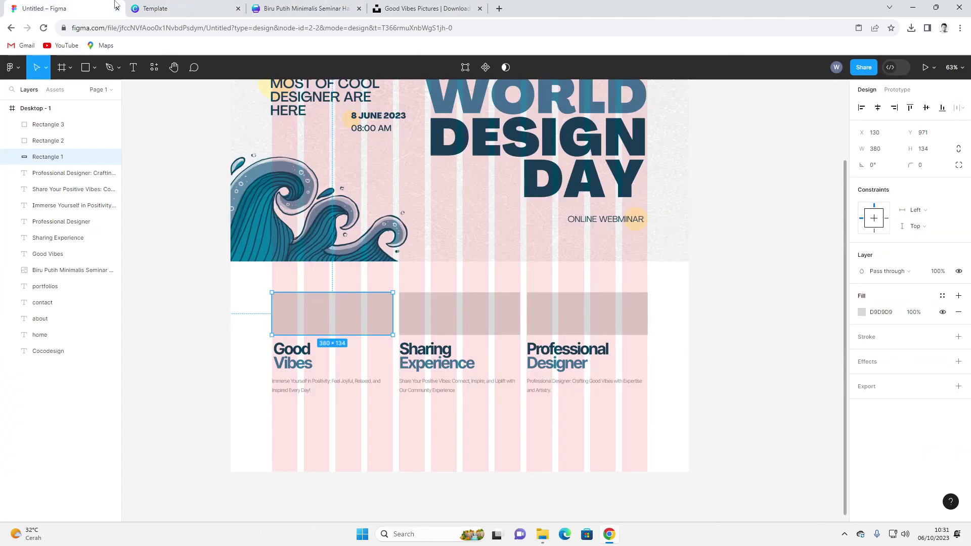
{"action": "key", "text": "ctrl+v"}
{"action": "left_click", "coordinate": [478, 329]}
{"action": "left_click", "coordinate": [602, 386]}
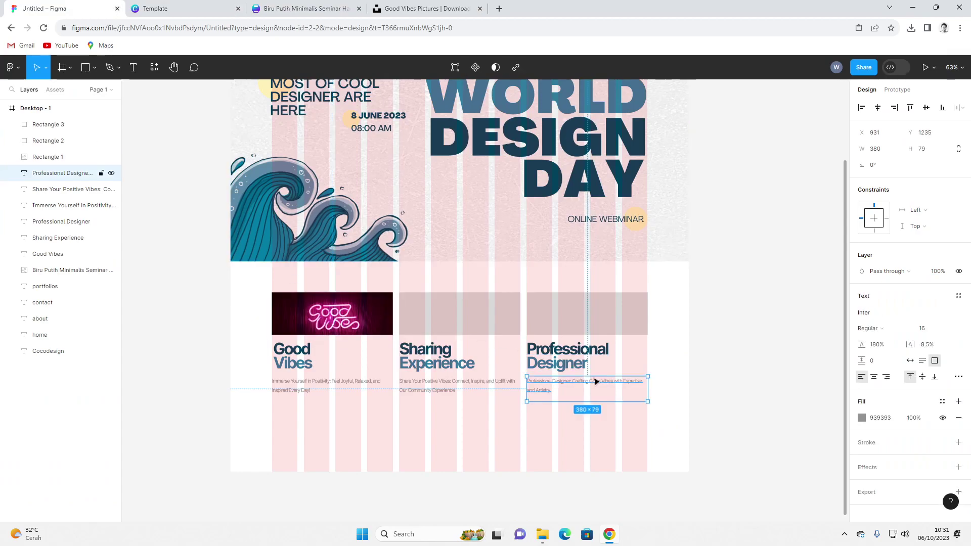
- Select the middle placeholder and browse the good vibes photos on Unsplash for another suitable image
{"action": "left_click", "coordinate": [486, 317]}
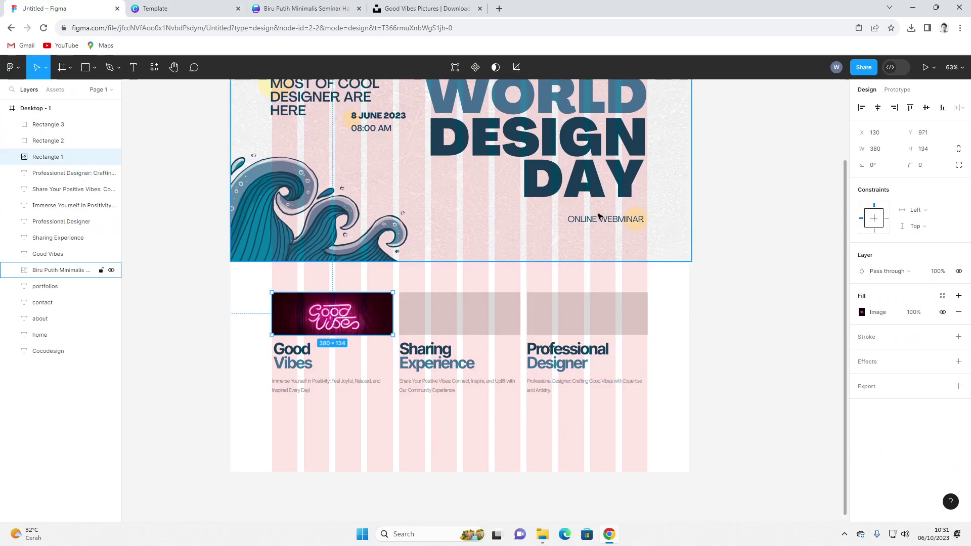
{"action": "left_click", "coordinate": [306, 9]}
{"action": "left_click", "coordinate": [425, 8]}
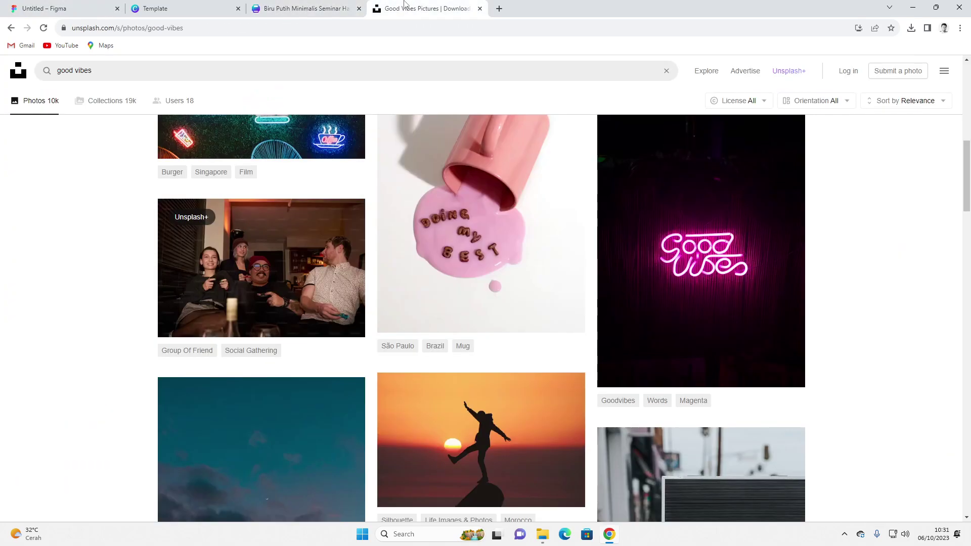
{"action": "scroll", "coordinate": [397, 270], "scroll_direction": "down", "scroll_amount": 6}
{"action": "scroll", "coordinate": [397, 270], "scroll_direction": "down", "scroll_amount": 6}
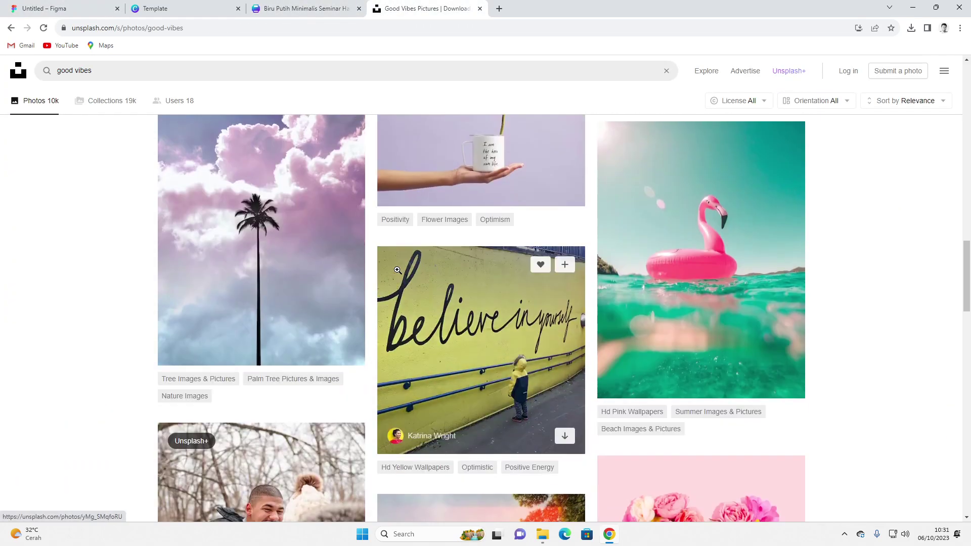
{"action": "scroll", "coordinate": [398, 271], "scroll_direction": "down", "scroll_amount": 6}
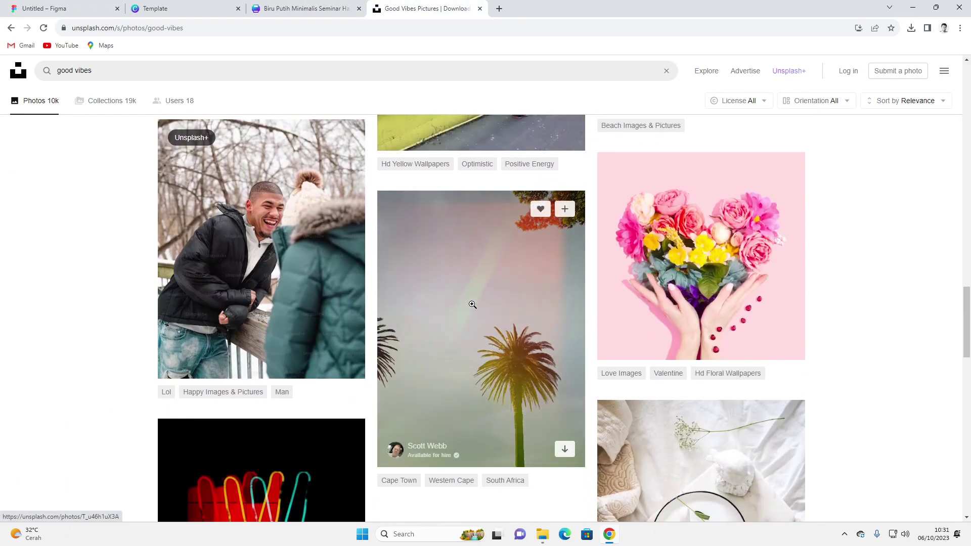
{"action": "scroll", "coordinate": [472, 306], "scroll_direction": "down", "scroll_amount": 6}
{"action": "scroll", "coordinate": [471, 308], "scroll_direction": "up", "scroll_amount": 5}
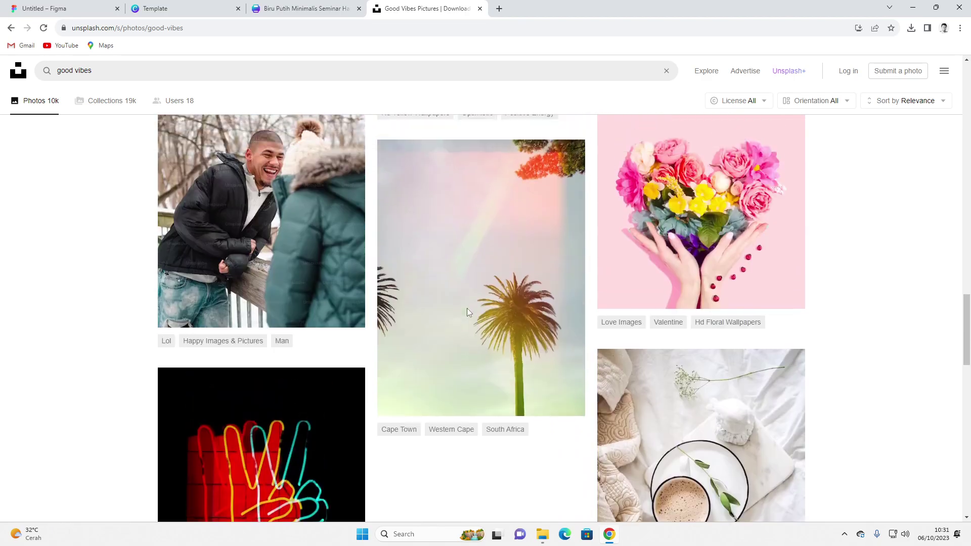
{"action": "scroll", "coordinate": [466, 308], "scroll_direction": "up", "scroll_amount": 11}
{"action": "left_click", "coordinate": [51, 8]}
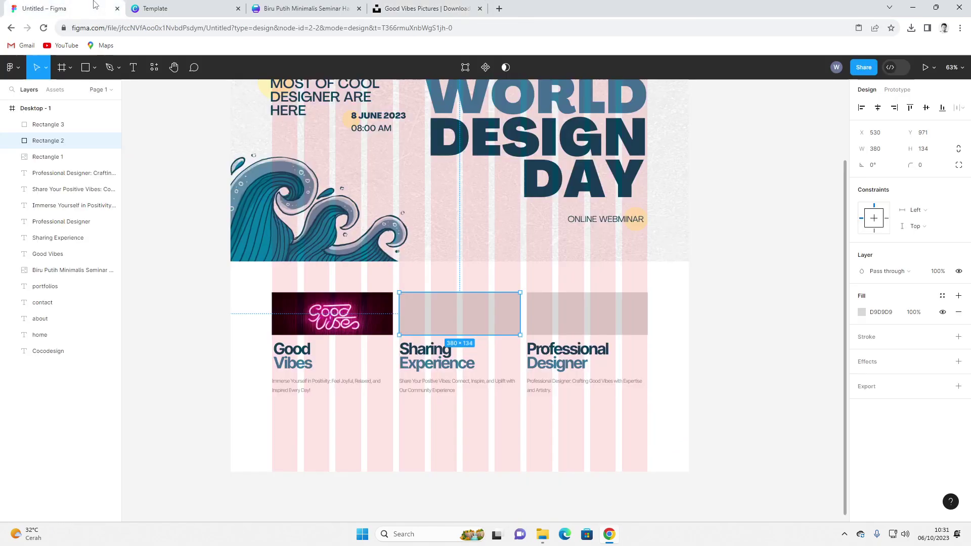
- Load more good vibes results on Unsplash and copy the photo of the hooded figure beside the orange neon sign
{"action": "left_click", "coordinate": [391, 6]}
{"action": "scroll", "coordinate": [438, 290], "scroll_direction": "down", "scroll_amount": 15}
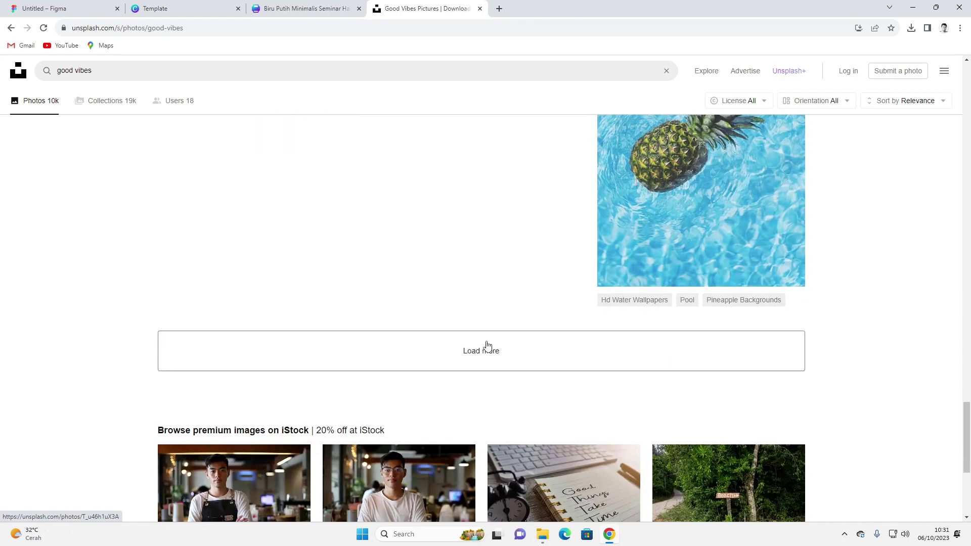
{"action": "left_click", "coordinate": [488, 345]}
{"action": "scroll", "coordinate": [438, 301], "scroll_direction": "down", "scroll_amount": 3}
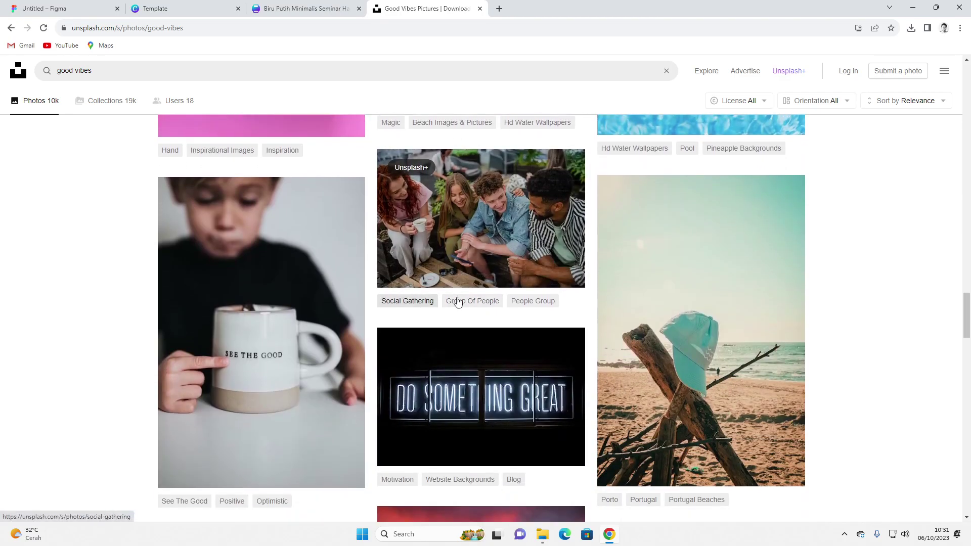
{"action": "scroll", "coordinate": [445, 313], "scroll_direction": "down", "scroll_amount": 8}
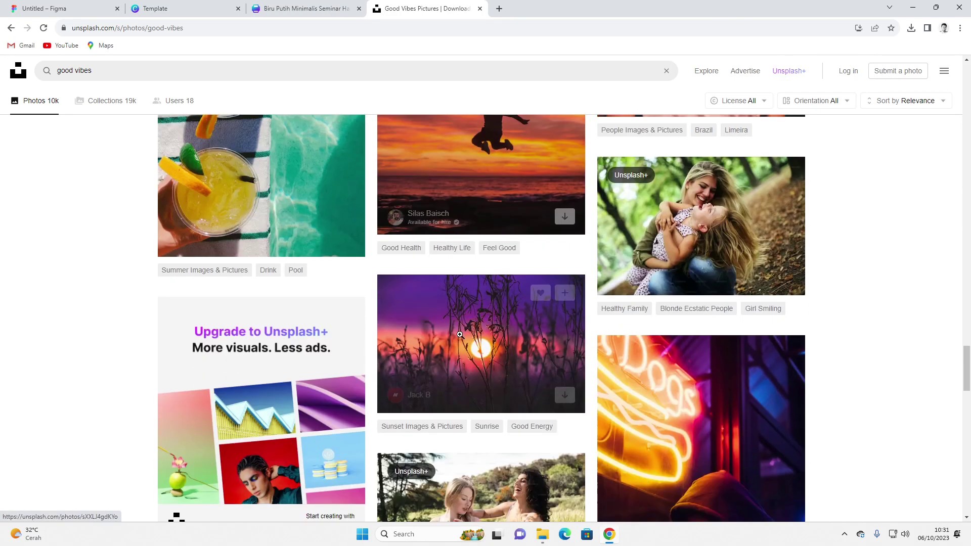
{"action": "scroll", "coordinate": [460, 334], "scroll_direction": "down", "scroll_amount": 4}
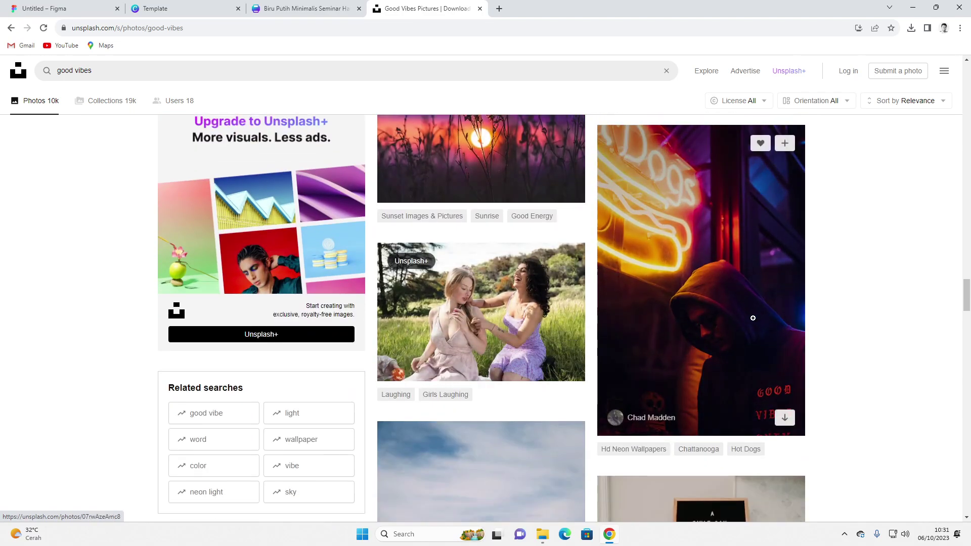
{"action": "right_click", "coordinate": [715, 315]}
{"action": "left_click", "coordinate": [747, 432]}
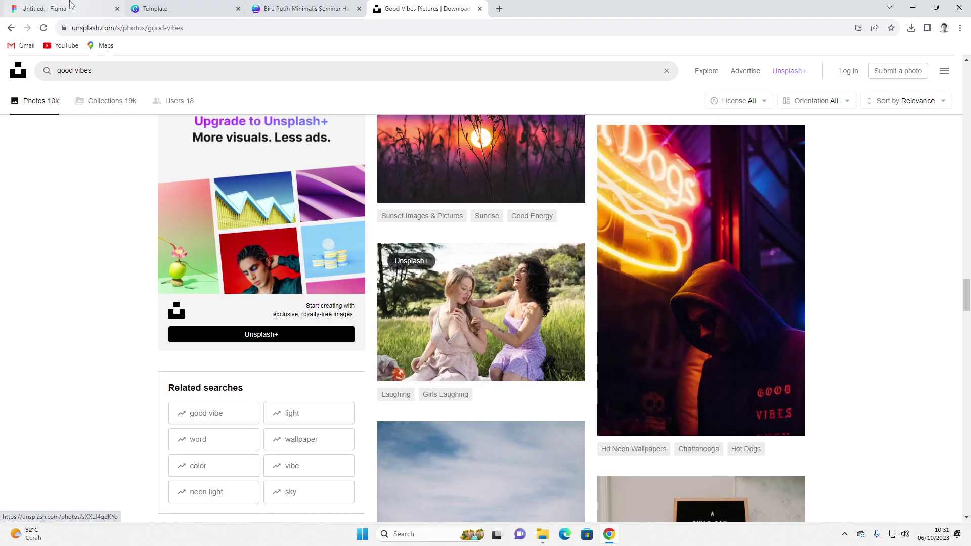
- Switch to Figma and try the hooded figure photo as the fill of the placeholder above Good Vibes
{"action": "left_click", "coordinate": [61, 8]}
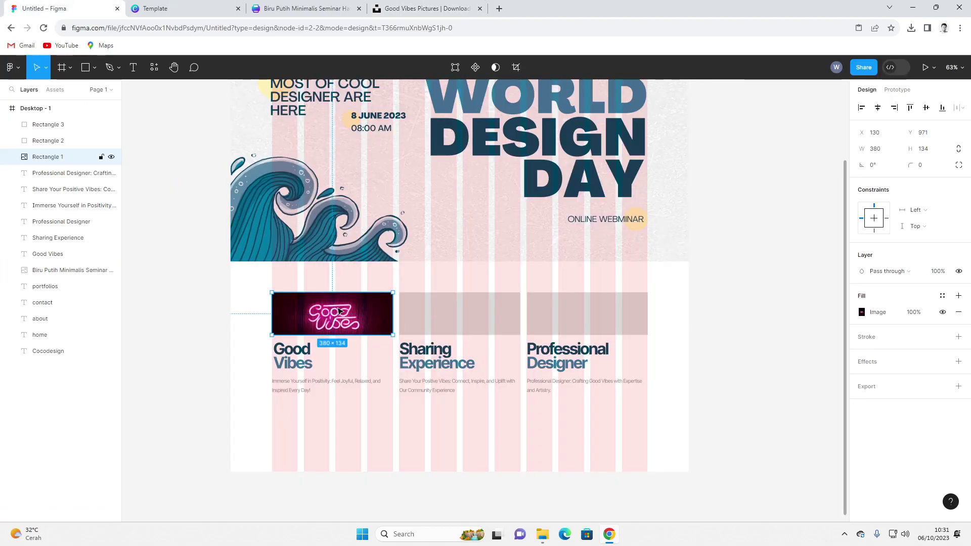
{"action": "double_click", "coordinate": [352, 318]}
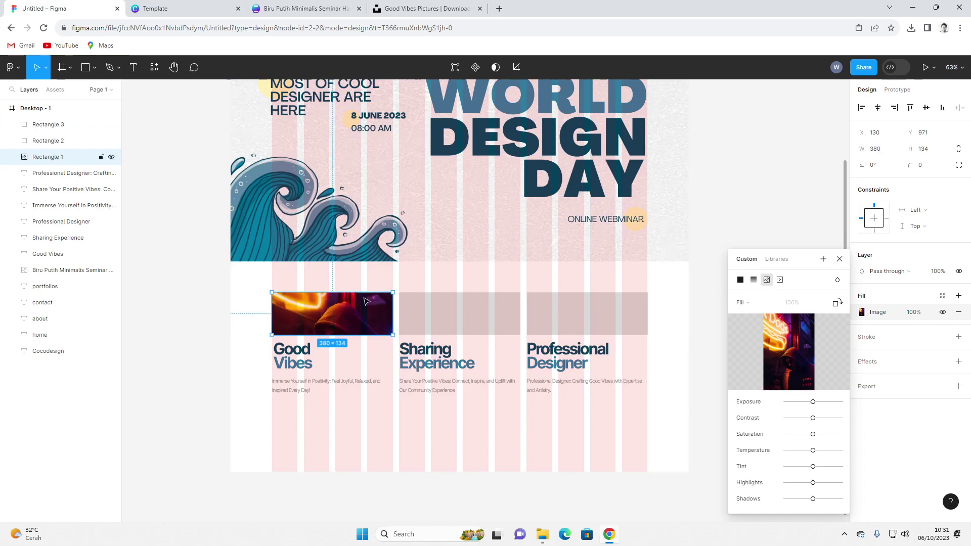
{"action": "key", "text": "Escape"}
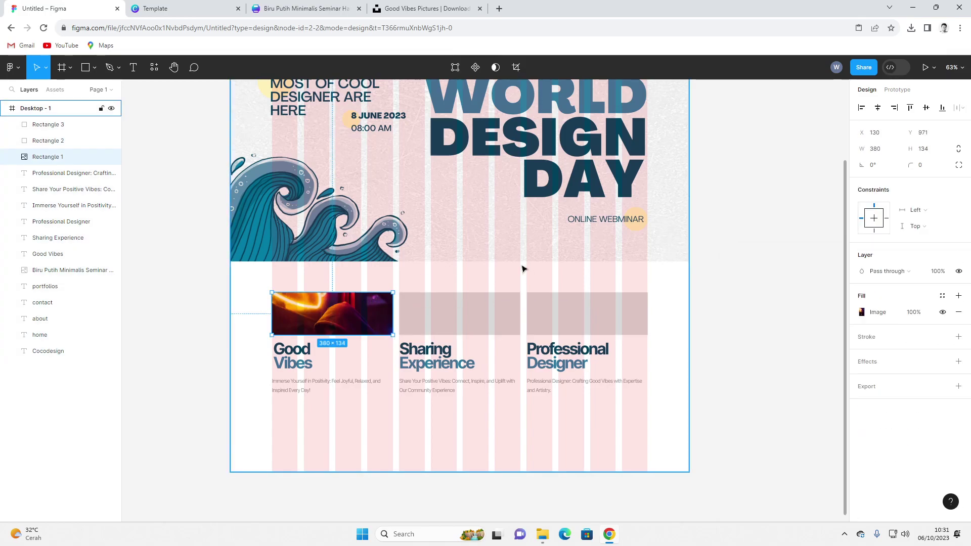
- Paste the hooded figure photo as a separate 500 by 749 image and position it over the first placeholder at X 19, Y 356
{"action": "left_click", "coordinate": [764, 282]}
{"action": "key", "text": "ctrl+v"}
{"action": "left_click_drag", "start_coordinate": [484, 298], "coordinate": [317, 218]}
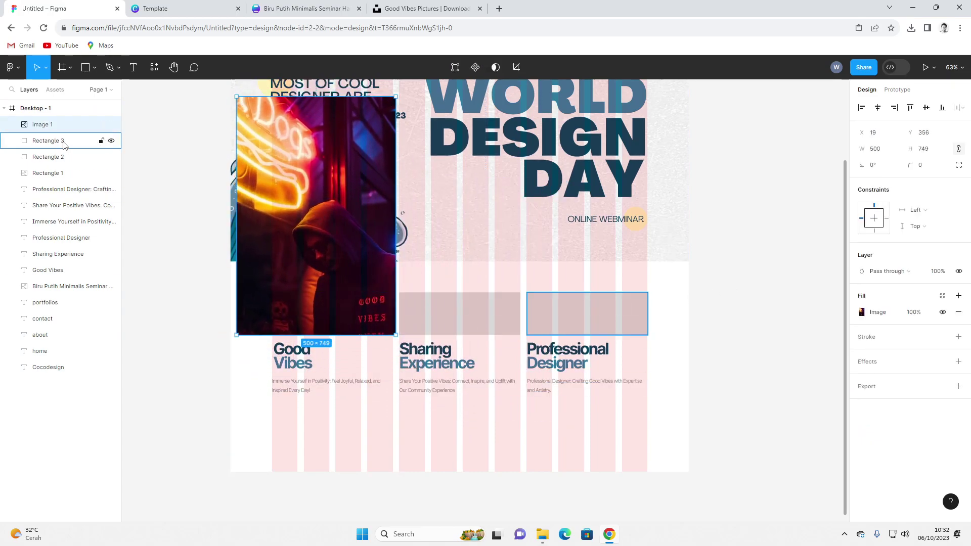
- Lock the hooded figure image and move its layer directly above Rectangle 1
{"action": "left_click", "coordinate": [56, 175]}
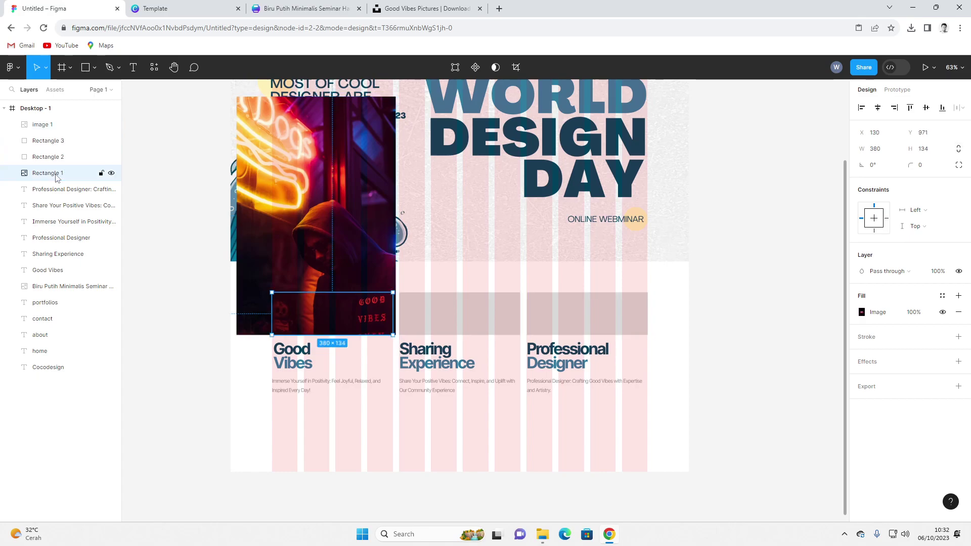
{"action": "left_click", "coordinate": [53, 130]}
{"action": "left_click", "coordinate": [101, 125]}
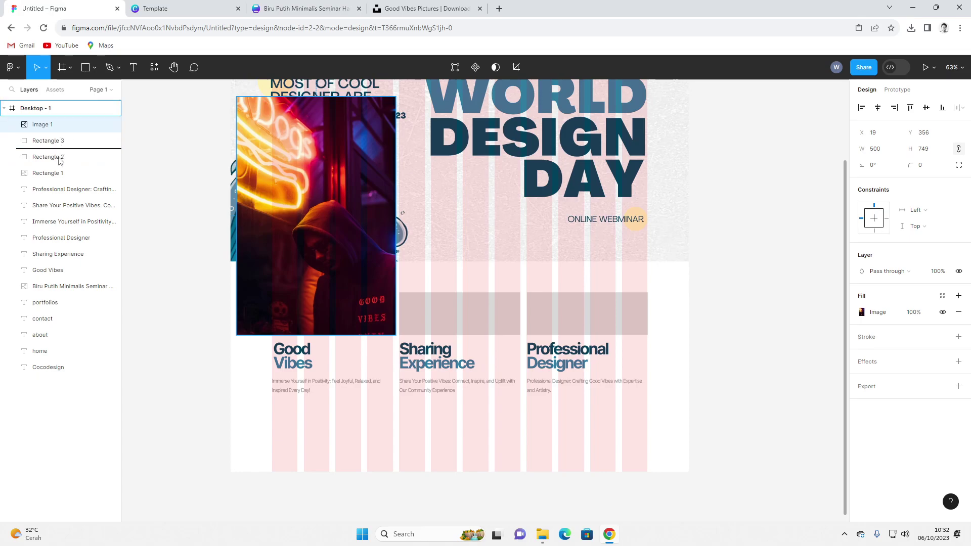
{"action": "left_click_drag", "start_coordinate": [59, 170], "coordinate": [84, 173]}
- Mask the hooded figure image with Rectangle 1, the placeholder above Good Vibes
{"action": "left_click", "coordinate": [62, 174], "text": "shift"}
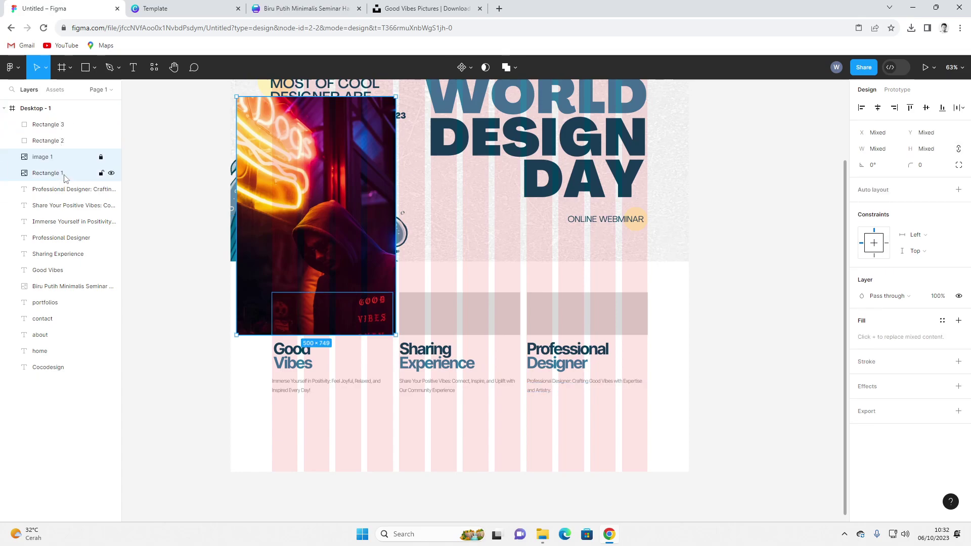
{"action": "right_click", "coordinate": [64, 175]}
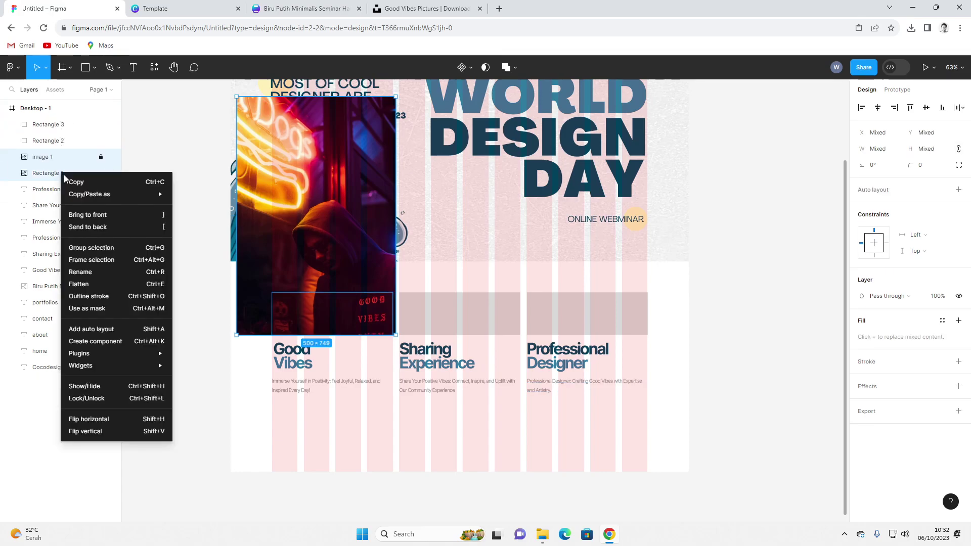
{"action": "left_click", "coordinate": [102, 310]}
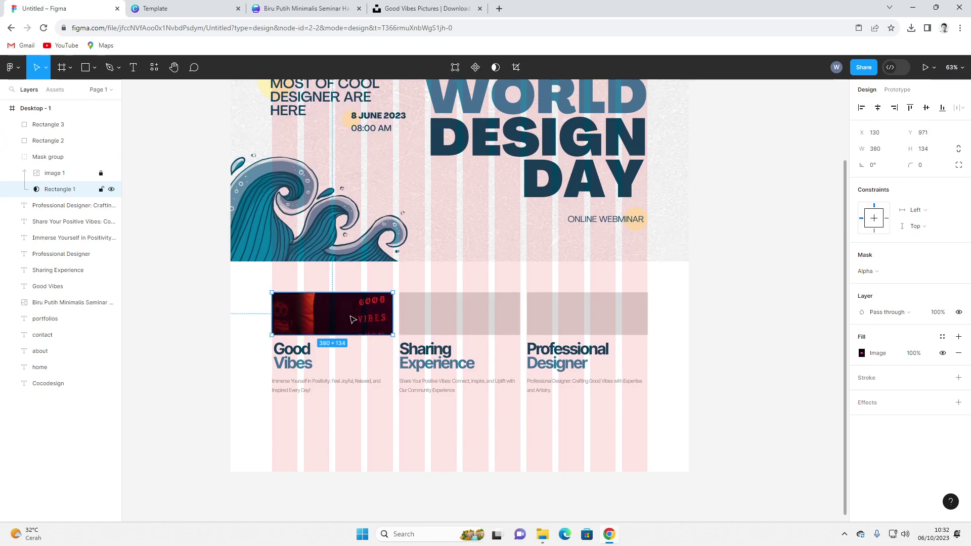
{"action": "left_click", "coordinate": [208, 319]}
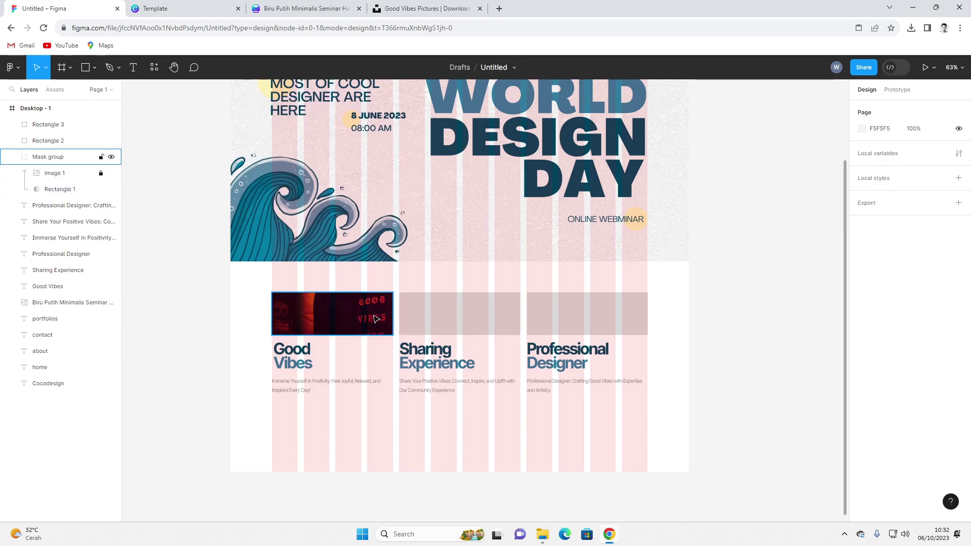
- Select the placeholder above Sharing Experience and search Unsplash for "sharing experience"
{"action": "left_click", "coordinate": [418, 316]}
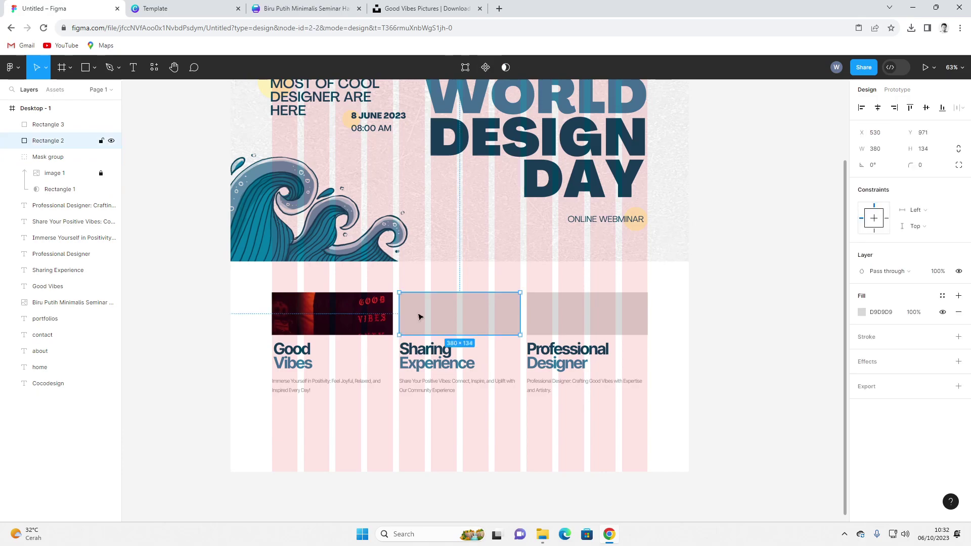
{"action": "left_click", "coordinate": [375, 7]}
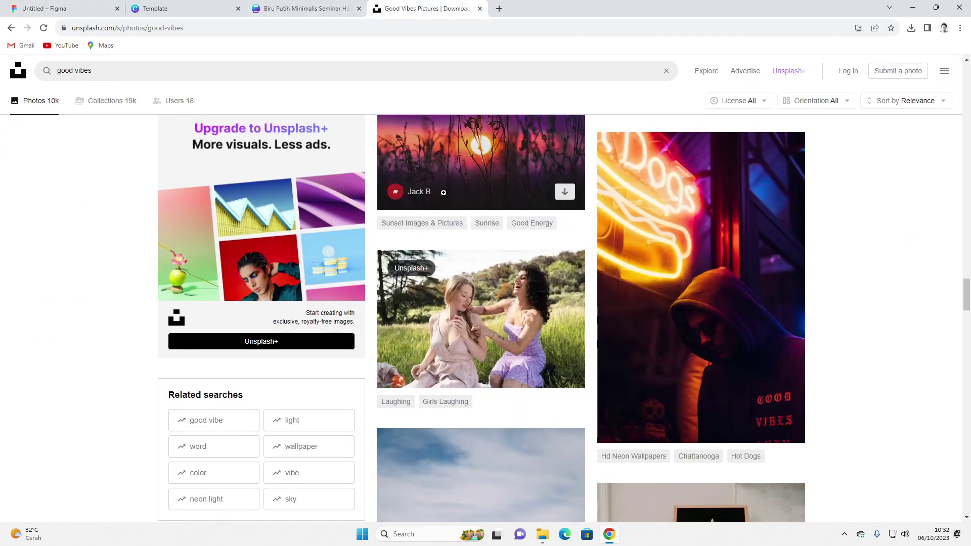
{"action": "scroll", "coordinate": [480, 177], "scroll_direction": "down", "scroll_amount": 10}
{"action": "left_click", "coordinate": [121, 76]}
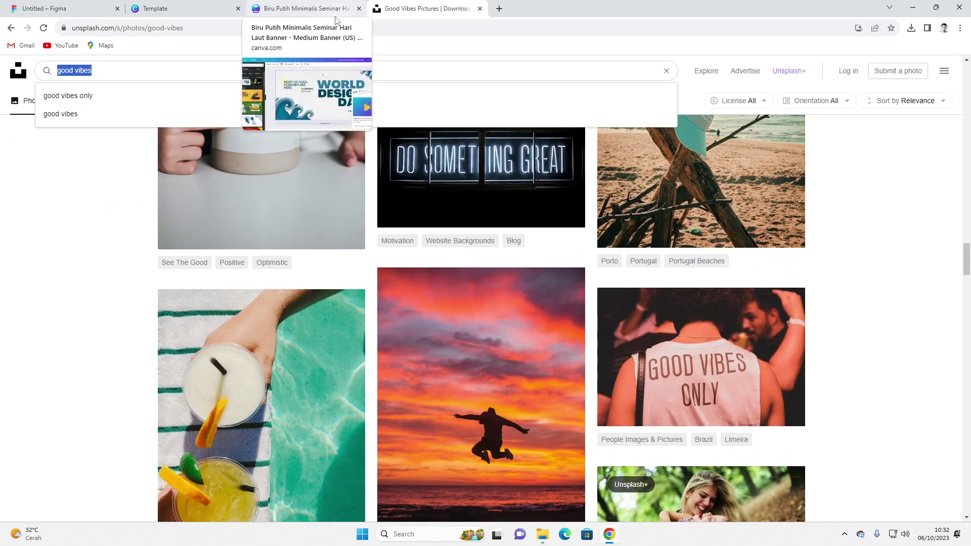
{"action": "left_click", "coordinate": [40, 5]}
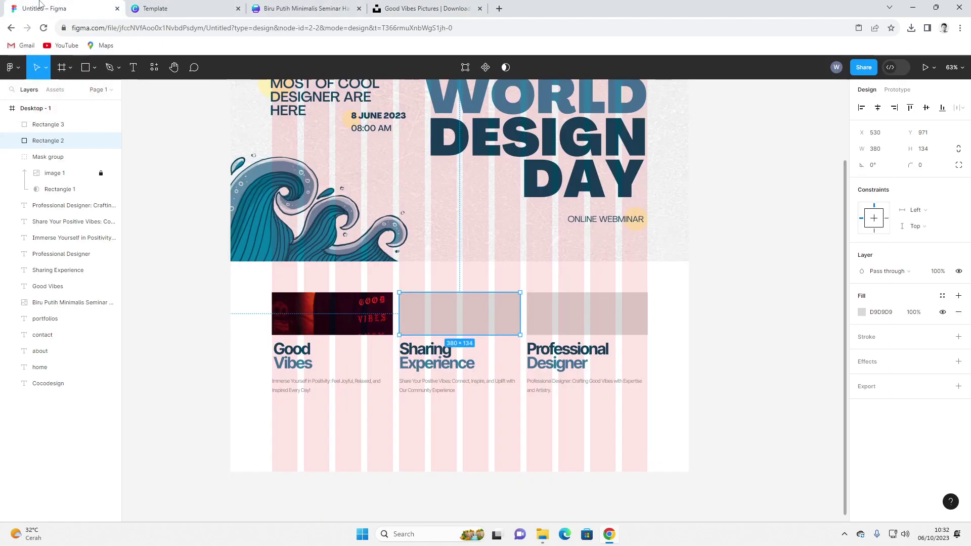
{"action": "left_click", "coordinate": [154, 8]}
{"action": "left_click", "coordinate": [304, 8]}
{"action": "left_click", "coordinate": [425, 8]}
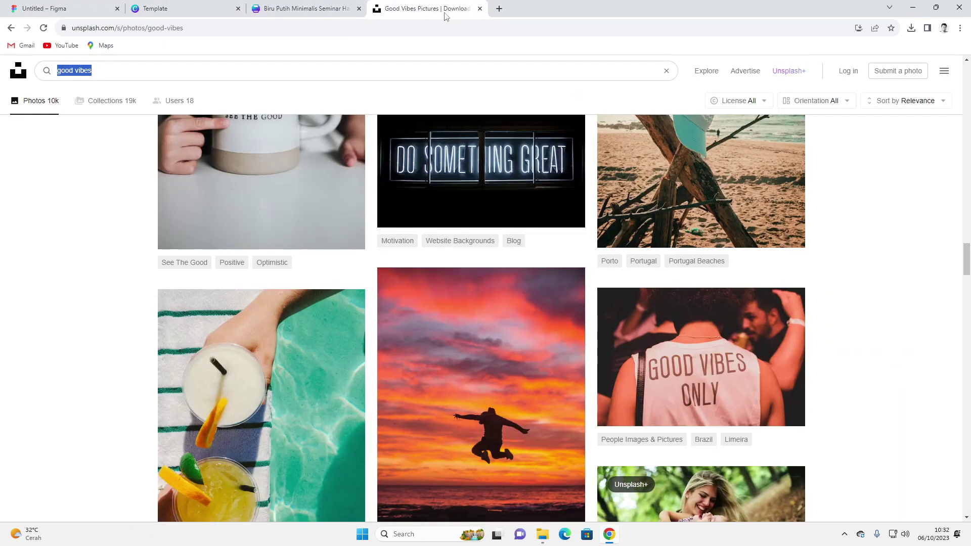
{"action": "left_click", "coordinate": [331, 62]}
{"action": "type", "text": "shar"}
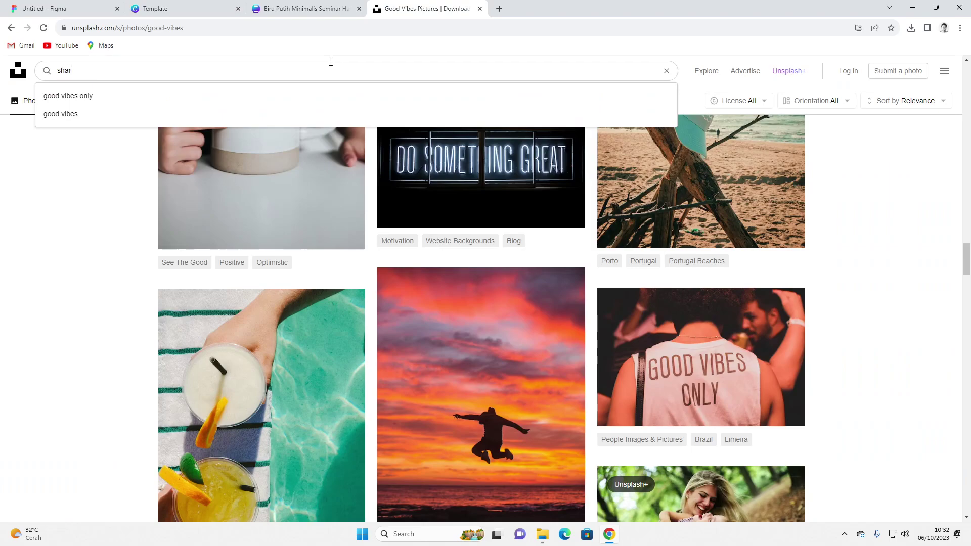
{"action": "type", "text": "ing experience"}
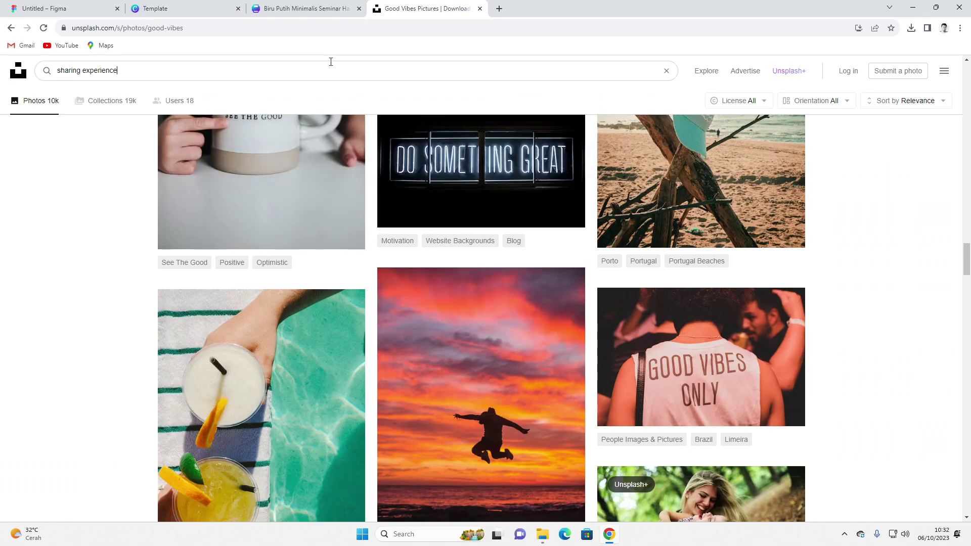
{"action": "key", "text": "Return"}
- Browse the sharing experience photos on Unsplash for an image that suits the middle column
{"action": "scroll", "coordinate": [497, 257], "scroll_direction": "down", "scroll_amount": 5}
{"action": "scroll", "coordinate": [497, 257], "scroll_direction": "up", "scroll_amount": 3}
{"action": "scroll", "coordinate": [419, 278], "scroll_direction": "down", "scroll_amount": 7}
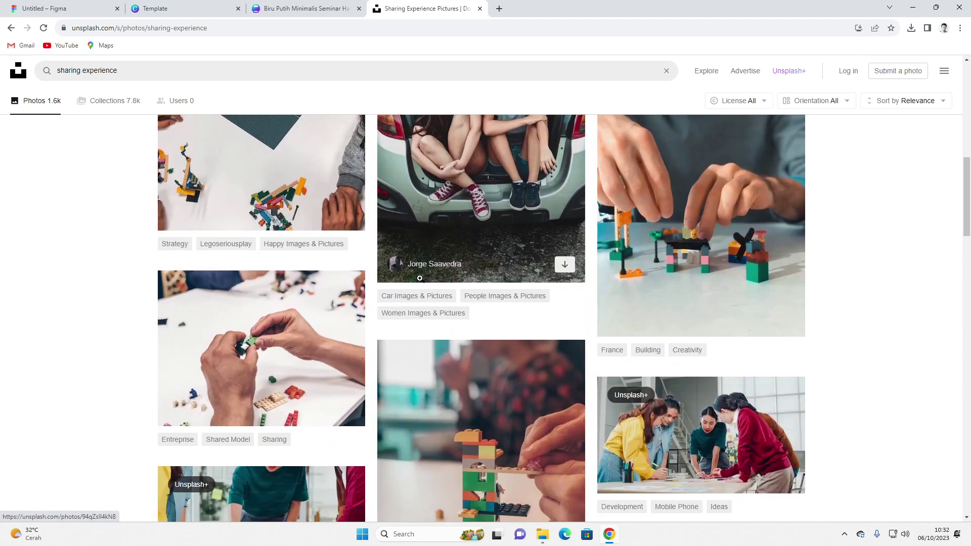
{"action": "scroll", "coordinate": [688, 206], "scroll_direction": "down", "scroll_amount": 3}
{"action": "scroll", "coordinate": [687, 206], "scroll_direction": "up", "scroll_amount": 3}
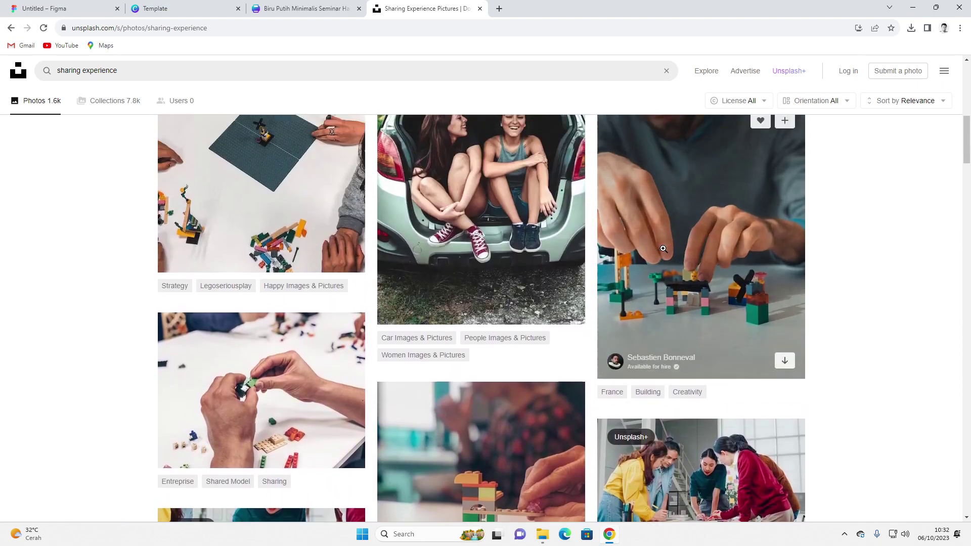
{"action": "scroll", "coordinate": [450, 235], "scroll_direction": "down", "scroll_amount": 8}
{"action": "scroll", "coordinate": [450, 235], "scroll_direction": "down", "scroll_amount": 3}
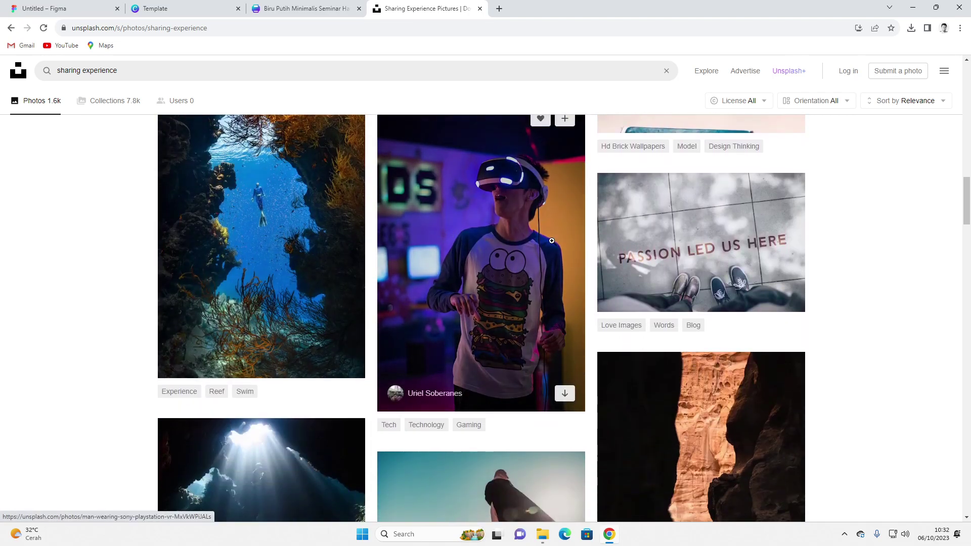
{"action": "scroll", "coordinate": [571, 239], "scroll_direction": "down", "scroll_amount": 2}
{"action": "scroll", "coordinate": [559, 245], "scroll_direction": "up", "scroll_amount": 2}
{"action": "scroll", "coordinate": [531, 245], "scroll_direction": "down", "scroll_amount": 10}
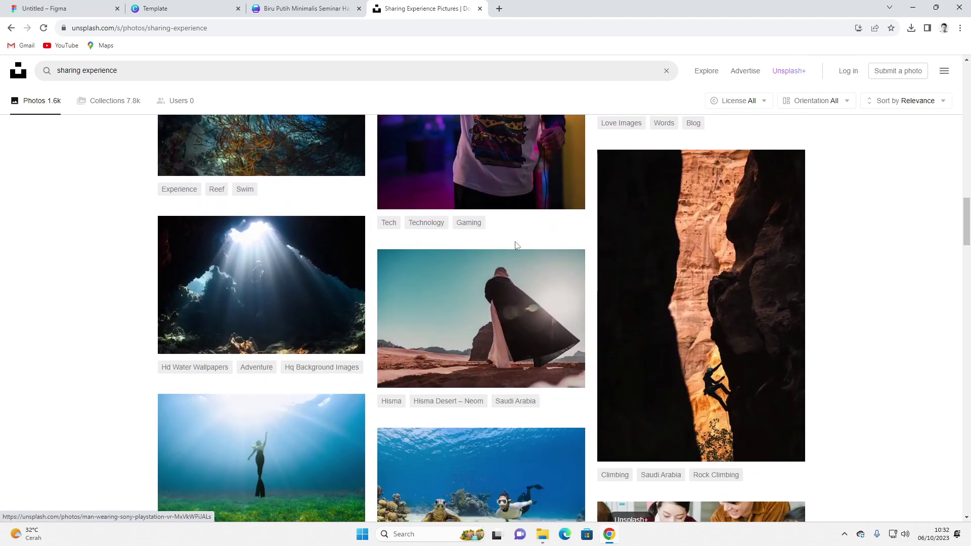
{"action": "scroll", "coordinate": [488, 247], "scroll_direction": "down", "scroll_amount": 4}
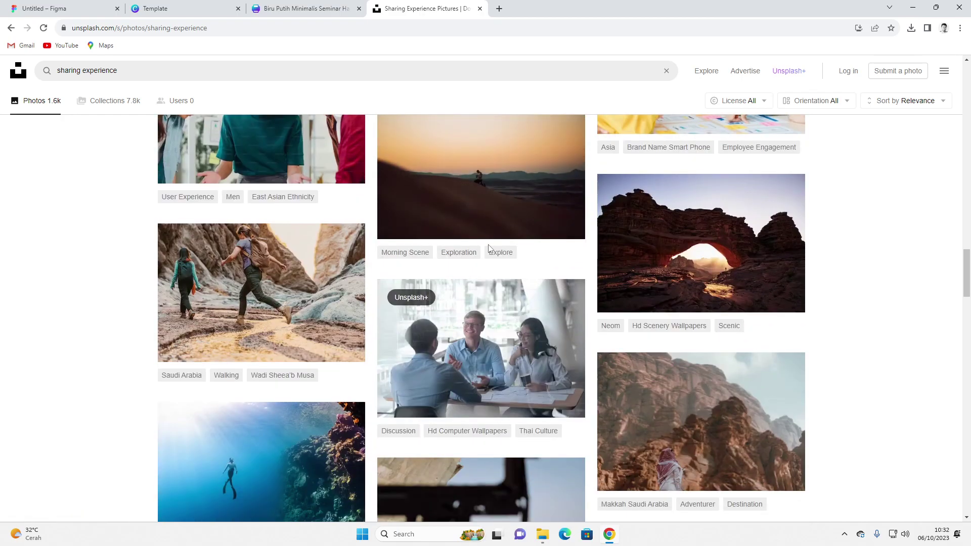
{"action": "scroll", "coordinate": [486, 249], "scroll_direction": "down", "scroll_amount": 6}
{"action": "scroll", "coordinate": [486, 248], "scroll_direction": "down", "scroll_amount": 15}
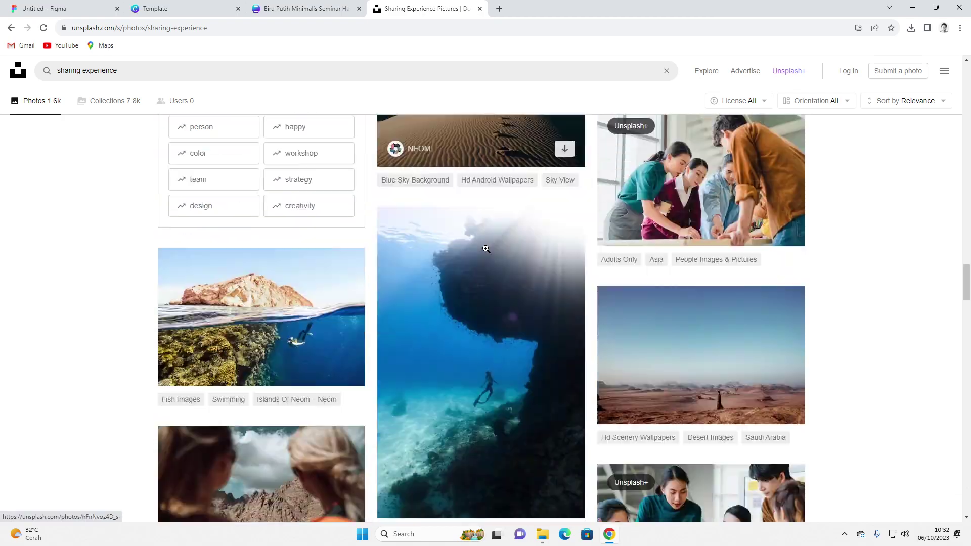
{"action": "scroll", "coordinate": [485, 249], "scroll_direction": "down", "scroll_amount": 20}
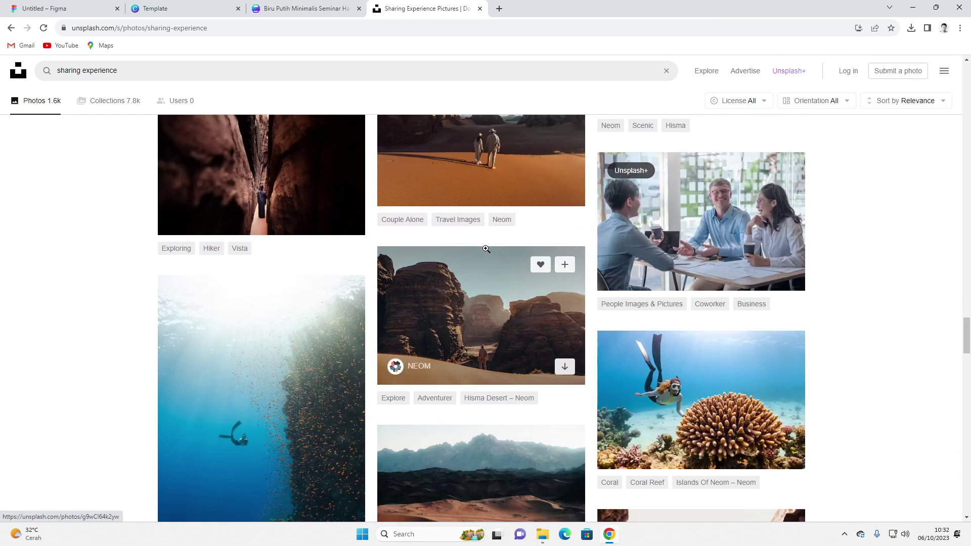
{"action": "scroll", "coordinate": [486, 249], "scroll_direction": "down", "scroll_amount": 1}
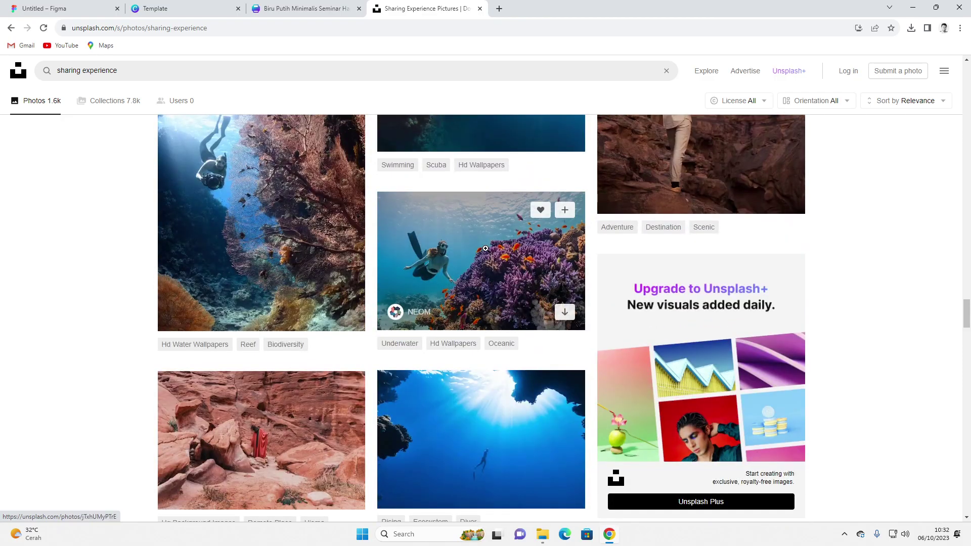
{"action": "scroll", "coordinate": [486, 249], "scroll_direction": "down", "scroll_amount": 10}
{"action": "scroll", "coordinate": [485, 251], "scroll_direction": "down", "scroll_amount": 5}
{"action": "scroll", "coordinate": [484, 251], "scroll_direction": "down", "scroll_amount": 7}
- Return to the first sharing experience results and copy the photo of hands building with toy bricks tagged France, Building, Creativity
{"action": "left_click_drag", "start_coordinate": [966, 404], "coordinate": [965, 104]}
{"action": "scroll", "coordinate": [679, 287], "scroll_direction": "down", "scroll_amount": 2}
{"action": "right_click", "coordinate": [679, 286]}
{"action": "left_click", "coordinate": [734, 406]}
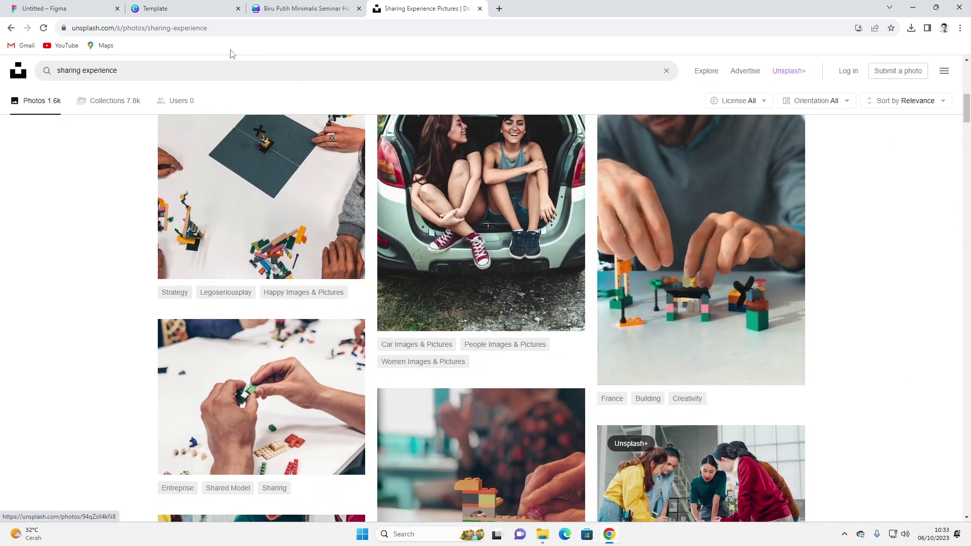
- Switch to Figma and paste the toy brick photo as a separate 500 by 667 image layered directly above Rectangle 2
{"action": "key", "text": "ctrl+1"}
{"action": "key", "text": "ctrl+v"}
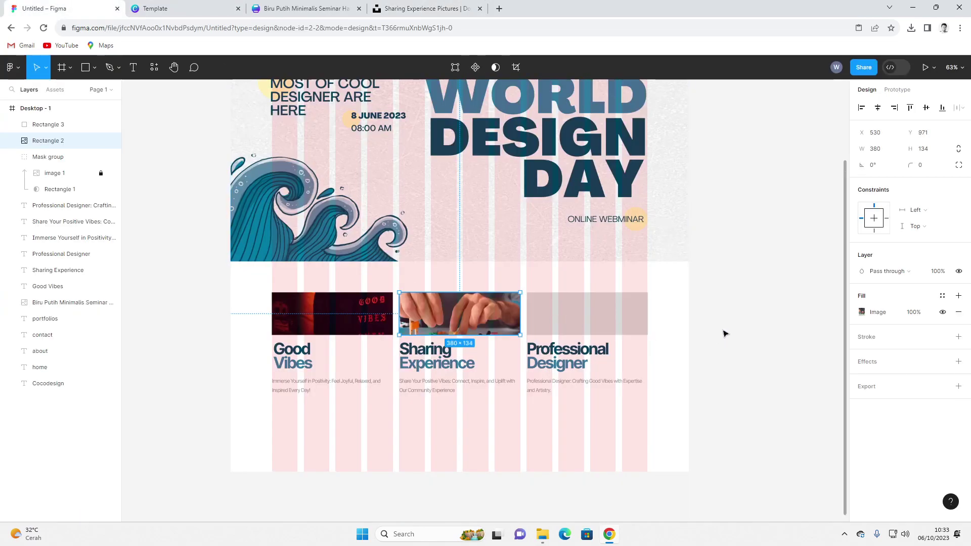
{"action": "key", "text": "ctrl+z"}
{"action": "left_click", "coordinate": [570, 435]}
{"action": "key", "text": "ctrl+v"}
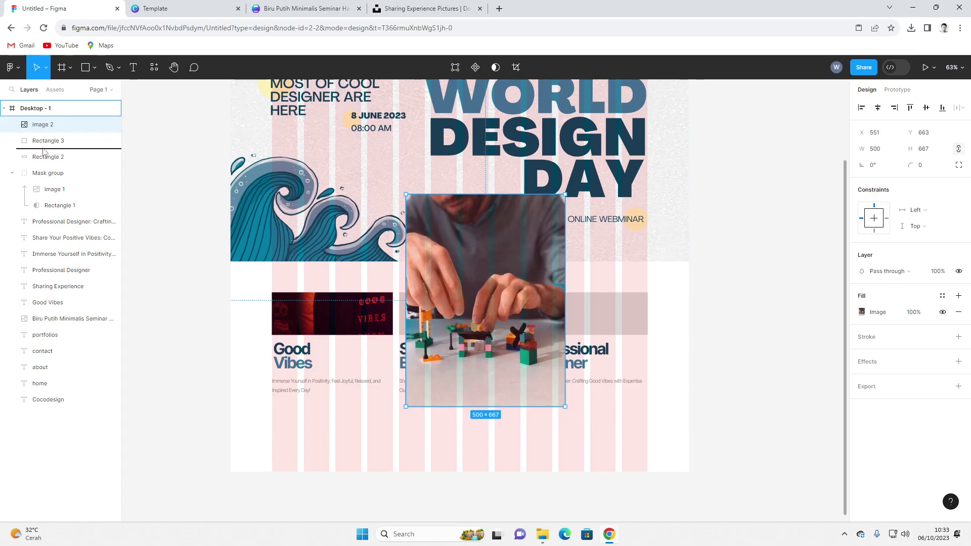
{"action": "left_click_drag", "start_coordinate": [44, 150], "coordinate": [45, 152]}
- Move the toy brick image over the middle placeholder to X 502, Y 608 and mask it with Rectangle 2
{"action": "left_click", "coordinate": [63, 161]}
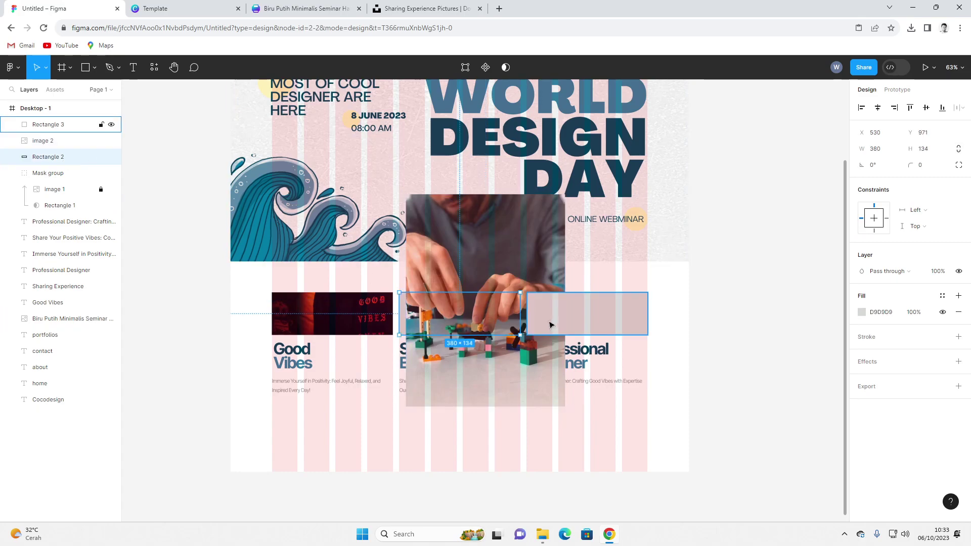
{"action": "left_click", "coordinate": [488, 265]}
{"action": "left_click_drag", "start_coordinate": [489, 266], "coordinate": [473, 245]}
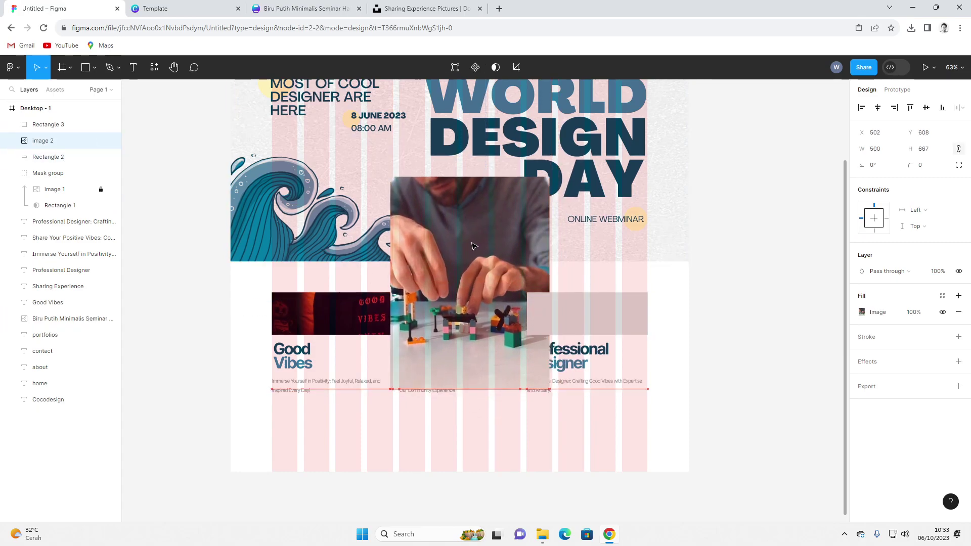
{"action": "left_click", "coordinate": [50, 160], "text": "shift"}
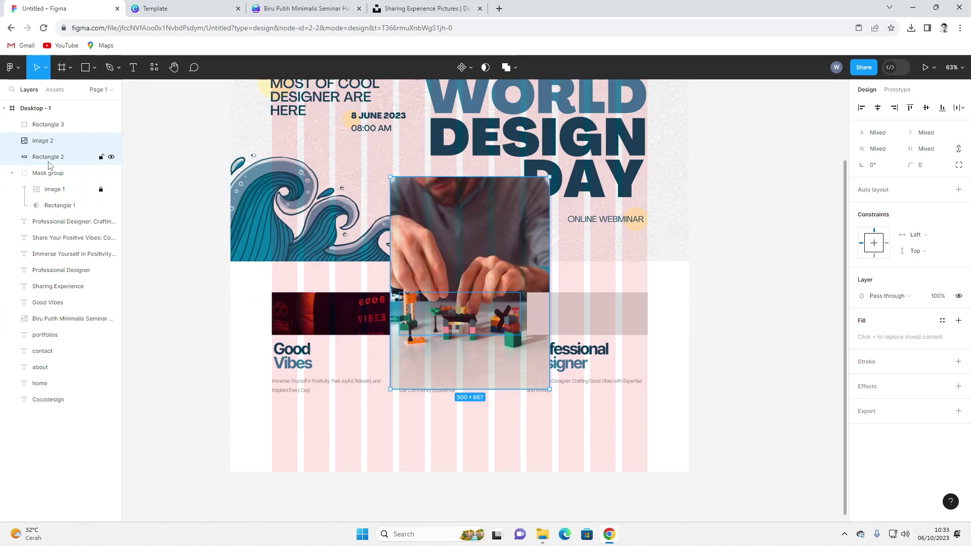
{"action": "right_click", "coordinate": [49, 162]}
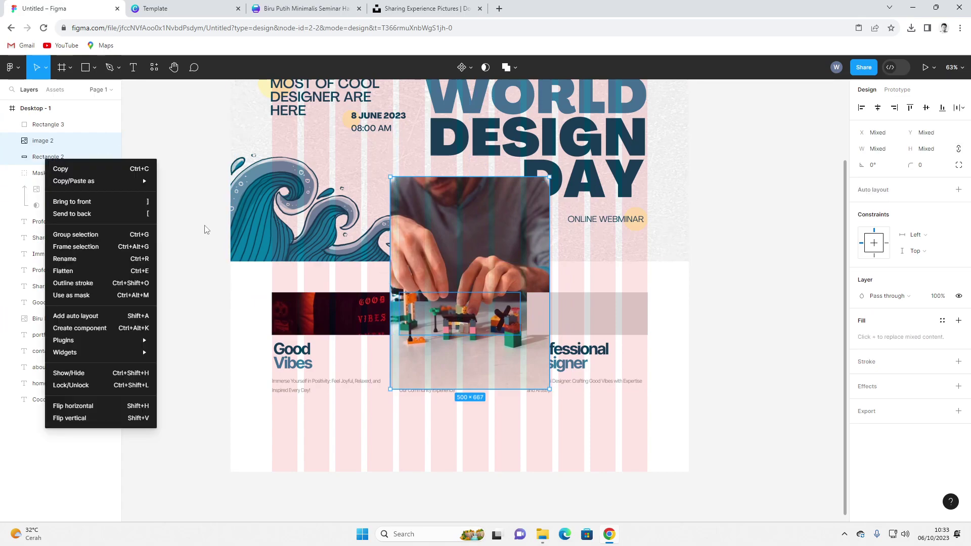
{"action": "left_click", "coordinate": [89, 295]}
{"action": "left_click", "coordinate": [743, 294]}
- Select the placeholder above Professional Designer and search Unsplash for "professional"
{"action": "left_click", "coordinate": [607, 317]}
{"action": "scroll", "coordinate": [769, 321], "scroll_direction": "up", "scroll_amount": 3}
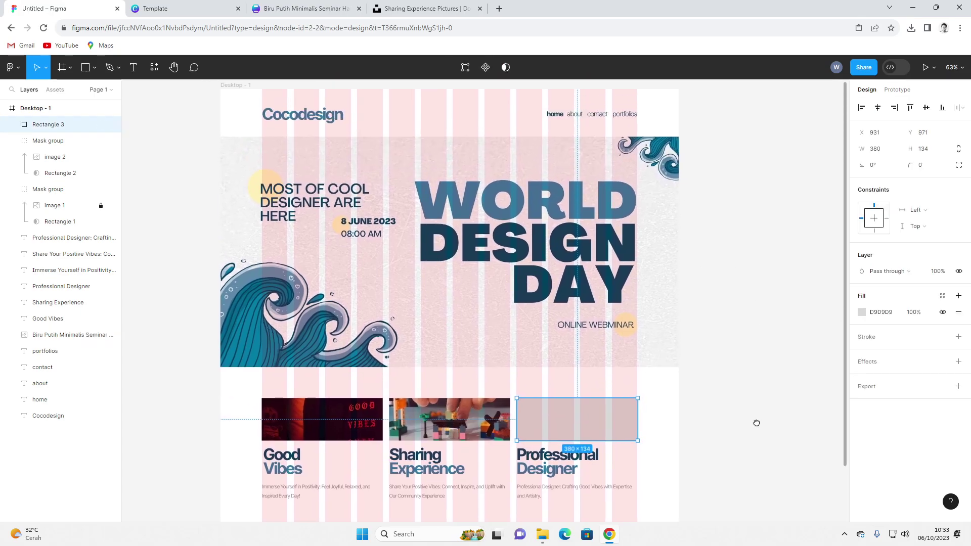
{"action": "left_click", "coordinate": [403, 9]}
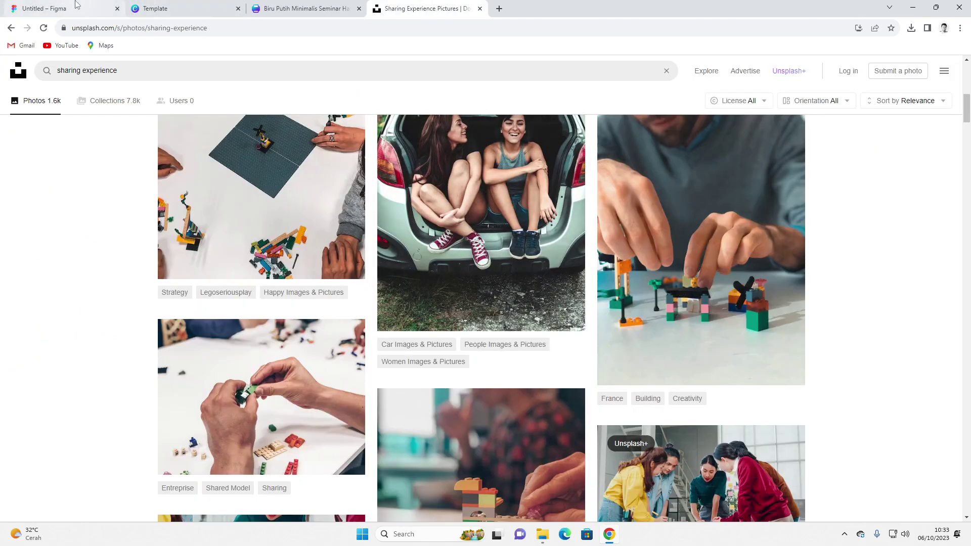
{"action": "left_click", "coordinate": [57, 73]}
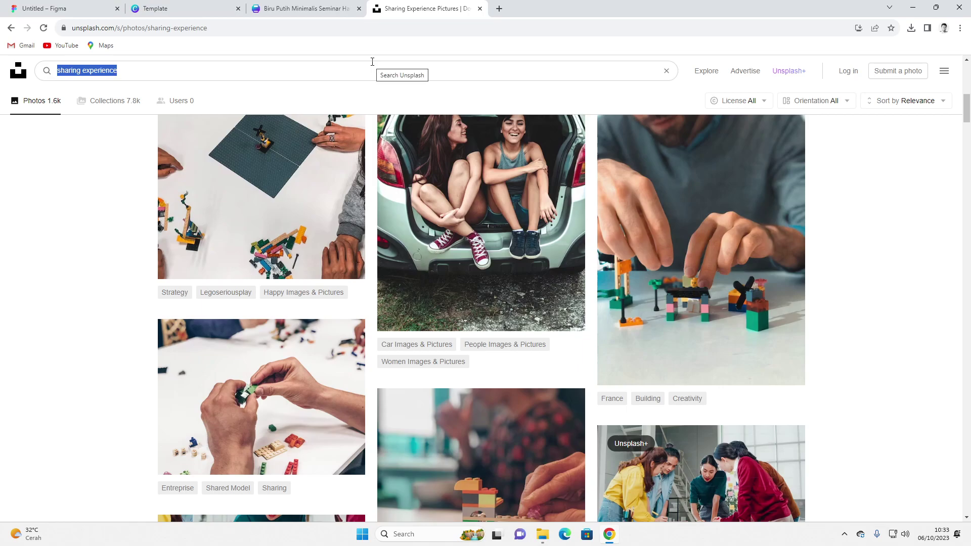
{"action": "type", "text": "professional"}
{"action": "key", "text": "Return"}
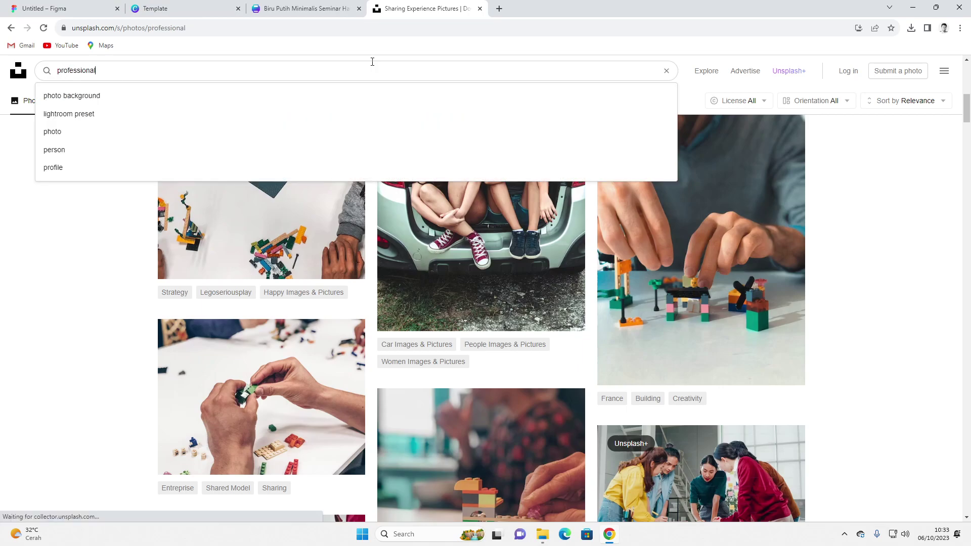
- Examine the Unsplash results for "professional" to find a suitable photo for the Professional Designer column
{"action": "scroll", "coordinate": [700, 142], "scroll_direction": "down", "scroll_amount": 9}
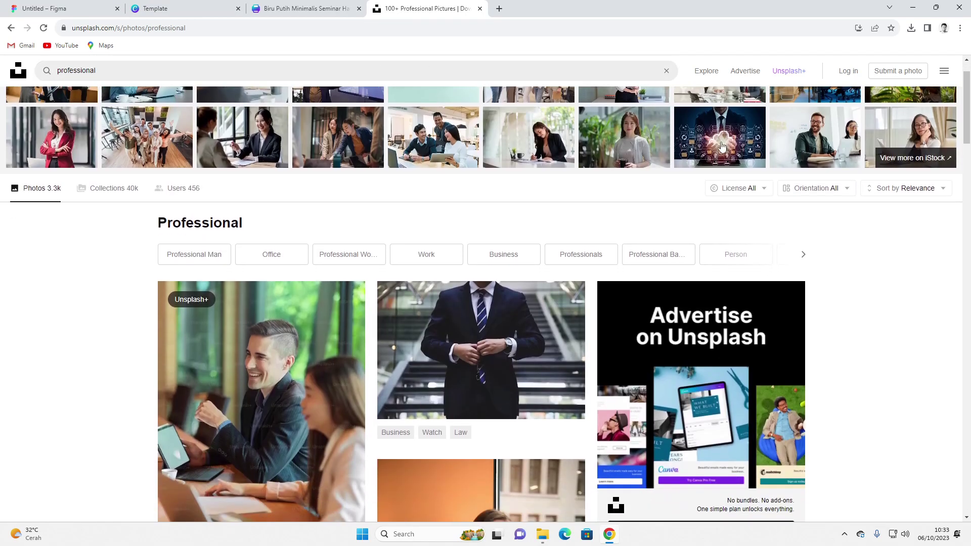
{"action": "scroll", "coordinate": [700, 142], "scroll_direction": "down", "scroll_amount": 15}
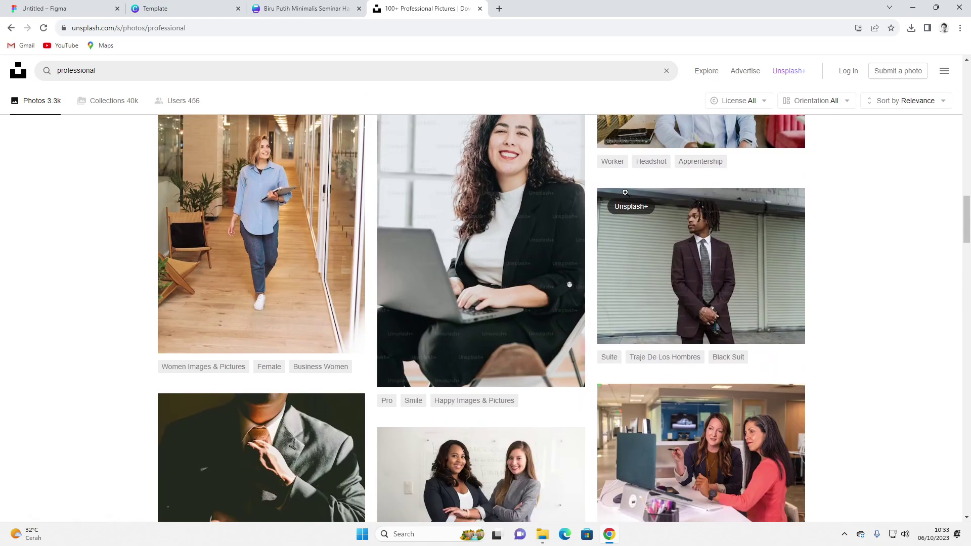
{"action": "scroll", "coordinate": [628, 188], "scroll_direction": "down", "scroll_amount": 5}
{"action": "scroll", "coordinate": [756, 217], "scroll_direction": "down", "scroll_amount": 11}
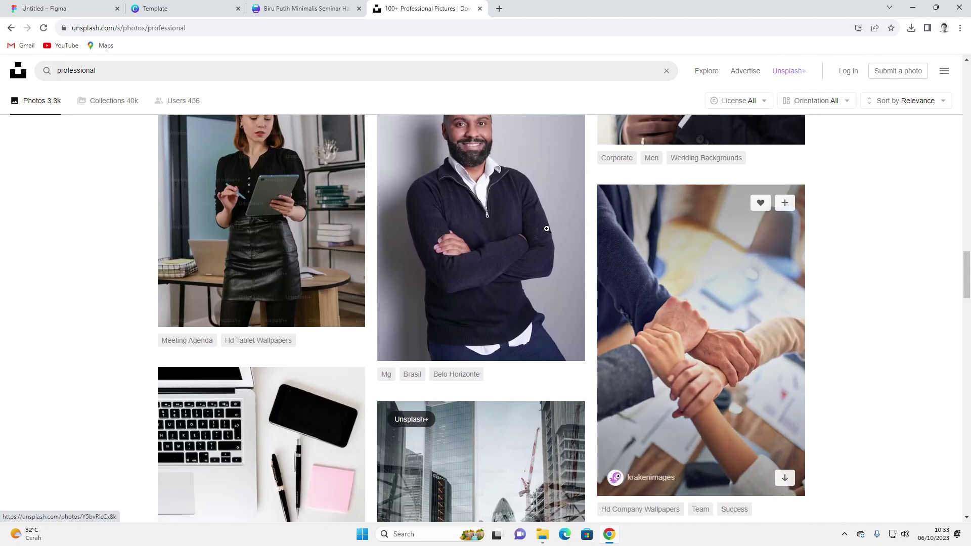
{"action": "scroll", "coordinate": [556, 244], "scroll_direction": "down", "scroll_amount": 14}
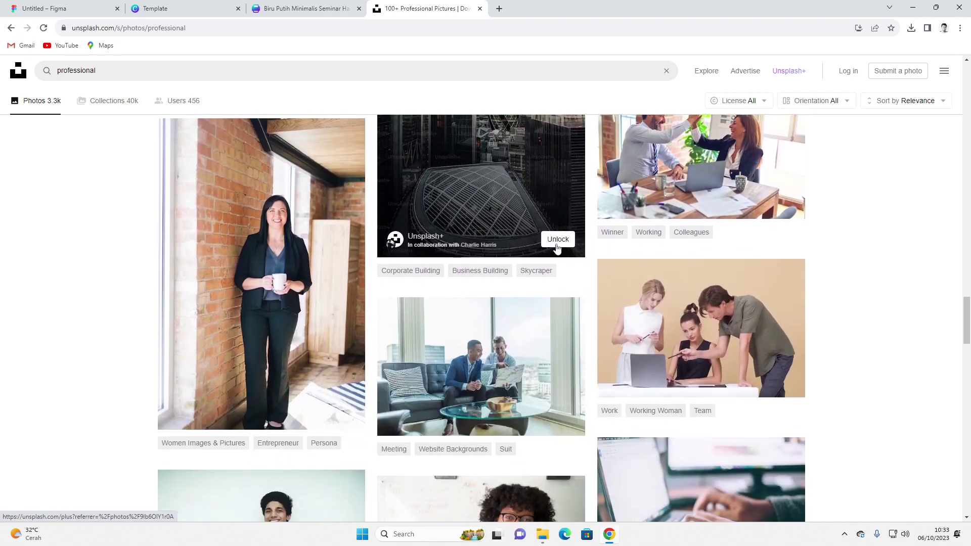
{"action": "scroll", "coordinate": [545, 248], "scroll_direction": "down", "scroll_amount": 5}
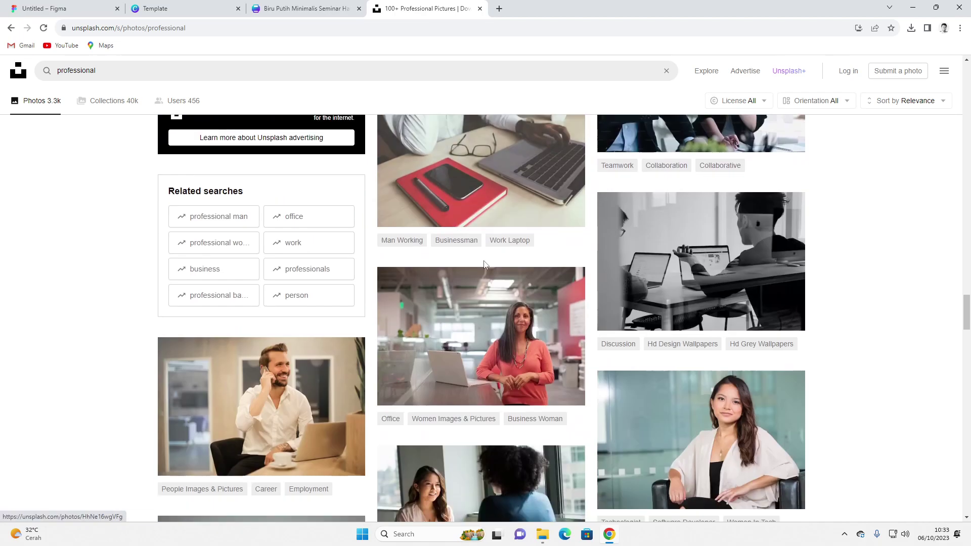
{"action": "scroll", "coordinate": [483, 258], "scroll_direction": "down", "scroll_amount": 13}
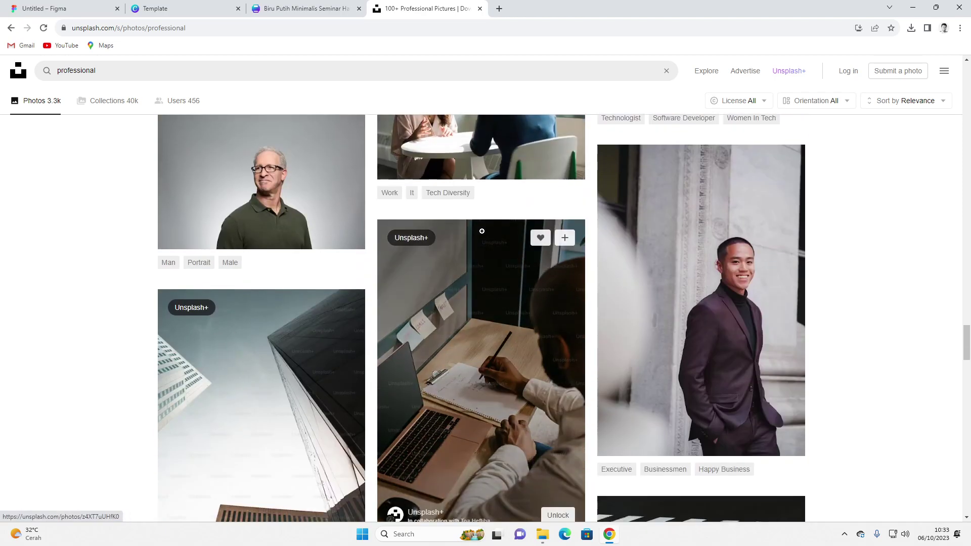
{"action": "scroll", "coordinate": [480, 249], "scroll_direction": "down", "scroll_amount": 6}
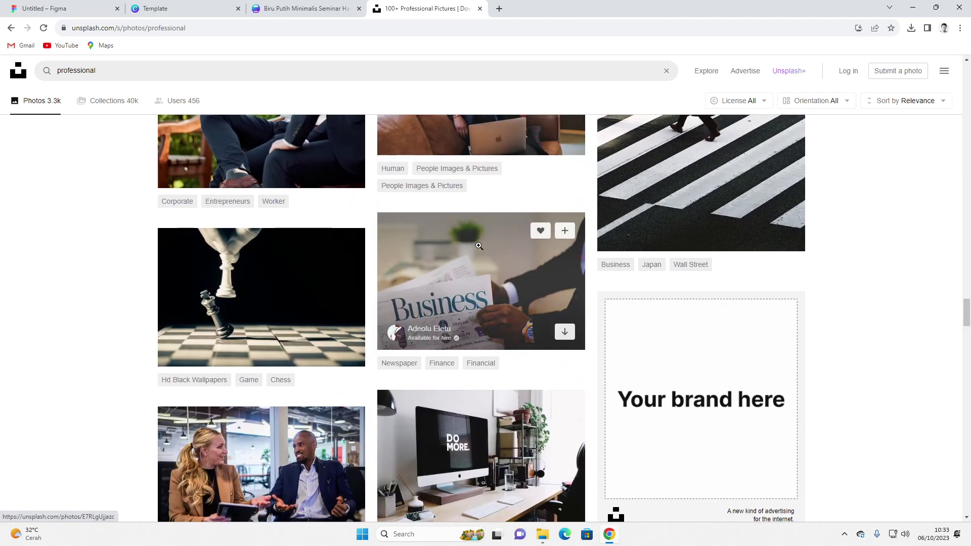
{"action": "right_click", "coordinate": [519, 286]}
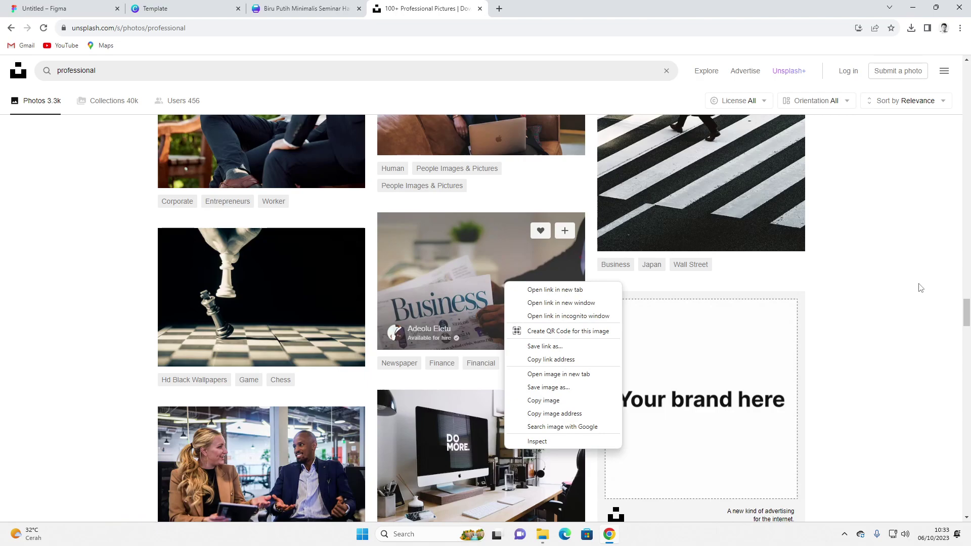
{"action": "left_click", "coordinate": [921, 288]}
{"action": "scroll", "coordinate": [921, 289], "scroll_direction": "down", "scroll_amount": 12}
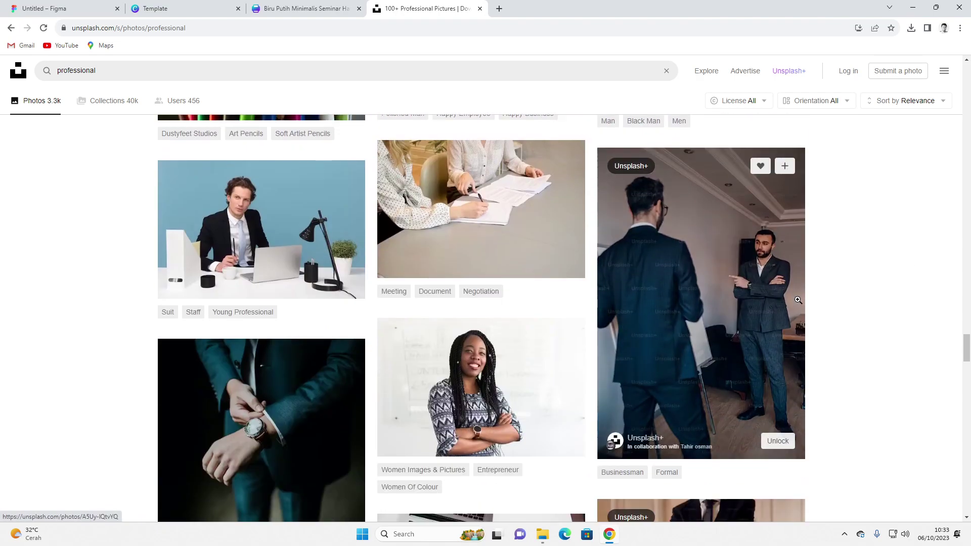
{"action": "scroll", "coordinate": [798, 300], "scroll_direction": "down", "scroll_amount": 12}
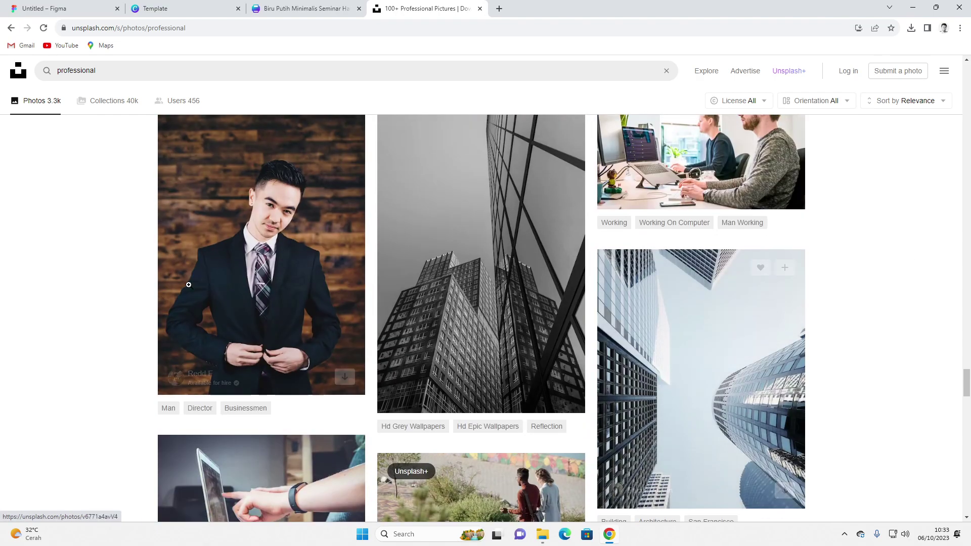
- Copy the suited man photo tagged Man, Director, Businessmen and paste it in Figma over the Professional Designer placeholder at X 920, Y 587
{"action": "right_click", "coordinate": [244, 260]}
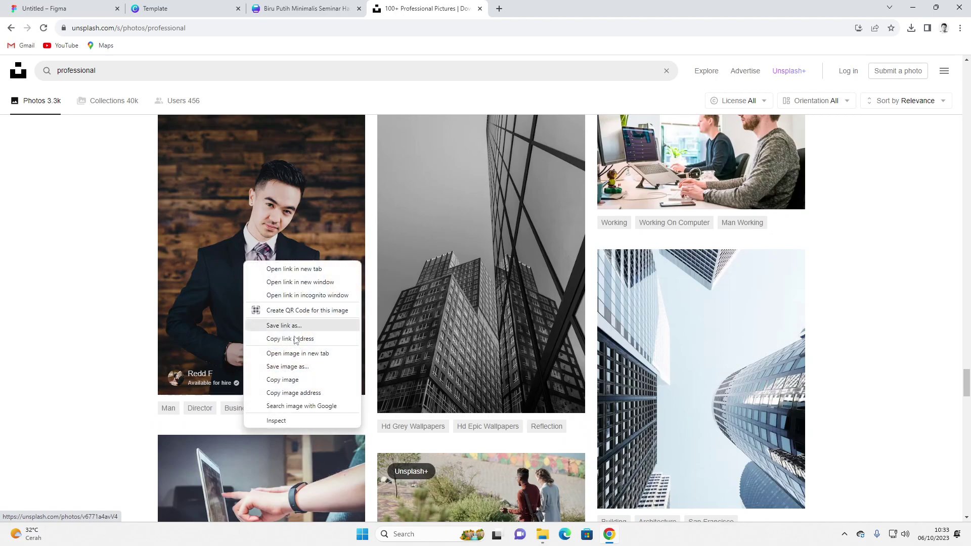
{"action": "left_click", "coordinate": [292, 380]}
{"action": "left_click", "coordinate": [61, 9]}
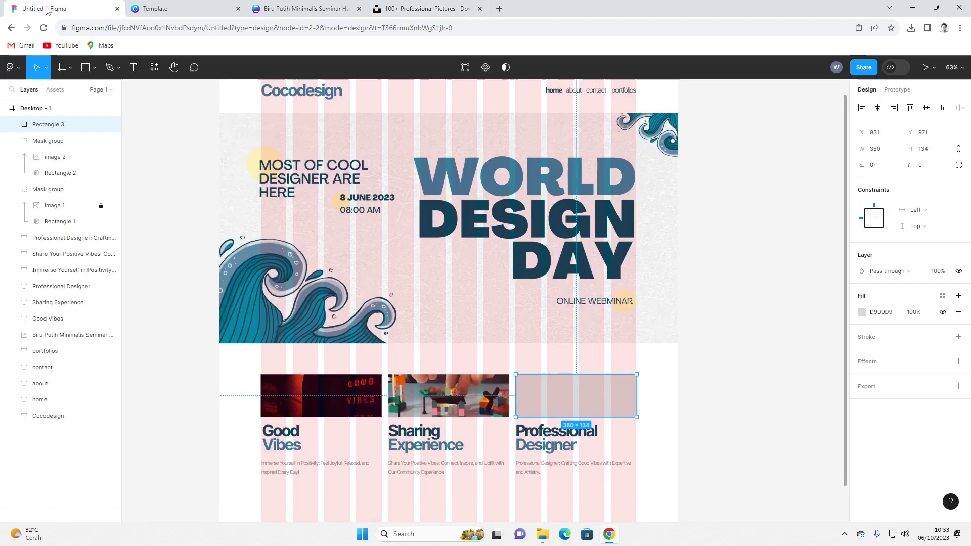
{"action": "left_click", "coordinate": [713, 358]}
{"action": "key", "text": "ctrl+v"}
{"action": "left_click_drag", "start_coordinate": [528, 355], "coordinate": [636, 427]}
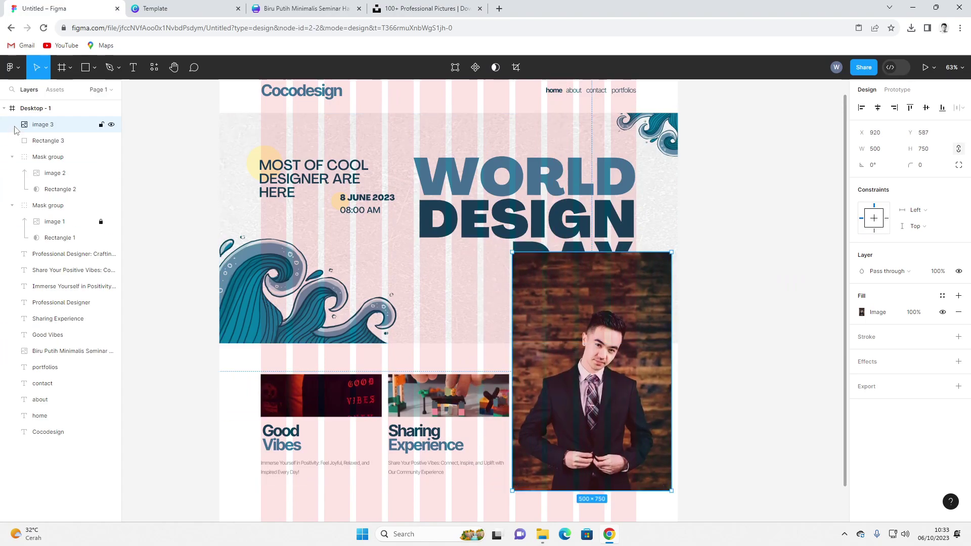
- Mask the suited man photo with Rectangle 3
{"action": "left_click", "coordinate": [48, 144], "text": "shift"}
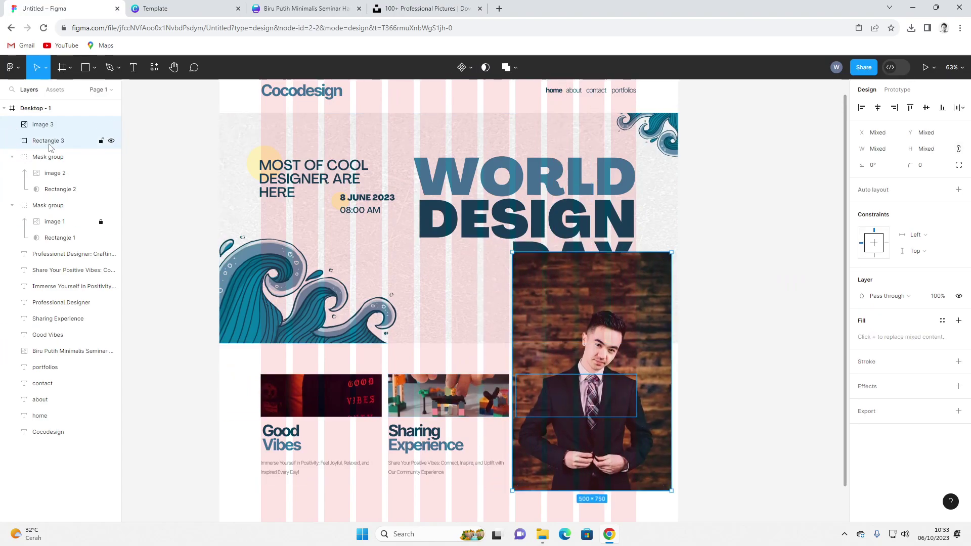
{"action": "right_click", "coordinate": [598, 392]}
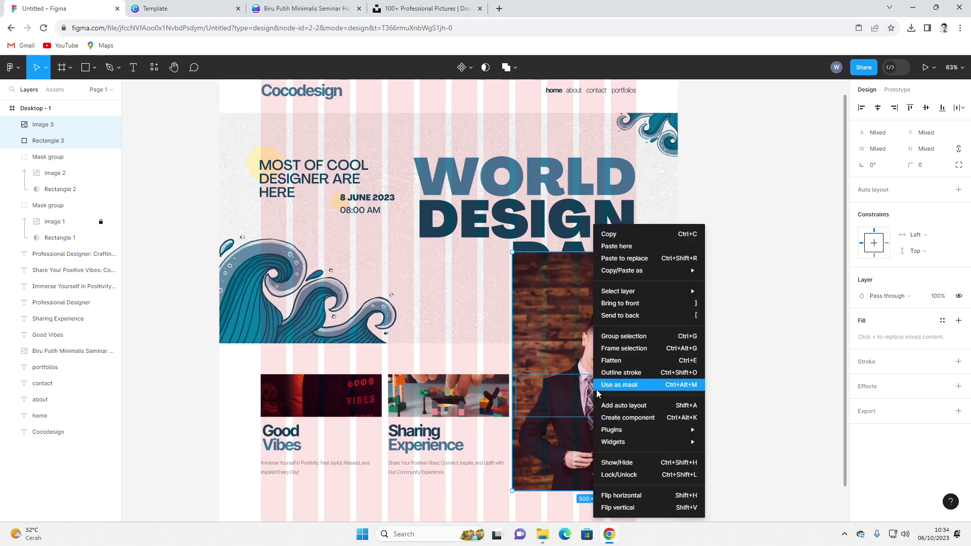
{"action": "left_click", "coordinate": [629, 386]}
- Review the whole page and check the alignment and spacing of the three masked column images
{"action": "scroll", "coordinate": [653, 362], "scroll_direction": "down", "scroll_amount": 5}
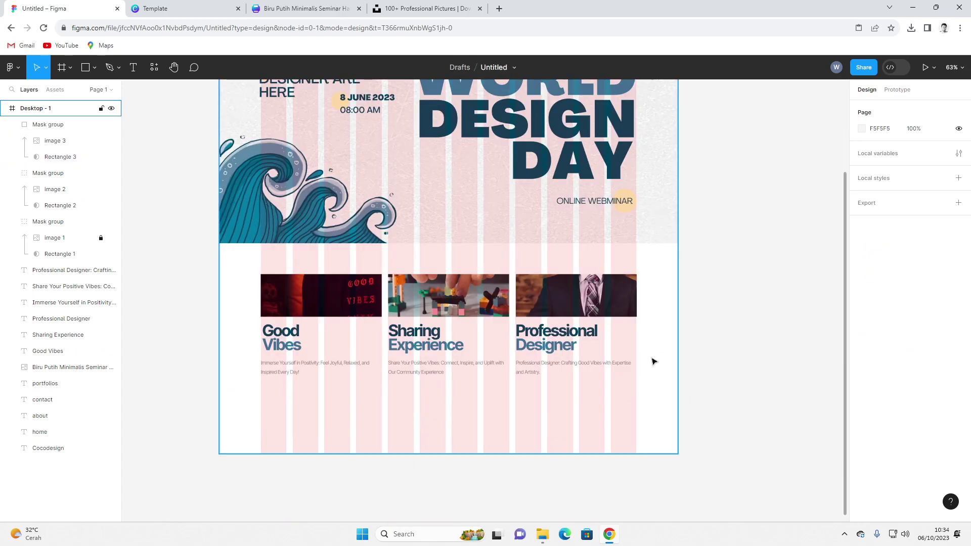
{"action": "scroll", "coordinate": [653, 362], "scroll_direction": "down", "scroll_amount": 2}
{"action": "left_click_drag", "start_coordinate": [652, 362], "coordinate": [698, 367]}
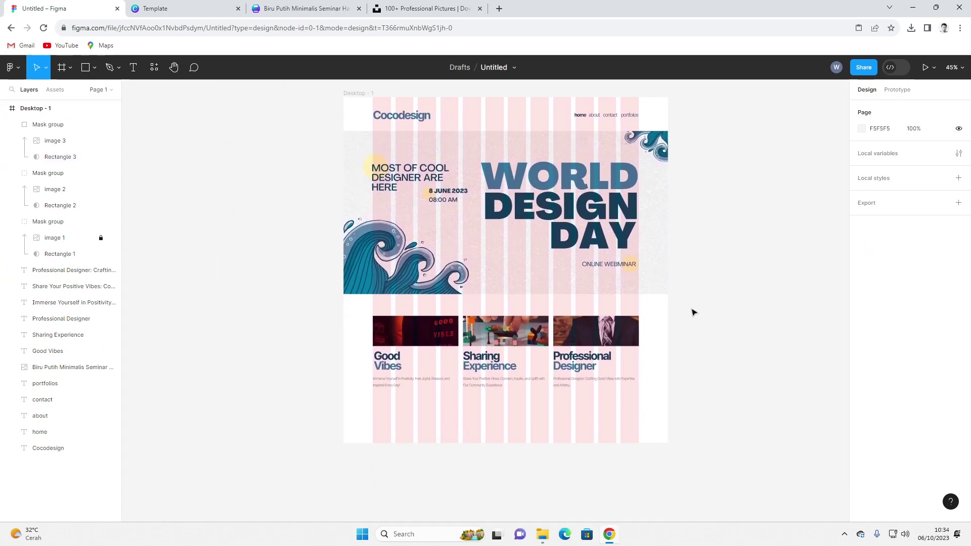
{"action": "left_click", "coordinate": [597, 331]}
{"action": "left_click", "coordinate": [506, 331], "text": "shift"}
{"action": "left_click", "coordinate": [402, 333], "text": "shift"}
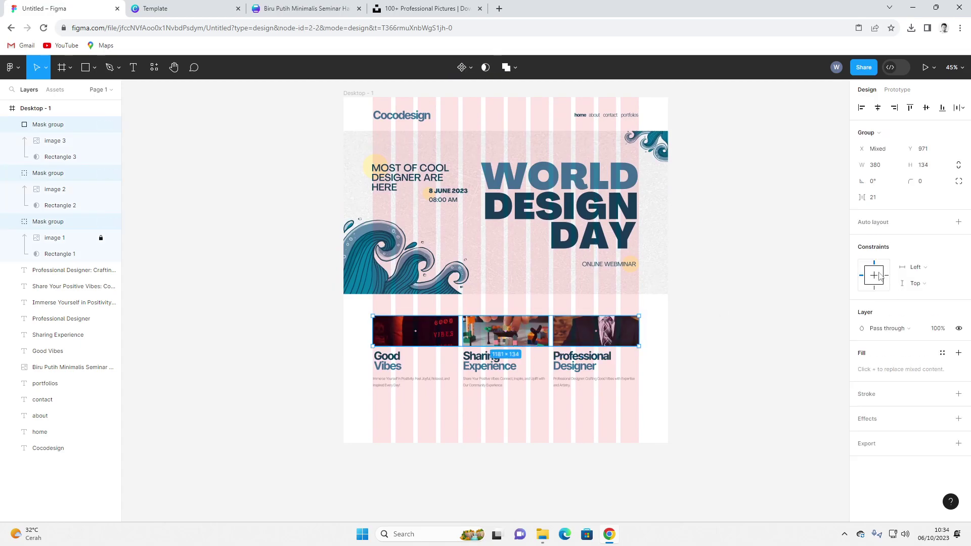
{"action": "left_click", "coordinate": [744, 345]}
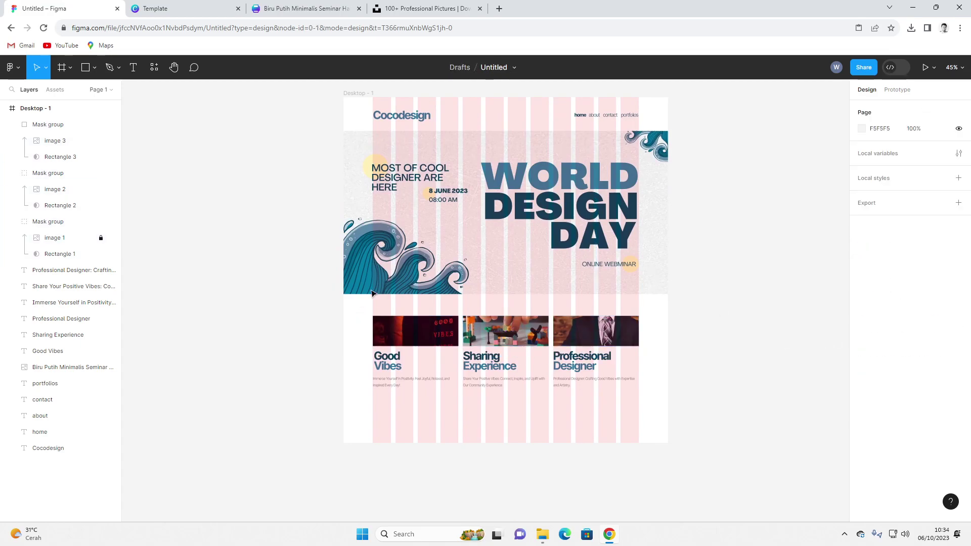
- Draw a 380 by 134 rectangle over the Good Vibes image and duplicate it over the Sharing Experience and Professional Designer images
{"action": "key", "text": "r"}
{"action": "mouse_move", "coordinate": [373, 317]}
{"action": "left_mouse_down"}
{"action": "mouse_move", "coordinate": [459, 346]}
{"action": "mouse_move", "coordinate": [392, 325]}
{"action": "mouse_move", "coordinate": [401, 336]}
{"action": "left_mouse_up"}
{"action": "scroll", "coordinate": [411, 337], "scroll_direction": "up", "scroll_amount": 5, "text": "ctrl"}
{"action": "left_click_drag", "start_coordinate": [472, 363], "coordinate": [698, 329]}
{"action": "scroll", "coordinate": [554, 334], "scroll_direction": "right", "scroll_amount": 5}
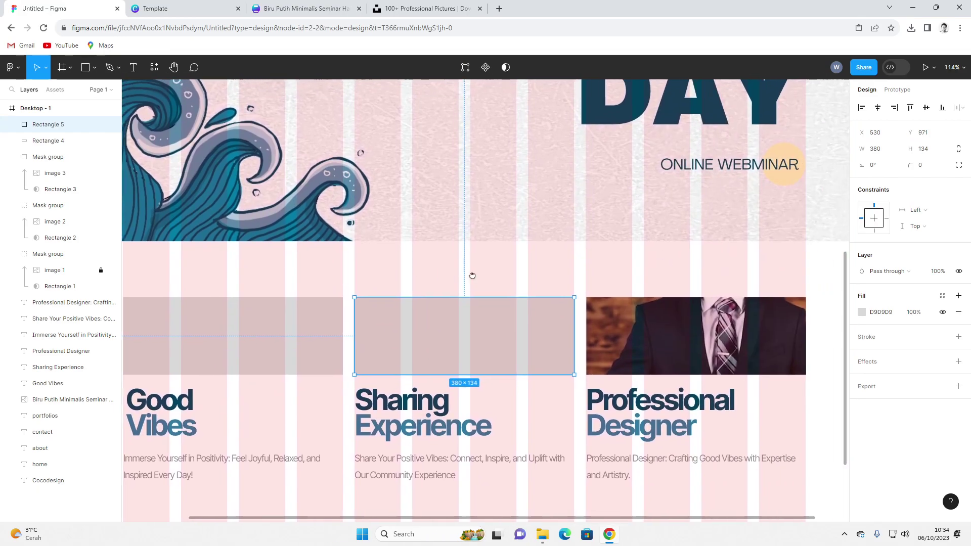
{"action": "left_click_drag", "start_coordinate": [486, 327], "coordinate": [718, 330], "text": "alt"}
- Change the fill of the rectangle covering the Good Vibes image from solid to a linear gradient
{"action": "left_click", "coordinate": [334, 328]}
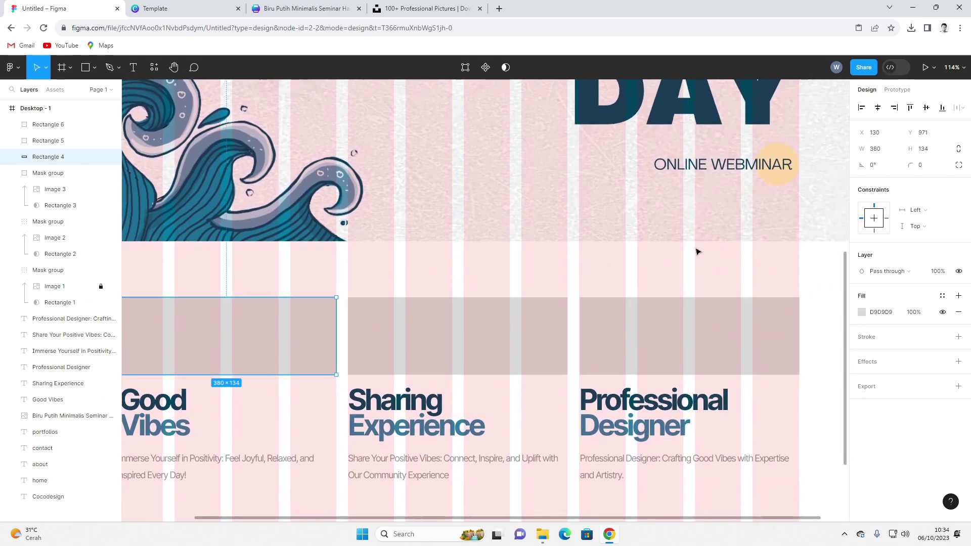
{"action": "left_click", "coordinate": [864, 313]}
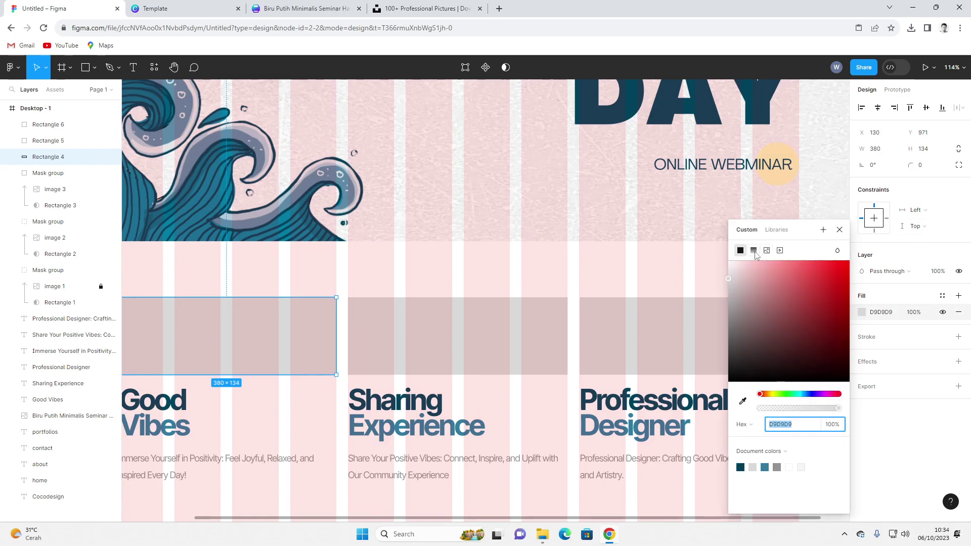
{"action": "left_click", "coordinate": [754, 251]}
{"action": "scroll", "coordinate": [329, 264], "scroll_direction": "left", "scroll_amount": 5}
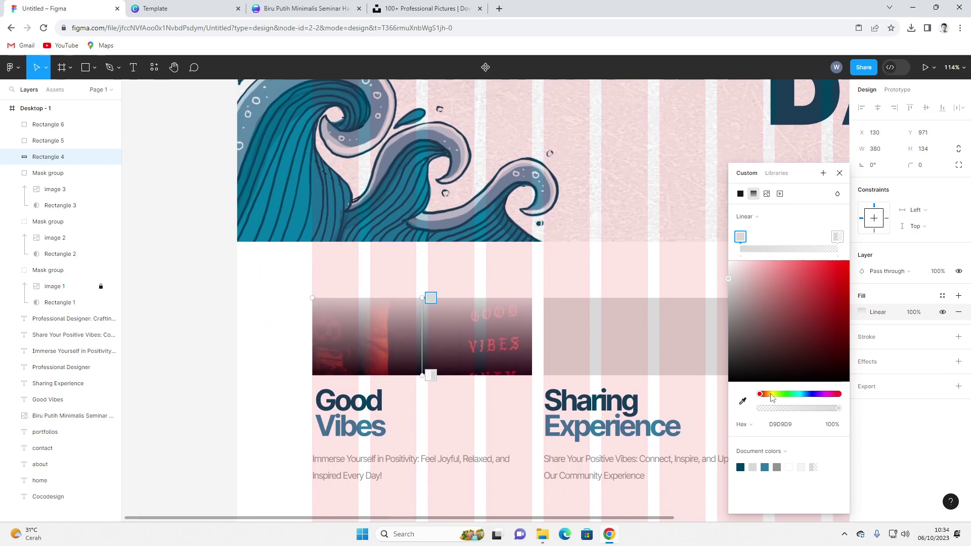
- Set the first gradient stop of the Good Vibes overlay to 007CA3 sampled from the wave, and run the gradient diagonally across the card
{"action": "left_click", "coordinate": [743, 402]}
{"action": "left_click", "coordinate": [495, 211]}
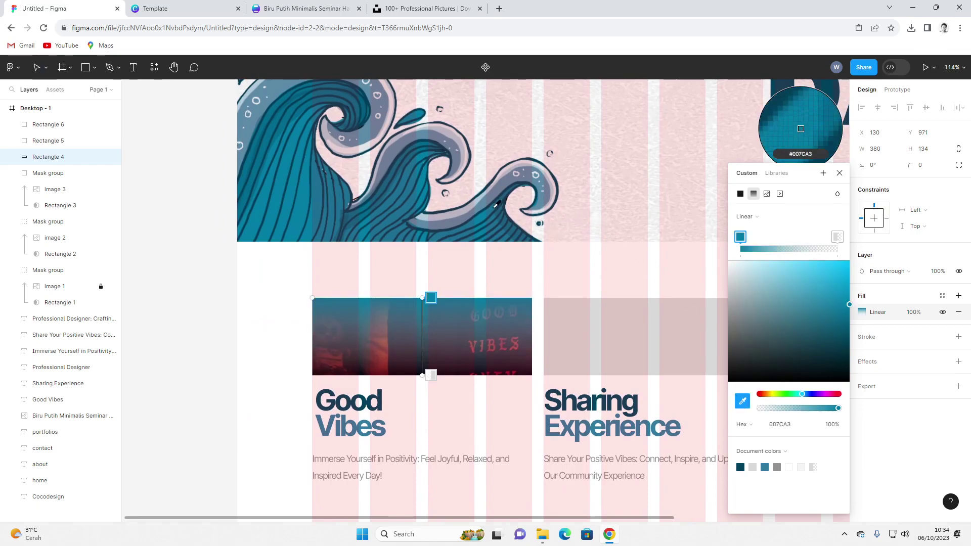
{"action": "left_click_drag", "start_coordinate": [429, 299], "coordinate": [482, 300]}
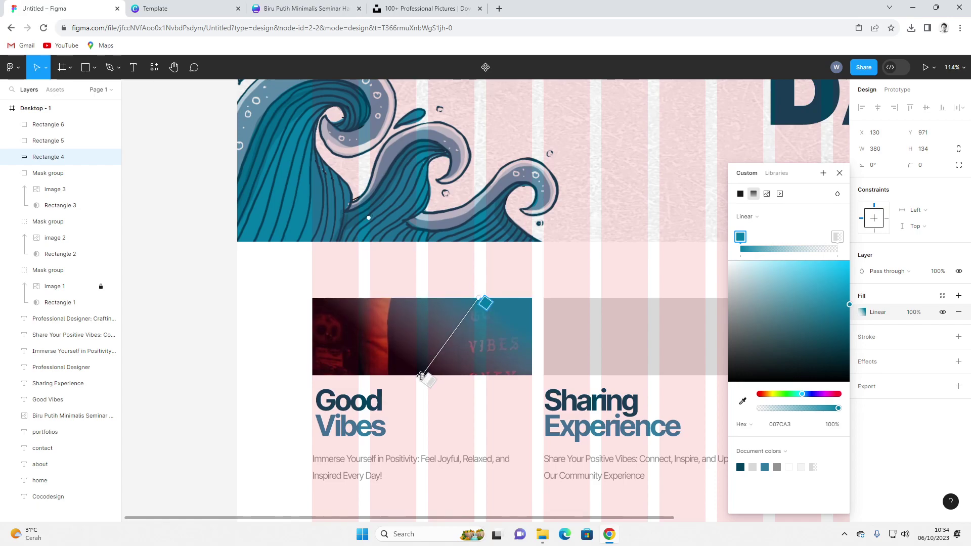
{"action": "left_click_drag", "start_coordinate": [421, 376], "coordinate": [311, 376]}
{"action": "scroll", "coordinate": [312, 371], "scroll_direction": "down", "scroll_amount": 5}
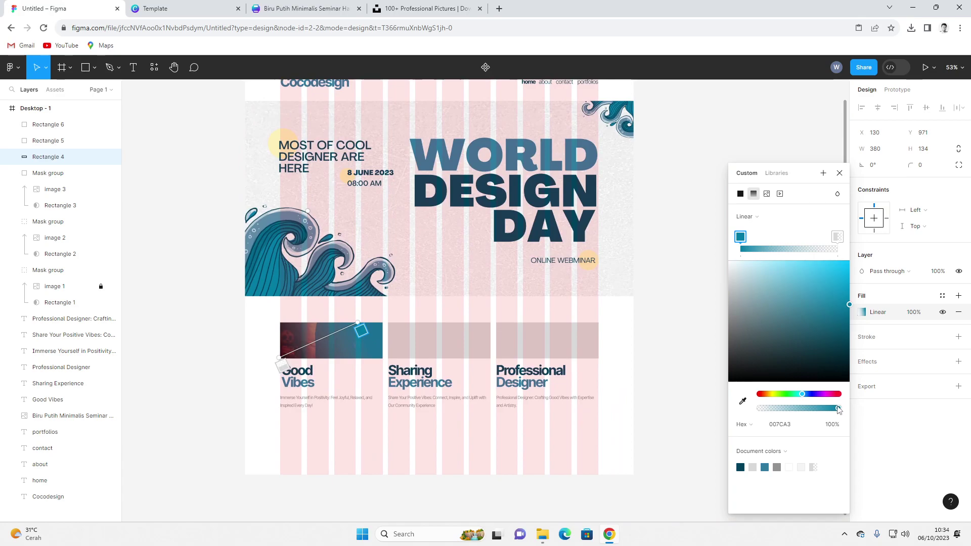
- Lower the teal gradient stop's opacity to 63% and shorten the gradient towards the Good Vibes overlay's lower-left corner
{"action": "left_click_drag", "start_coordinate": [839, 408], "coordinate": [810, 409]}
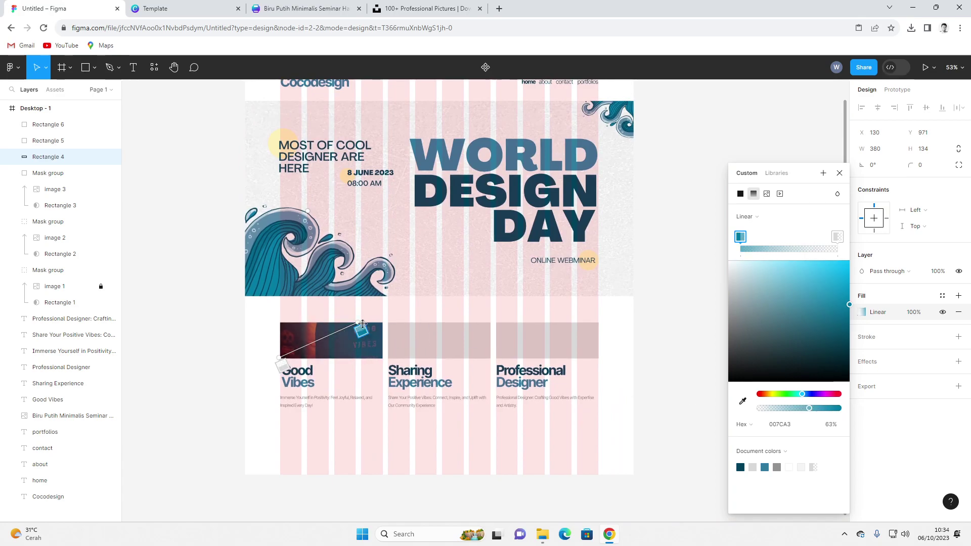
{"action": "left_click_drag", "start_coordinate": [358, 322], "coordinate": [317, 342]}
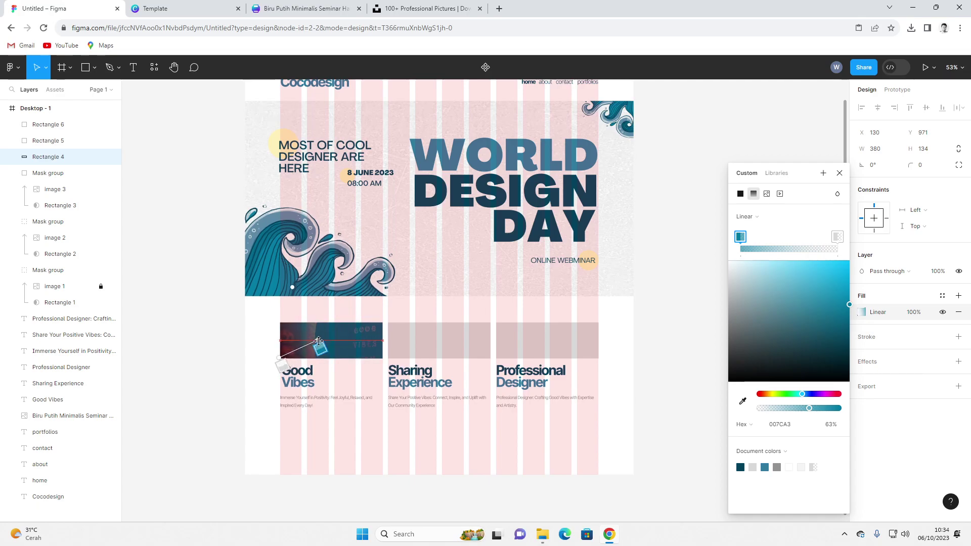
{"action": "left_click", "coordinate": [273, 322]}
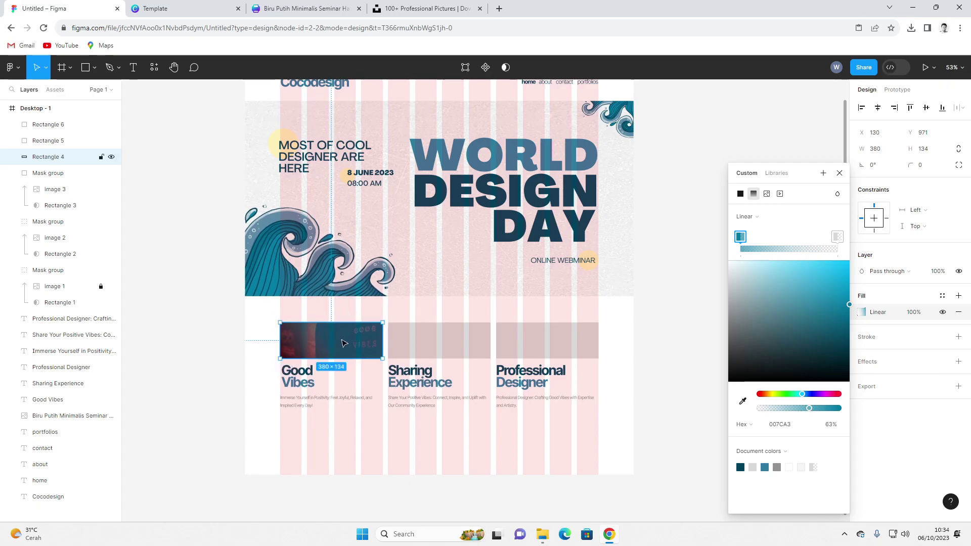
- Replace the grey overlays on the Sharing Experience and Professional Designer images with copies of the Good Vibes gradient overlay
{"action": "left_click", "coordinate": [490, 347]}
{"action": "key", "text": "Delete"}
{"action": "left_click", "coordinate": [506, 346]}
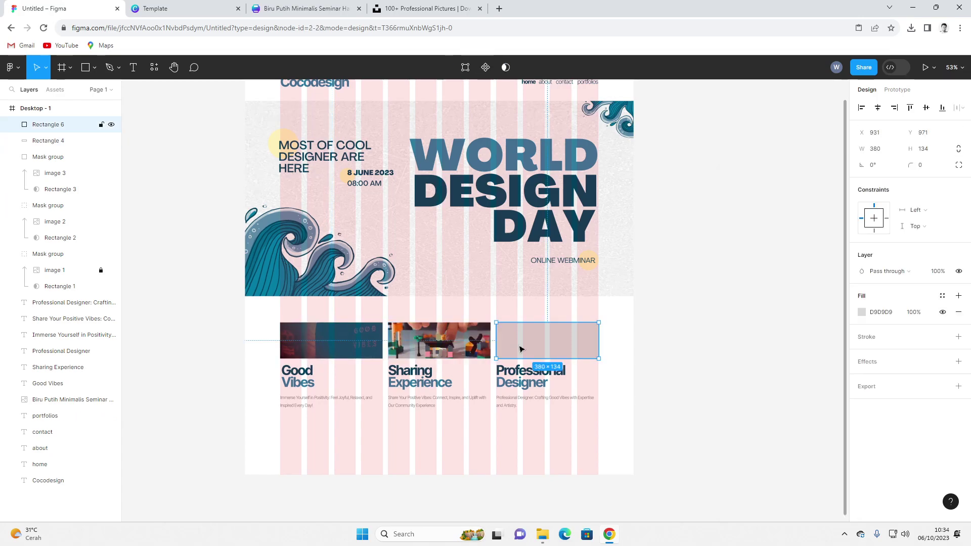
{"action": "key", "text": "Delete"}
{"action": "left_click", "coordinate": [327, 349]}
{"action": "left_click_drag", "start_coordinate": [327, 349], "coordinate": [592, 345]}
{"action": "left_click", "coordinate": [678, 341]}
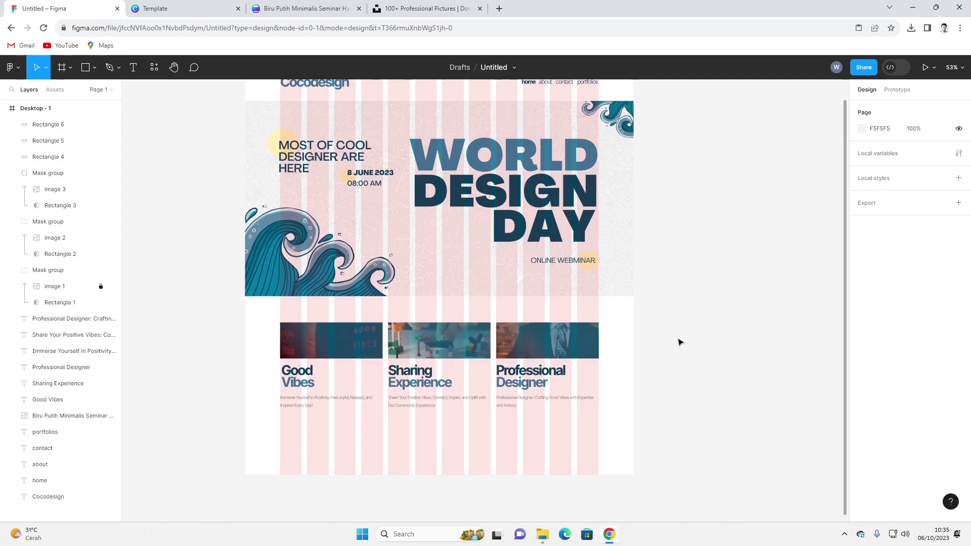
{"action": "scroll", "coordinate": [660, 373], "scroll_direction": "down", "scroll_amount": 3}
{"action": "scroll", "coordinate": [660, 372], "scroll_direction": "up", "scroll_amount": 3}
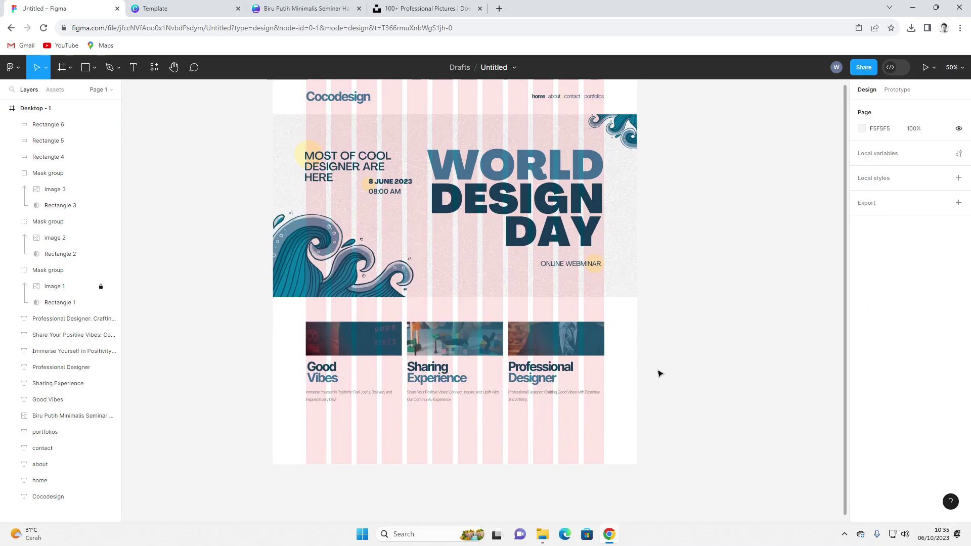
{"action": "left_click", "coordinate": [356, 349]}
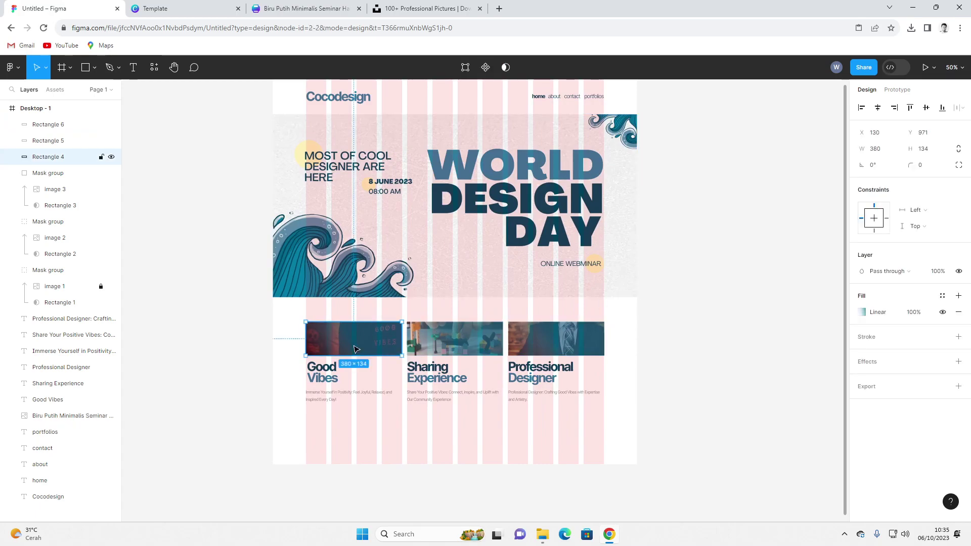
{"action": "left_click", "coordinate": [661, 341]}
{"action": "scroll", "coordinate": [641, 336], "scroll_direction": "down", "scroll_amount": 1}
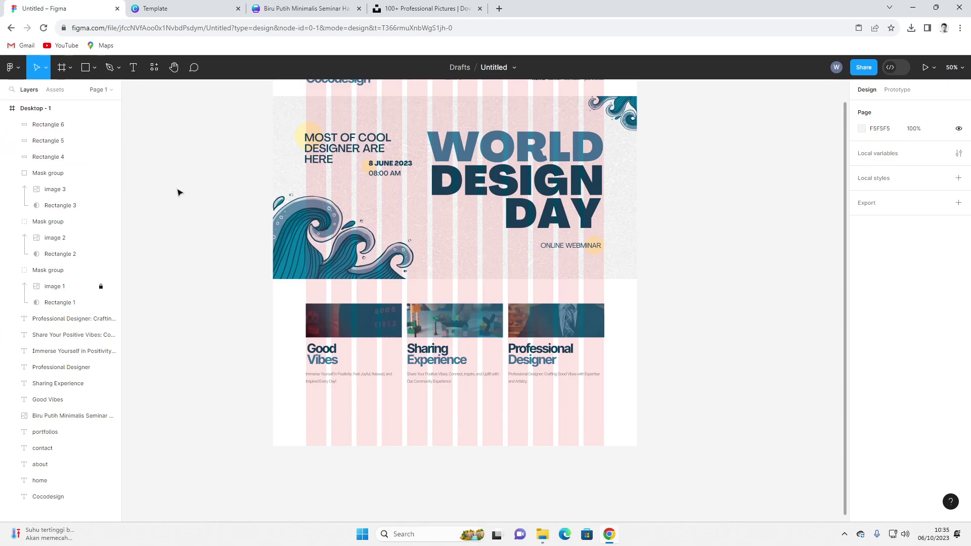
{"action": "scroll", "coordinate": [197, 218], "scroll_direction": "up", "scroll_amount": 3}
- Extend the Desktop - 1 frame downward to make room for another section below the three cards
{"action": "left_click", "coordinate": [41, 109]}
{"action": "scroll", "coordinate": [455, 354], "scroll_direction": "down", "scroll_amount": 4}
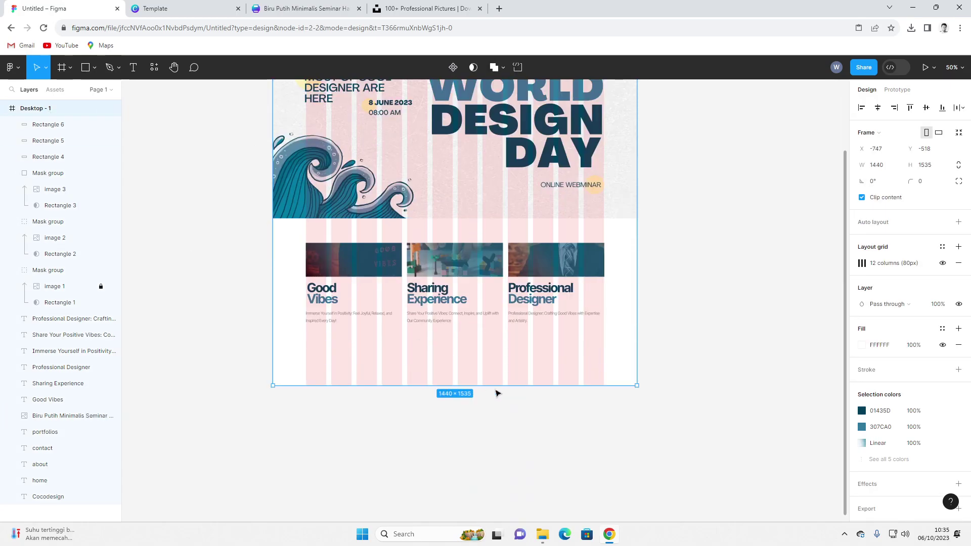
{"action": "left_click_drag", "start_coordinate": [500, 385], "coordinate": [500, 508]}
{"action": "left_click", "coordinate": [692, 355]}
{"action": "left_click_drag", "start_coordinate": [693, 356], "coordinate": [682, 375]}
- Move the three feature cards with their headings and descriptions slightly down, away from the hero banner
{"action": "scroll", "coordinate": [682, 376], "scroll_direction": "up", "scroll_amount": 5}
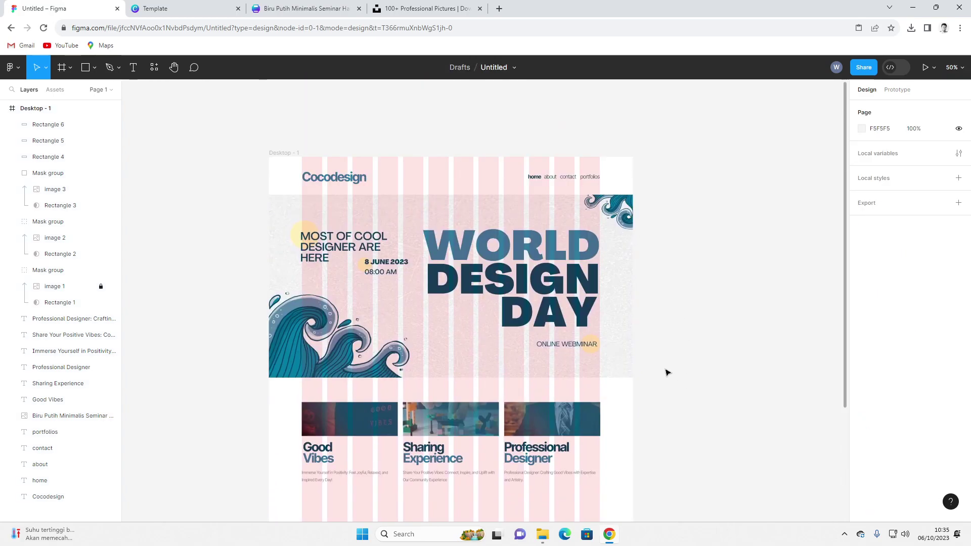
{"action": "scroll", "coordinate": [668, 373], "scroll_direction": "down", "scroll_amount": 2}
{"action": "left_click_drag", "start_coordinate": [658, 365], "coordinate": [297, 460]}
{"action": "mouse_move", "coordinate": [356, 389]}
{"action": "left_mouse_down"}
{"action": "mouse_move", "coordinate": [355, 408]}
{"action": "mouse_move", "coordinate": [356, 400]}
{"action": "left_mouse_up"}
{"action": "left_click", "coordinate": [765, 345]}
- Duplicate the Good Vibes heading into the empty area below the first card, aligned with the first grid column
{"action": "scroll", "coordinate": [669, 298], "scroll_direction": "down", "scroll_amount": 3}
{"action": "scroll", "coordinate": [665, 301], "scroll_direction": "down", "scroll_amount": 4}
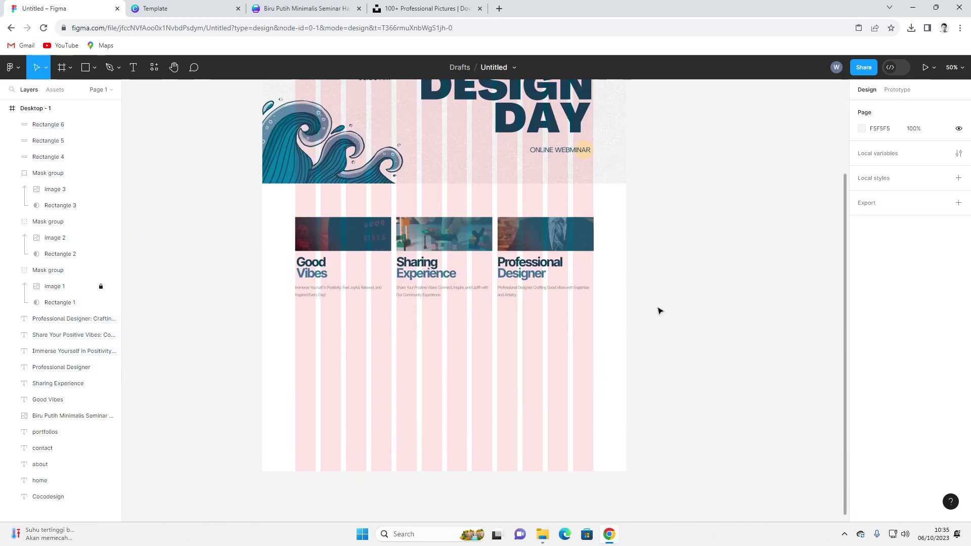
{"action": "left_click", "coordinate": [322, 275]}
{"action": "left_click_drag", "start_coordinate": [318, 282], "coordinate": [317, 371]}
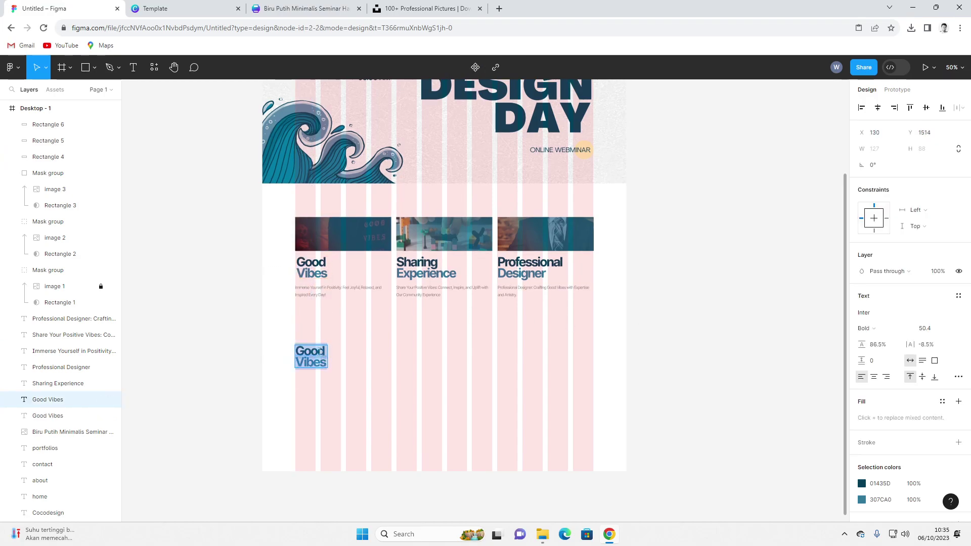
- Change the duplicated heading's text to "Our Portfolio" and move it slightly up
{"action": "double_click", "coordinate": [321, 353]}
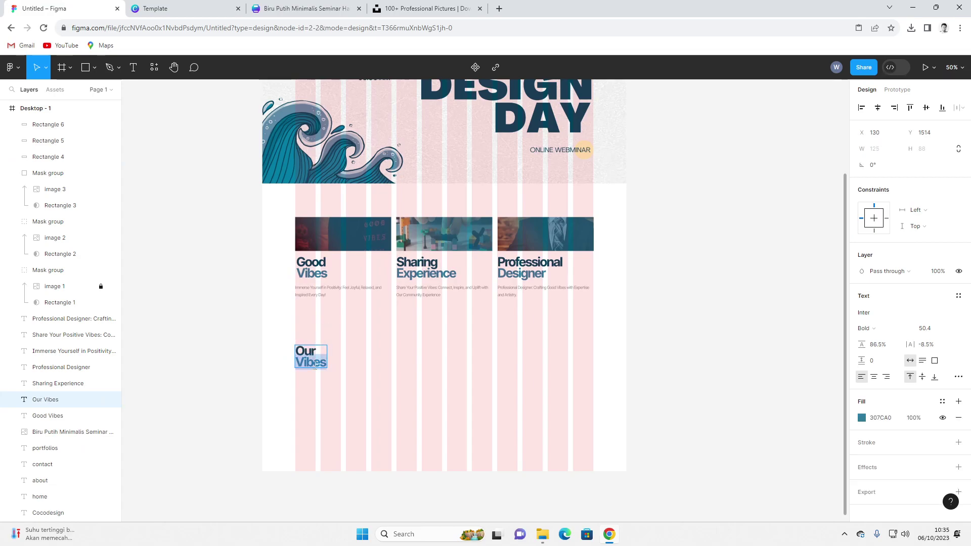
{"action": "type", "text": "Portfolio"}
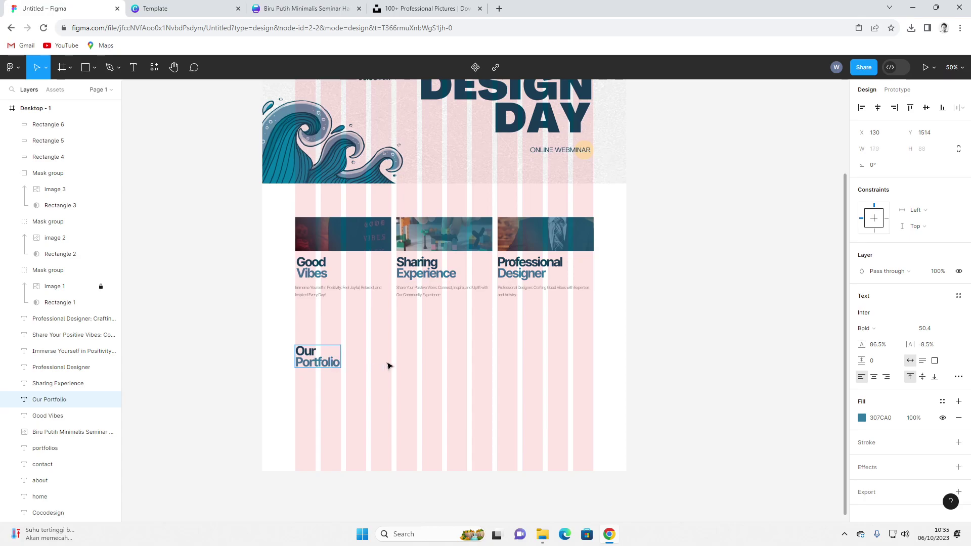
{"action": "left_click", "coordinate": [389, 366]}
{"action": "left_click_drag", "start_coordinate": [312, 360], "coordinate": [312, 353]}
{"action": "left_click", "coordinate": [438, 376]}
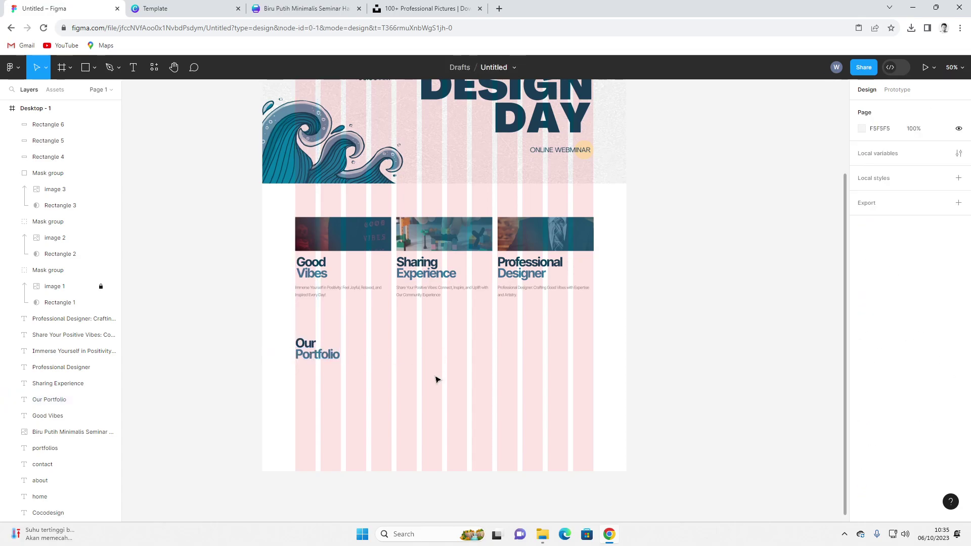
- Switch to Unsplash and search its photos for "design"
{"action": "left_click", "coordinate": [423, 9]}
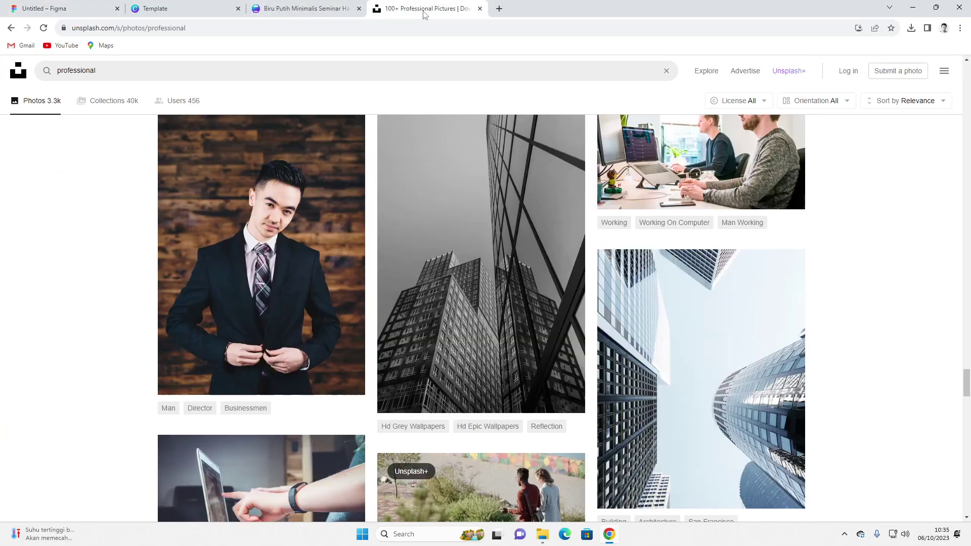
{"action": "scroll", "coordinate": [493, 130], "scroll_direction": "down", "scroll_amount": 1}
{"action": "scroll", "coordinate": [494, 129], "scroll_direction": "up", "scroll_amount": 2}
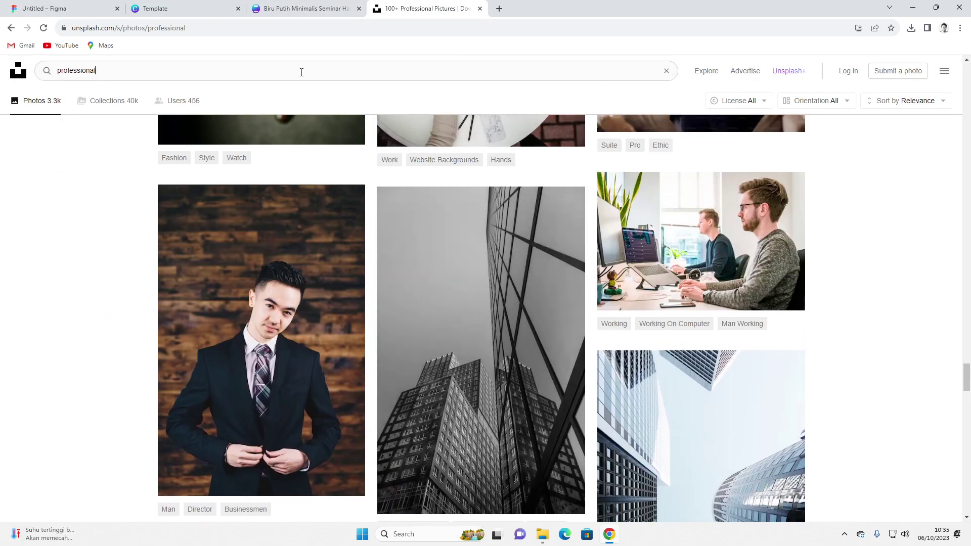
{"action": "left_click", "coordinate": [342, 70]}
{"action": "type", "text": "design"}
{"action": "key", "text": "Return"}
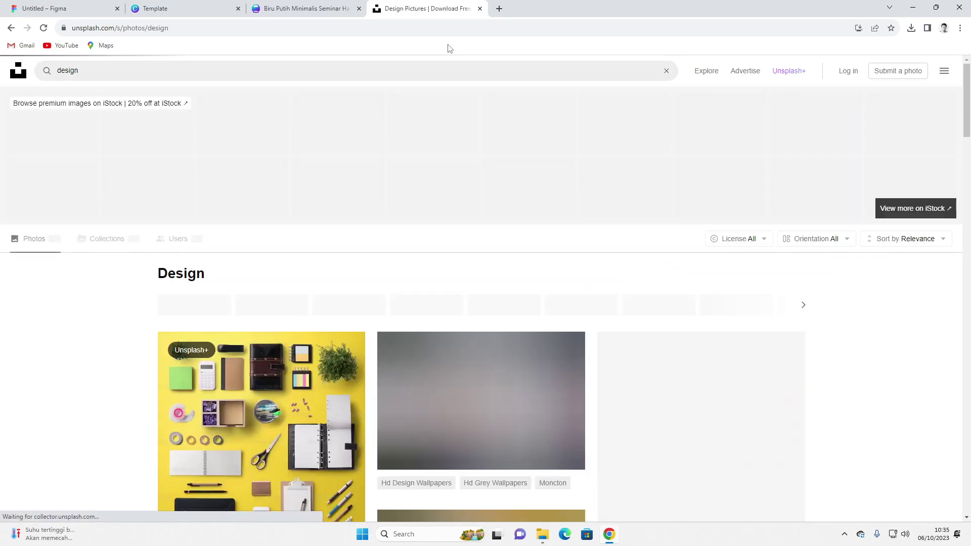
- Copy the photo of the orange Change by Design book from the search results
{"action": "scroll", "coordinate": [503, 258], "scroll_direction": "down", "scroll_amount": 4}
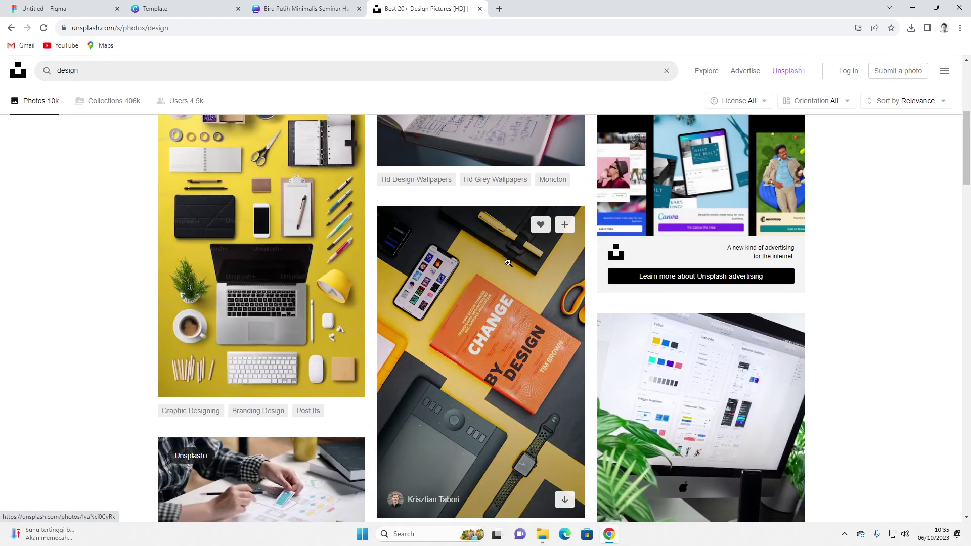
{"action": "scroll", "coordinate": [509, 263], "scroll_direction": "down", "scroll_amount": 2}
{"action": "right_click", "coordinate": [449, 234]}
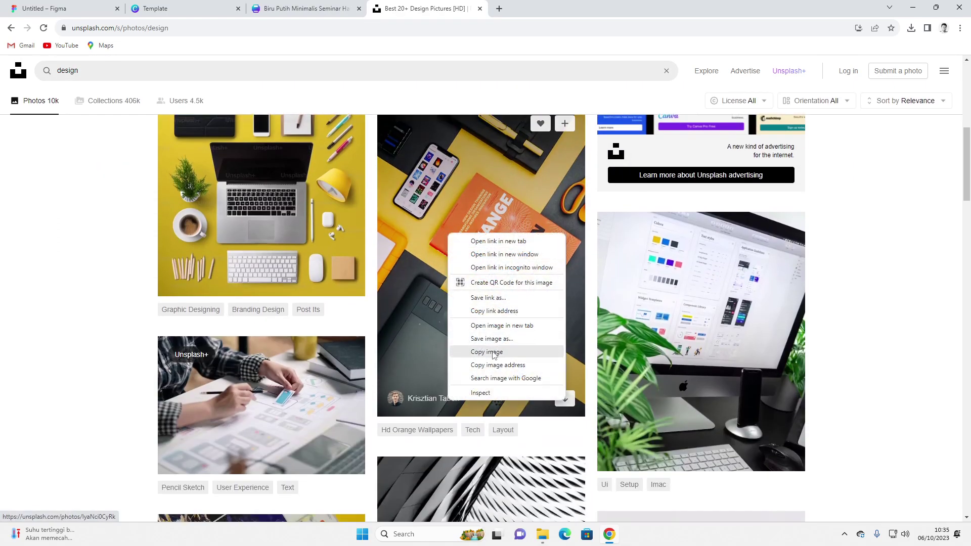
{"action": "left_click", "coordinate": [493, 352]}
- Return to the Figma design and extend the Desktop - 1 frame downward to a height of about 2753
{"action": "left_click", "coordinate": [48, 8]}
{"action": "scroll", "coordinate": [430, 319], "scroll_direction": "down", "scroll_amount": 2}
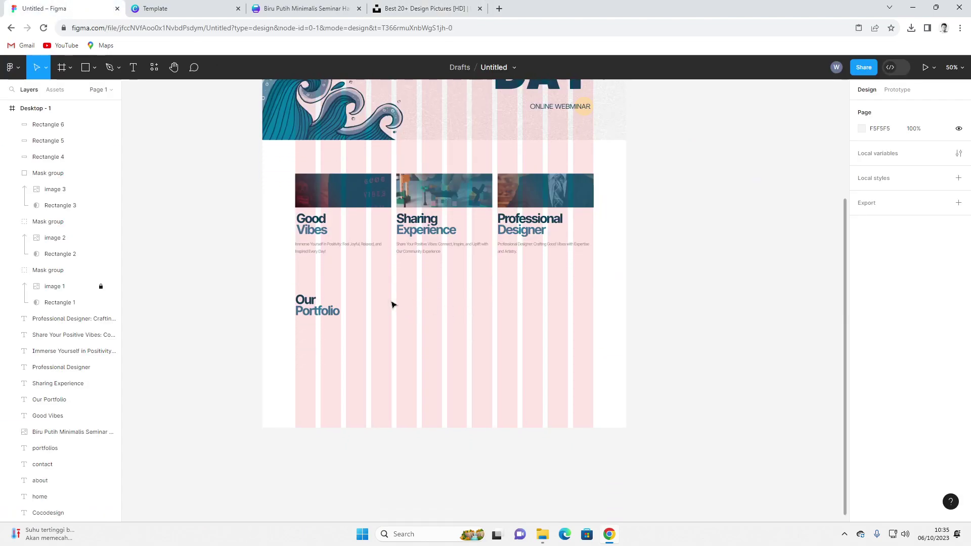
{"action": "scroll", "coordinate": [392, 304], "scroll_direction": "down", "scroll_amount": 1}
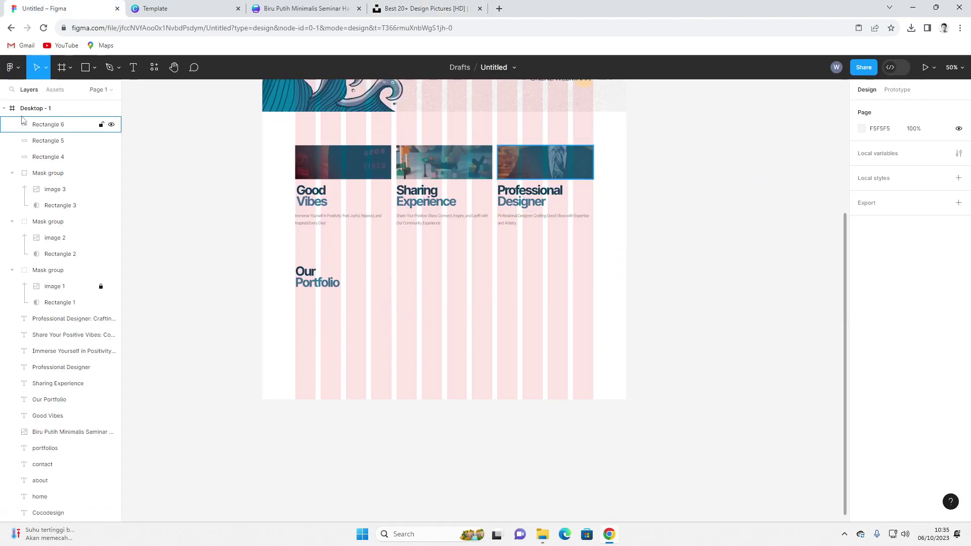
{"action": "left_click", "coordinate": [481, 401]}
{"action": "left_click_drag", "start_coordinate": [481, 436], "coordinate": [481, 519]}
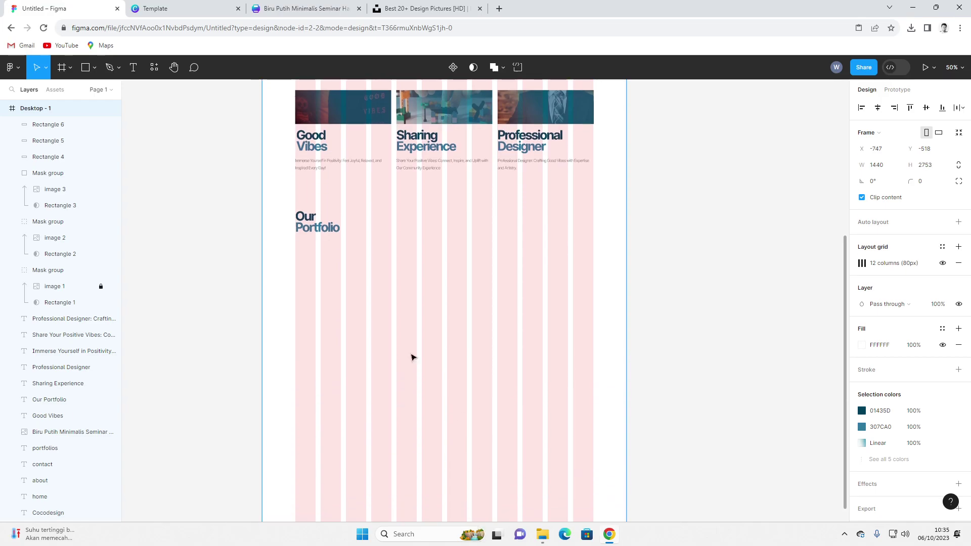
- Draw a rectangle below the Our Portfolio heading, move it to the middle columns and widen it to 578 × 543
{"action": "key", "text": "r"}
{"action": "mouse_move", "coordinate": [296, 261]}
{"action": "left_mouse_down"}
{"action": "mouse_move", "coordinate": [492, 399]}
{"action": "mouse_move", "coordinate": [385, 396]}
{"action": "mouse_move", "coordinate": [392, 399]}
{"action": "left_mouse_up"}
{"action": "mouse_move", "coordinate": [350, 354]}
{"action": "left_mouse_down"}
{"action": "mouse_move", "coordinate": [434, 327]}
{"action": "mouse_move", "coordinate": [466, 327]}
{"action": "mouse_move", "coordinate": [450, 337]}
{"action": "mouse_move", "coordinate": [515, 320]}
{"action": "left_mouse_up"}
{"action": "left_click_drag", "start_coordinate": [396, 305], "coordinate": [370, 303]}
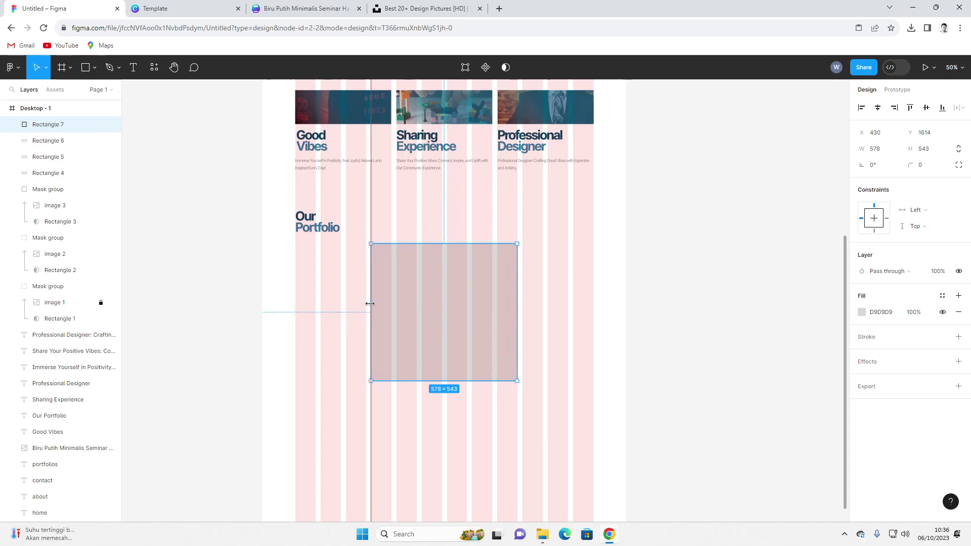
- Lengthen the middle portfolio rectangle downward and fill it with the copied book photo
{"action": "left_click_drag", "start_coordinate": [443, 375], "coordinate": [442, 428]}
{"action": "left_click_drag", "start_coordinate": [434, 348], "coordinate": [435, 357]}
{"action": "key", "text": "ctrl+v"}
{"action": "left_click", "coordinate": [537, 322]}
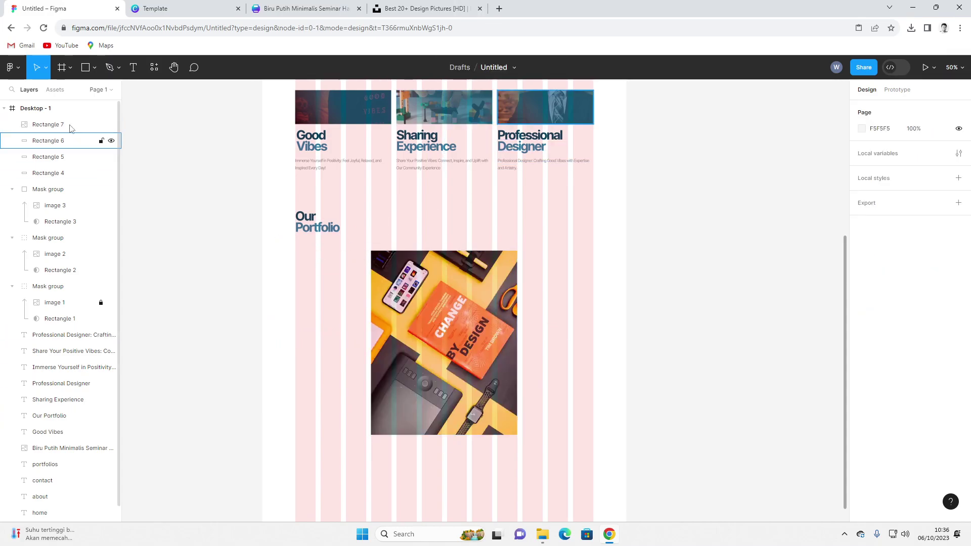
- Build two stacked rectangles of about 280 × 343 left of the book photo, and duplicate the pair on its right side
{"action": "left_click", "coordinate": [86, 67]}
{"action": "mouse_move", "coordinate": [300, 252]}
{"action": "left_mouse_down"}
{"action": "mouse_move", "coordinate": [362, 301]}
{"action": "mouse_move", "coordinate": [367, 336]}
{"action": "mouse_move", "coordinate": [349, 406]}
{"action": "left_mouse_up"}
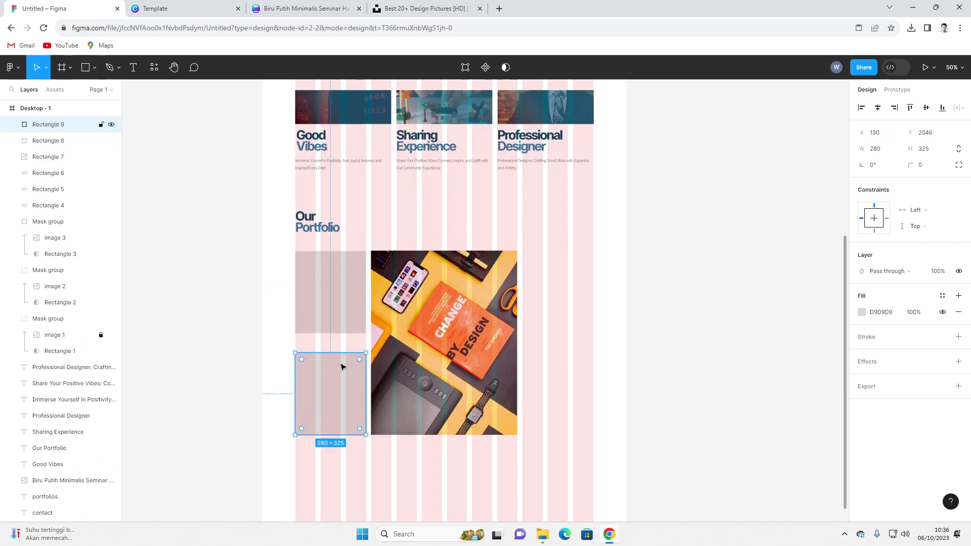
{"action": "left_click_drag", "start_coordinate": [336, 353], "coordinate": [338, 348]}
{"action": "left_click", "coordinate": [335, 330]}
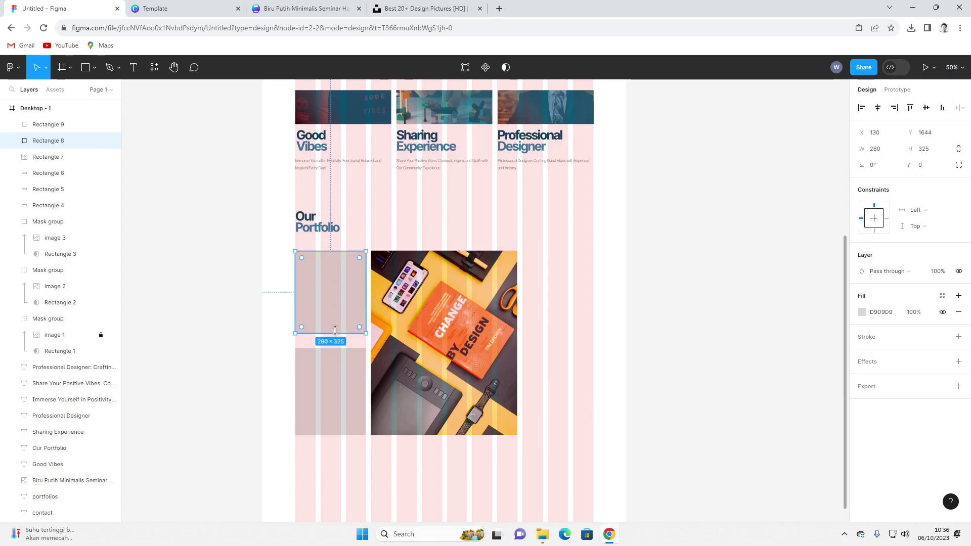
{"action": "left_click_drag", "start_coordinate": [282, 289], "coordinate": [575, 361]}
{"action": "left_click", "coordinate": [627, 331]}
- Fill the upper-left portfolio rectangle with the Unsplash photo of an iMac desk setup with green plants
{"action": "left_click", "coordinate": [304, 288]}
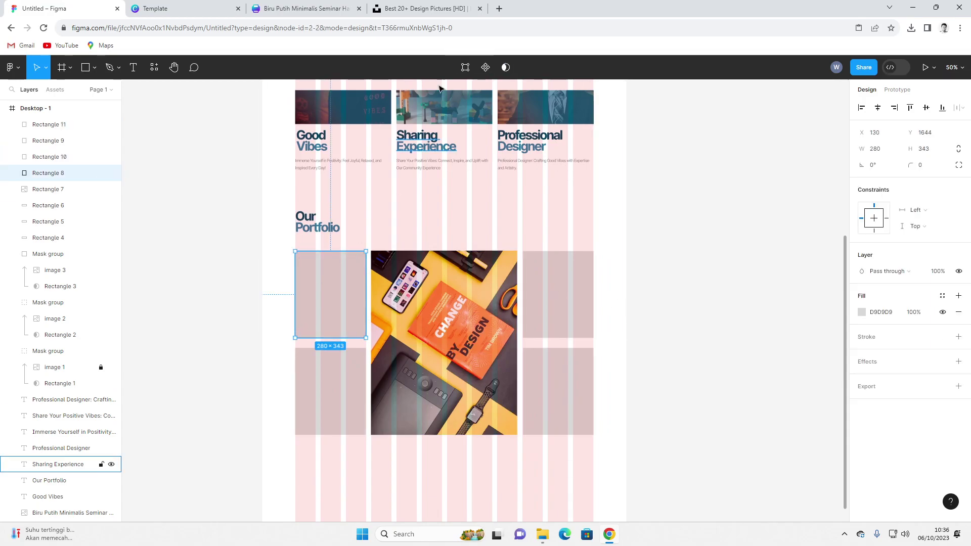
{"action": "left_click", "coordinate": [422, 9]}
{"action": "scroll", "coordinate": [662, 164], "scroll_direction": "down", "scroll_amount": 4}
{"action": "right_click", "coordinate": [663, 164]}
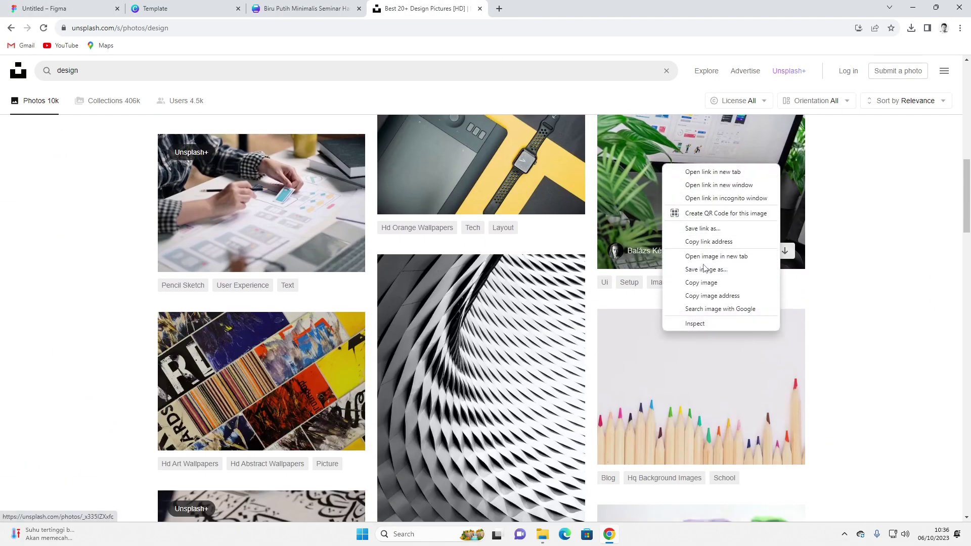
{"action": "left_click", "coordinate": [706, 282]}
{"action": "left_click", "coordinate": [93, 6]}
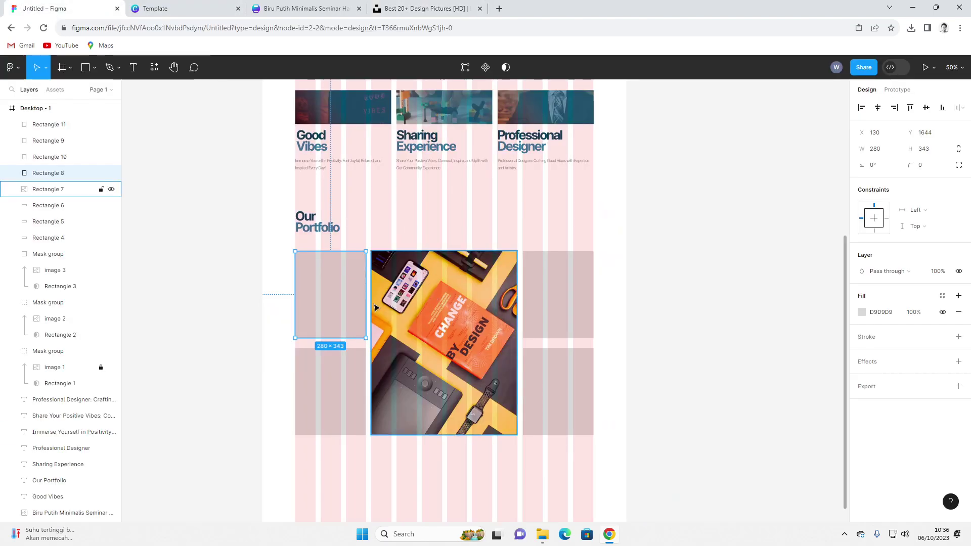
{"action": "key", "text": "ctrl+v"}
- Fill the upper-right portfolio rectangle with the Unsplash photo of diagonal strips of colourful abstract art
{"action": "left_click", "coordinate": [347, 380]}
{"action": "left_click", "coordinate": [422, 9]}
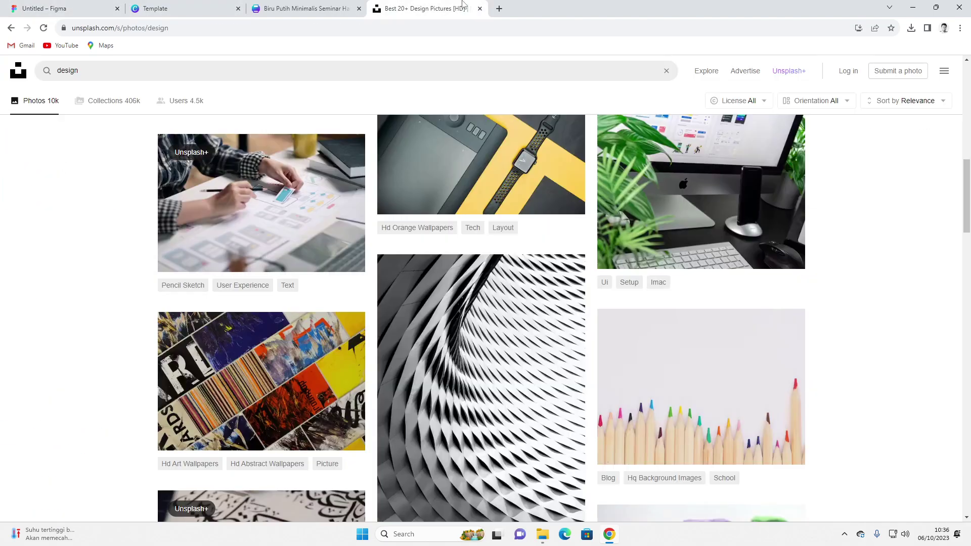
{"action": "scroll", "coordinate": [294, 236], "scroll_direction": "down", "scroll_amount": 3}
{"action": "right_click", "coordinate": [294, 235]}
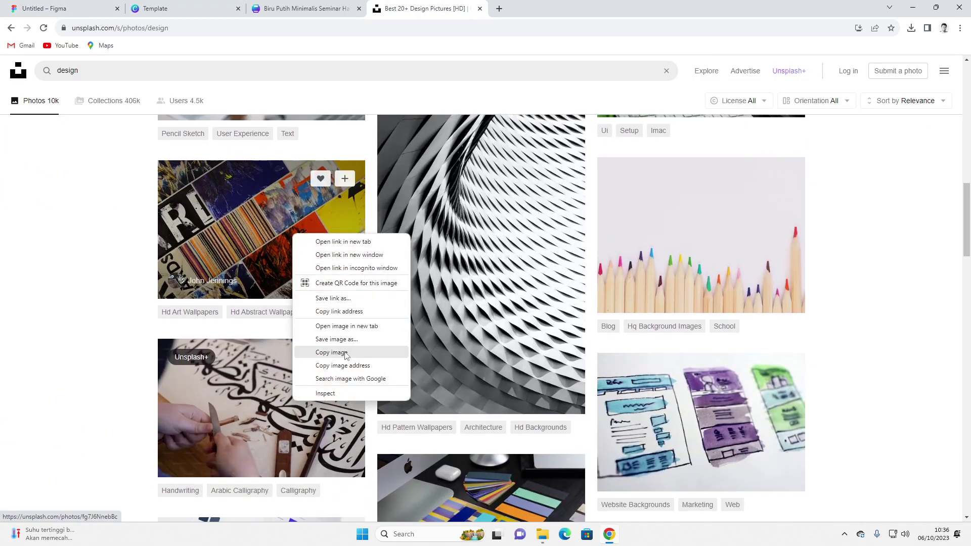
{"action": "left_click", "coordinate": [346, 353]}
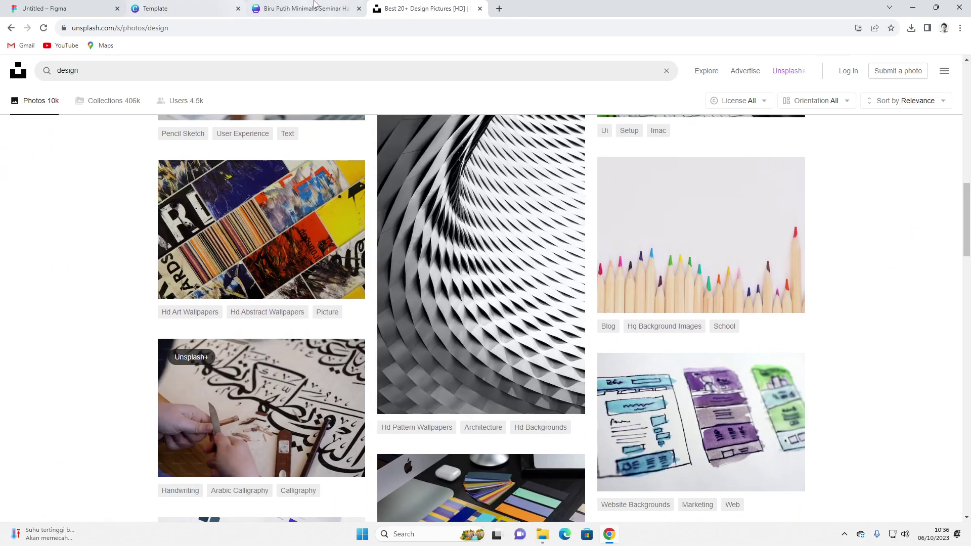
{"action": "left_click", "coordinate": [87, 4]}
{"action": "left_click", "coordinate": [553, 302]}
{"action": "key", "text": "ctrl+v"}
- Fill the lower-left portfolio rectangle with the Unsplash photo of a tablet showing colour swatches in front of a monitor
{"action": "left_click", "coordinate": [563, 393]}
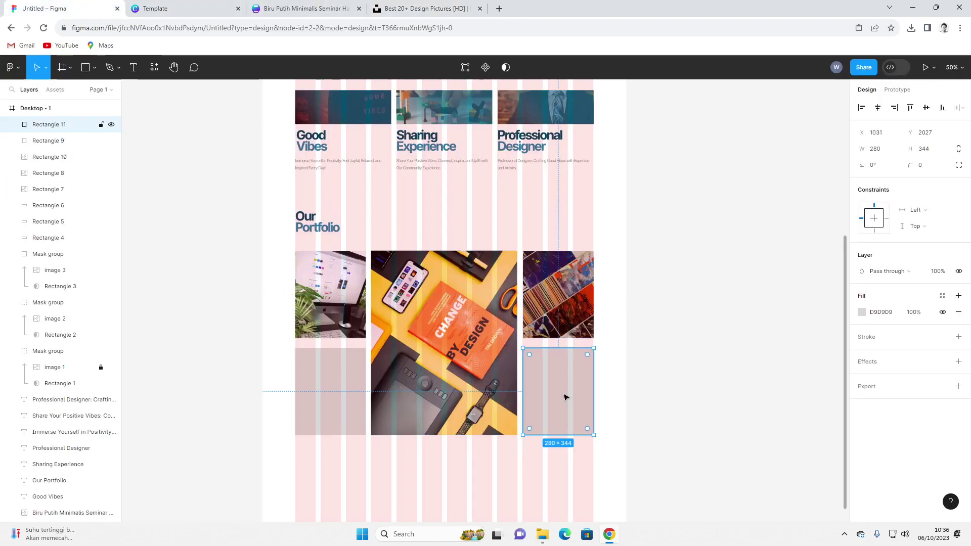
{"action": "left_click", "coordinate": [425, 8]}
{"action": "scroll", "coordinate": [538, 253], "scroll_direction": "down", "scroll_amount": 5}
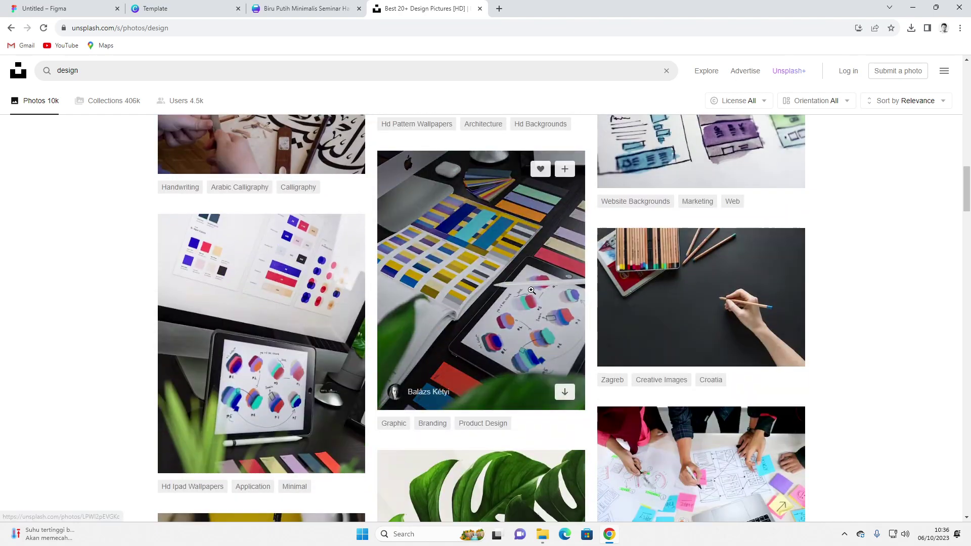
{"action": "scroll", "coordinate": [539, 253], "scroll_direction": "down", "scroll_amount": 5}
{"action": "right_click", "coordinate": [669, 227]}
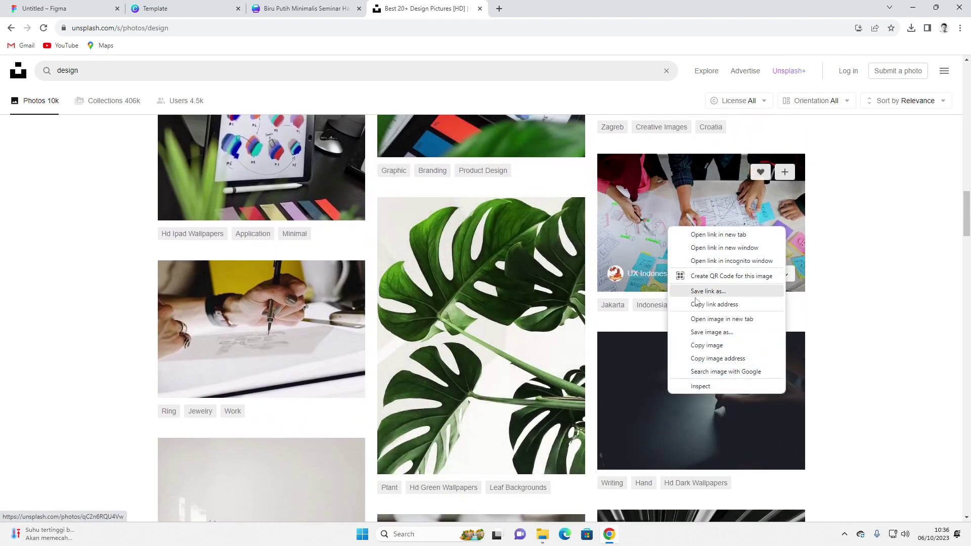
{"action": "scroll", "coordinate": [300, 208], "scroll_direction": "up", "scroll_amount": 3}
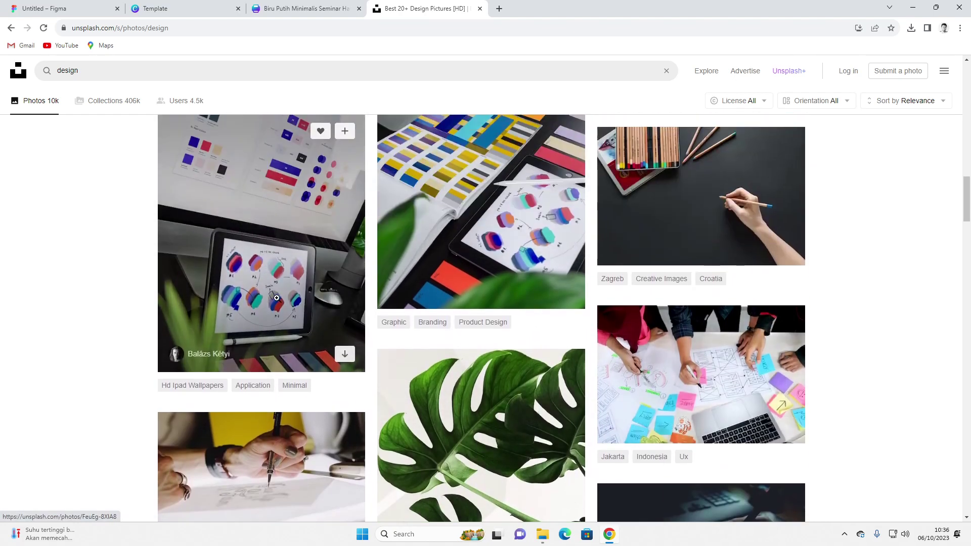
{"action": "right_click", "coordinate": [277, 298]}
{"action": "left_click", "coordinate": [316, 417]}
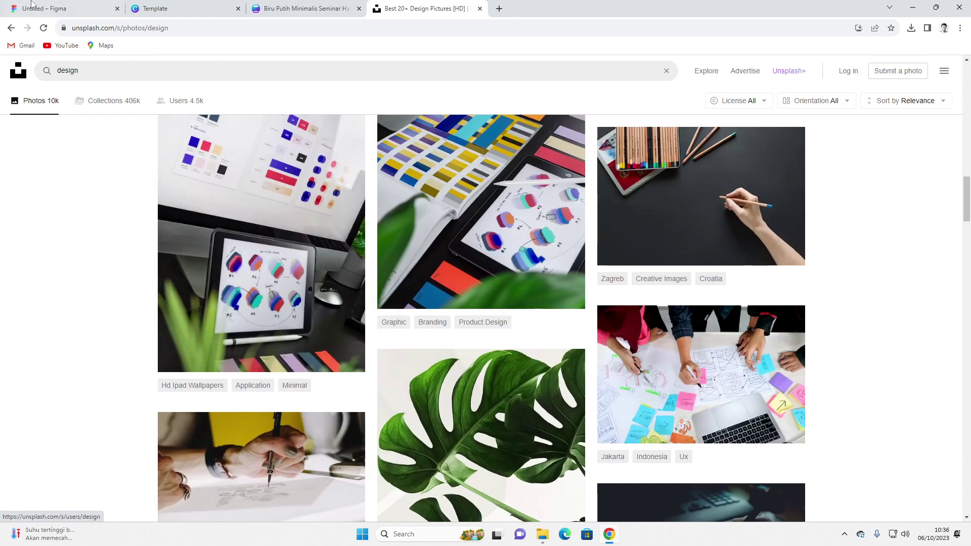
{"action": "key", "text": "ctrl+1"}
{"action": "left_click", "coordinate": [335, 396]}
{"action": "key", "text": "ctrl+v"}
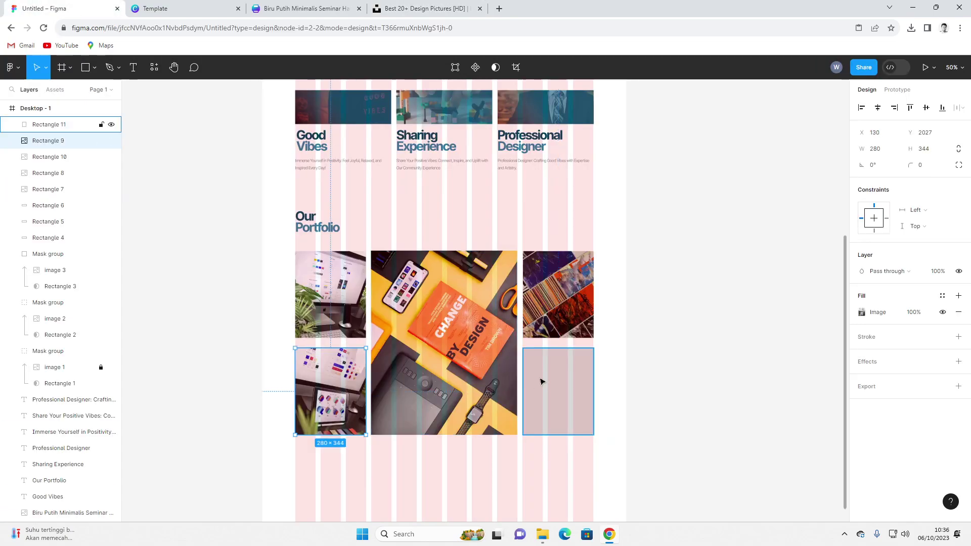
- Fill the lower-right portfolio rectangle with the Unsplash photo of a white desk with a monitor, coffee cup and phone wireframes
{"action": "left_click", "coordinate": [540, 381]}
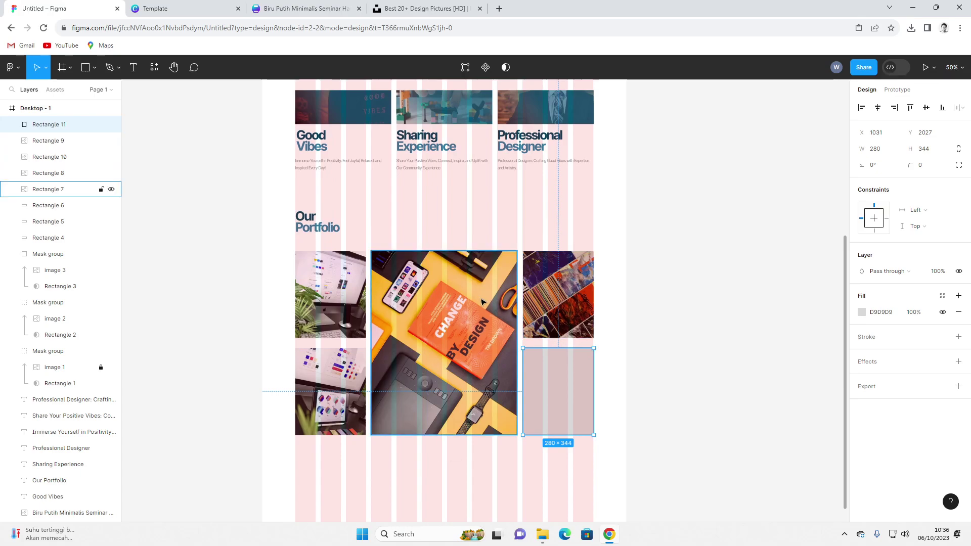
{"action": "key", "text": "ctrl+4"}
{"action": "scroll", "coordinate": [463, 258], "scroll_direction": "down", "scroll_amount": 7}
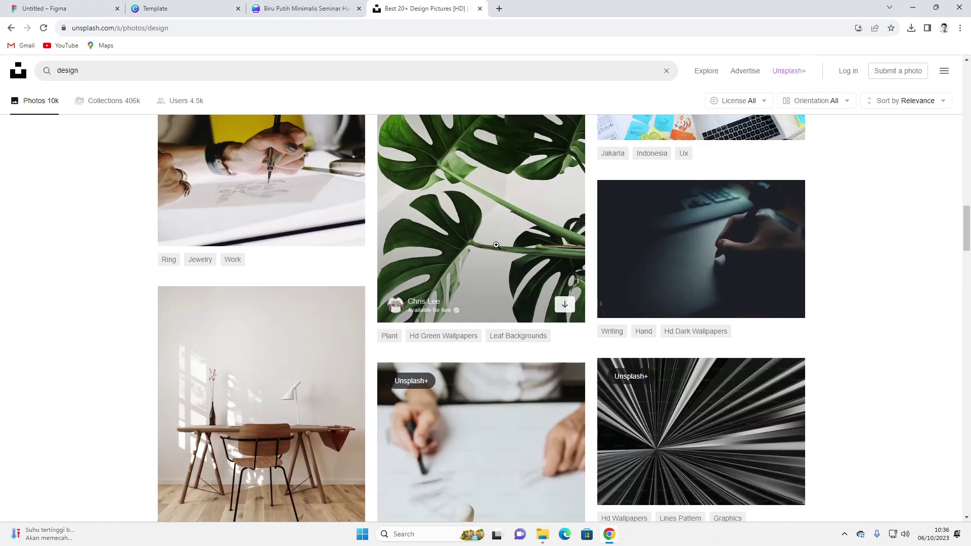
{"action": "scroll", "coordinate": [463, 258], "scroll_direction": "down", "scroll_amount": 10}
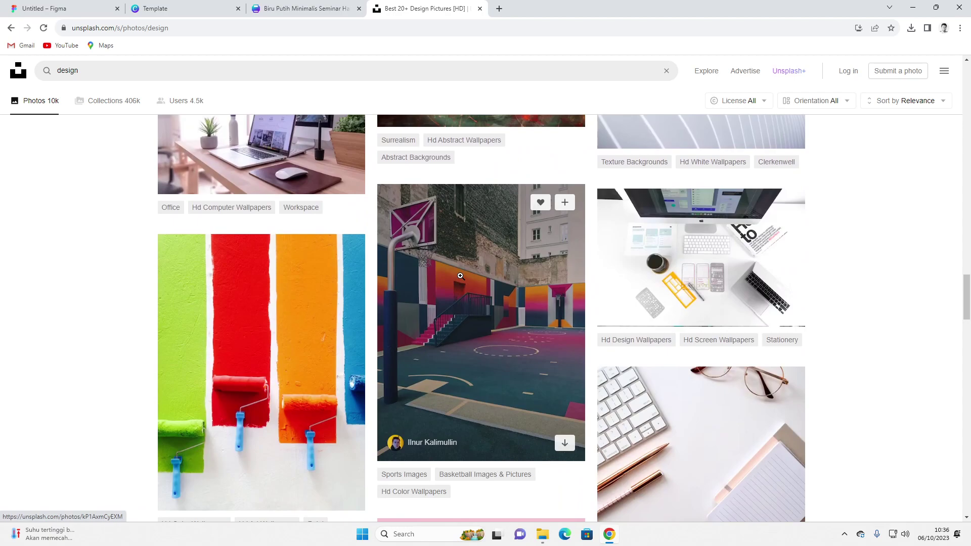
{"action": "scroll", "coordinate": [461, 276], "scroll_direction": "down", "scroll_amount": 3}
{"action": "scroll", "coordinate": [677, 246], "scroll_direction": "up", "scroll_amount": 3}
{"action": "right_click", "coordinate": [676, 246]}
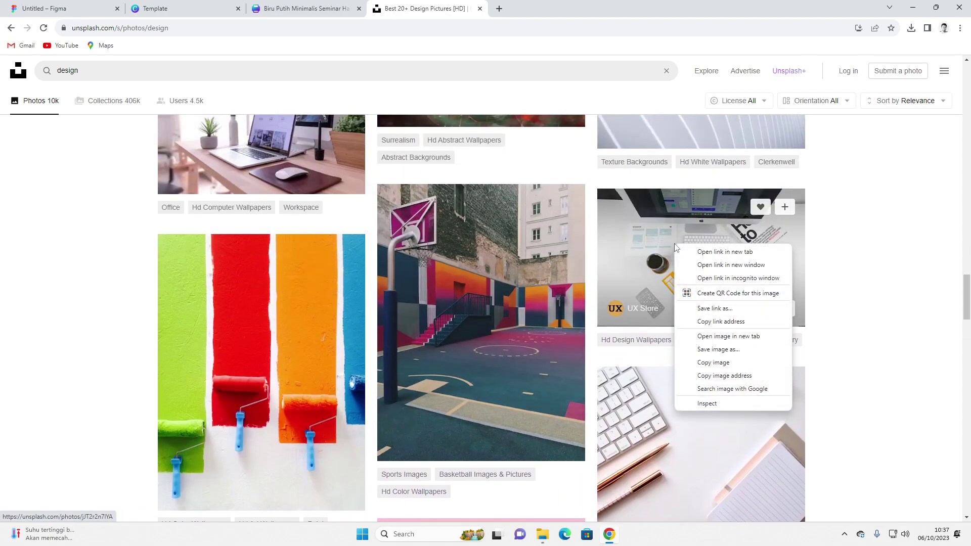
{"action": "left_click", "coordinate": [726, 364]}
{"action": "scroll", "coordinate": [478, 295], "scroll_direction": "down", "scroll_amount": 7}
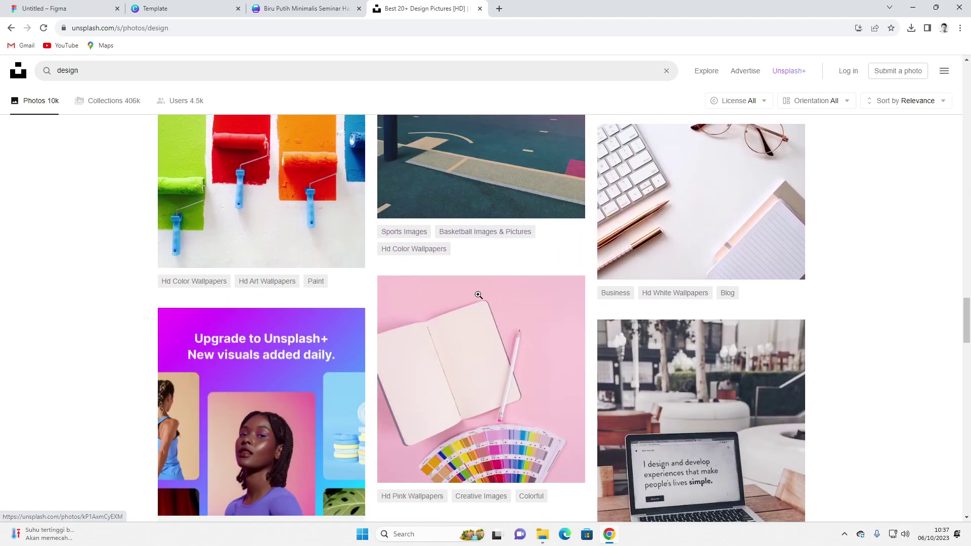
{"action": "left_click", "coordinate": [45, 8]}
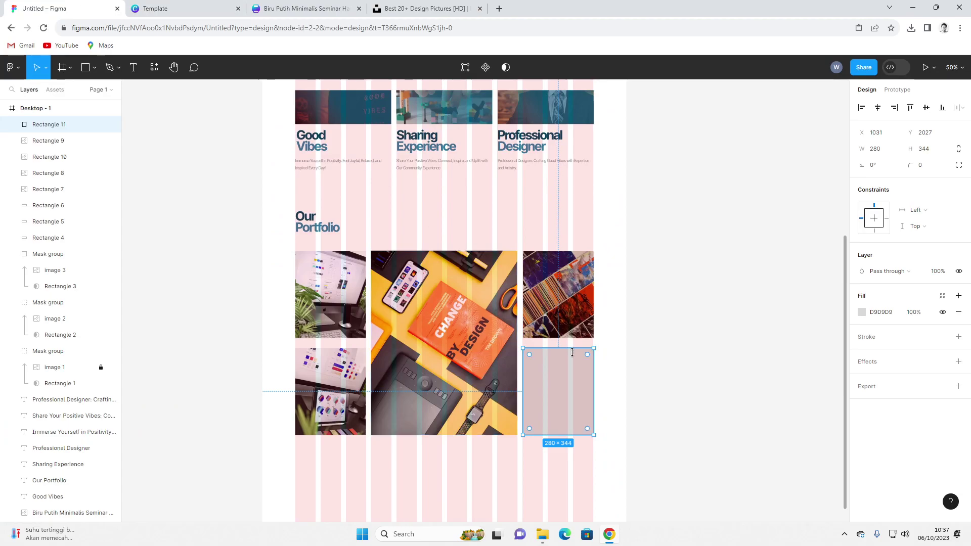
{"action": "key", "text": "ctrl+v"}
- Move the Our Portfolio heading slightly down, closer to the image gallery
{"action": "left_click", "coordinate": [691, 334]}
{"action": "scroll", "coordinate": [652, 326], "scroll_direction": "down", "scroll_amount": 3}
{"action": "scroll", "coordinate": [653, 325], "scroll_direction": "up", "scroll_amount": 2}
{"action": "scroll", "coordinate": [658, 364], "scroll_direction": "up", "scroll_amount": 3}
{"action": "scroll", "coordinate": [663, 403], "scroll_direction": "down", "scroll_amount": 1}
{"action": "left_click_drag", "start_coordinate": [379, 338], "coordinate": [379, 345]}
{"action": "left_click", "coordinate": [602, 335]}
- Duplicate the Good Vibes description text and place the copy beside the Our Portfolio heading at about X 330, Y 1551
{"action": "left_click", "coordinate": [404, 295]}
{"action": "left_click_drag", "start_coordinate": [403, 295], "coordinate": [459, 348]}
{"action": "left_click", "coordinate": [568, 347]}
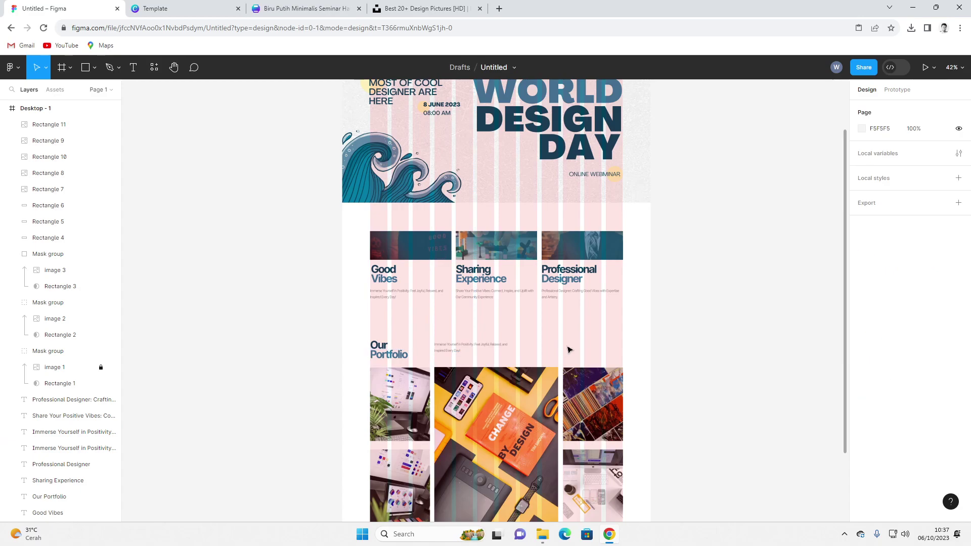
{"action": "scroll", "coordinate": [505, 346], "scroll_direction": "down", "scroll_amount": 2}
{"action": "scroll", "coordinate": [326, 347], "scroll_direction": "up", "scroll_amount": 2}
{"action": "scroll", "coordinate": [331, 349], "scroll_direction": "down", "scroll_amount": 3}
{"action": "left_click_drag", "start_coordinate": [454, 279], "coordinate": [433, 287]}
{"action": "scroll", "coordinate": [435, 285], "scroll_direction": "up", "scroll_amount": 6}
{"action": "key", "text": "Up"}
{"action": "key", "text": "Up"}
{"action": "key", "text": "Up"}
{"action": "key", "text": "Up"}
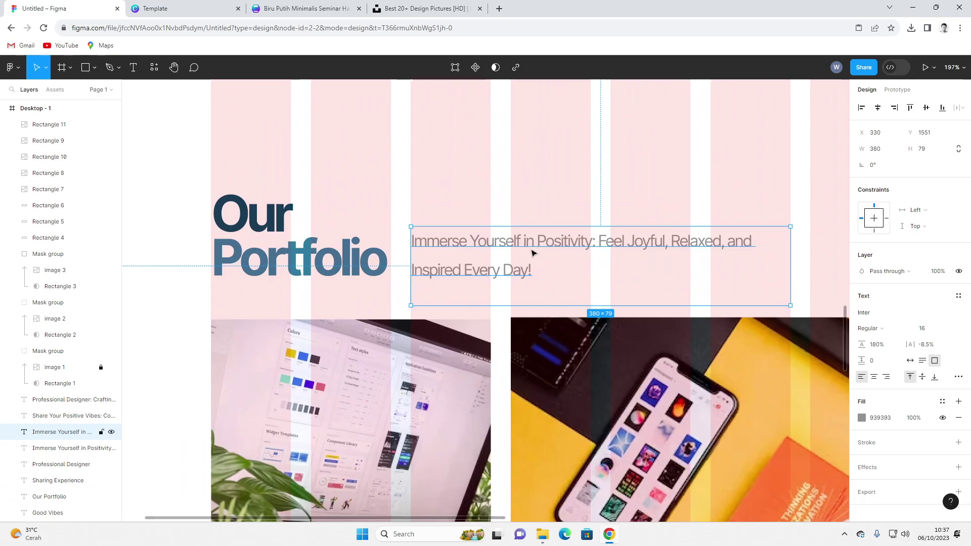
- Replace the copied description with "This is our cool portfolio:" and, on a second line, "Just implement that to your web company"
{"action": "double_click", "coordinate": [548, 244]}
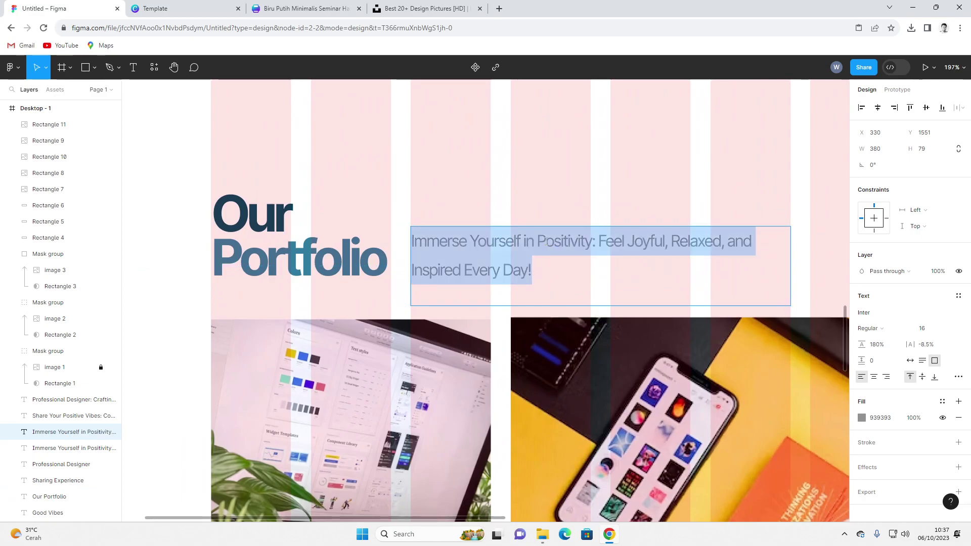
{"action": "type", "text": "This is our"}
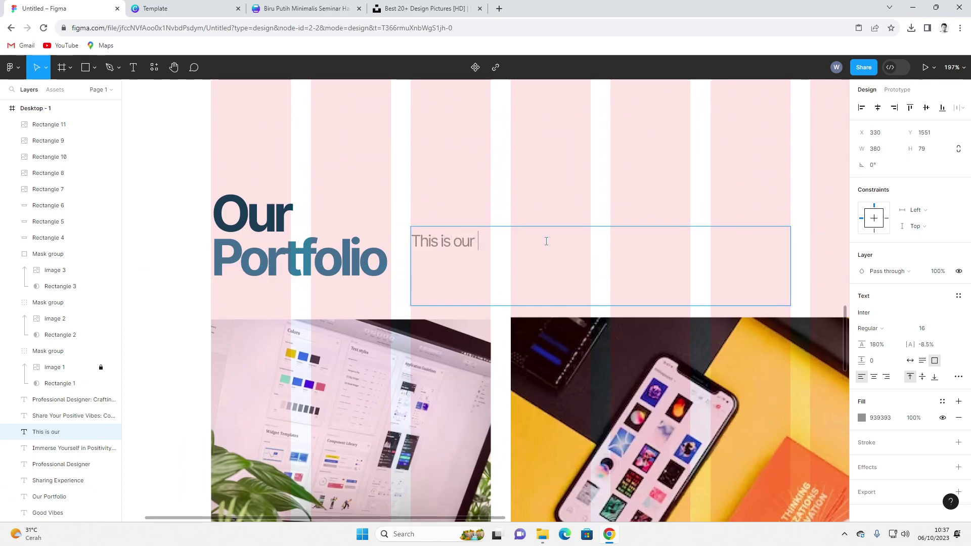
{"action": "type", "text": " C"}
{"action": "key", "text": "BackSpace"}
{"action": "type", "text": "cool portfolio:"}
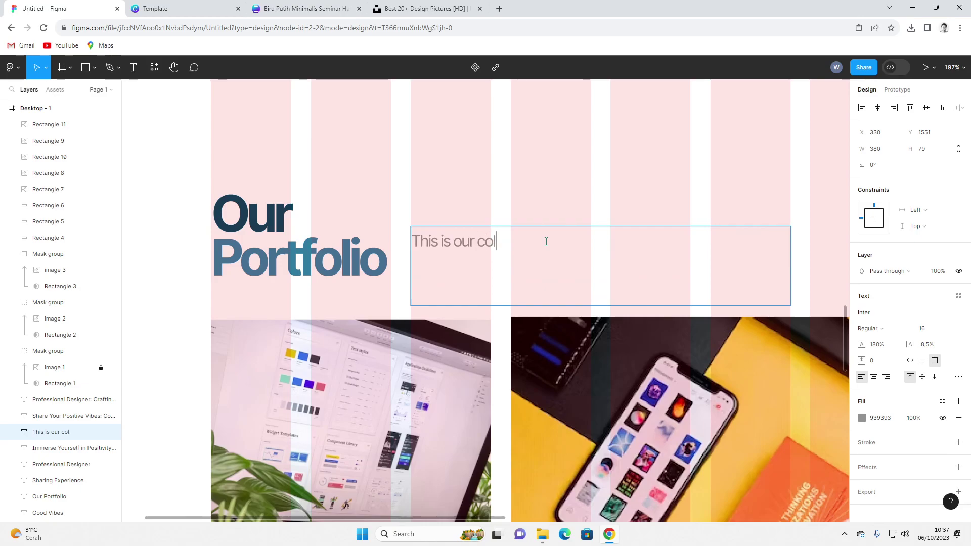
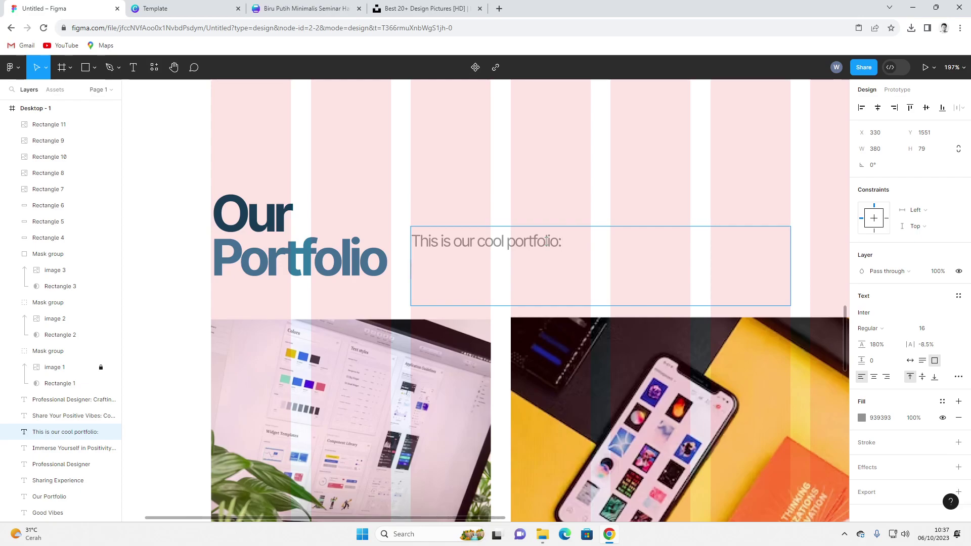
{"action": "type", "text": "implement that t"}
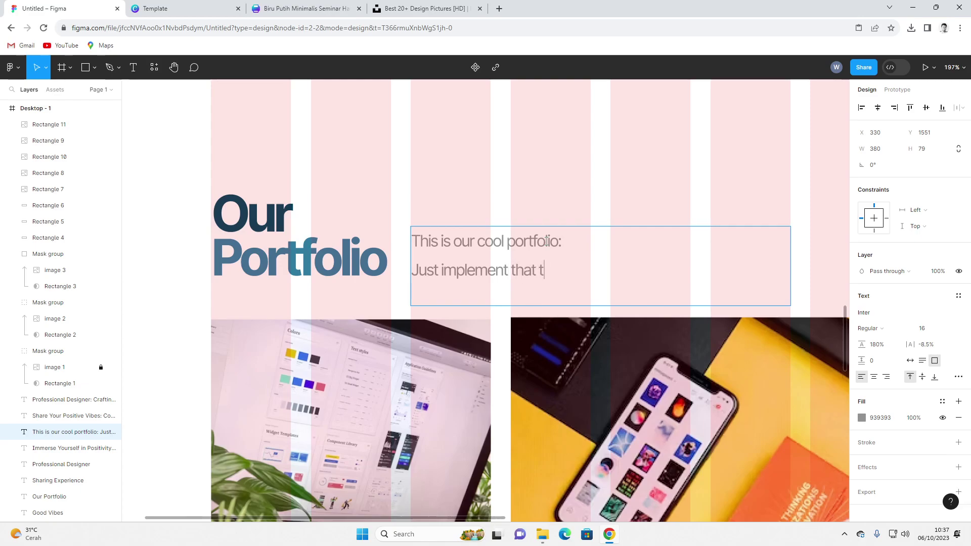
{"action": "type", "text": "o your web c"}
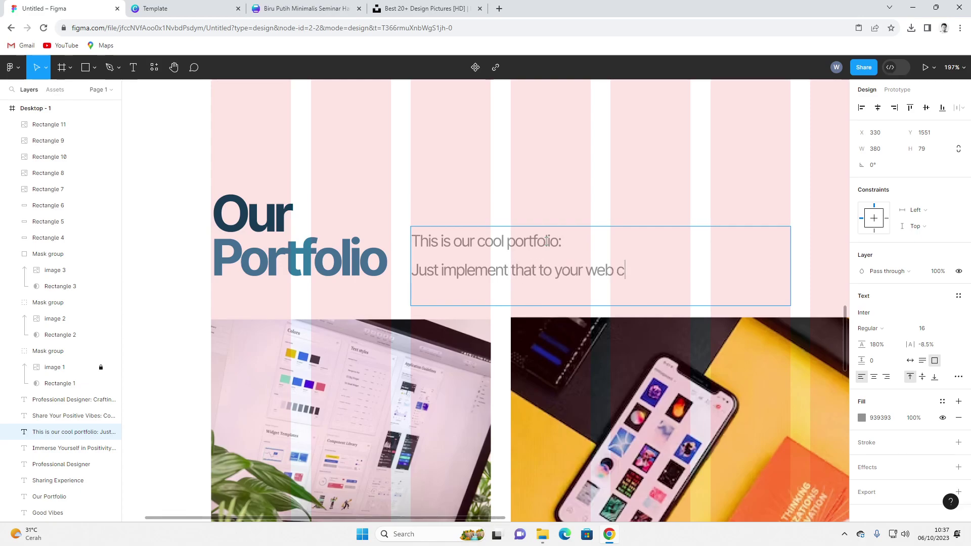
{"action": "key", "text": "Escape"}
{"action": "key", "text": "Escape"}
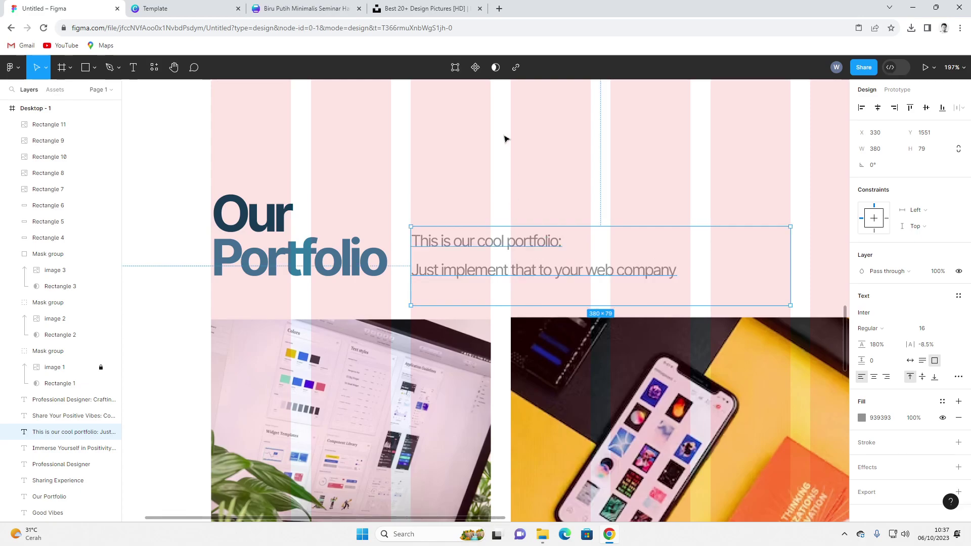
- Scale the Our Portfolio heading down proportionally to a font size of about 30, keeping its lower-left corner in place
{"action": "scroll", "coordinate": [506, 141], "scroll_direction": "down", "scroll_amount": 10}
{"action": "scroll", "coordinate": [234, 194], "scroll_direction": "right", "scroll_amount": 5}
{"action": "scroll", "coordinate": [234, 193], "scroll_direction": "down", "scroll_amount": 2}
{"action": "scroll", "coordinate": [273, 261], "scroll_direction": "up", "scroll_amount": 3}
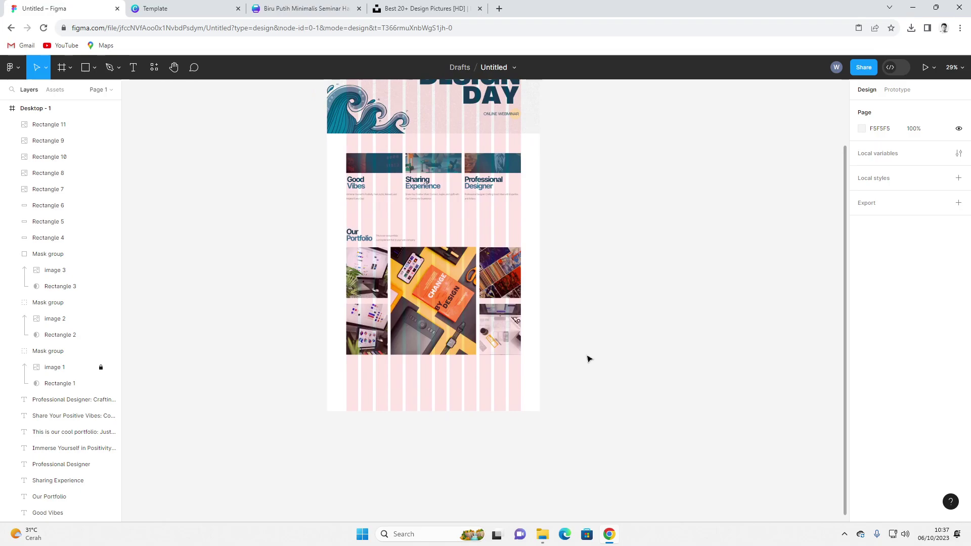
{"action": "scroll", "coordinate": [329, 306], "scroll_direction": "up", "scroll_amount": 3}
{"action": "left_click", "coordinate": [336, 308]}
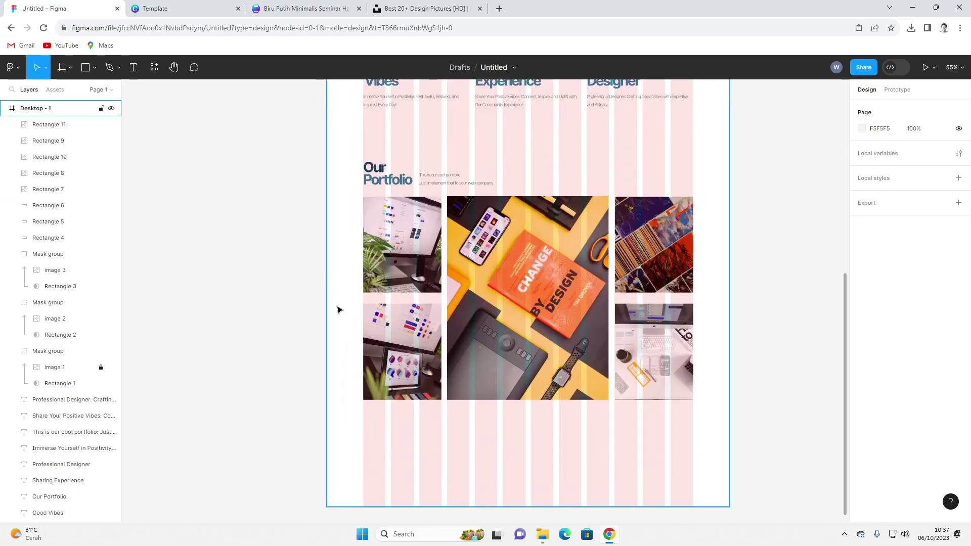
{"action": "scroll", "coordinate": [372, 169], "scroll_direction": "up", "scroll_amount": 5}
{"action": "left_click", "coordinate": [495, 188]}
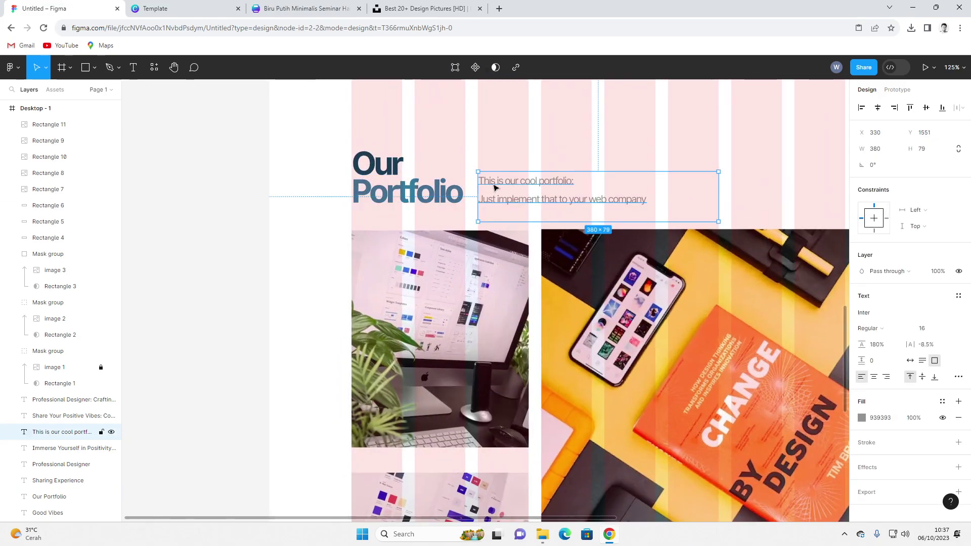
{"action": "left_click", "coordinate": [423, 191]}
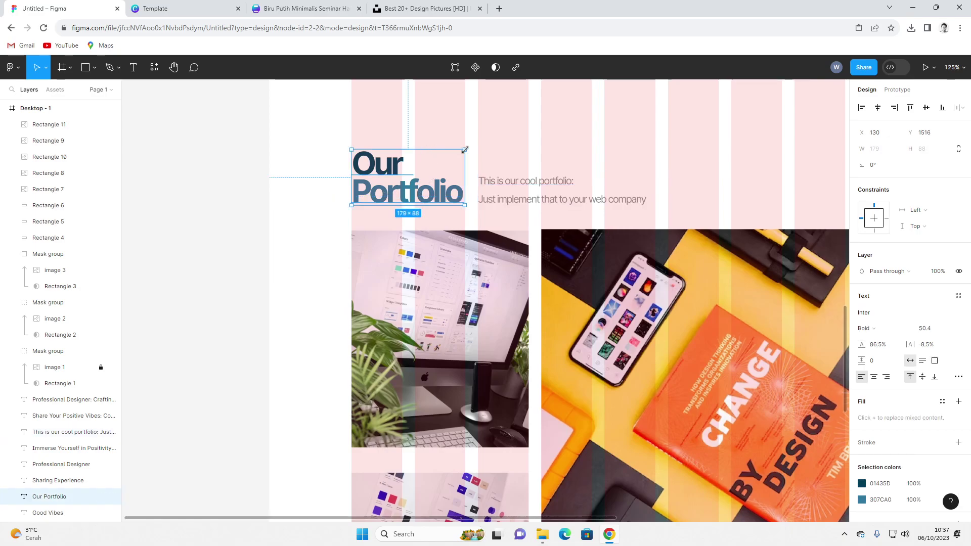
{"action": "key", "text": "k"}
{"action": "left_click_drag", "start_coordinate": [464, 149], "coordinate": [418, 170]}
- Move the portfolio description text closer to the reduced Our Portfolio heading
{"action": "left_click", "coordinate": [506, 184]}
{"action": "left_click_drag", "start_coordinate": [506, 185], "coordinate": [475, 184]}
{"action": "left_click", "coordinate": [575, 167]}
{"action": "left_click", "coordinate": [311, 185]}
- Draw a thin vertical bar of about 2 × 39 between the Our Portfolio heading and its description, and centre it vertically on the heading
{"action": "scroll", "coordinate": [263, 207], "scroll_direction": "down", "scroll_amount": 5}
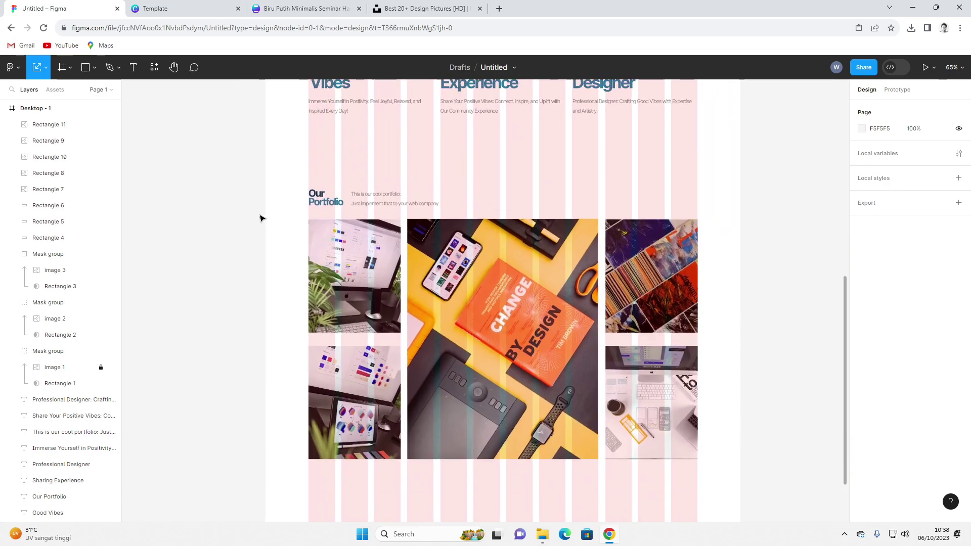
{"action": "scroll", "coordinate": [260, 218], "scroll_direction": "up", "scroll_amount": 5}
{"action": "scroll", "coordinate": [303, 219], "scroll_direction": "up", "scroll_amount": 3}
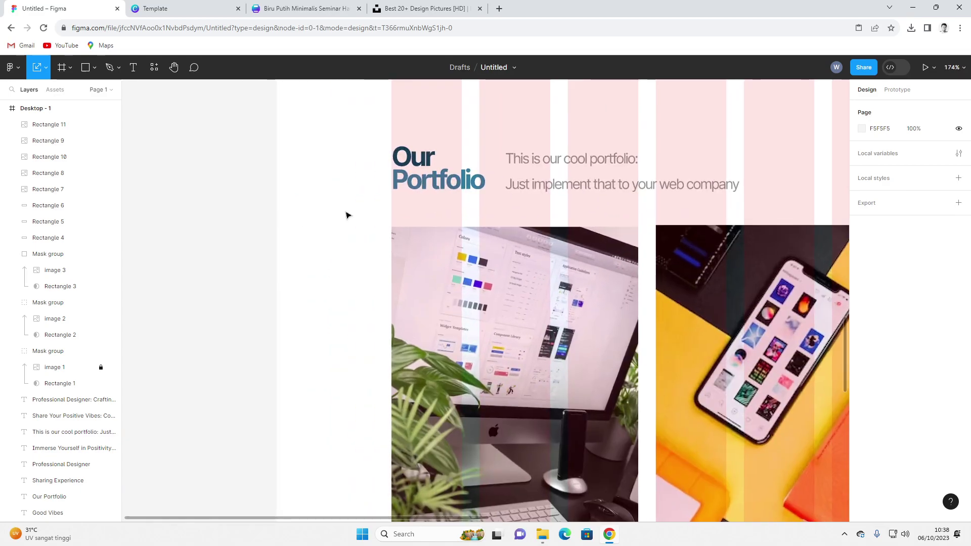
{"action": "left_click", "coordinate": [85, 67]}
{"action": "mouse_move", "coordinate": [485, 156]}
{"action": "left_mouse_down"}
{"action": "mouse_move", "coordinate": [489, 185]}
{"action": "mouse_move", "coordinate": [494, 168]}
{"action": "mouse_move", "coordinate": [501, 172]}
{"action": "left_mouse_up"}
{"action": "left_click", "coordinate": [471, 175], "text": "shift"}
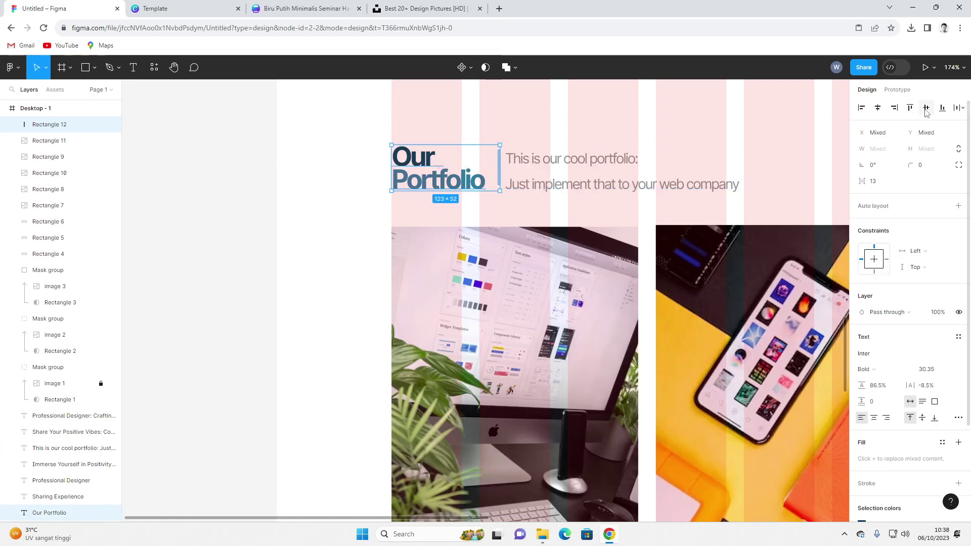
{"action": "left_click", "coordinate": [510, 172]}
- Duplicate the vertical bar and shorten the copy to about 2 × 27, flush with the upper end of the original
{"action": "left_click", "coordinate": [499, 171]}
{"action": "key", "text": "ctrl+d"}
{"action": "scroll", "coordinate": [501, 172], "scroll_direction": "up", "scroll_amount": 10}
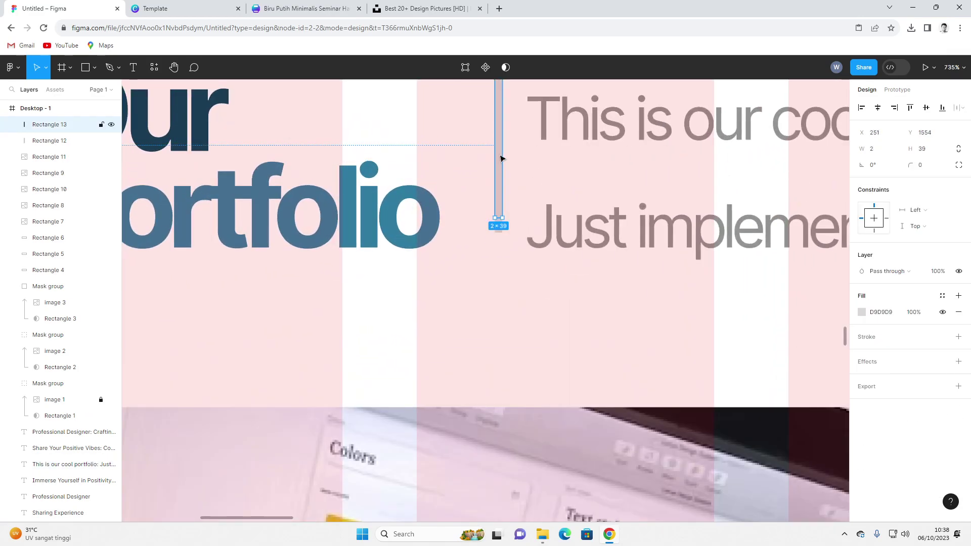
{"action": "left_click_drag", "start_coordinate": [502, 158], "coordinate": [513, 204]}
{"action": "left_click_drag", "start_coordinate": [496, 122], "coordinate": [496, 168]}
{"action": "left_click_drag", "start_coordinate": [500, 187], "coordinate": [510, 167]}
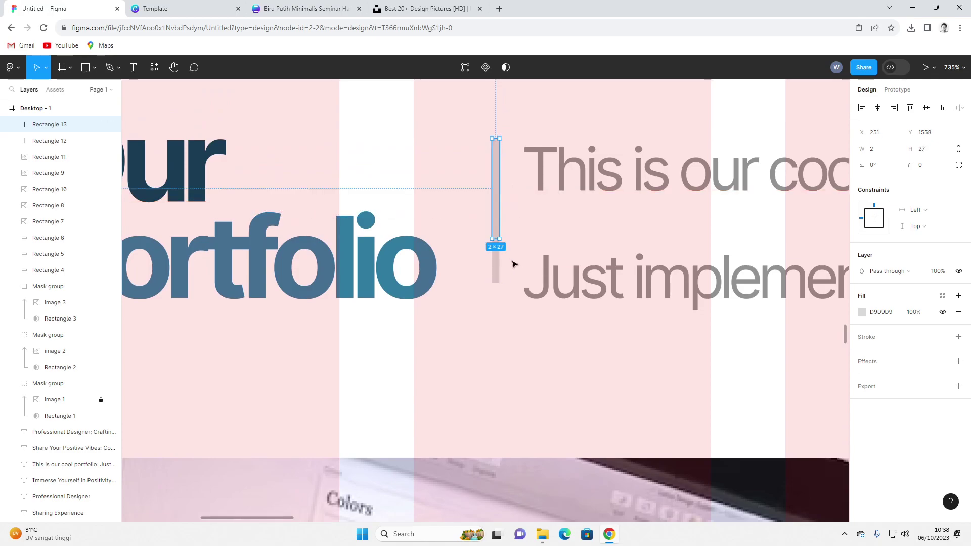
- Fill the shorter bar with the dark blue document colour and select the longer grey bar behind it
{"action": "left_click", "coordinate": [862, 312]}
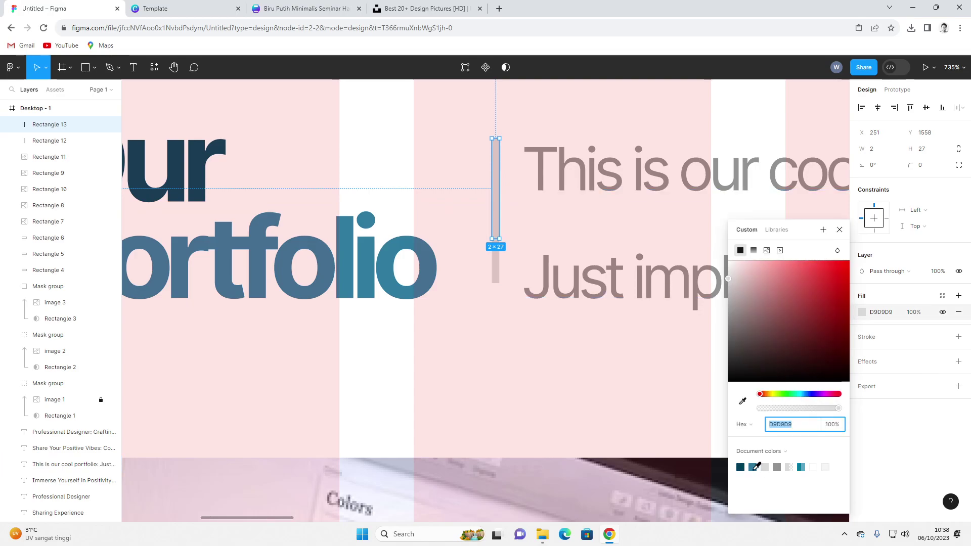
{"action": "left_click", "coordinate": [754, 468]}
{"action": "left_click", "coordinate": [495, 268]}
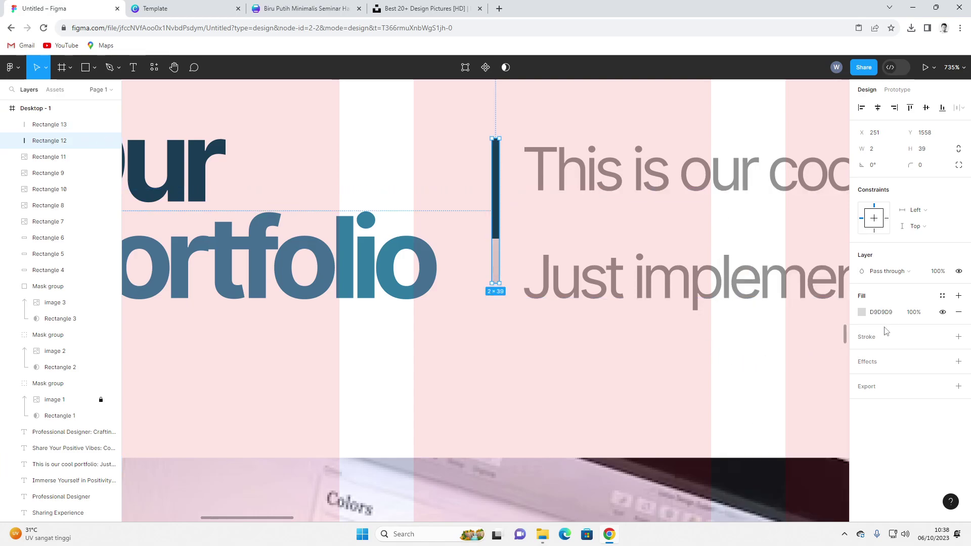
- Fill the longer grey bar beside the Our Portfolio heading with the document colour 307CA0
{"action": "left_click", "coordinate": [862, 312]}
{"action": "left_click", "coordinate": [752, 468]}
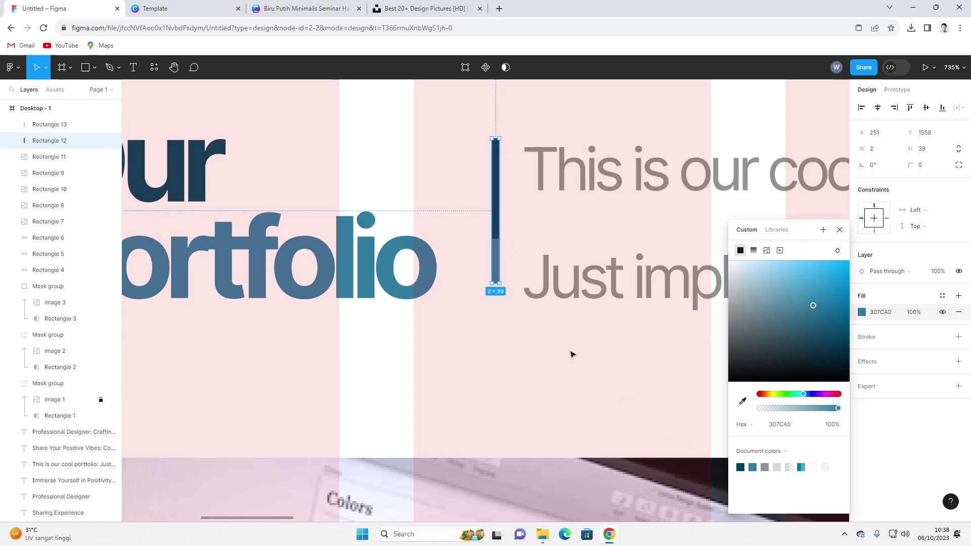
{"action": "left_click", "coordinate": [578, 363]}
- Set the portfolio description's line height to 132.5% and move the text to X 266, Y 1556, slightly away from the bar
{"action": "scroll", "coordinate": [535, 295], "scroll_direction": "down", "scroll_amount": 5}
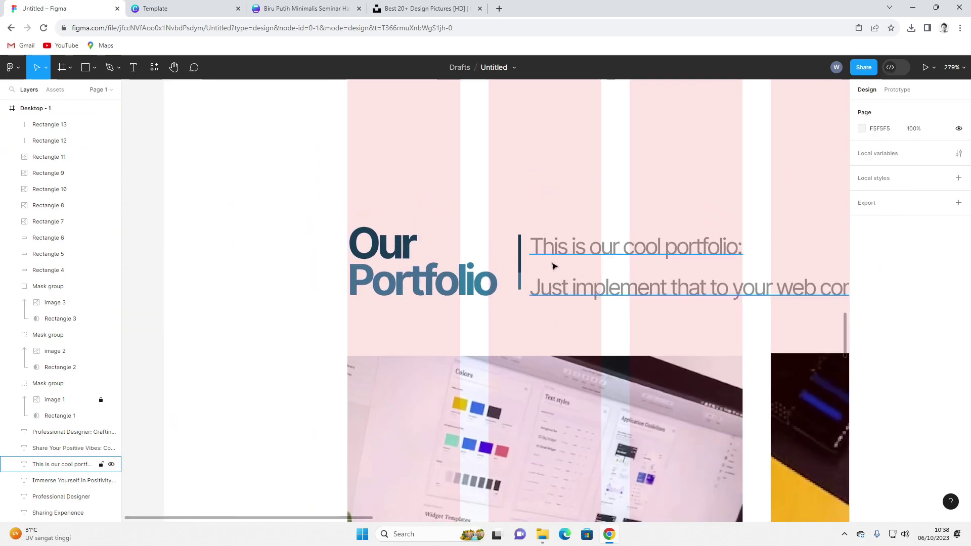
{"action": "scroll", "coordinate": [560, 269], "scroll_direction": "down", "scroll_amount": 4}
{"action": "scroll", "coordinate": [563, 258], "scroll_direction": "up", "scroll_amount": 3}
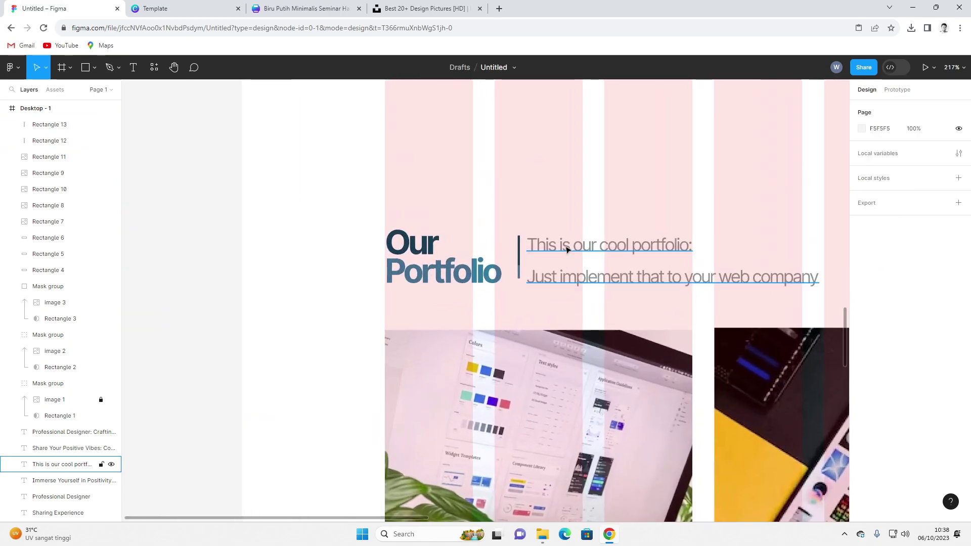
{"action": "left_click", "coordinate": [565, 254]}
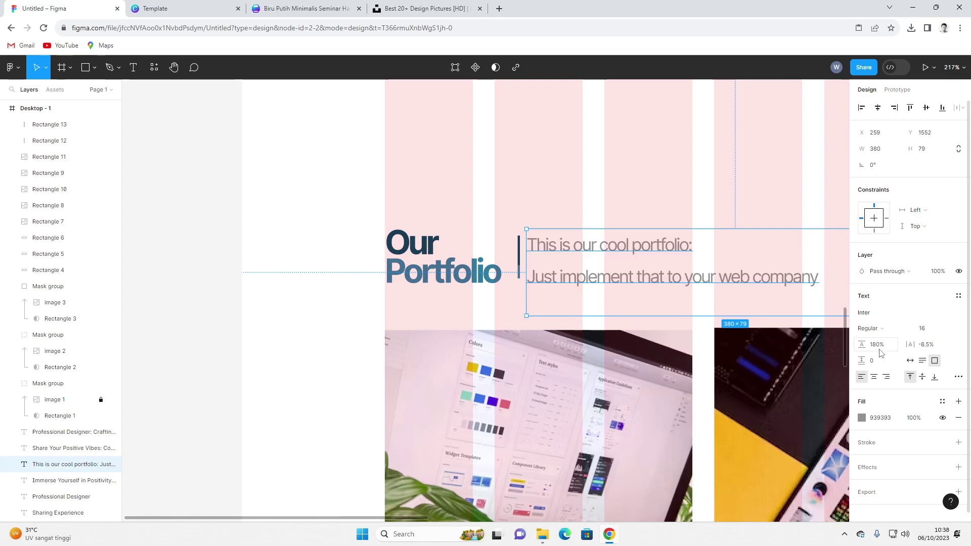
{"action": "left_click_drag", "start_coordinate": [865, 348], "coordinate": [818, 341]}
{"action": "mouse_move", "coordinate": [651, 265]}
{"action": "left_mouse_down"}
{"action": "mouse_move", "coordinate": [646, 275]}
{"action": "mouse_move", "coordinate": [636, 266]}
{"action": "left_mouse_up"}
- Recolour the portfolio description text with the blue document colour 307CA0
{"action": "left_click", "coordinate": [862, 418]}
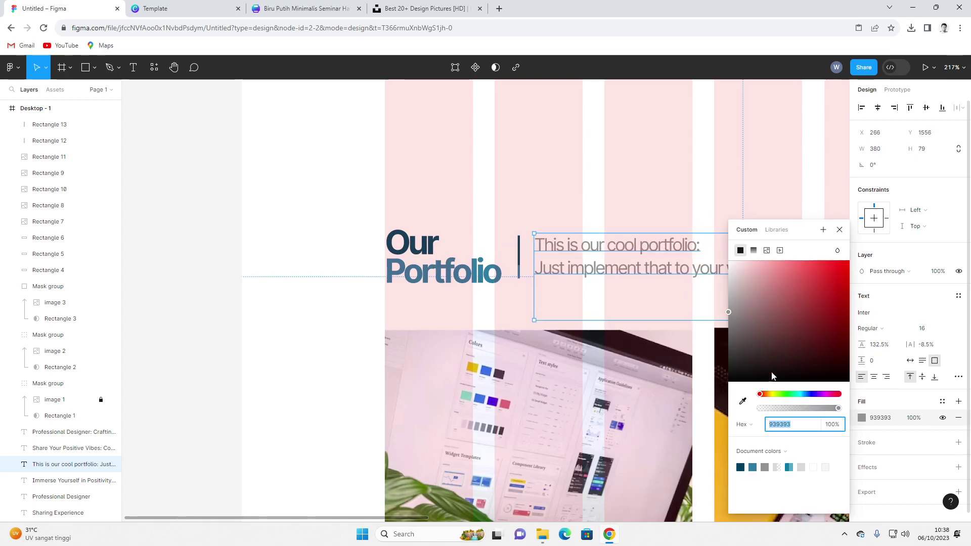
{"action": "left_click", "coordinate": [753, 467]}
{"action": "key", "text": "Escape"}
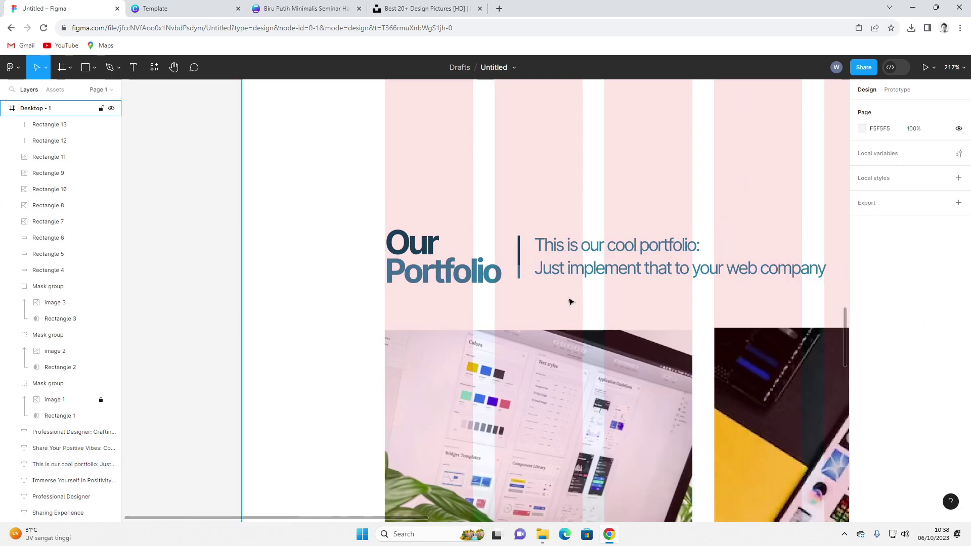
- Select the whole Our Portfolio section, including heading, bars, description and gallery, and move it up closer to the feature cards
{"action": "scroll", "coordinate": [572, 299], "scroll_direction": "down", "scroll_amount": 10}
{"action": "left_click_drag", "start_coordinate": [505, 298], "coordinate": [407, 299]}
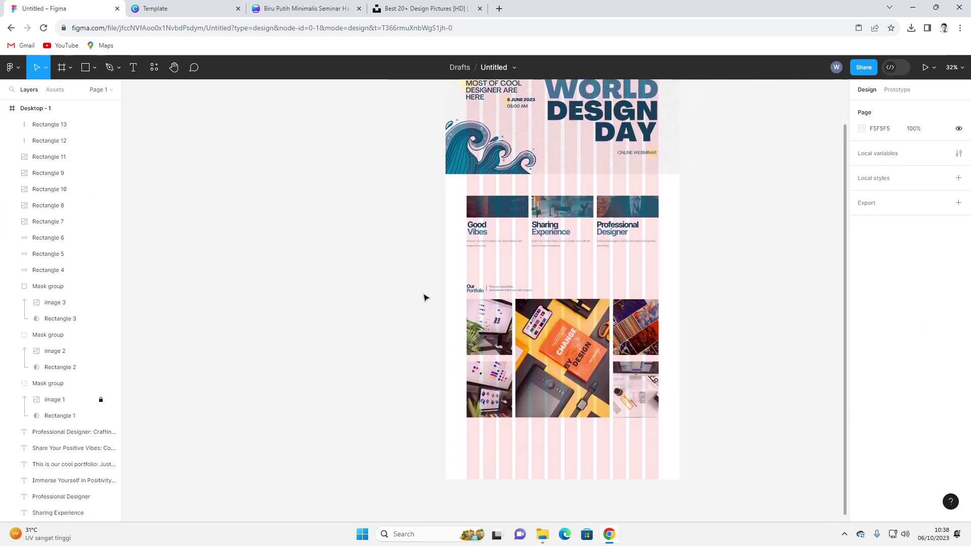
{"action": "scroll", "coordinate": [419, 297], "scroll_direction": "up", "scroll_amount": 5}
{"action": "left_click_drag", "start_coordinate": [369, 273], "coordinate": [267, 257]}
{"action": "scroll", "coordinate": [267, 257], "scroll_direction": "right", "scroll_amount": 5}
{"action": "scroll", "coordinate": [253, 260], "scroll_direction": "down", "scroll_amount": 3}
{"action": "scroll", "coordinate": [243, 217], "scroll_direction": "down", "scroll_amount": 3}
{"action": "scroll", "coordinate": [249, 238], "scroll_direction": "up", "scroll_amount": 3}
{"action": "scroll", "coordinate": [250, 238], "scroll_direction": "down", "scroll_amount": 3}
{"action": "left_click_drag", "start_coordinate": [251, 152], "coordinate": [291, 227]}
{"action": "left_click_drag", "start_coordinate": [544, 421], "coordinate": [650, 363]}
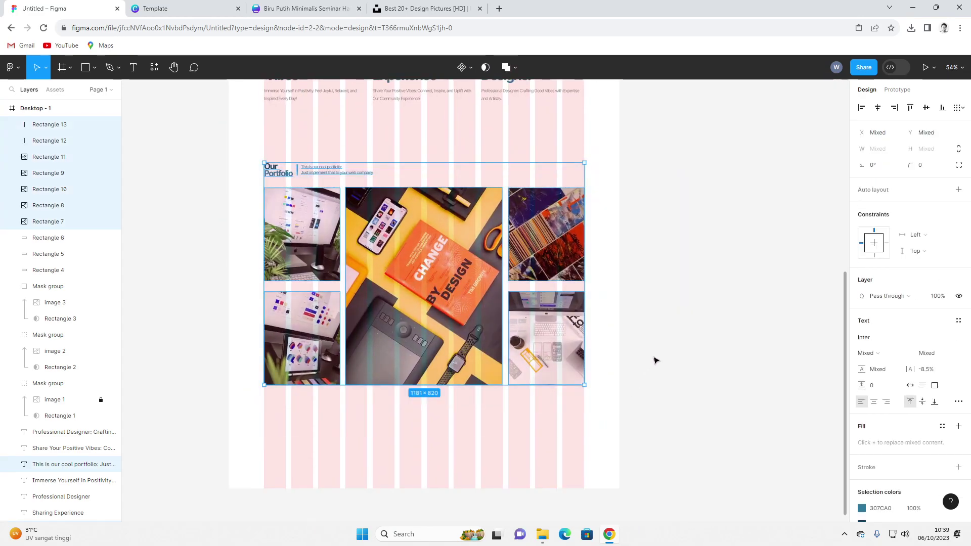
{"action": "scroll", "coordinate": [557, 395], "scroll_direction": "up", "scroll_amount": 5}
{"action": "left_click_drag", "start_coordinate": [501, 425], "coordinate": [498, 393]}
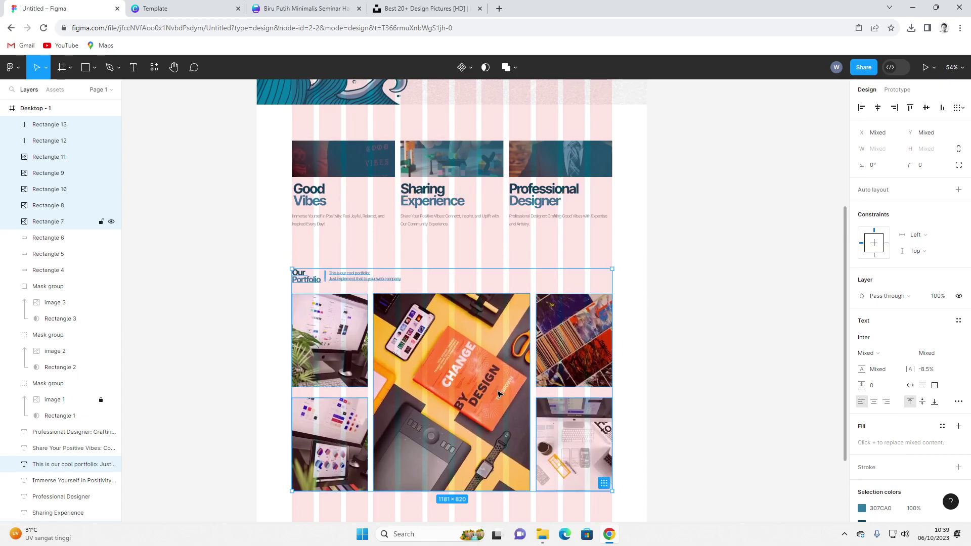
{"action": "left_click", "coordinate": [676, 301]}
- Review the page layout and section spacing from the header banner down to the portfolio gallery
{"action": "scroll", "coordinate": [660, 380], "scroll_direction": "up", "scroll_amount": 4}
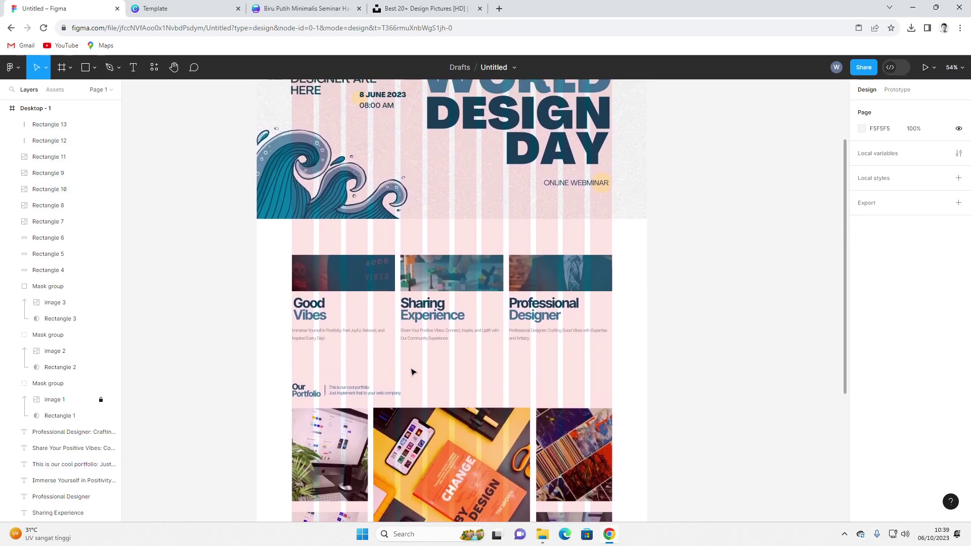
{"action": "scroll", "coordinate": [485, 349], "scroll_direction": "down", "scroll_amount": 6}
{"action": "scroll", "coordinate": [390, 351], "scroll_direction": "up", "scroll_amount": 3}
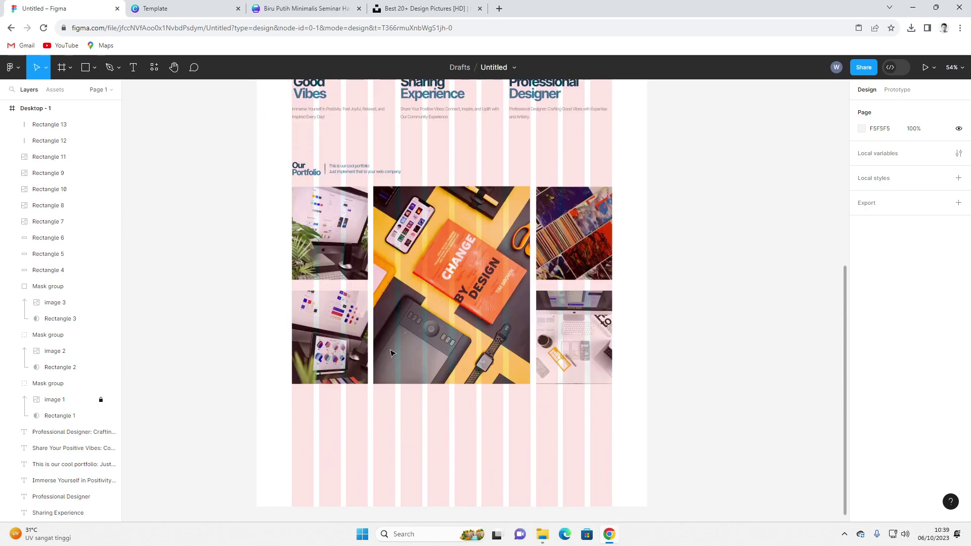
{"action": "scroll", "coordinate": [610, 314], "scroll_direction": "up", "scroll_amount": 5}
{"action": "scroll", "coordinate": [607, 367], "scroll_direction": "down", "scroll_amount": 7}
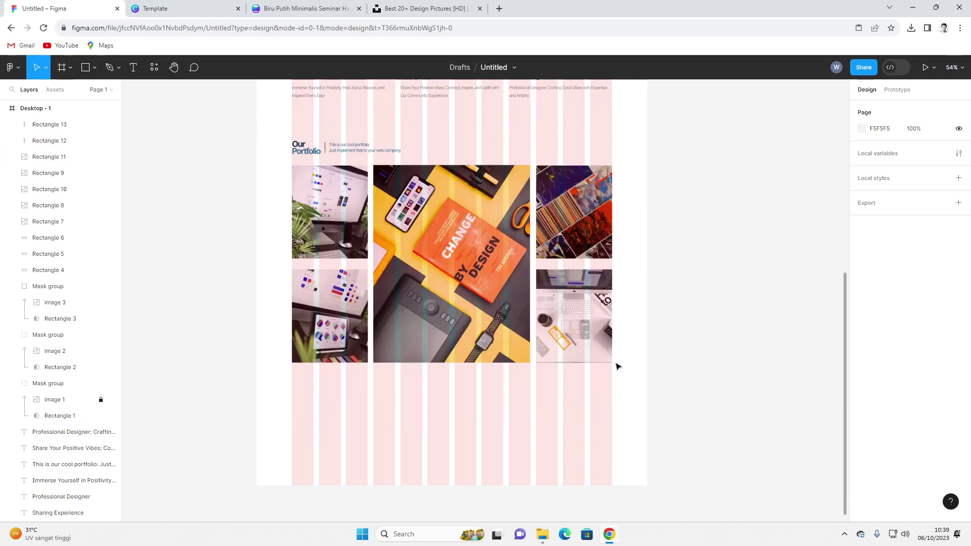
{"action": "scroll", "coordinate": [606, 365], "scroll_direction": "up", "scroll_amount": 7}
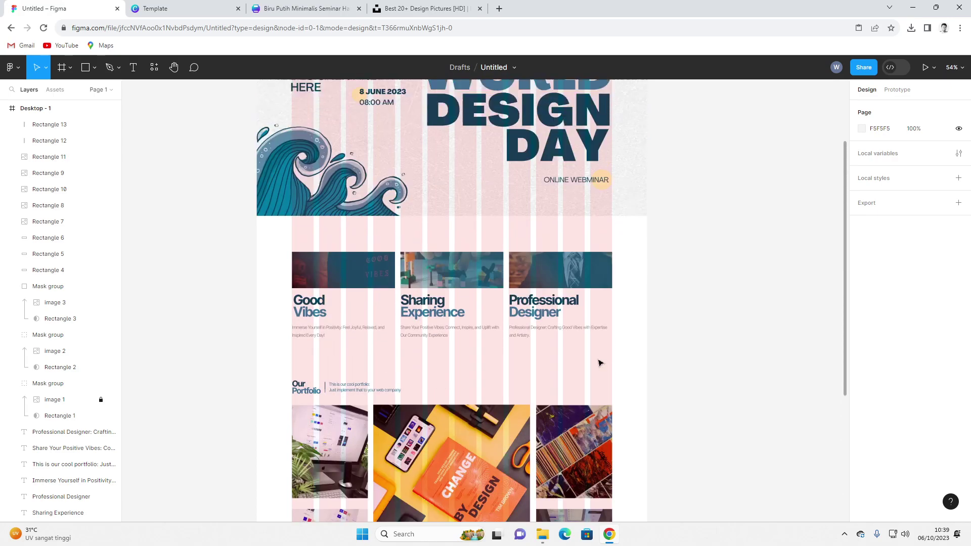
{"action": "scroll", "coordinate": [600, 363], "scroll_direction": "down", "scroll_amount": 7}
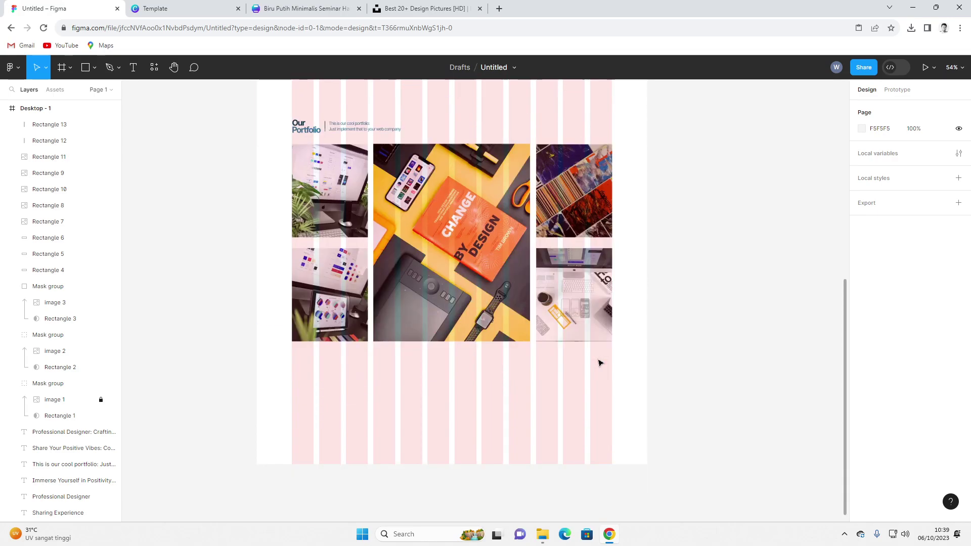
{"action": "scroll", "coordinate": [571, 360], "scroll_direction": "up", "scroll_amount": 7}
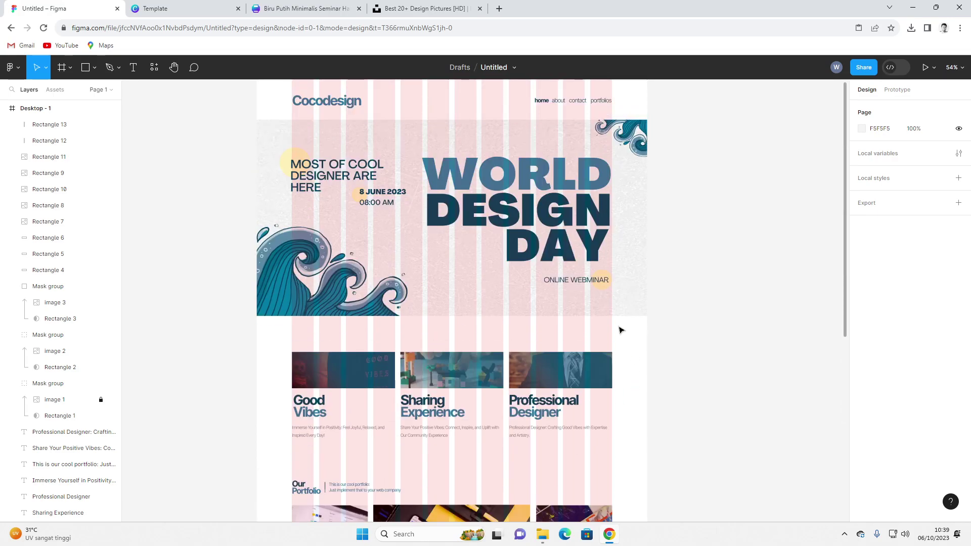
{"action": "scroll", "coordinate": [577, 198], "scroll_direction": "down", "scroll_amount": 8}
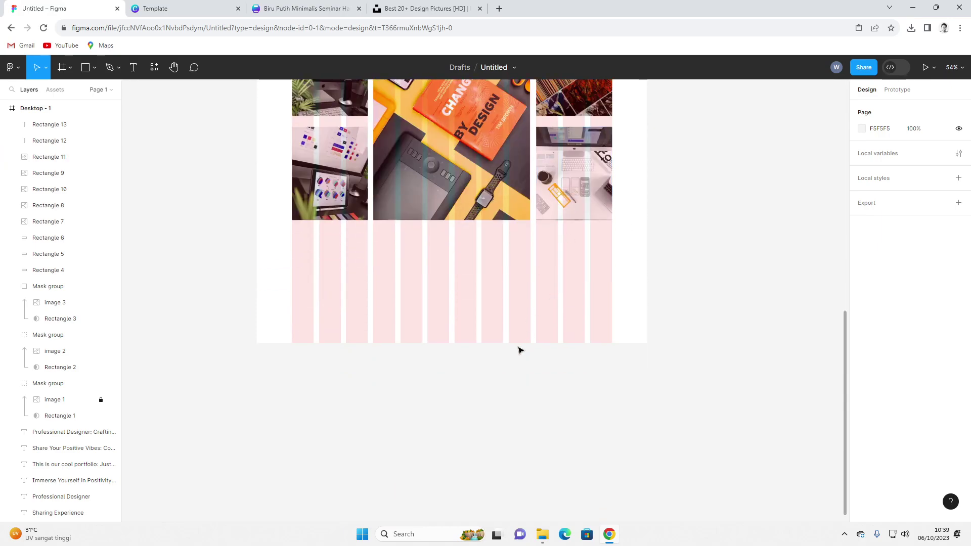
- Extend the lower edge of the Desktop - 1 frame to make room for another section beneath the gallery
{"action": "left_click", "coordinate": [56, 108]}
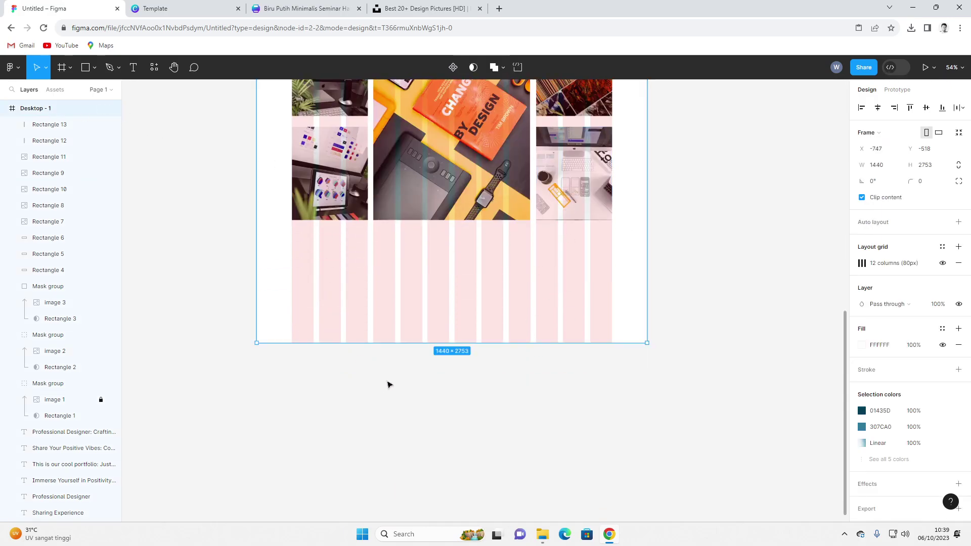
{"action": "left_click_drag", "start_coordinate": [424, 342], "coordinate": [415, 492]}
{"action": "left_click", "coordinate": [763, 299]}
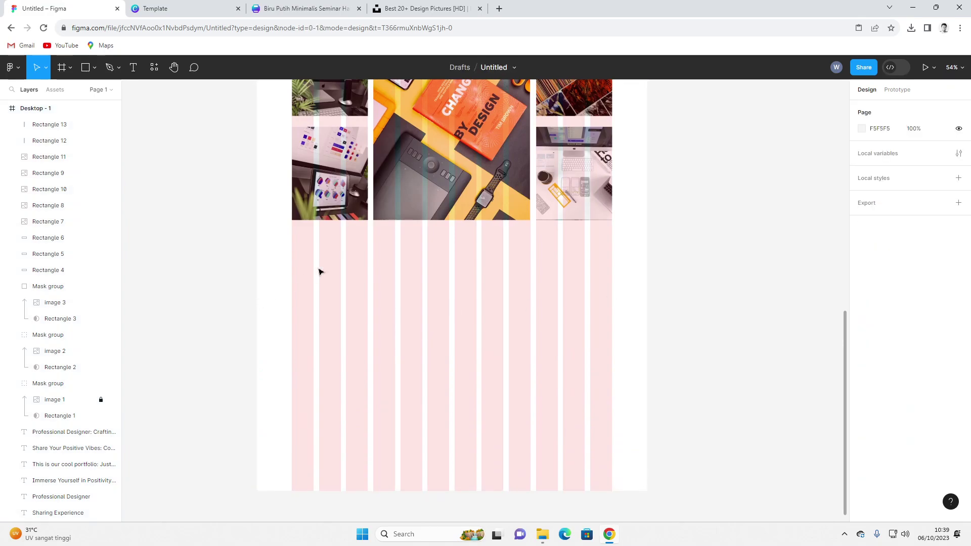
- Duplicate the Our Portfolio heading, bars and description below the gallery, placing the copied heading at X 130, Y 2423
{"action": "scroll", "coordinate": [329, 330], "scroll_direction": "up", "scroll_amount": 5}
{"action": "left_click", "coordinate": [305, 132]}
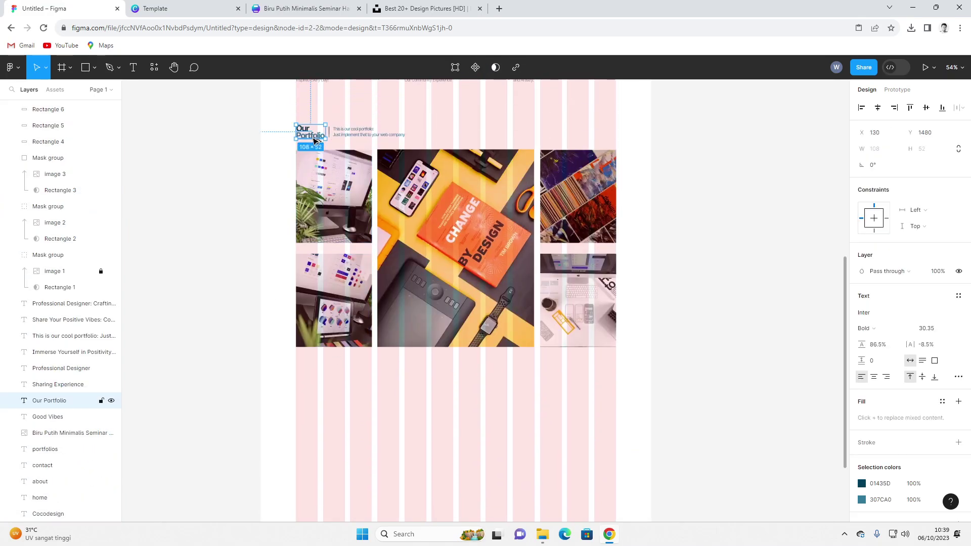
{"action": "left_click", "coordinate": [355, 137]}
{"action": "left_click", "coordinate": [321, 134], "text": "shift"}
{"action": "scroll", "coordinate": [325, 135], "scroll_direction": "up", "scroll_amount": 3}
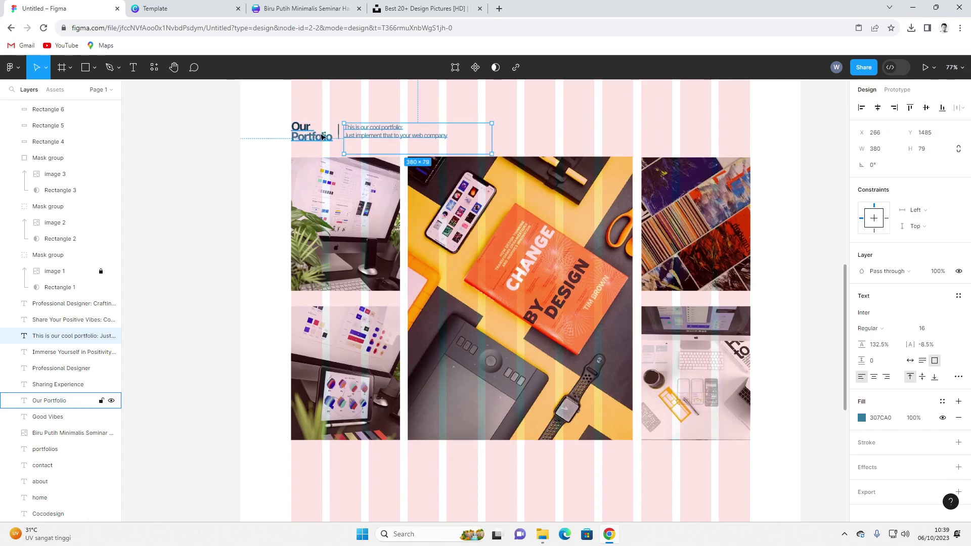
{"action": "left_click_drag", "start_coordinate": [272, 120], "coordinate": [390, 478]}
{"action": "scroll", "coordinate": [390, 479], "scroll_direction": "down", "scroll_amount": 3}
{"action": "scroll", "coordinate": [406, 440], "scroll_direction": "up", "scroll_amount": 8}
{"action": "scroll", "coordinate": [395, 384], "scroll_direction": "down", "scroll_amount": 9}
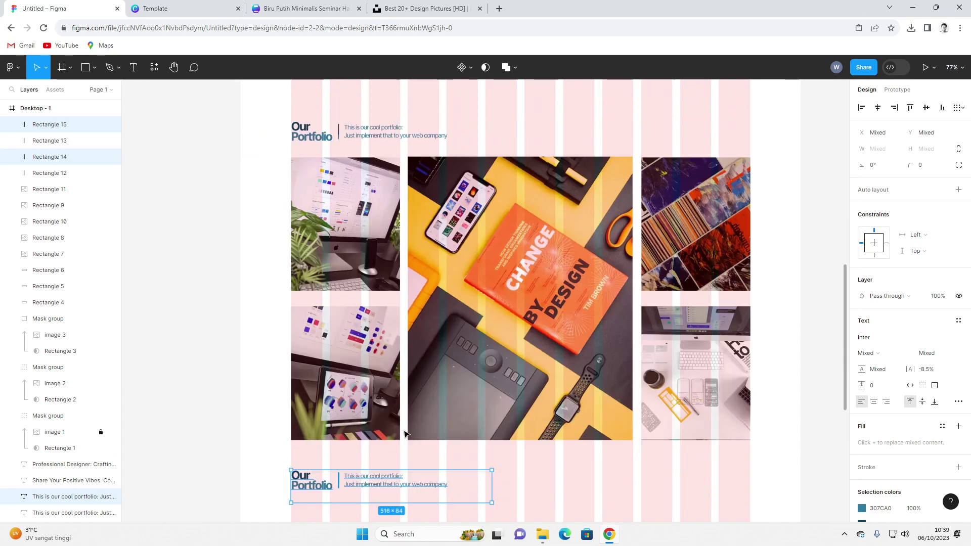
{"action": "left_click_drag", "start_coordinate": [385, 324], "coordinate": [386, 342]}
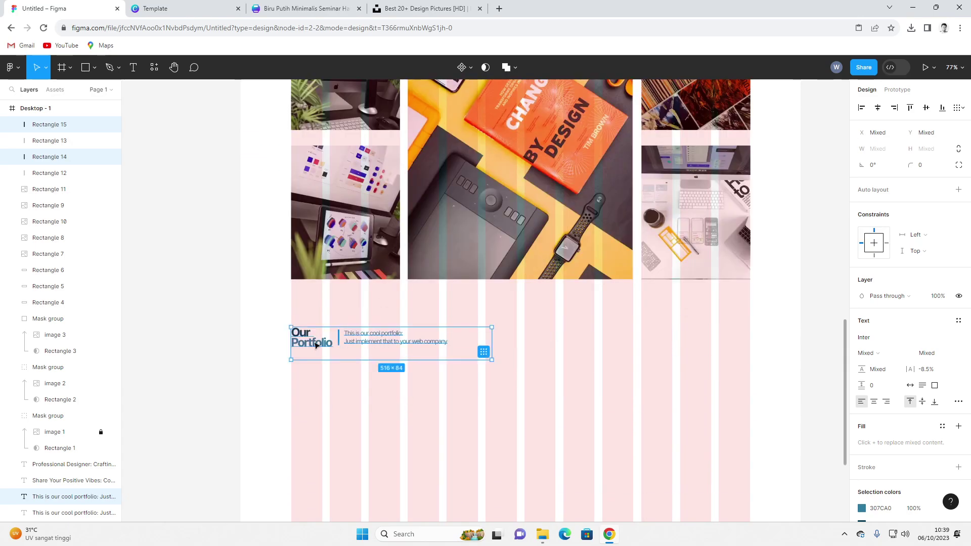
- Change the copied heading below the gallery to "Contact Us", keeping the two words on separate lines
{"action": "left_click", "coordinate": [318, 343]}
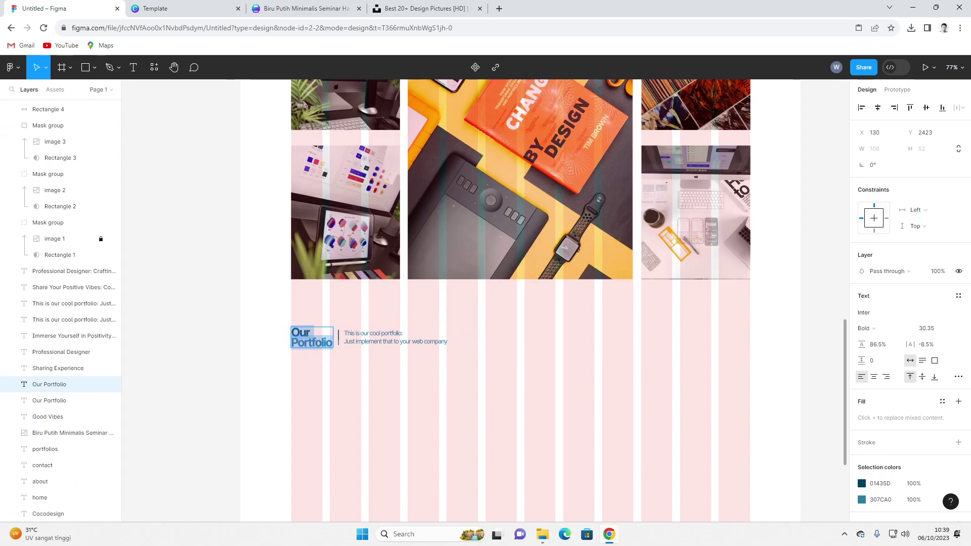
{"action": "type", "text": "Contact"}
{"action": "double_click", "coordinate": [307, 348]}
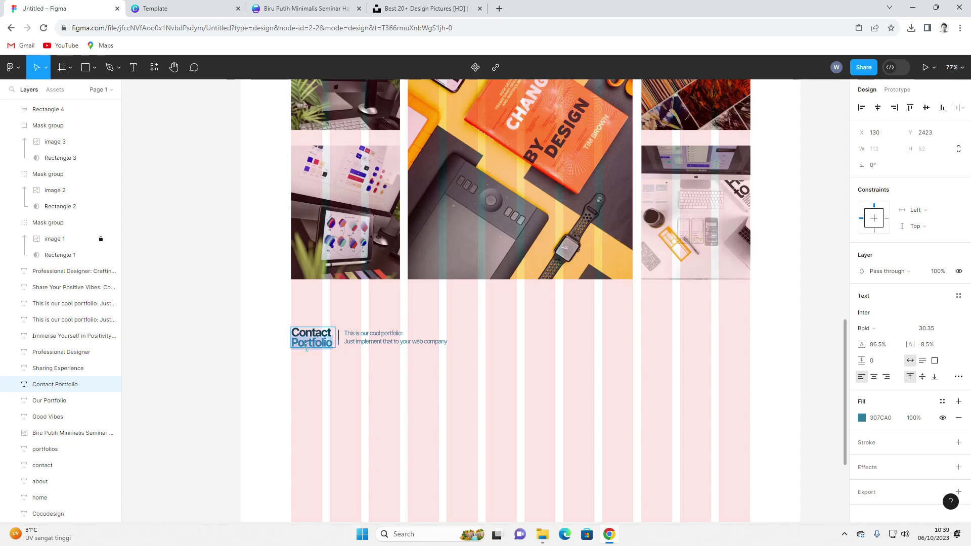
{"action": "type", "text": "Us"}
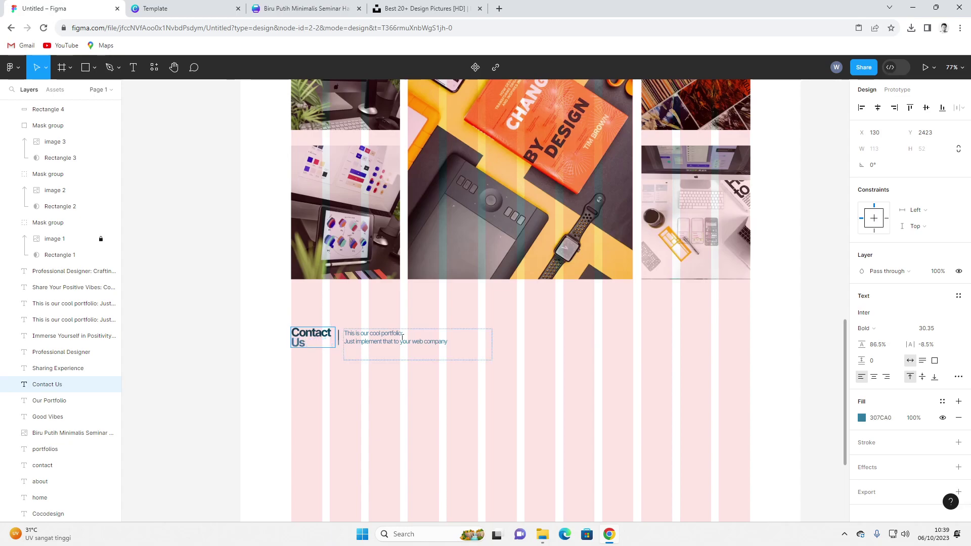
- Replace the copied description's two lines with "Feel Free To Reach Out Our Team" and "Talk And Ask What Ever You Want..."
{"action": "left_click", "coordinate": [391, 334]}
{"action": "left_click", "coordinate": [342, 333], "text": "shift"}
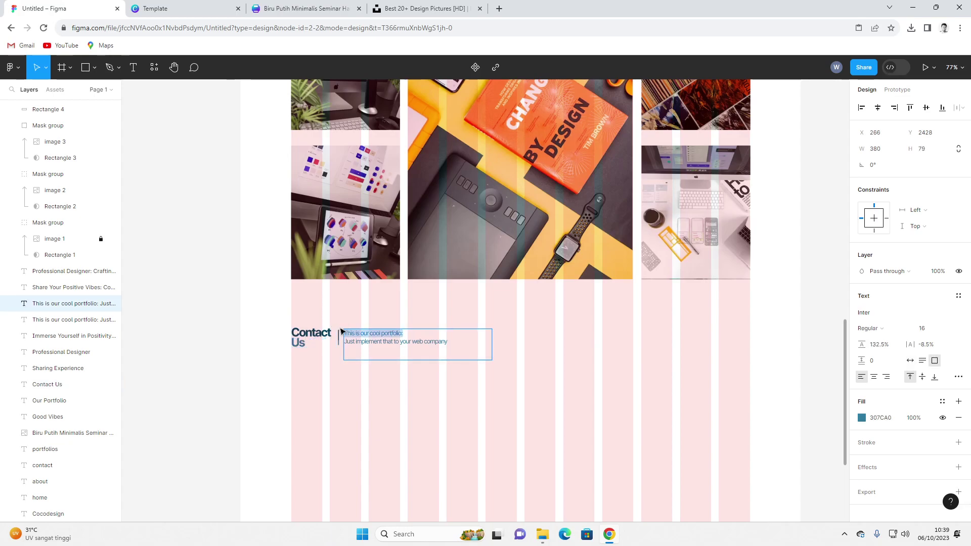
{"action": "type", "text": "Feel Free To Reach Out Our Team"}
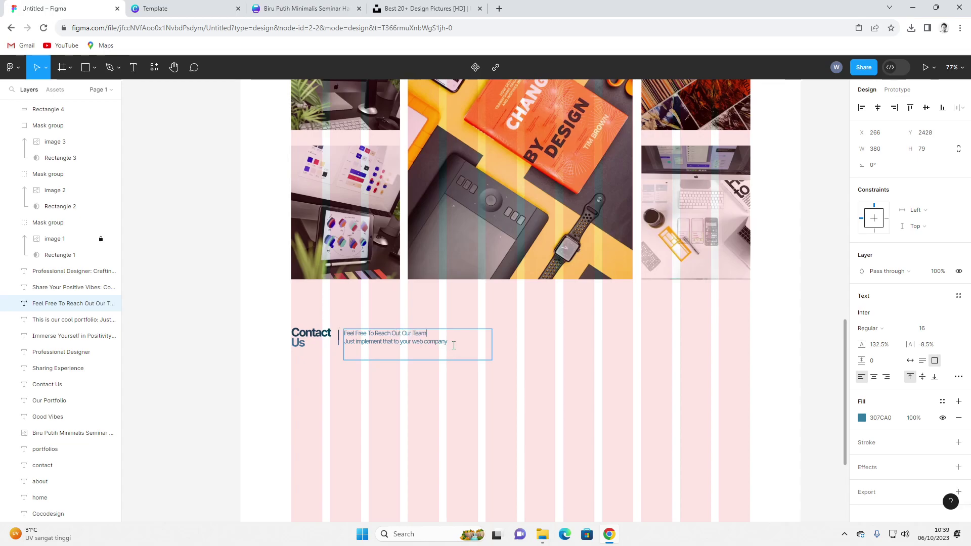
{"action": "left_click_drag", "start_coordinate": [449, 342], "coordinate": [334, 345]}
{"action": "type", "text": "Talk"}
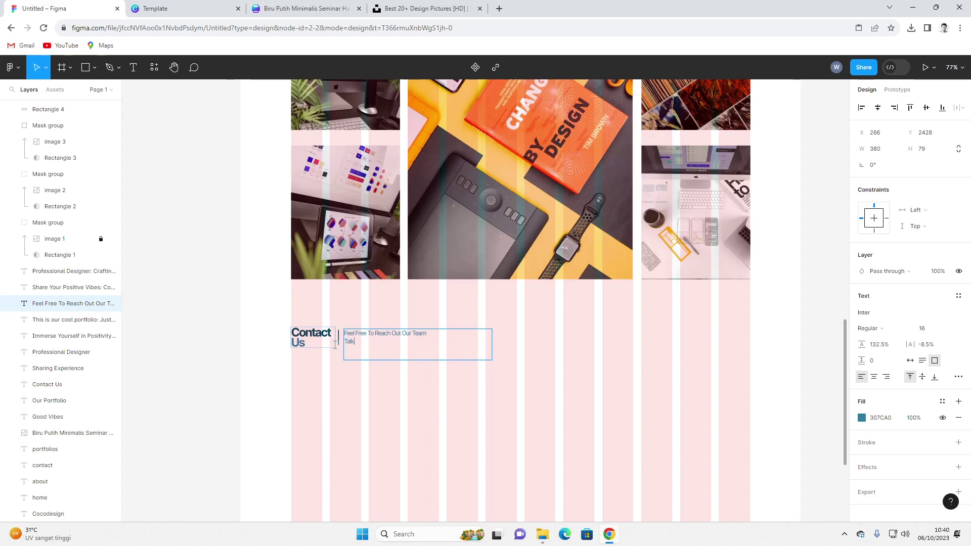
{"action": "type", "text": " And Ask What Ever You Want..."}
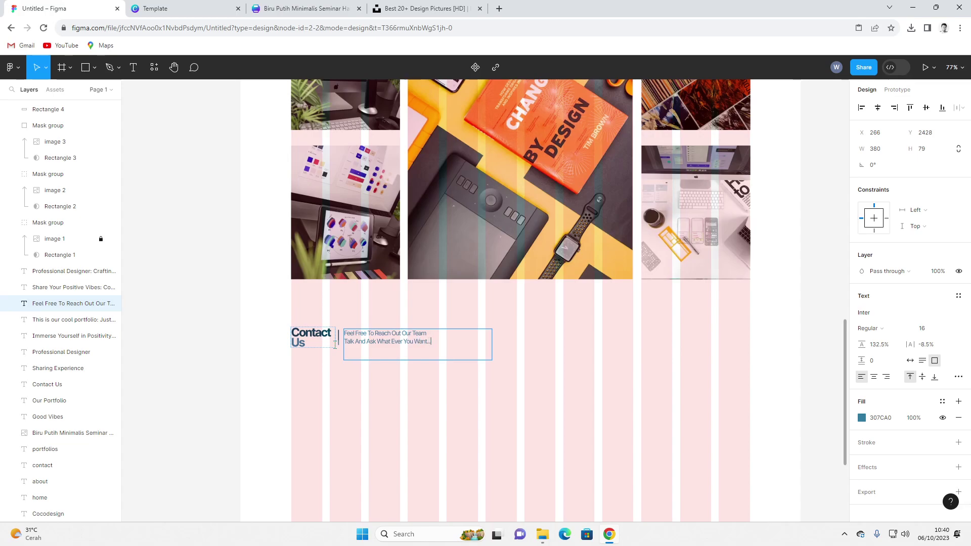
{"action": "key", "text": "Escape"}
{"action": "key", "text": "Escape"}
- Search for "google maps" in a new browser tab and open the Google Maps site
{"action": "scroll", "coordinate": [490, 404], "scroll_direction": "down", "scroll_amount": 5, "text": "ctrl"}
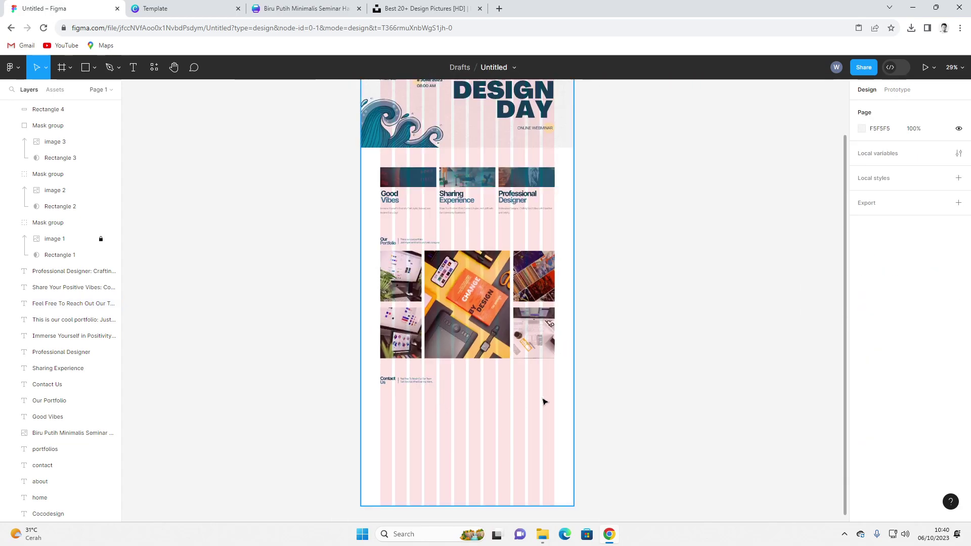
{"action": "scroll", "coordinate": [649, 332], "scroll_direction": "up", "scroll_amount": 2}
{"action": "scroll", "coordinate": [633, 390], "scroll_direction": "down", "scroll_amount": 3}
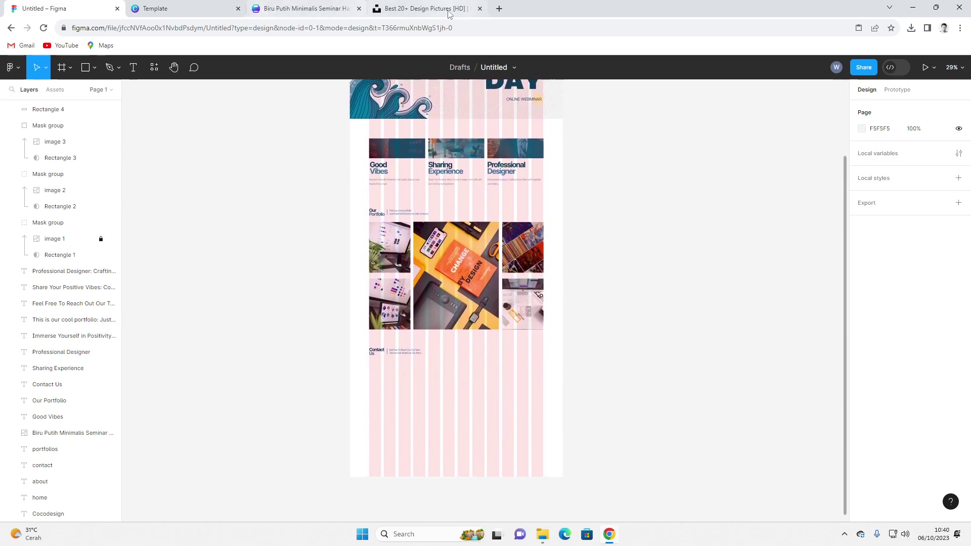
{"action": "left_click", "coordinate": [499, 9]}
{"action": "type", "text": "google m."}
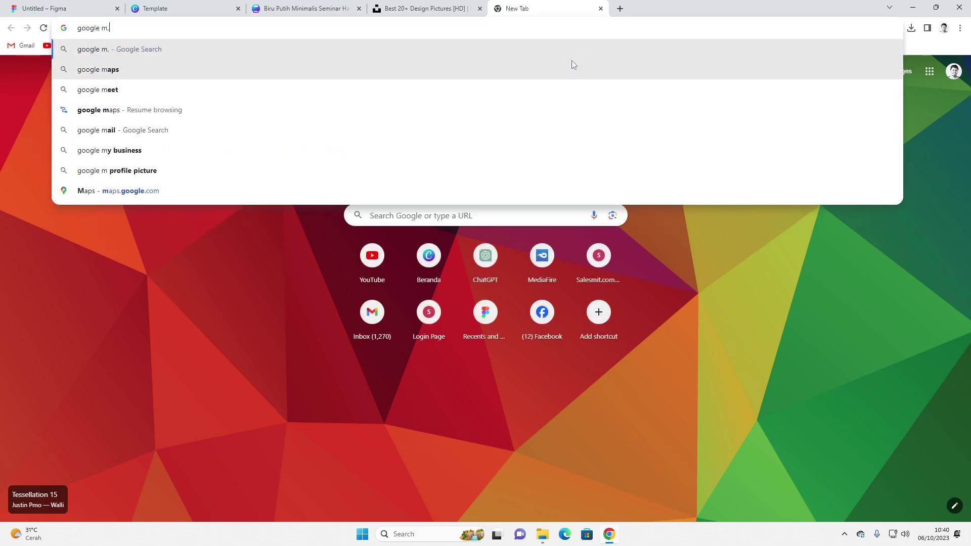
{"action": "key", "text": "BackSpace"}
{"action": "type", "text": "aps"}
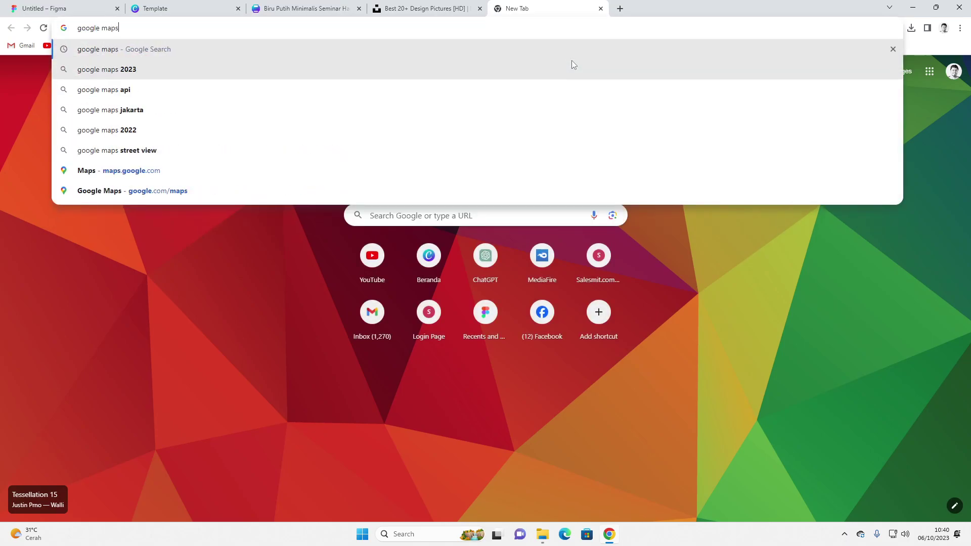
{"action": "key", "text": "Return"}
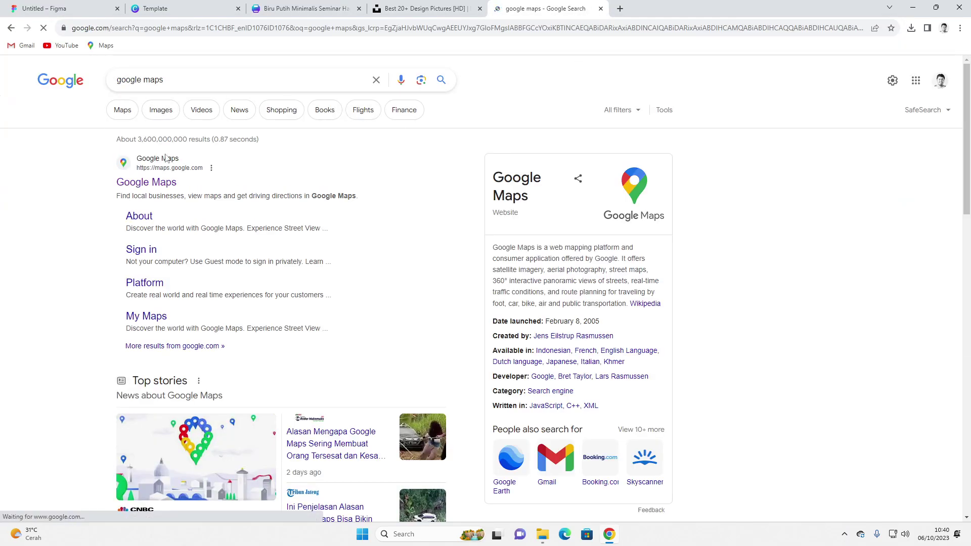
{"action": "left_click", "coordinate": [152, 183]}
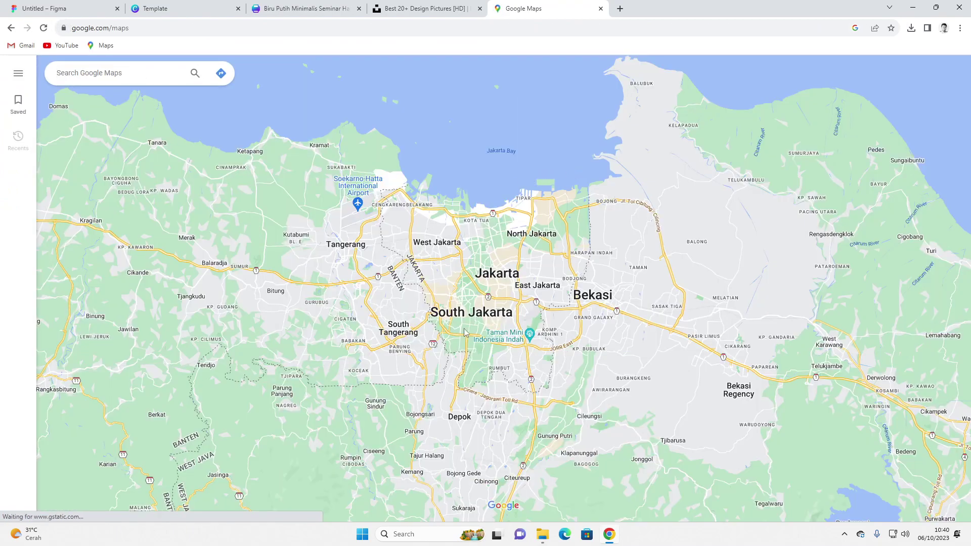
- Bring the map in on Soekarno-Hatta International Airport, dismiss the ads notice, and capture a rectangular screenshot of the airport area
{"action": "left_click", "coordinate": [371, 210]}
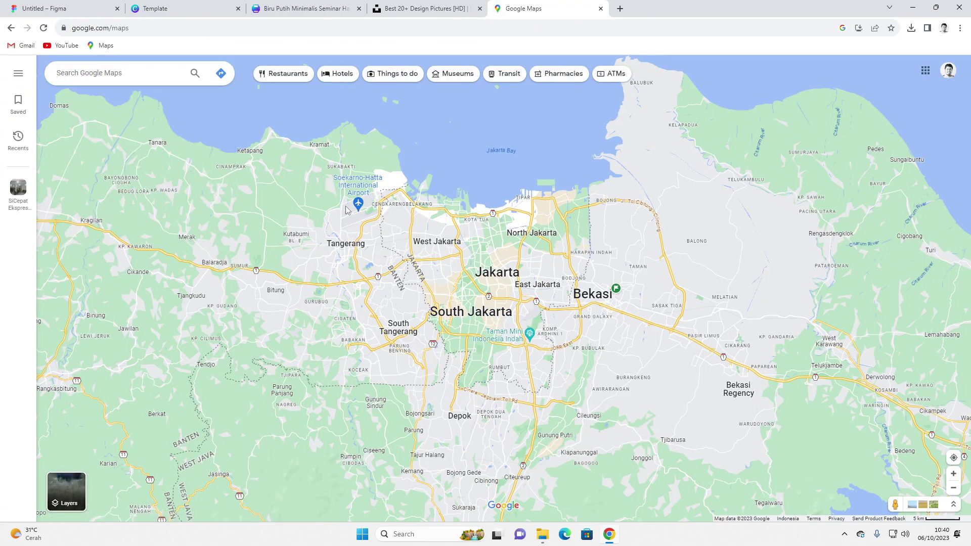
{"action": "scroll", "coordinate": [357, 213], "scroll_direction": "up", "scroll_amount": 5}
{"action": "left_click_drag", "start_coordinate": [451, 248], "coordinate": [531, 324]}
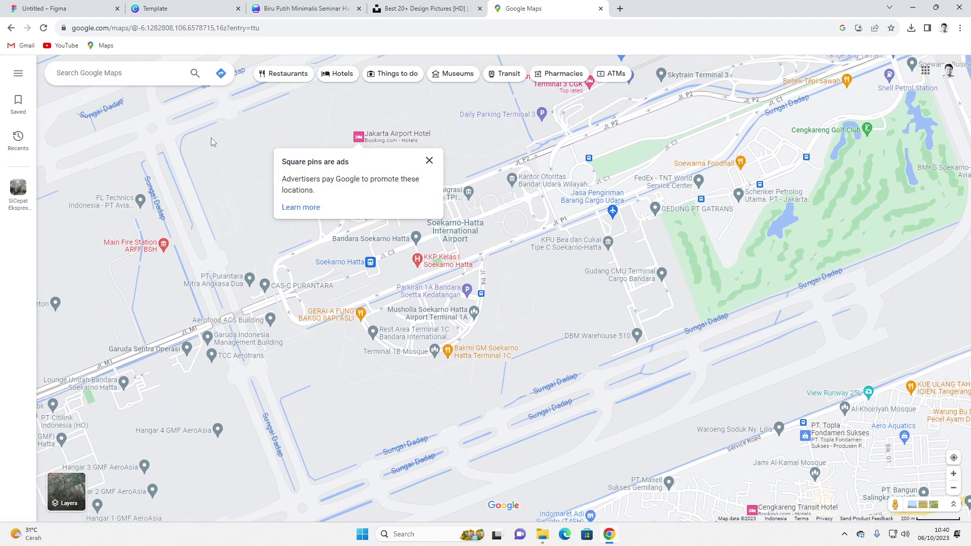
{"action": "left_click", "coordinate": [429, 161]}
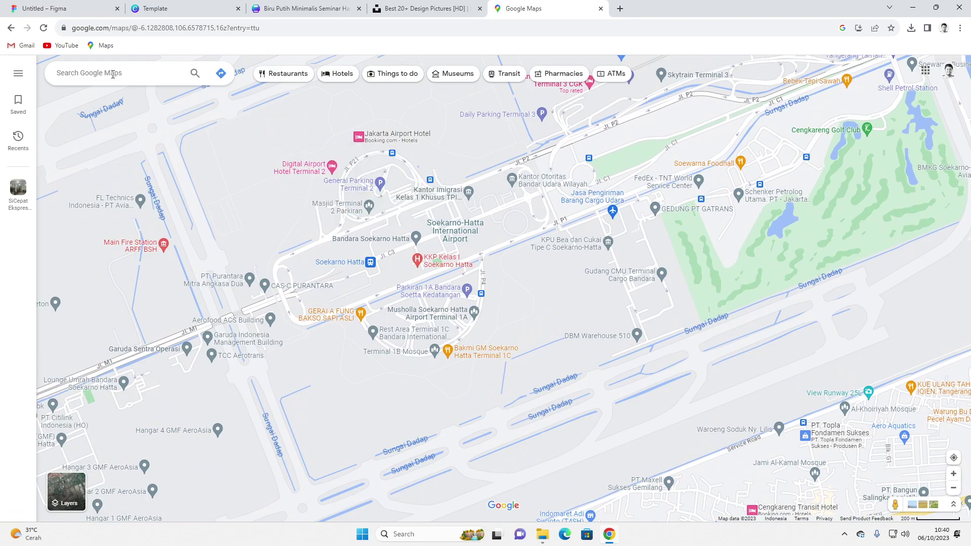
{"action": "key", "text": "super+shift+s"}
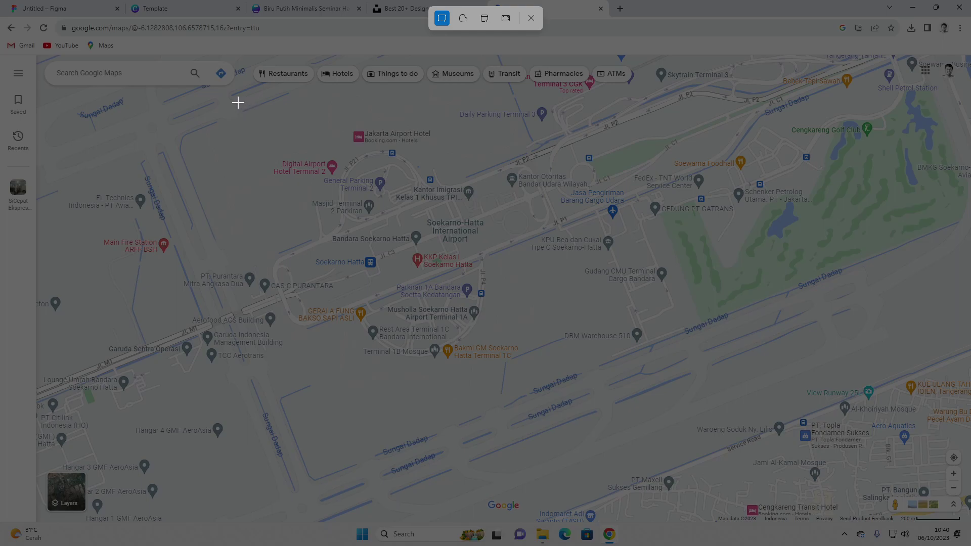
{"action": "left_click_drag", "start_coordinate": [224, 98], "coordinate": [851, 387]}
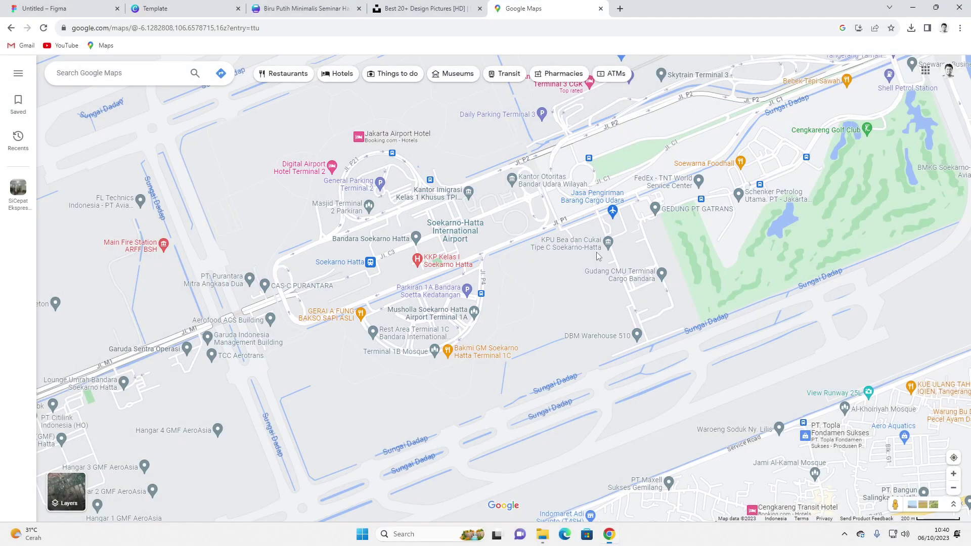
- Back in Figma, draw a rectangle about 1181 × 448 across the column grid below Contact Us and fill it with the copied map screenshot
{"action": "left_click", "coordinate": [78, 7]}
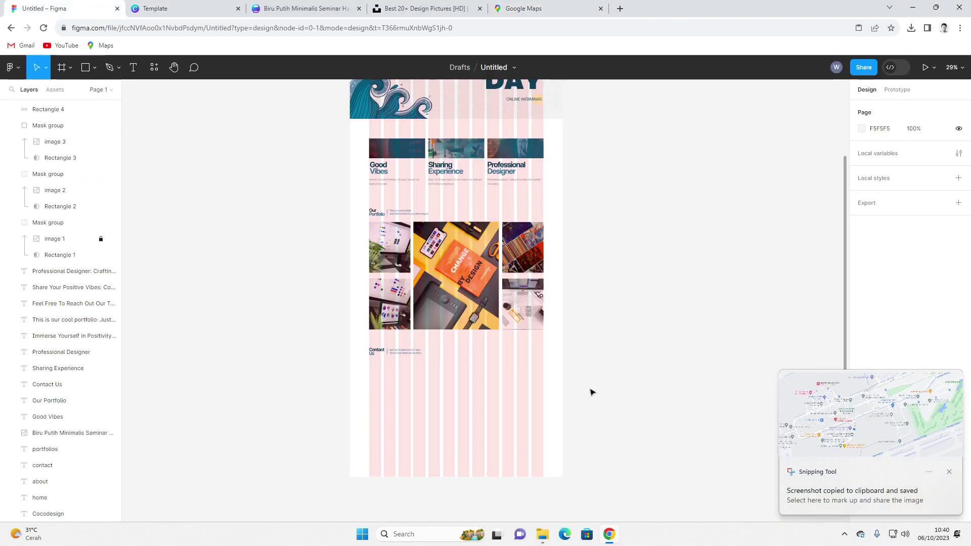
{"action": "scroll", "coordinate": [514, 340], "scroll_direction": "down", "scroll_amount": 2}
{"action": "left_click", "coordinate": [81, 71]}
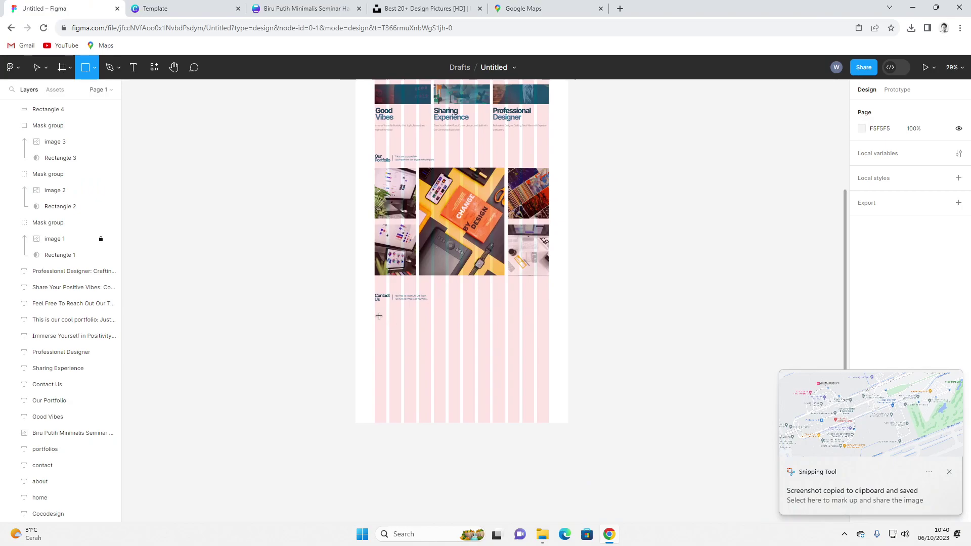
{"action": "left_click_drag", "start_coordinate": [375, 315], "coordinate": [551, 379]}
{"action": "key", "text": "ctrl+v"}
{"action": "left_click", "coordinate": [621, 351]}
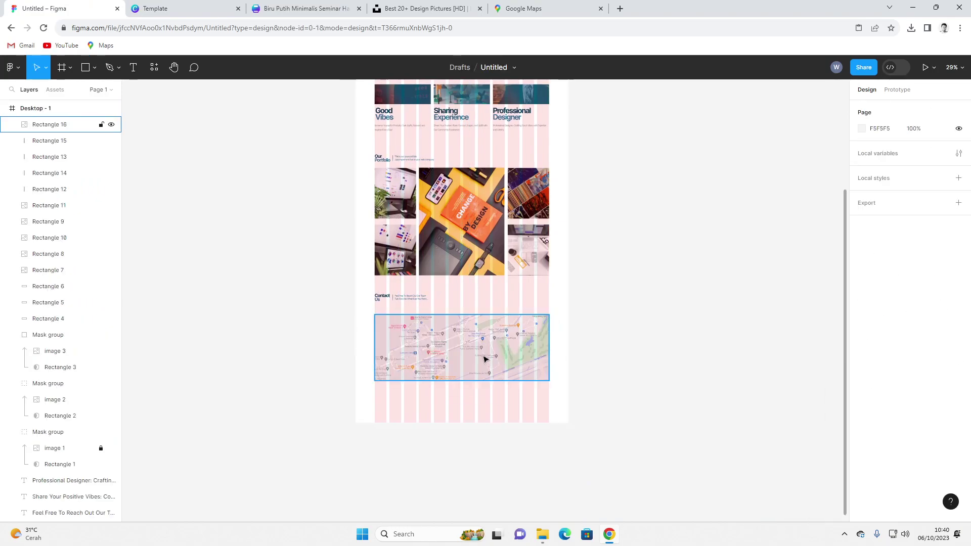
- Move the map rectangle below the Contact Us heading to X 130, Y 2537
{"action": "scroll", "coordinate": [470, 356], "scroll_direction": "up", "scroll_amount": 3}
{"action": "left_click_drag", "start_coordinate": [470, 356], "coordinate": [426, 336]}
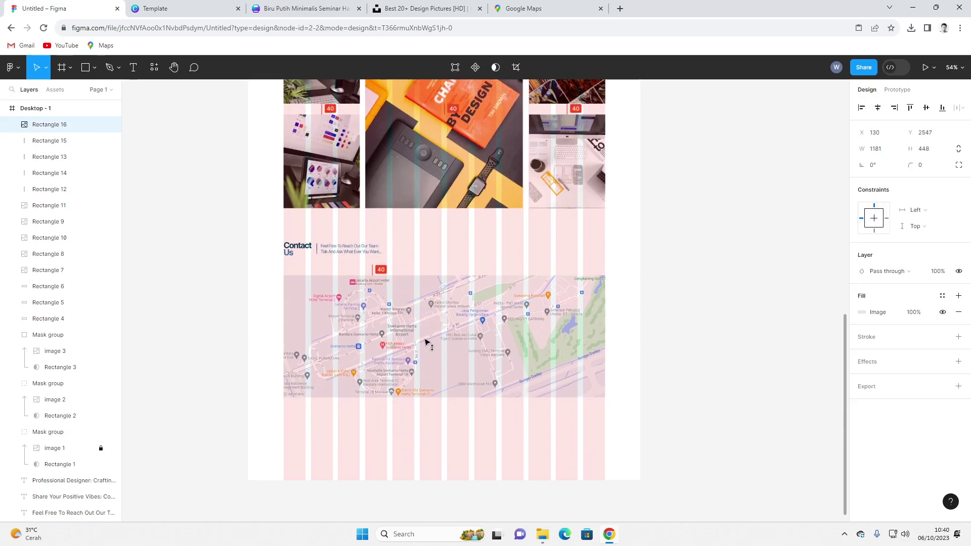
{"action": "left_click", "coordinate": [667, 427]}
{"action": "scroll", "coordinate": [667, 427], "scroll_direction": "up", "scroll_amount": 1}
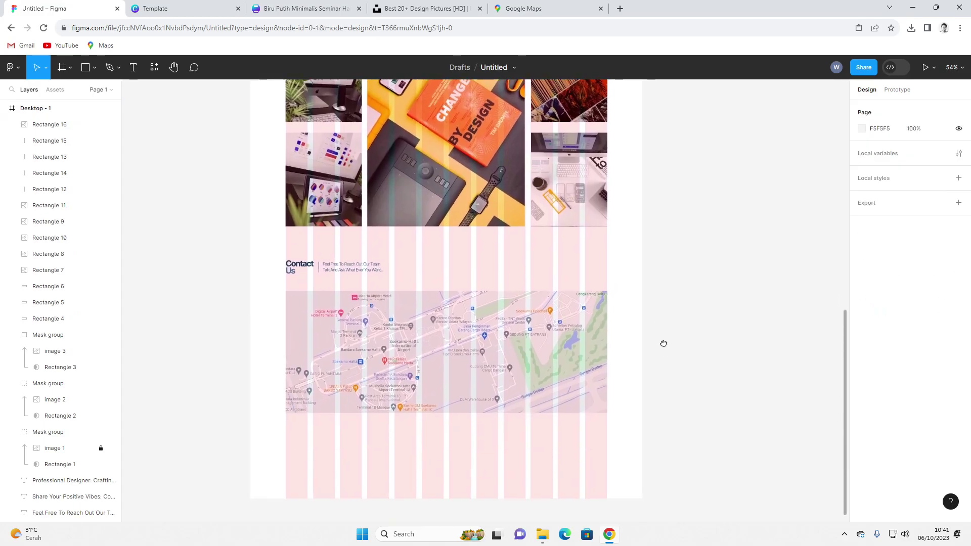
- Draw an overlay rectangle about 1180 × 451 covering the map, at X 130, Y 2534
{"action": "left_click", "coordinate": [452, 307]}
{"action": "key", "text": "r"}
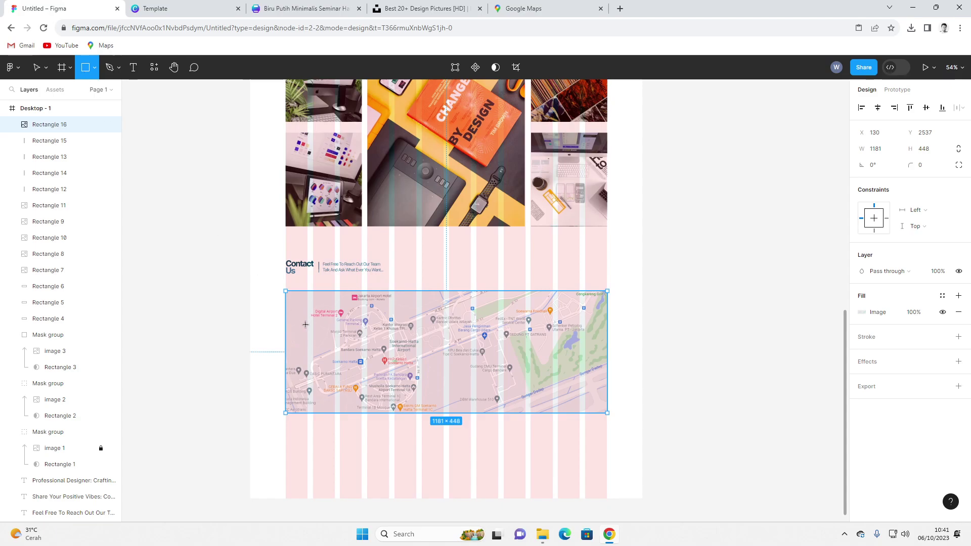
{"action": "mouse_move", "coordinate": [286, 290]}
{"action": "left_mouse_down"}
{"action": "mouse_move", "coordinate": [555, 386]}
{"action": "mouse_move", "coordinate": [608, 416]}
{"action": "left_mouse_up"}
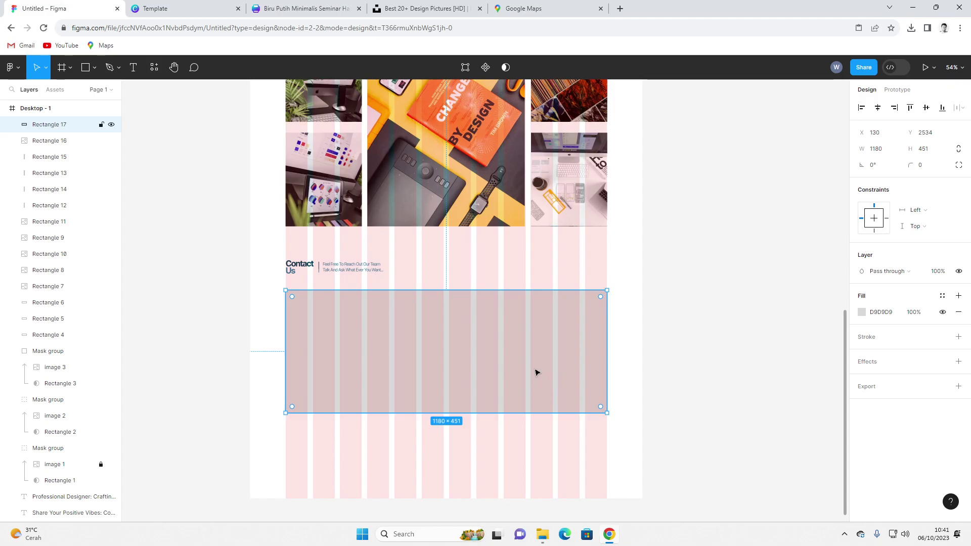
- Change the overlay's fill to a linear gradient running diagonally from its upper right to its lower left
{"action": "left_click", "coordinate": [861, 313]}
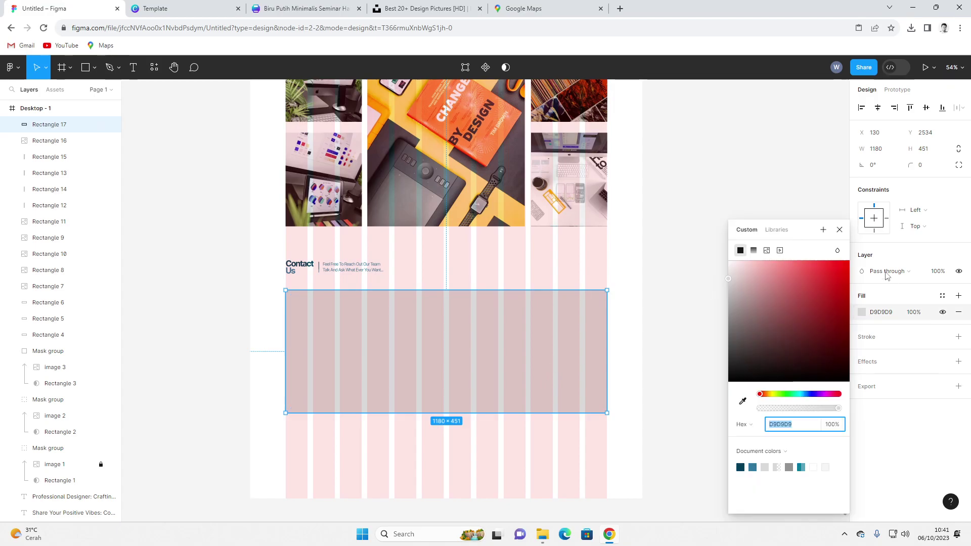
{"action": "left_click", "coordinate": [863, 313]}
{"action": "left_click", "coordinate": [863, 313]}
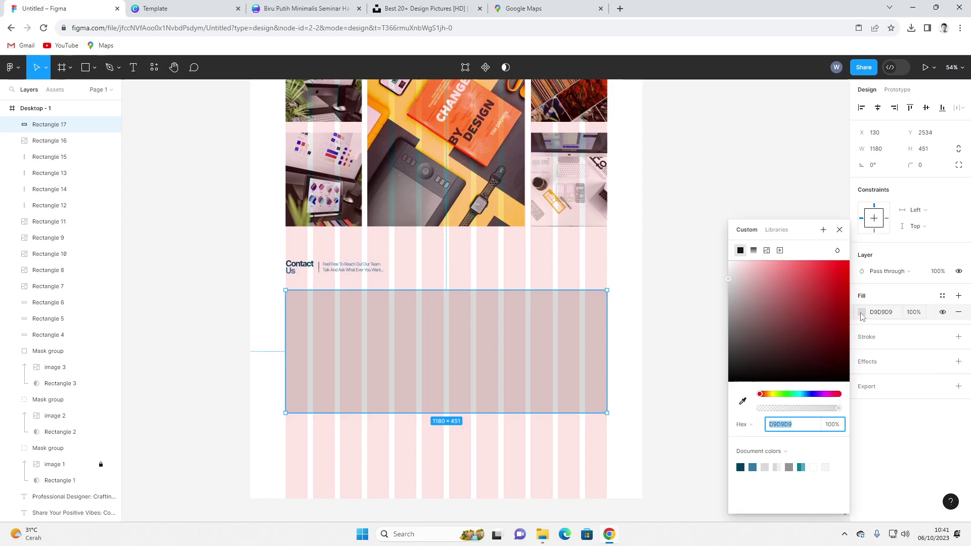
{"action": "left_click", "coordinate": [753, 251]}
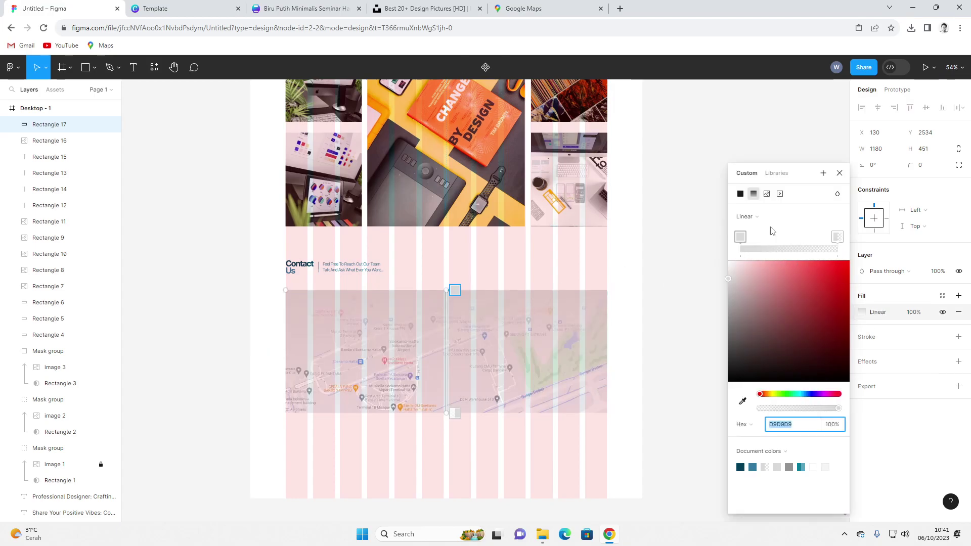
{"action": "left_click_drag", "start_coordinate": [446, 287], "coordinate": [581, 287]}
{"action": "left_click_drag", "start_coordinate": [448, 416], "coordinate": [314, 411]}
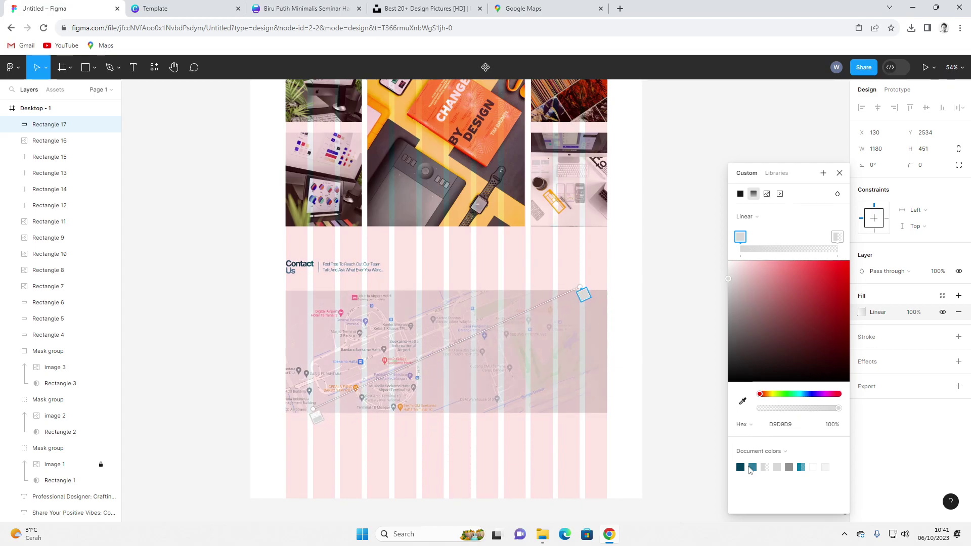
- Set the gradient's upper-right stop to 01435D at 46% opacity and its lower-left stop to 307CA0 at 0%
{"action": "left_click", "coordinate": [741, 466]}
{"action": "left_click_drag", "start_coordinate": [794, 408], "coordinate": [795, 409]}
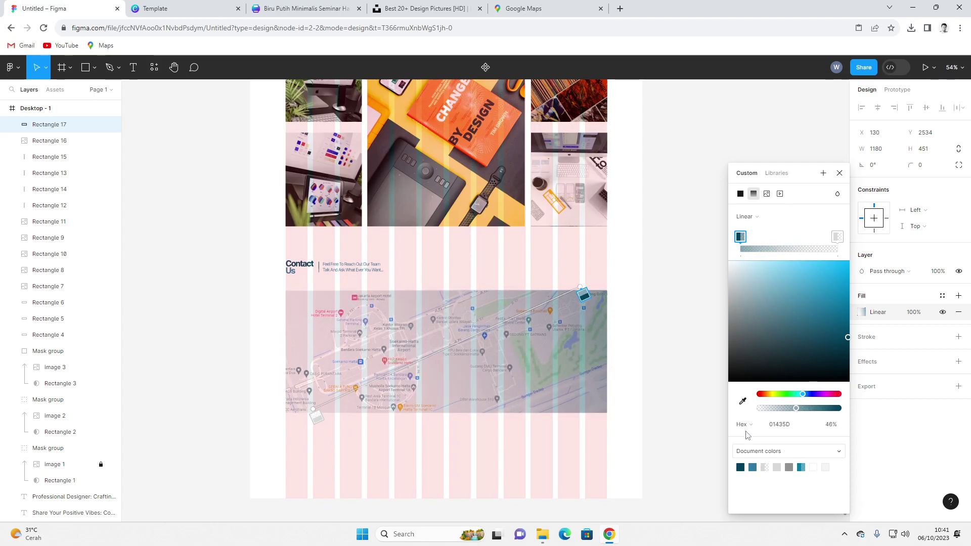
{"action": "left_click", "coordinate": [316, 416]}
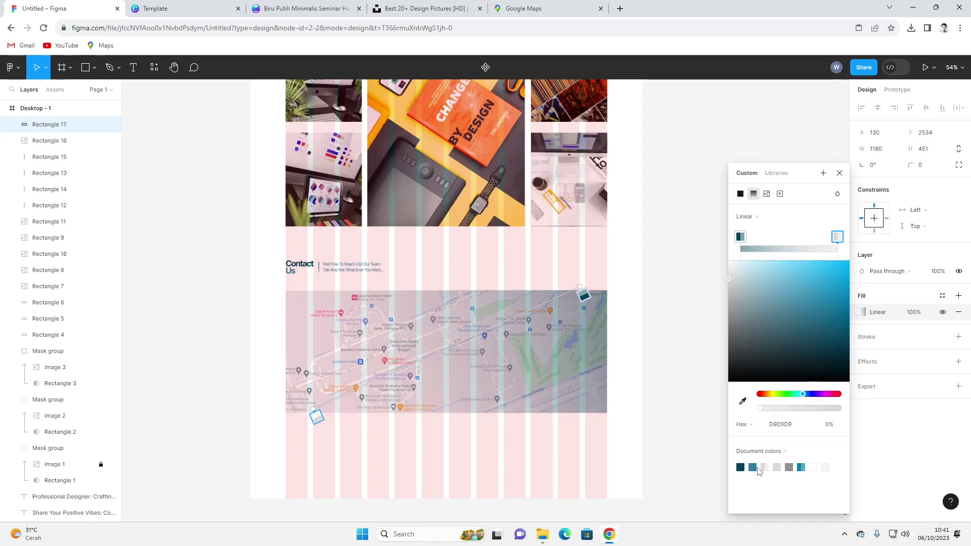
{"action": "left_click", "coordinate": [753, 467]}
{"action": "left_click_drag", "start_coordinate": [818, 410], "coordinate": [754, 414]}
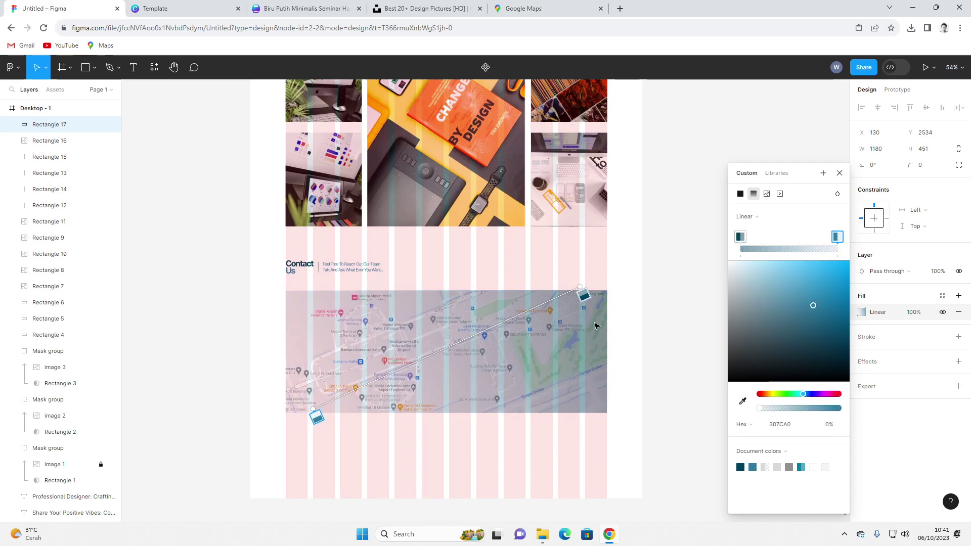
- Extend the gradient to the overlay's upper-right corner and reduce the 01435D stop's opacity to 3%
{"action": "left_click_drag", "start_coordinate": [581, 289], "coordinate": [604, 290]}
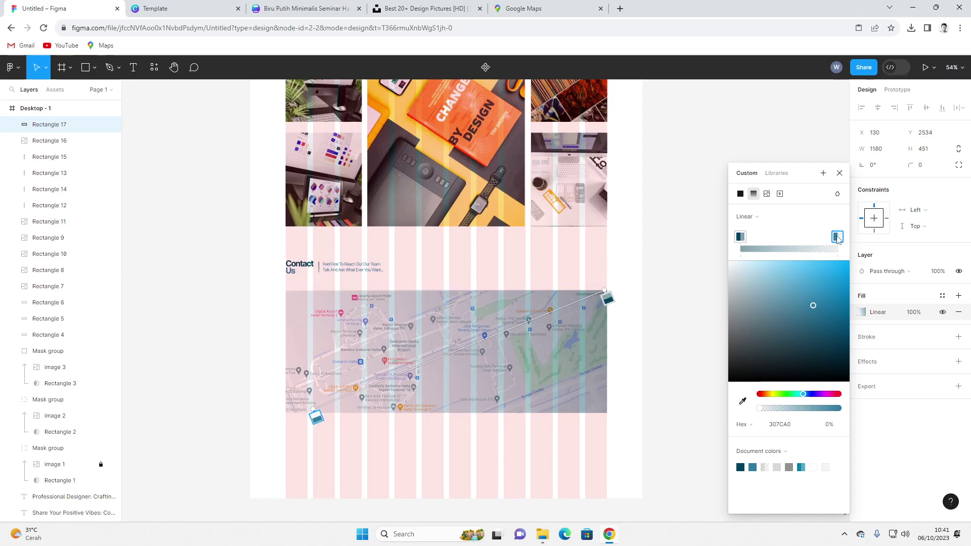
{"action": "left_click", "coordinate": [740, 237]}
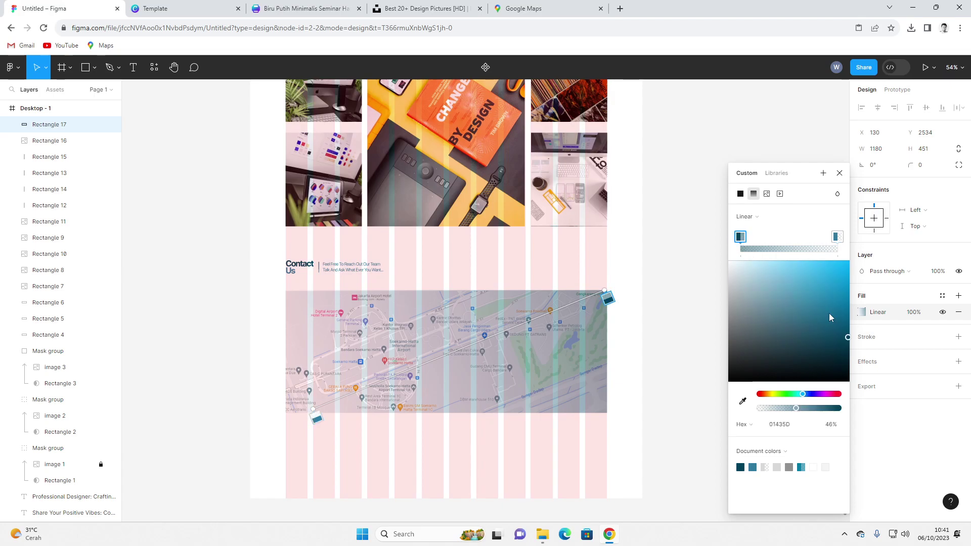
{"action": "left_click", "coordinate": [770, 248]}
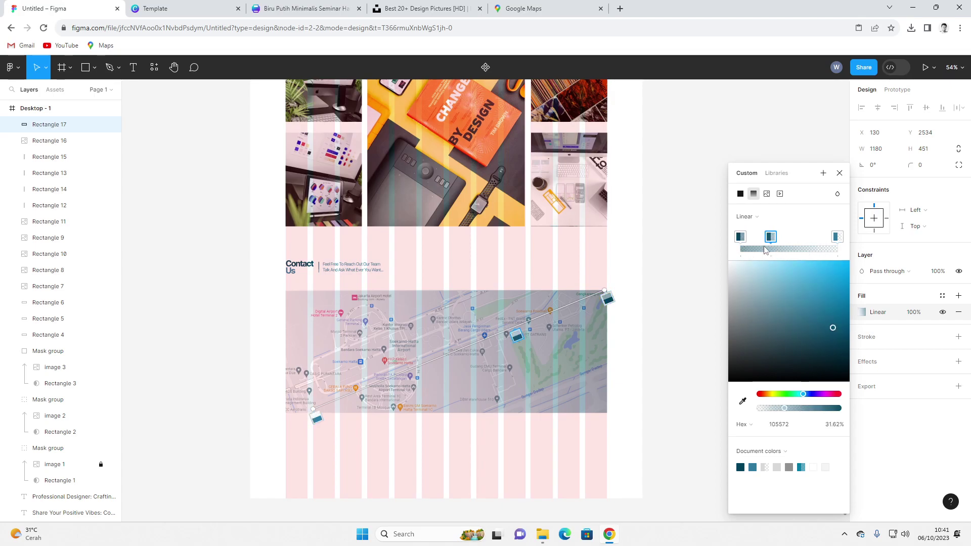
{"action": "key", "text": "Delete"}
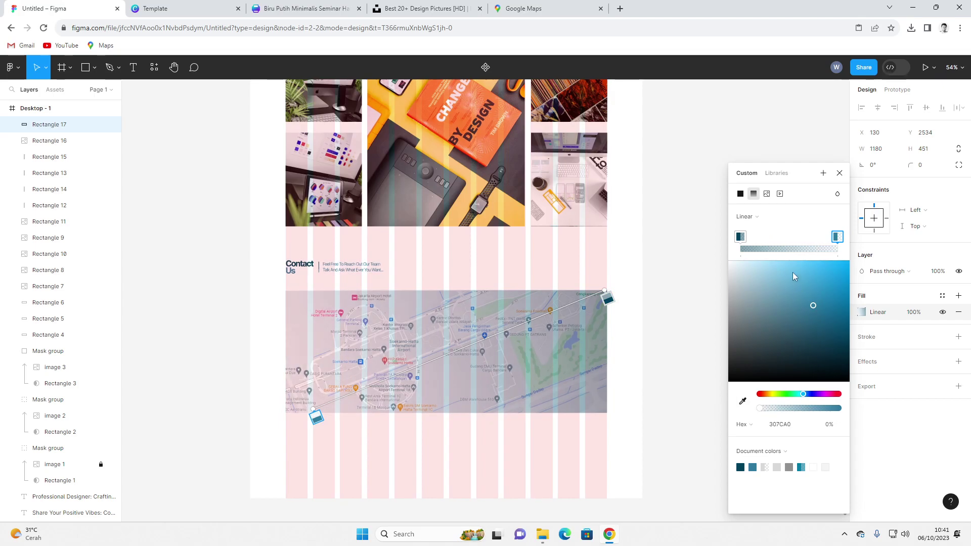
{"action": "left_click", "coordinate": [740, 240]}
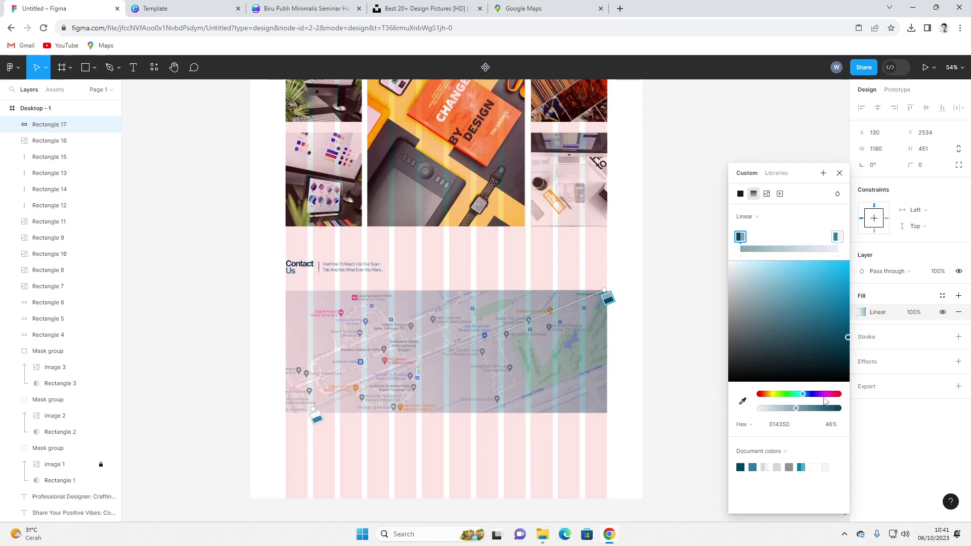
{"action": "left_click_drag", "start_coordinate": [799, 410], "coordinate": [760, 409]}
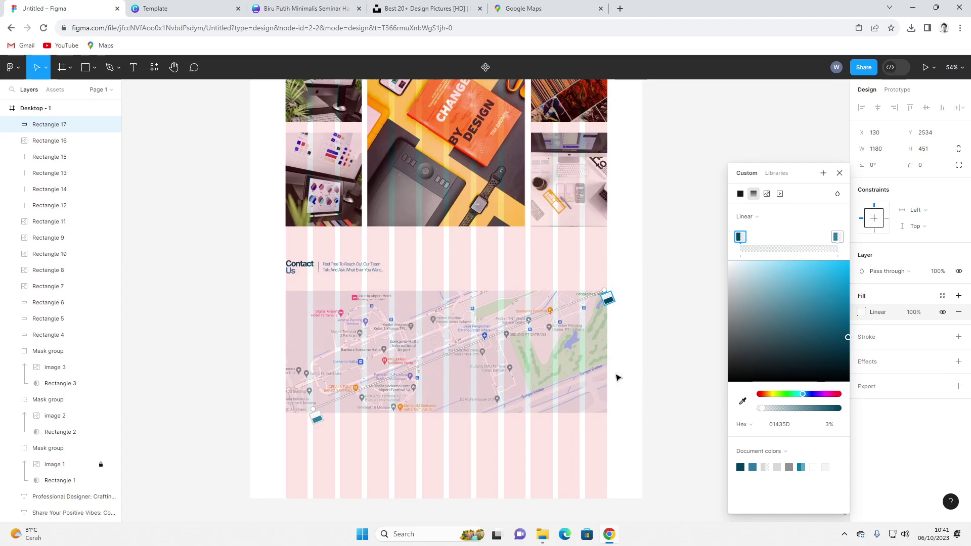
- Shift the gradient overlay down off the map and lower the map image's exposure, contrast and saturation
{"action": "key", "text": "Escape"}
{"action": "left_click_drag", "start_coordinate": [450, 382], "coordinate": [449, 405]}
{"action": "left_click", "coordinate": [448, 343]}
{"action": "left_click", "coordinate": [478, 306]}
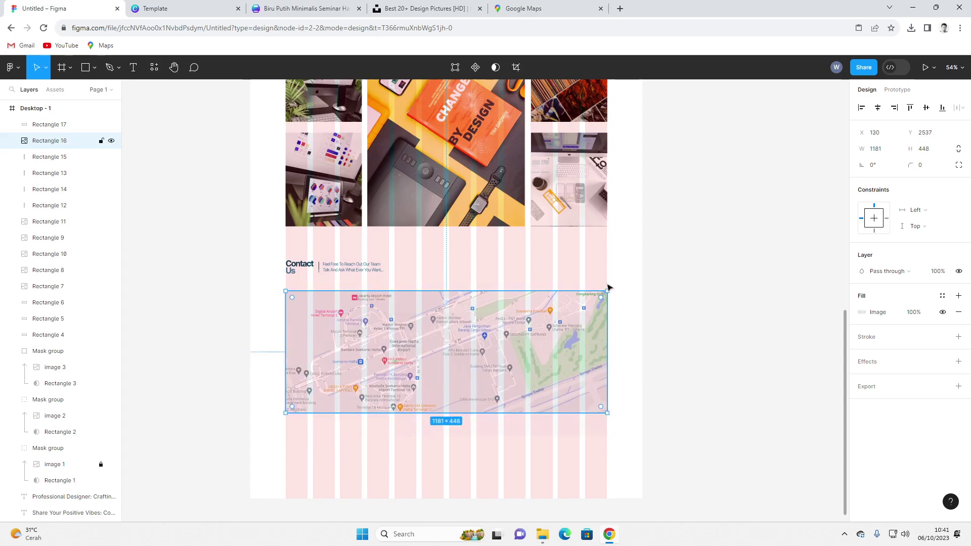
{"action": "left_click", "coordinate": [862, 312]}
{"action": "left_click_drag", "start_coordinate": [812, 402], "coordinate": [785, 437]}
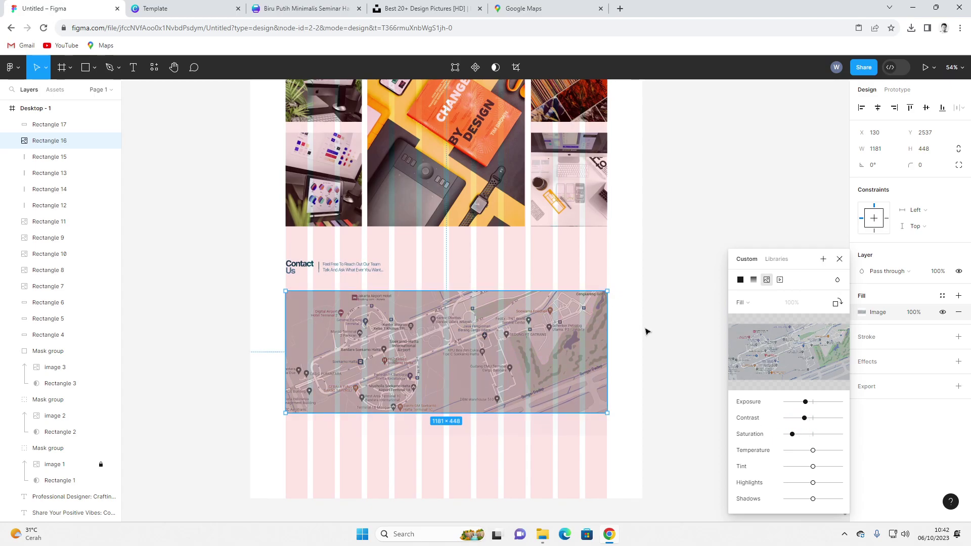
- Align the gradient overlay with the top of the map at X 130, Y 2537
{"action": "left_click", "coordinate": [570, 322]}
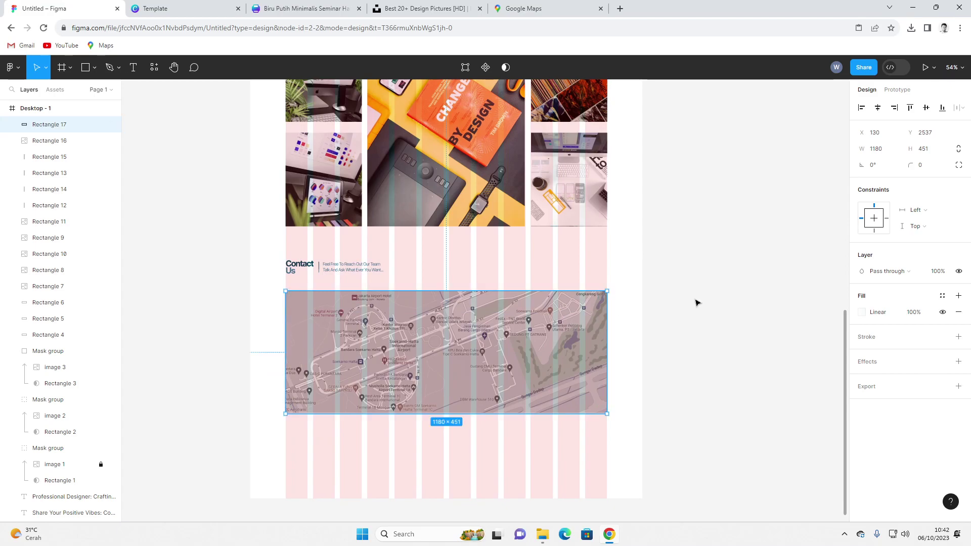
{"action": "left_click", "coordinate": [676, 297]}
{"action": "scroll", "coordinate": [669, 302], "scroll_direction": "down", "scroll_amount": 3}
{"action": "scroll", "coordinate": [539, 324], "scroll_direction": "up", "scroll_amount": 5}
- Move the overlay slightly down from the map and raise the map image's exposure to lighten it
{"action": "left_click", "coordinate": [539, 325]}
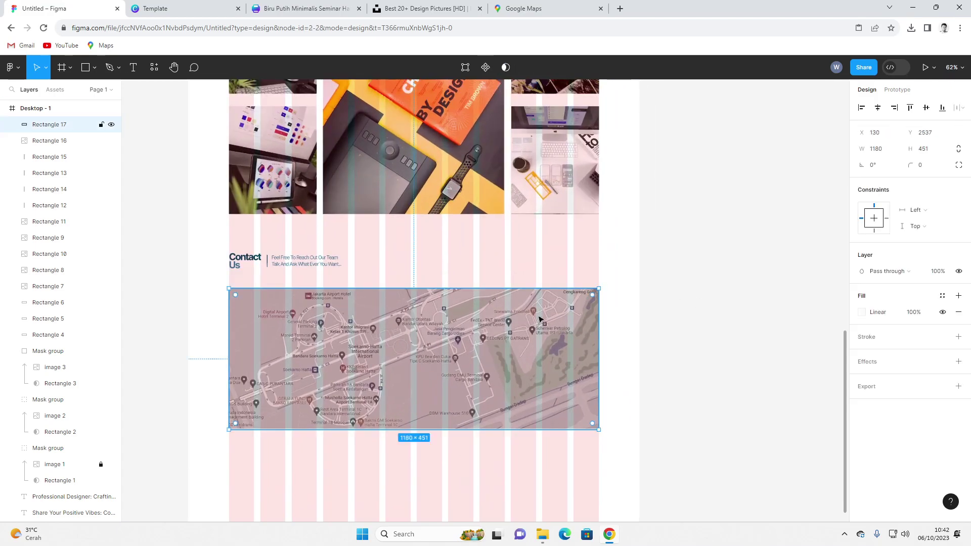
{"action": "left_click", "coordinate": [861, 312]}
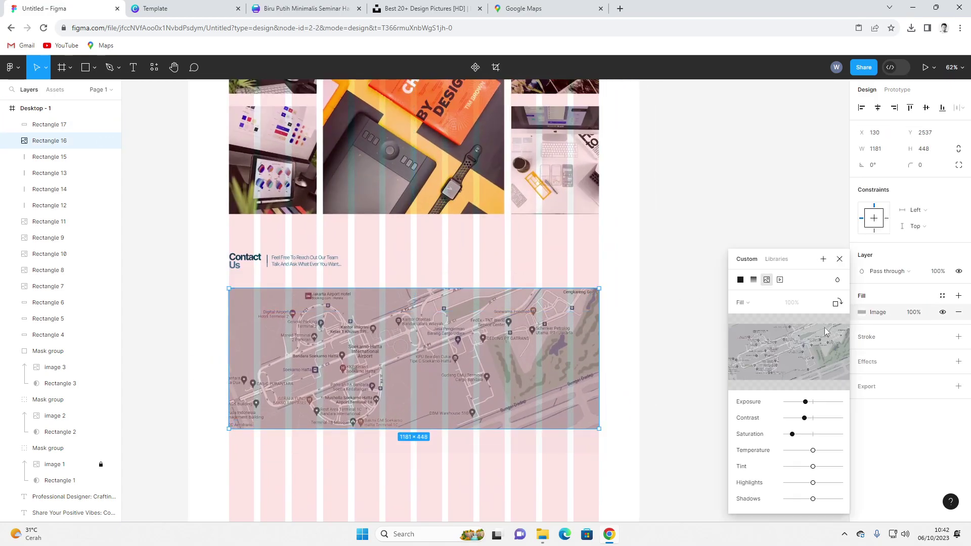
{"action": "left_click_drag", "start_coordinate": [806, 402], "coordinate": [816, 403]}
{"action": "left_click", "coordinate": [678, 313]}
{"action": "left_click", "coordinate": [488, 349]}
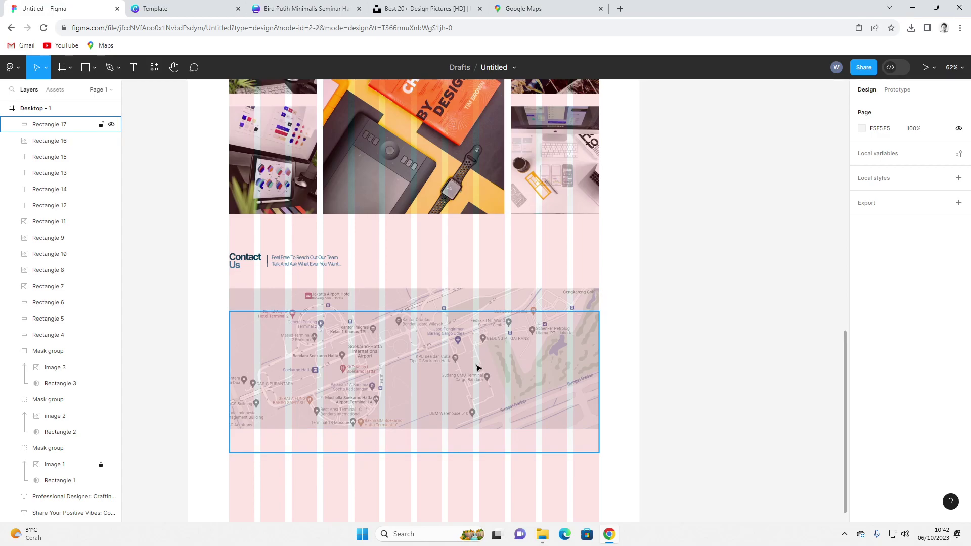
{"action": "left_click", "coordinate": [629, 321]}
- Try to move the Our Portfolio and Contact Us sections down slightly together
{"action": "scroll", "coordinate": [625, 325], "scroll_direction": "down", "scroll_amount": 5}
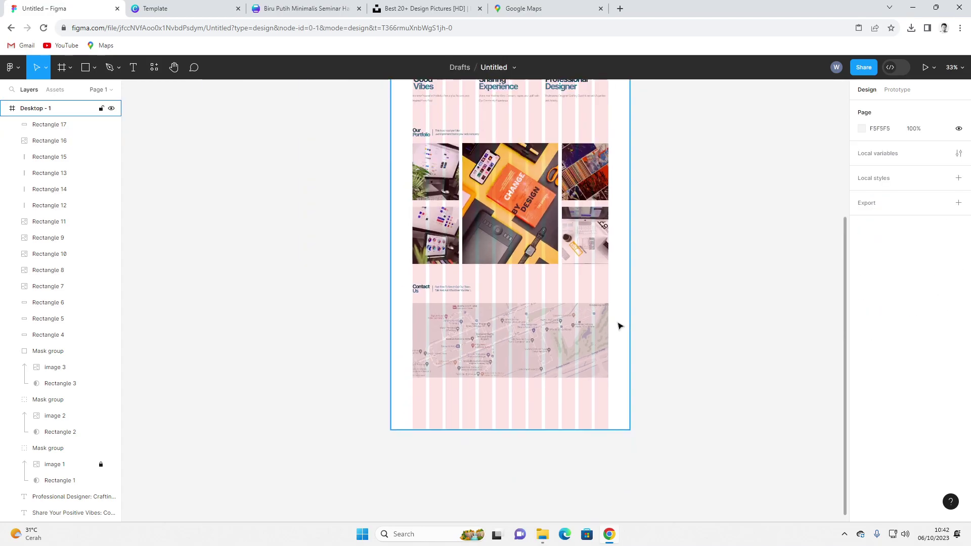
{"action": "scroll", "coordinate": [557, 329], "scroll_direction": "up", "scroll_amount": 4}
{"action": "scroll", "coordinate": [435, 241], "scroll_direction": "down", "scroll_amount": 3}
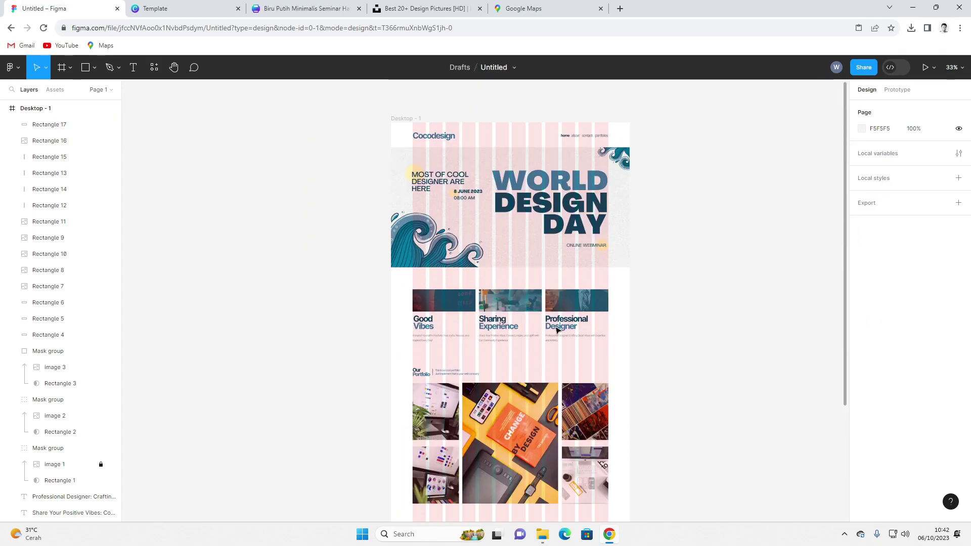
{"action": "left_click_drag", "start_coordinate": [402, 176], "coordinate": [638, 480]}
{"action": "scroll", "coordinate": [531, 400], "scroll_direction": "down", "scroll_amount": 1}
{"action": "left_click_drag", "start_coordinate": [531, 397], "coordinate": [530, 406]}
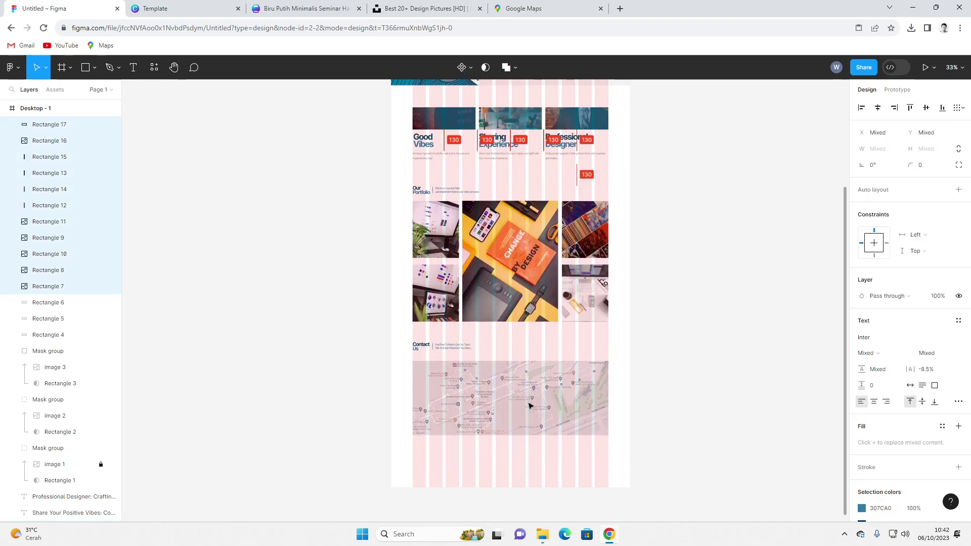
- Move the Contact Us heading and map together slightly further down from the portfolio gallery
{"action": "left_click", "coordinate": [671, 363]}
{"action": "left_click_drag", "start_coordinate": [413, 334], "coordinate": [623, 468]}
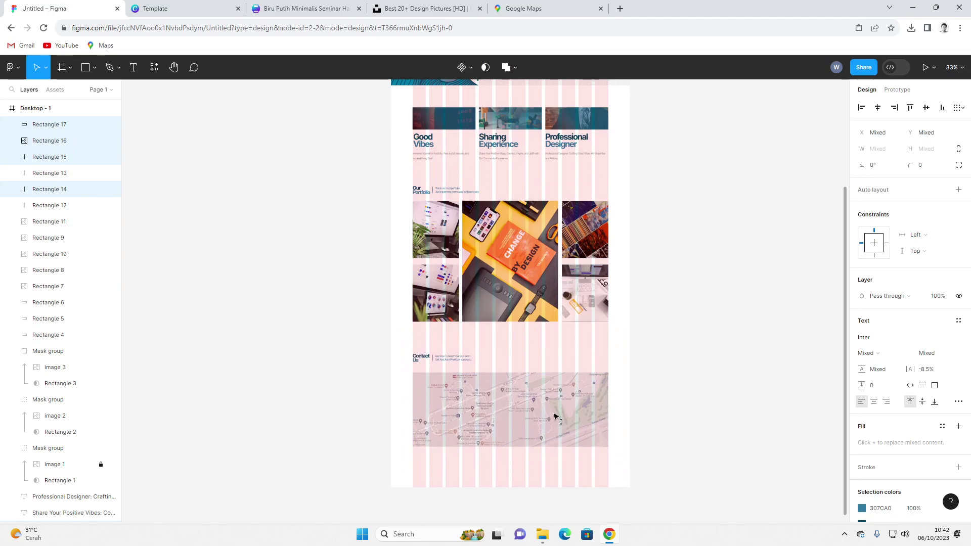
{"action": "left_click_drag", "start_coordinate": [555, 404], "coordinate": [552, 406]}
{"action": "left_click", "coordinate": [692, 373]}
{"action": "scroll", "coordinate": [642, 347], "scroll_direction": "up", "scroll_amount": 4}
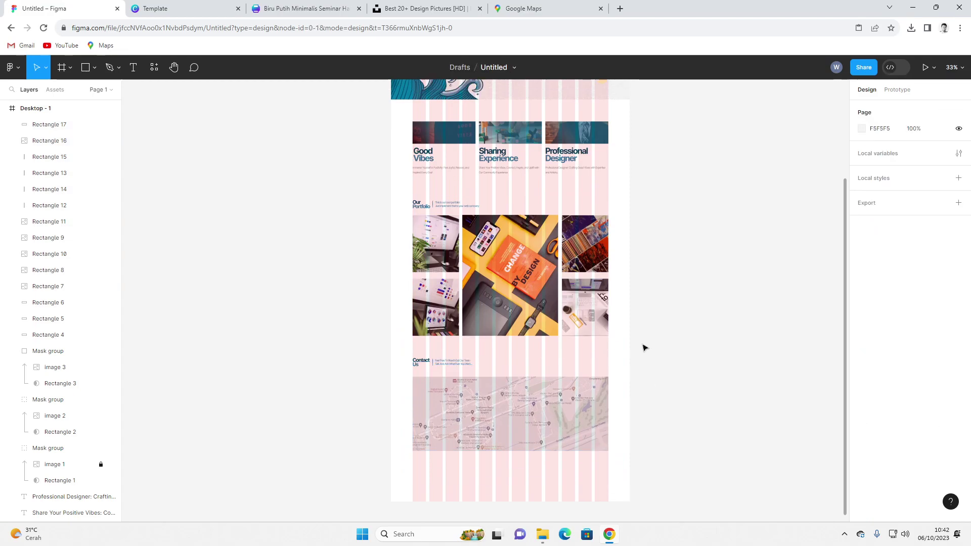
{"action": "scroll", "coordinate": [645, 348], "scroll_direction": "down", "scroll_amount": 7}
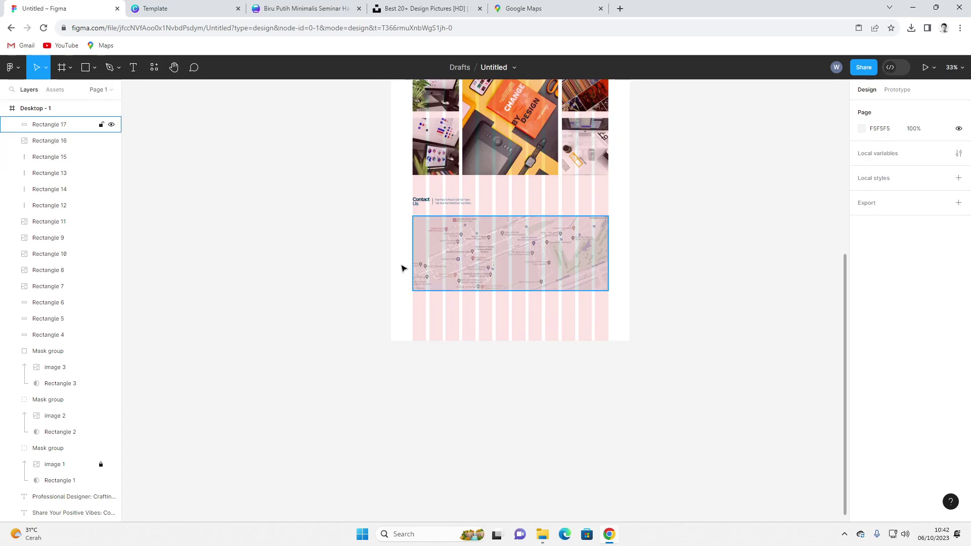
{"action": "left_click", "coordinate": [41, 108]}
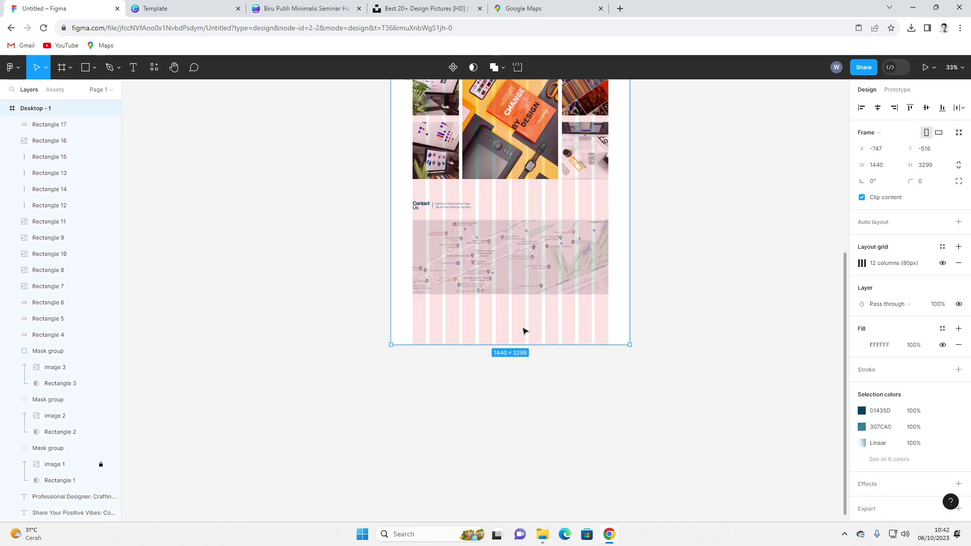
{"action": "left_click_drag", "start_coordinate": [522, 343], "coordinate": [526, 392]}
{"action": "key", "text": "Escape"}
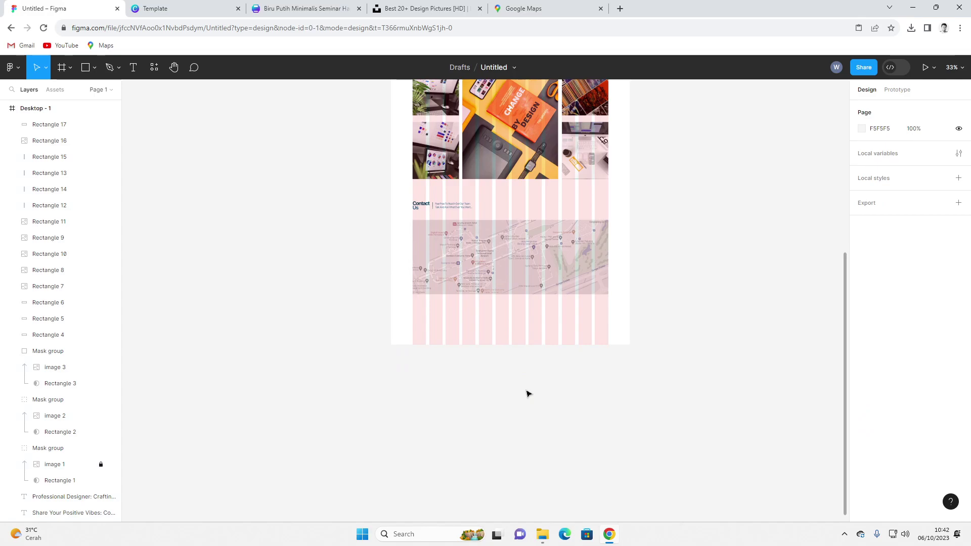
- Extend the bottom edge of the Desktop - 1 frame well below the map to make room for a footer
{"action": "left_click", "coordinate": [41, 108]}
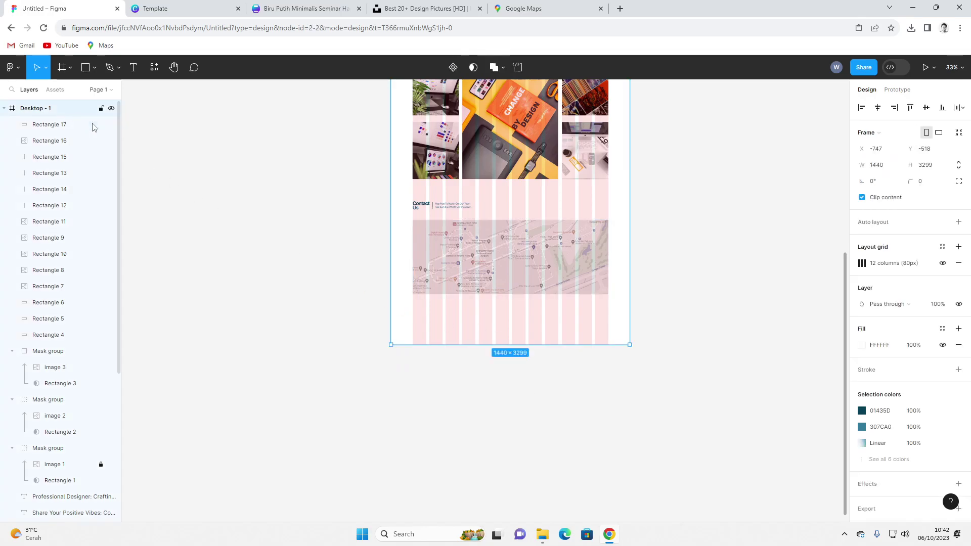
{"action": "left_click_drag", "start_coordinate": [489, 345], "coordinate": [485, 443]}
{"action": "key", "text": "Escape"}
- Draw a full-width 1440 × 708 footer rectangle at X 0, Y 3065 below the map and fill it with the dark teal document colour
{"action": "key", "text": "r"}
{"action": "left_click_drag", "start_coordinate": [392, 306], "coordinate": [629, 424]}
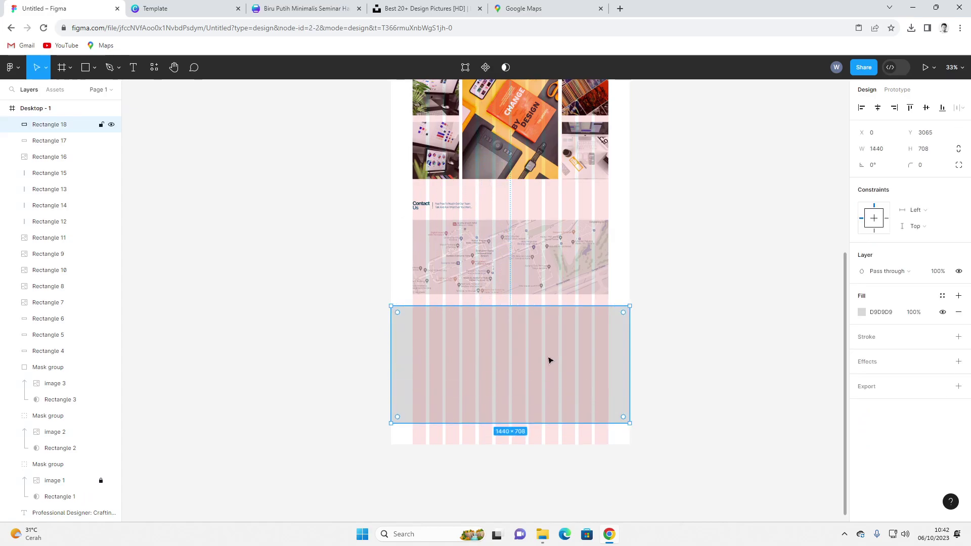
{"action": "left_click", "coordinate": [862, 312]}
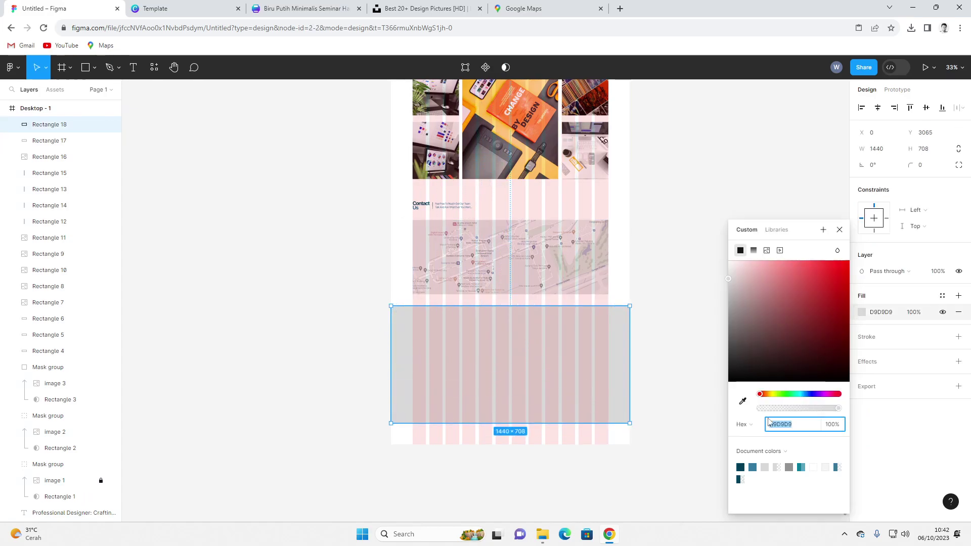
{"action": "left_click", "coordinate": [746, 463]}
{"action": "left_click", "coordinate": [644, 265]}
{"action": "left_click_drag", "start_coordinate": [644, 264], "coordinate": [651, 278]}
- Change the Cocodesign logo text in the page header to "bluedesign"
{"action": "scroll", "coordinate": [651, 278], "scroll_direction": "up", "scroll_amount": 2}
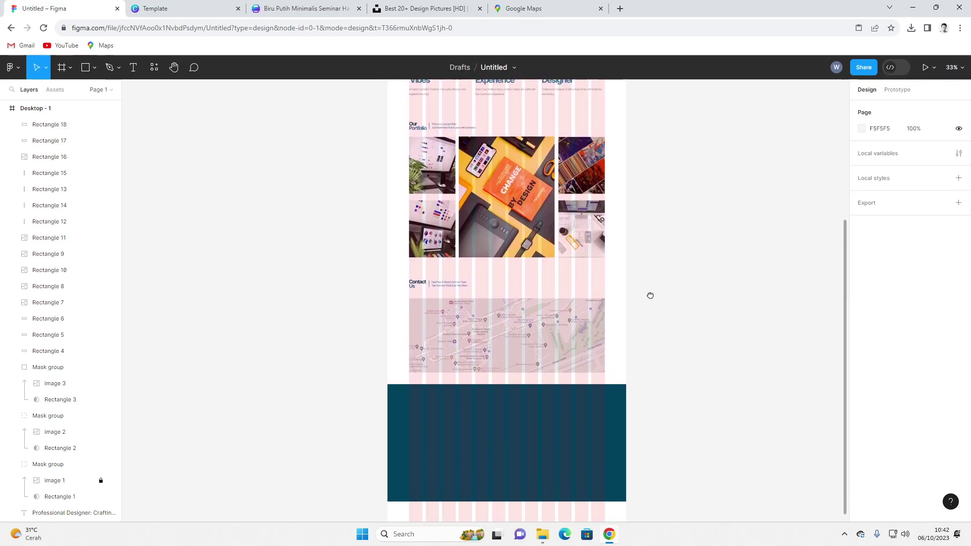
{"action": "scroll", "coordinate": [651, 295], "scroll_direction": "up", "scroll_amount": 3}
{"action": "scroll", "coordinate": [627, 238], "scroll_direction": "up", "scroll_amount": 4}
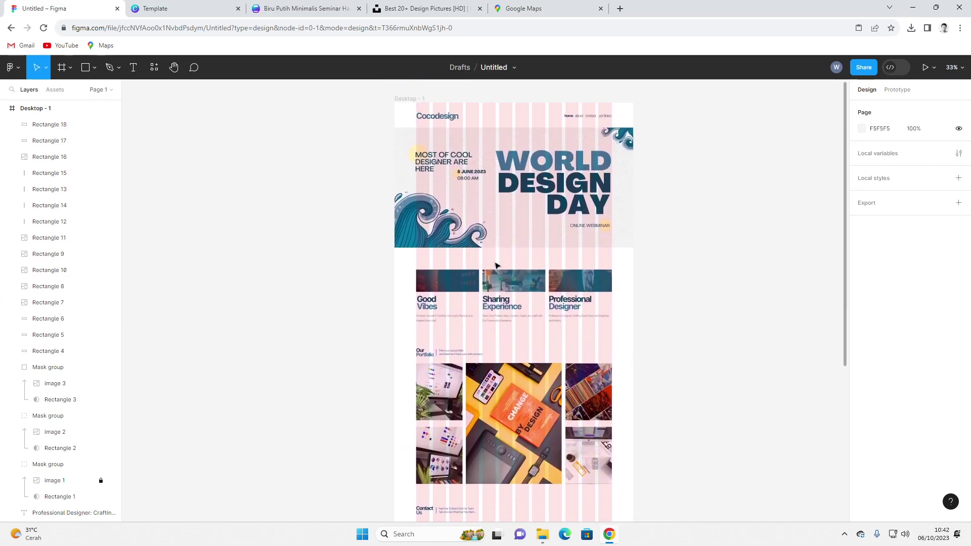
{"action": "left_click", "coordinate": [424, 121]}
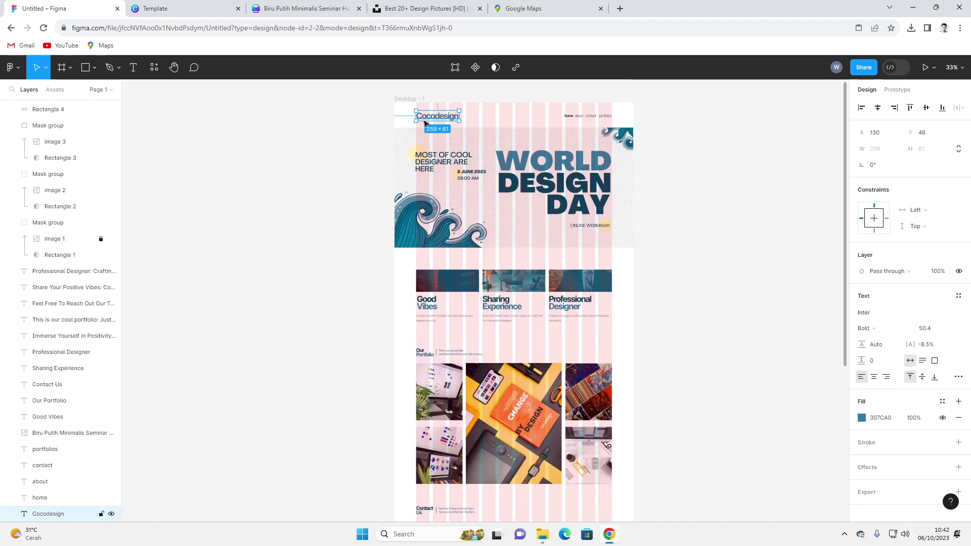
{"action": "double_click", "coordinate": [437, 117]}
{"action": "left_click_drag", "start_coordinate": [435, 115], "coordinate": [413, 119]}
{"action": "type", "text": "blue"}
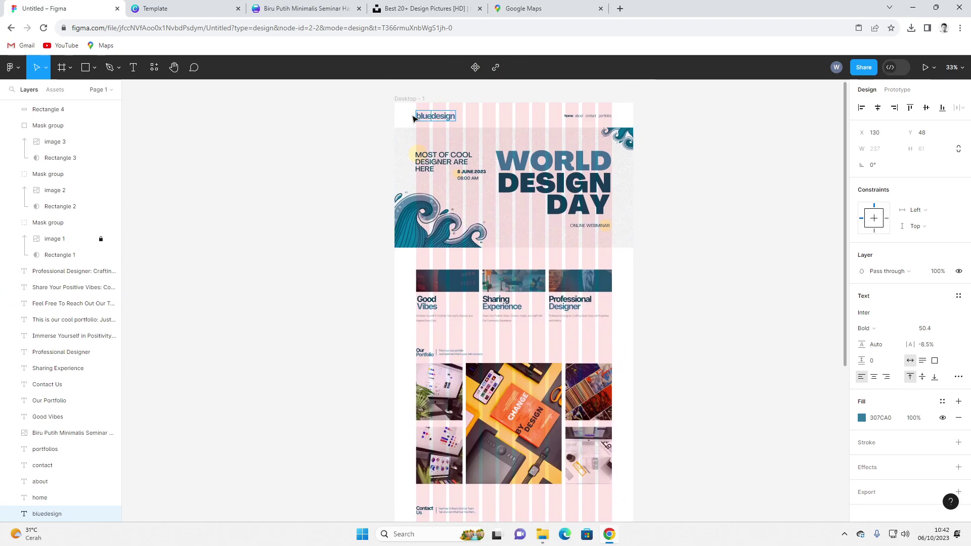
{"action": "key", "text": "Escape"}
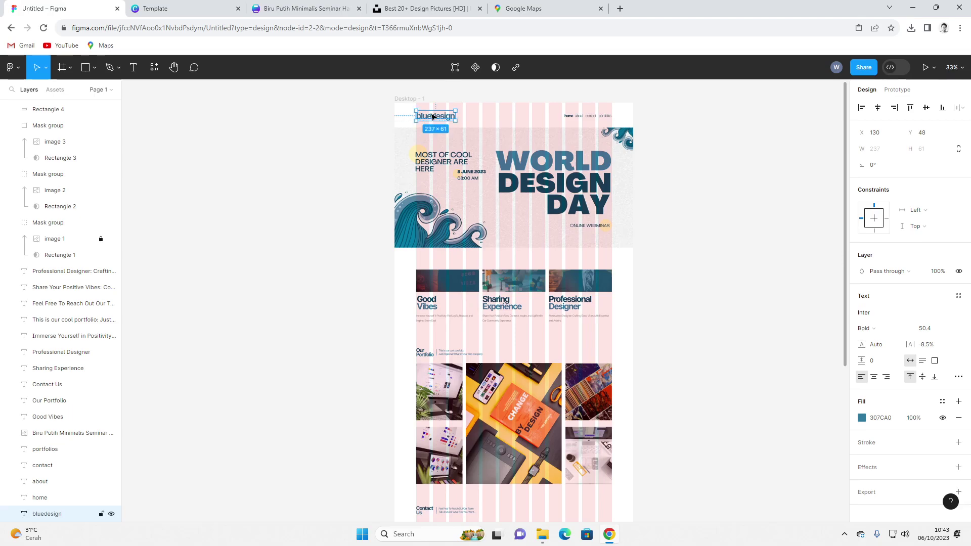
- Place a copy of the bluedesign logo in the upper part of the footer and bring it to the front
{"action": "left_click_drag", "start_coordinate": [434, 117], "coordinate": [425, 406]}
{"action": "right_click", "coordinate": [422, 407]}
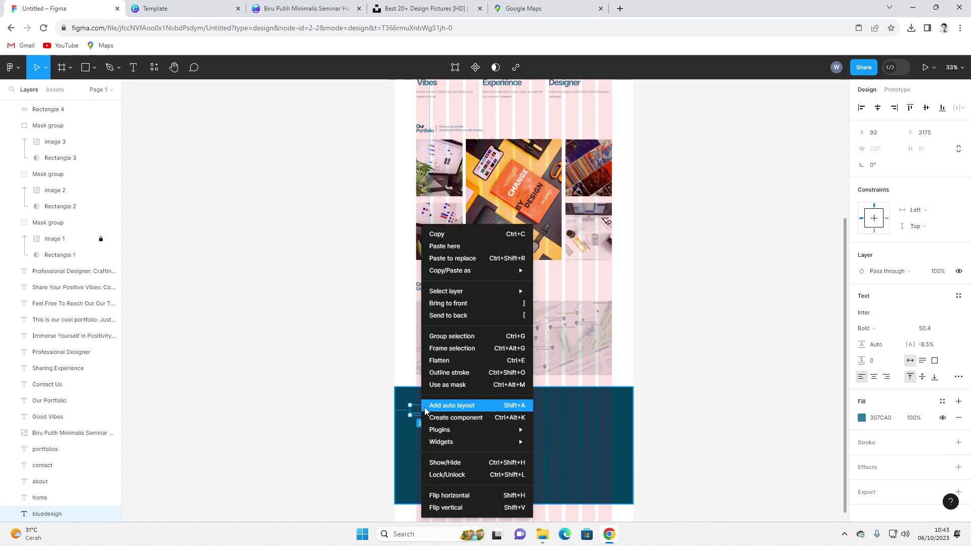
{"action": "left_click", "coordinate": [457, 304]}
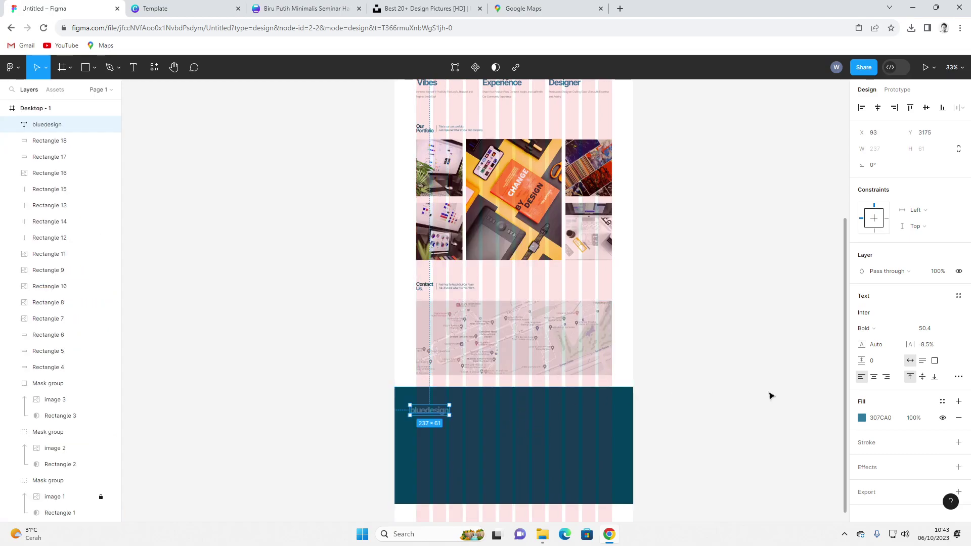
- Fill the footer logo with white and align it with the first column of the layout grid
{"action": "left_click", "coordinate": [862, 417]}
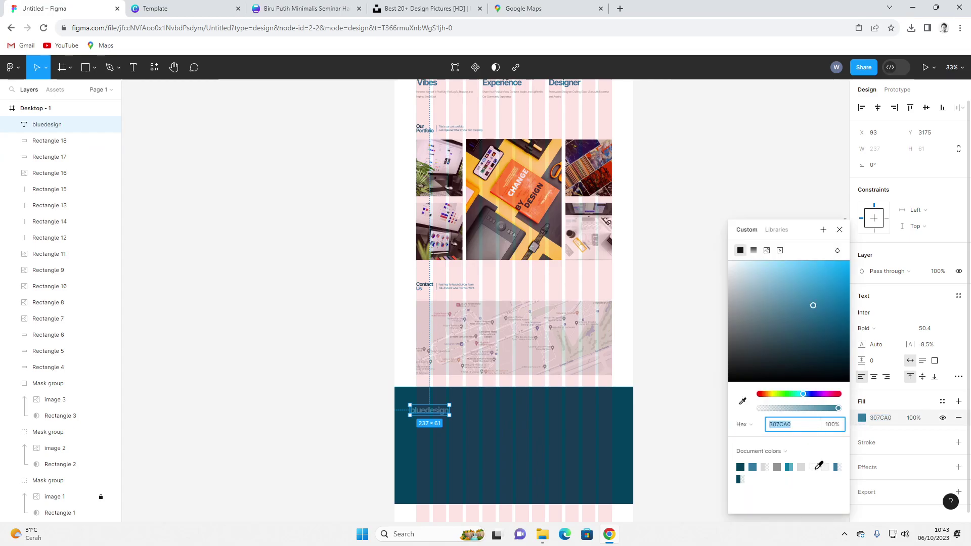
{"action": "left_click", "coordinate": [816, 468]}
{"action": "left_click", "coordinate": [453, 468]}
{"action": "left_click", "coordinate": [438, 415]}
{"action": "left_click_drag", "start_coordinate": [438, 415], "coordinate": [445, 415]}
{"action": "left_click", "coordinate": [678, 383]}
- Duplicate the Good Vibes description, bring the copy to the front and place it beneath the footer logo at X 133, Y 3266
{"action": "scroll", "coordinate": [670, 386], "scroll_direction": "up", "scroll_amount": 2}
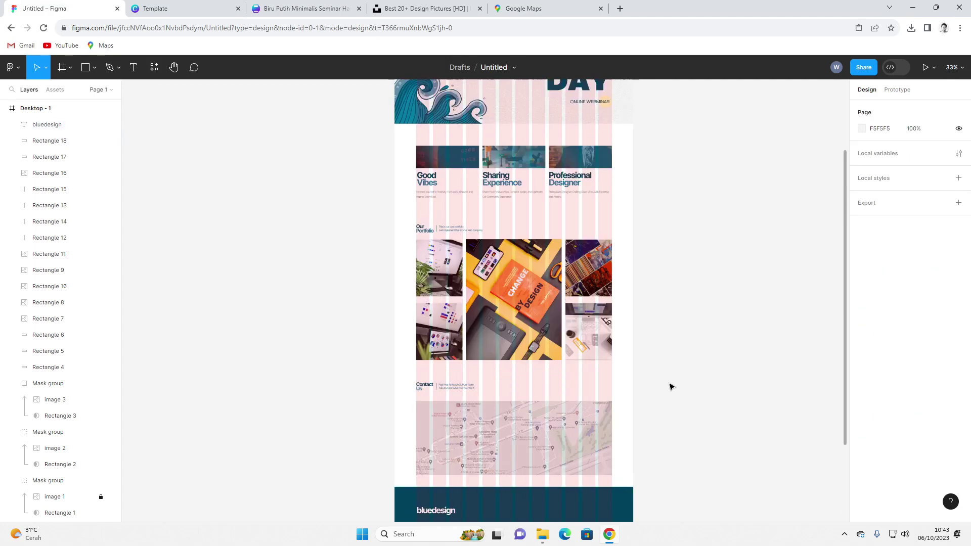
{"action": "scroll", "coordinate": [671, 387], "scroll_direction": "down", "scroll_amount": 1}
{"action": "scroll", "coordinate": [670, 387], "scroll_direction": "up", "scroll_amount": 3}
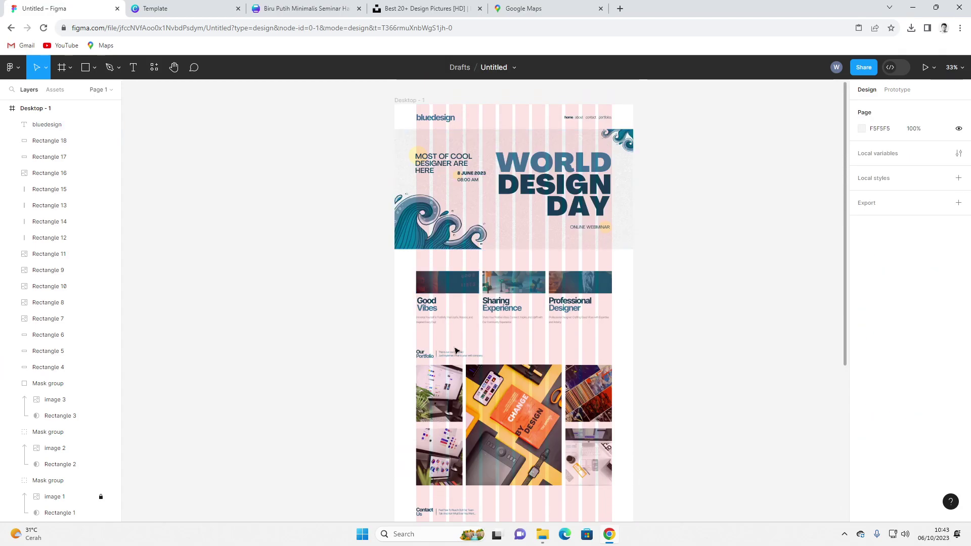
{"action": "left_click", "coordinate": [447, 320]}
{"action": "key", "text": "ctrl+d"}
{"action": "scroll", "coordinate": [453, 324], "scroll_direction": "down", "scroll_amount": 3}
{"action": "left_click_drag", "start_coordinate": [447, 186], "coordinate": [466, 449]}
{"action": "right_click", "coordinate": [453, 427]}
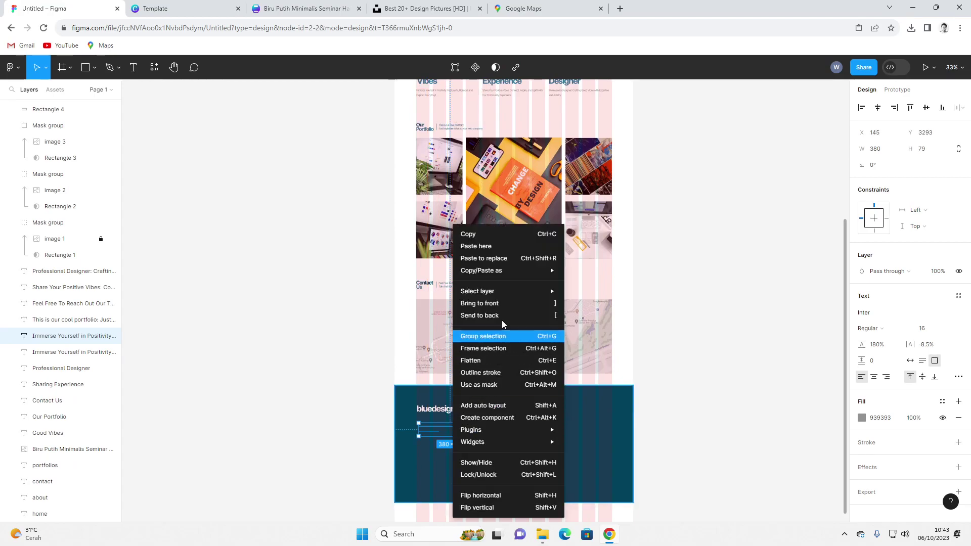
{"action": "left_click", "coordinate": [479, 304]}
{"action": "scroll", "coordinate": [440, 407], "scroll_direction": "up", "scroll_amount": 5}
{"action": "left_click_drag", "start_coordinate": [441, 407], "coordinate": [436, 397]}
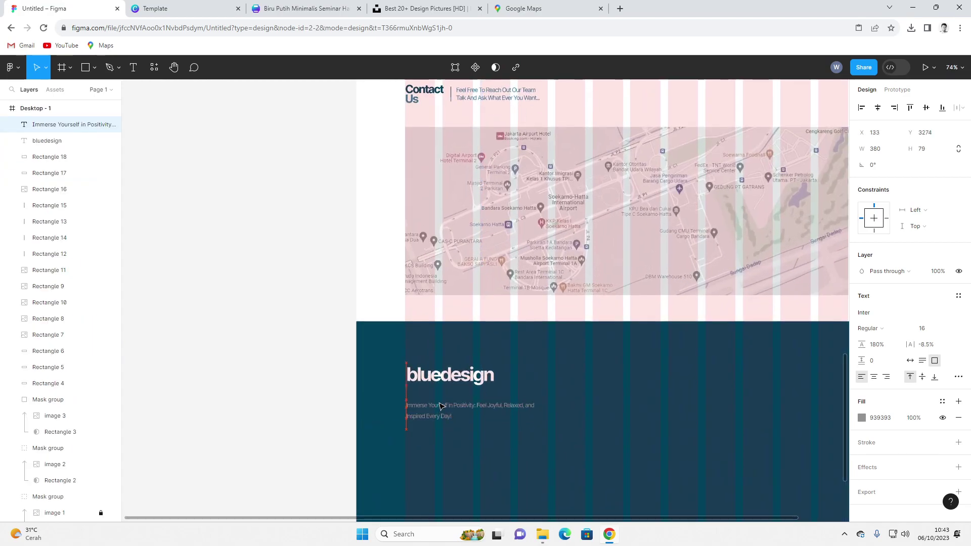
- Recolour the footer description to light blue 9AB6C6, sampled from the wave illustration in the hero banner
{"action": "left_click", "coordinate": [862, 418]}
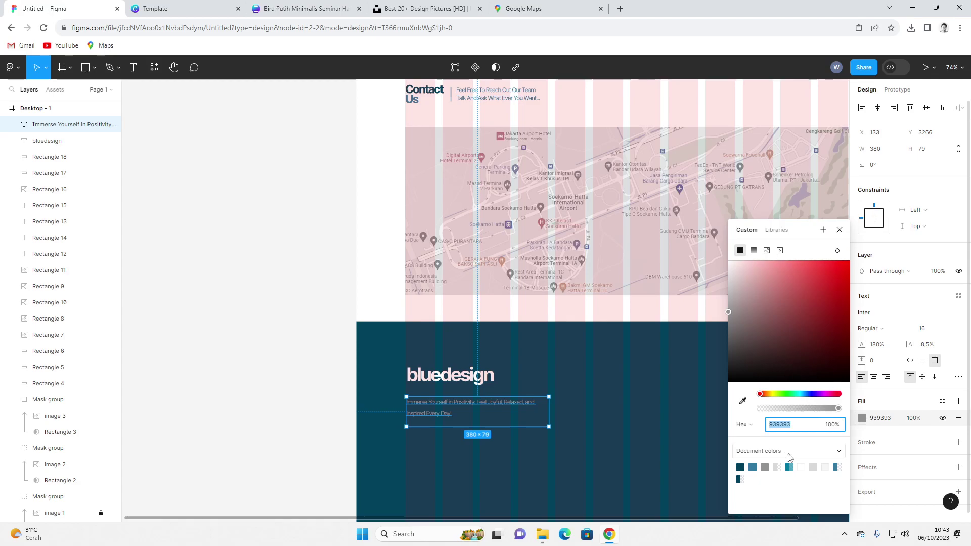
{"action": "left_click", "coordinate": [753, 467]}
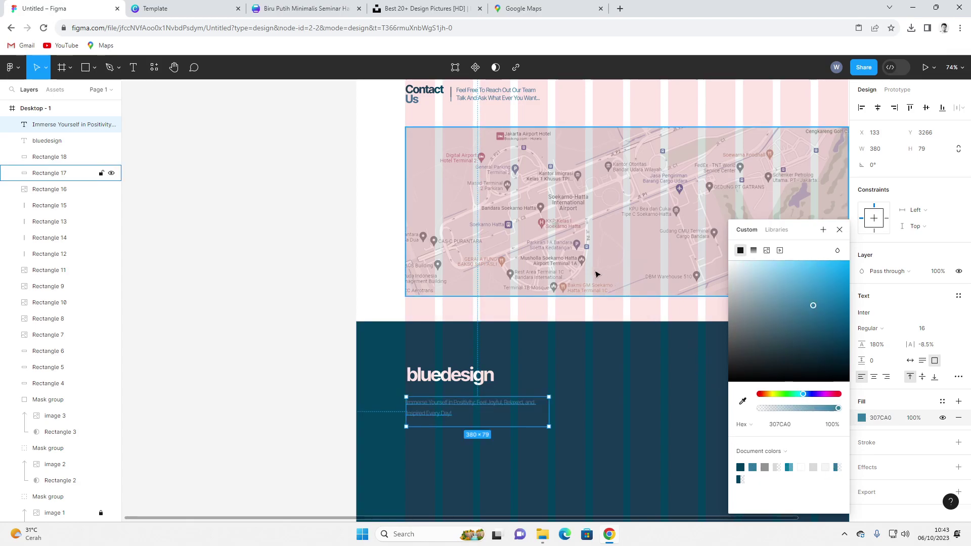
{"action": "scroll", "coordinate": [595, 268], "scroll_direction": "up", "scroll_amount": 3}
{"action": "scroll", "coordinate": [595, 268], "scroll_direction": "down", "scroll_amount": 4}
{"action": "scroll", "coordinate": [364, 434], "scroll_direction": "up", "scroll_amount": 10}
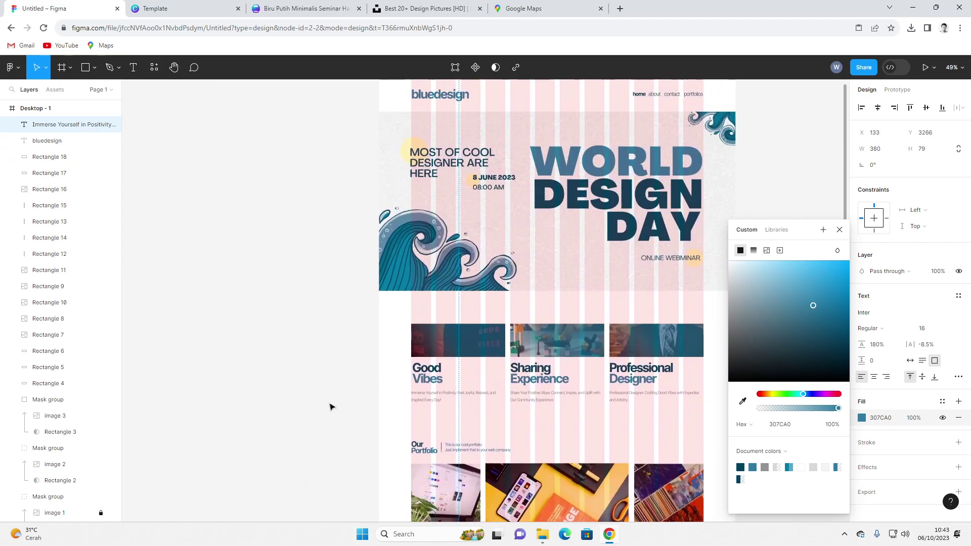
{"action": "left_click", "coordinate": [742, 402]}
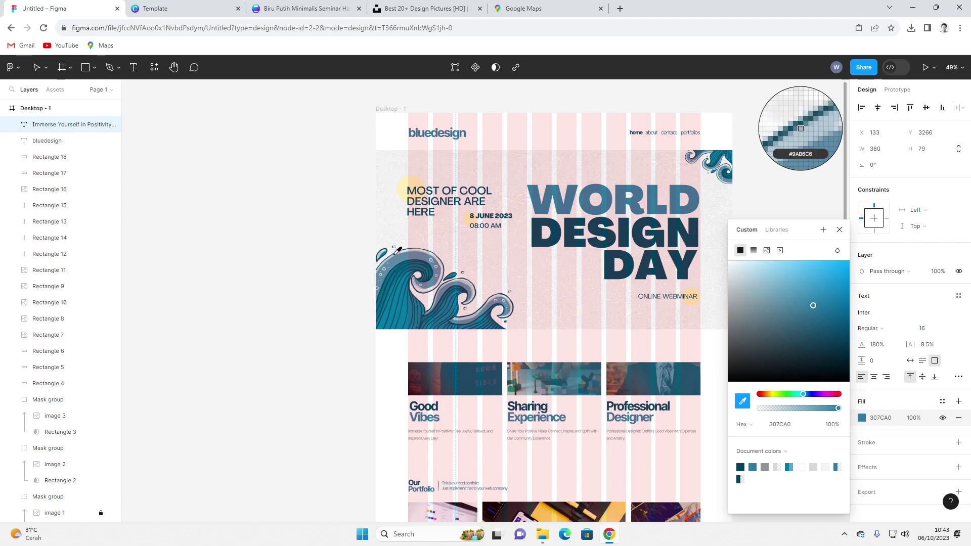
{"action": "left_click", "coordinate": [398, 250]}
{"action": "scroll", "coordinate": [392, 293], "scroll_direction": "down", "scroll_amount": 10}
{"action": "scroll", "coordinate": [390, 298], "scroll_direction": "up", "scroll_amount": 2}
{"action": "left_click", "coordinate": [373, 304]}
- Replace the footer description with "bluedesign is an opportunities studio that will make your web design"
{"action": "scroll", "coordinate": [421, 407], "scroll_direction": "up", "scroll_amount": 5}
{"action": "scroll", "coordinate": [462, 344], "scroll_direction": "down", "scroll_amount": 5}
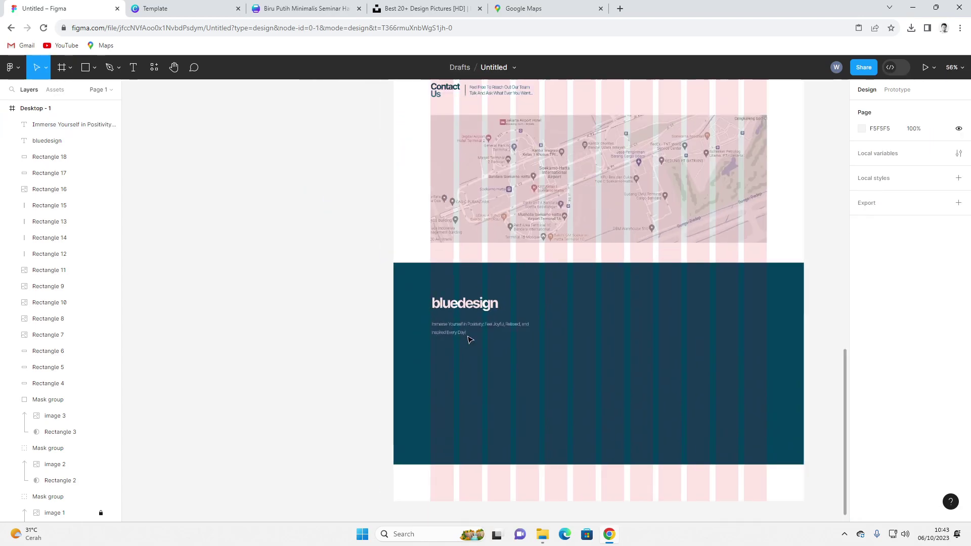
{"action": "double_click", "coordinate": [455, 331]}
{"action": "type", "text": "blie"}
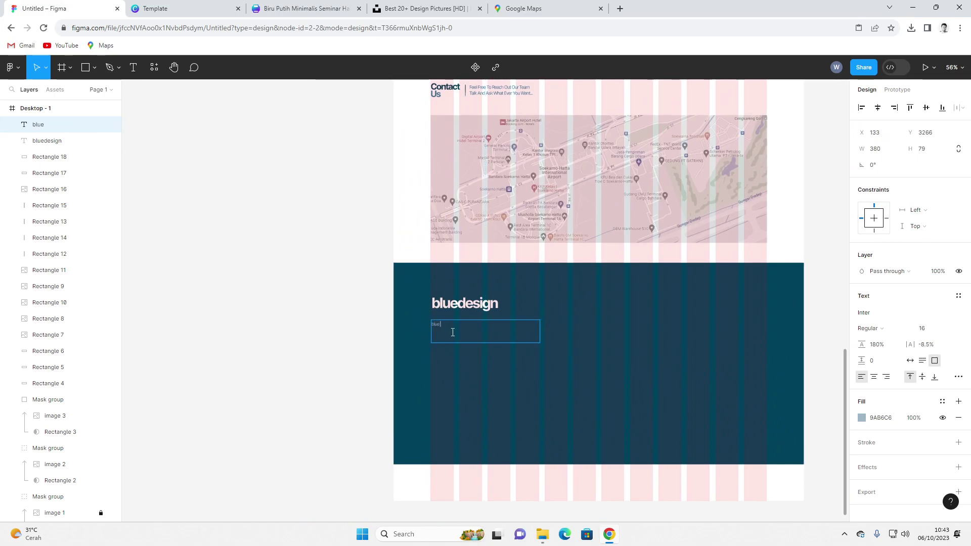
{"action": "type", "text": "design is an"}
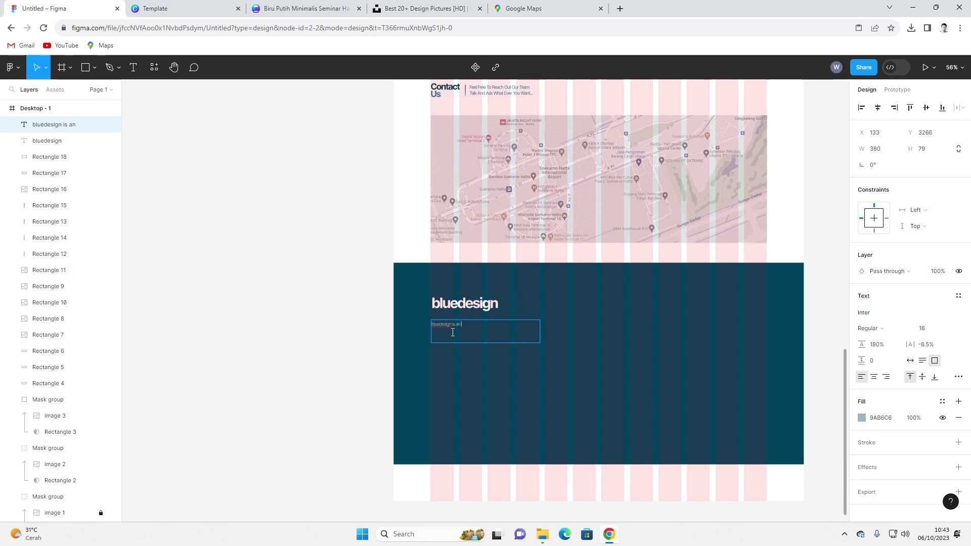
{"action": "type", "text": "uni"}
{"action": "key", "text": "BackSpace"}
{"action": "key", "text": "BackSpace"}
{"action": "right_click", "coordinate": [474, 324]}
{"action": "left_click", "coordinate": [501, 332]}
{"action": "key", "text": "BackSpace"}
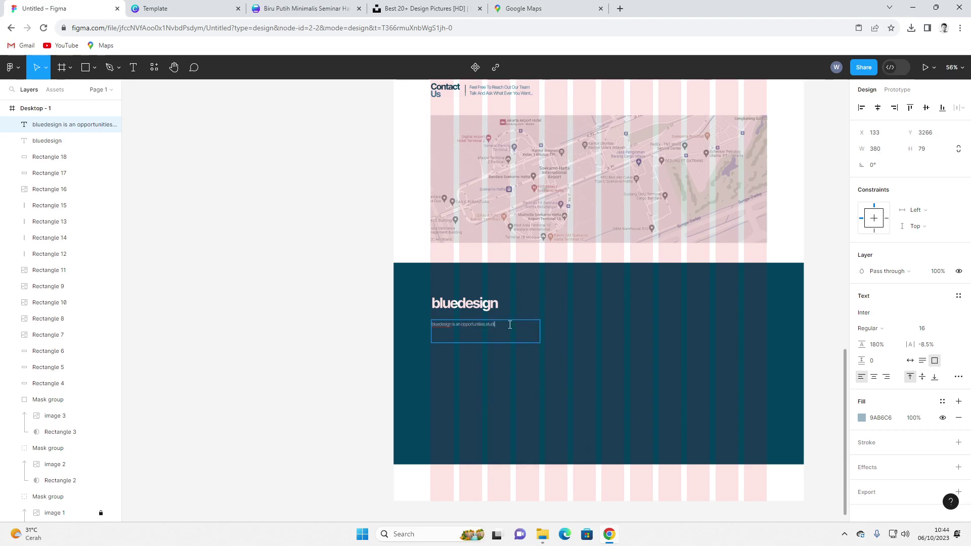
{"action": "type", "text": "ill make your web design"}
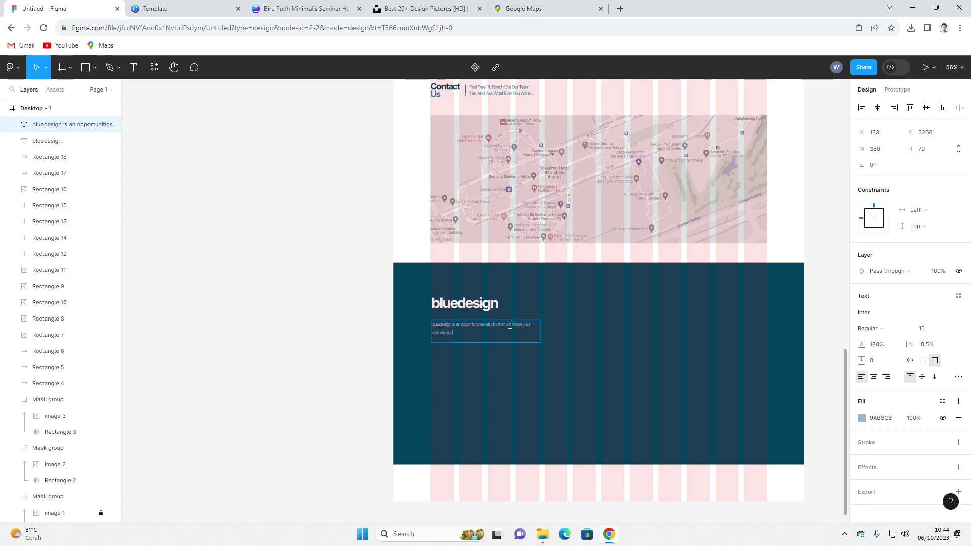
- Change the end of the footer description to "web company design more beautiful and useful"
{"action": "key", "text": "BackSpace"}
{"action": "key", "text": "BackSpace"}
{"action": "key", "text": "BackSpace"}
{"action": "key", "text": "BackSpace"}
{"action": "key", "text": "BackSpace"}
{"action": "key", "text": "BackSpace"}
{"action": "type", "text": "com"}
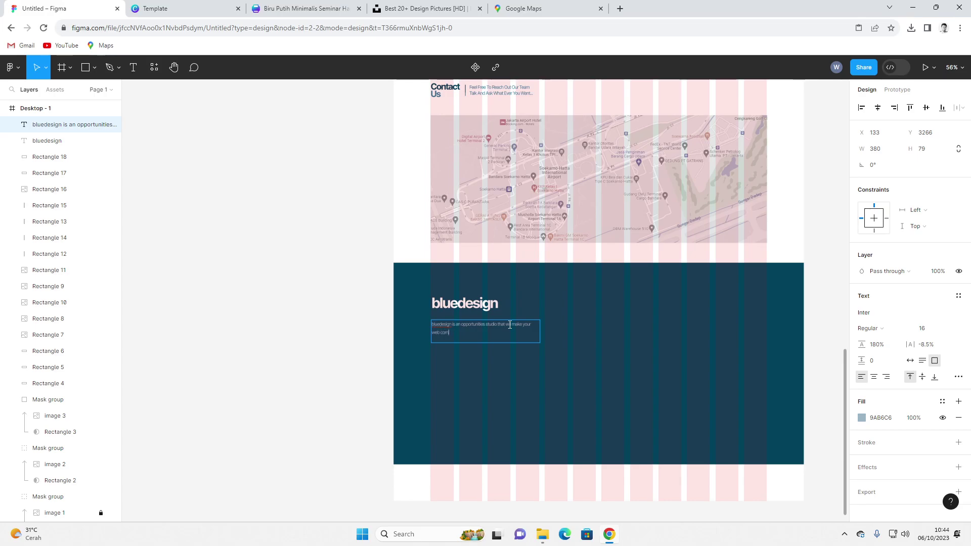
{"action": "type", "text": "pany design more beautif"}
{"action": "key", "text": "BackSpace"}
{"action": "key", "text": "Escape"}
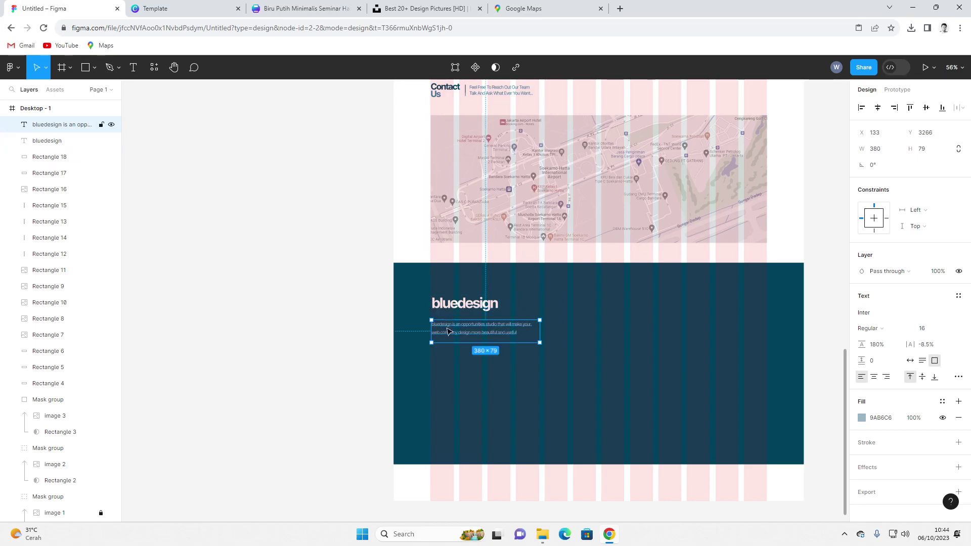
- Make the word "bluedesign" at the start of the footer description bold
{"action": "left_click", "coordinate": [360, 308]}
{"action": "left_click", "coordinate": [454, 332]}
{"action": "double_click", "coordinate": [447, 325]}
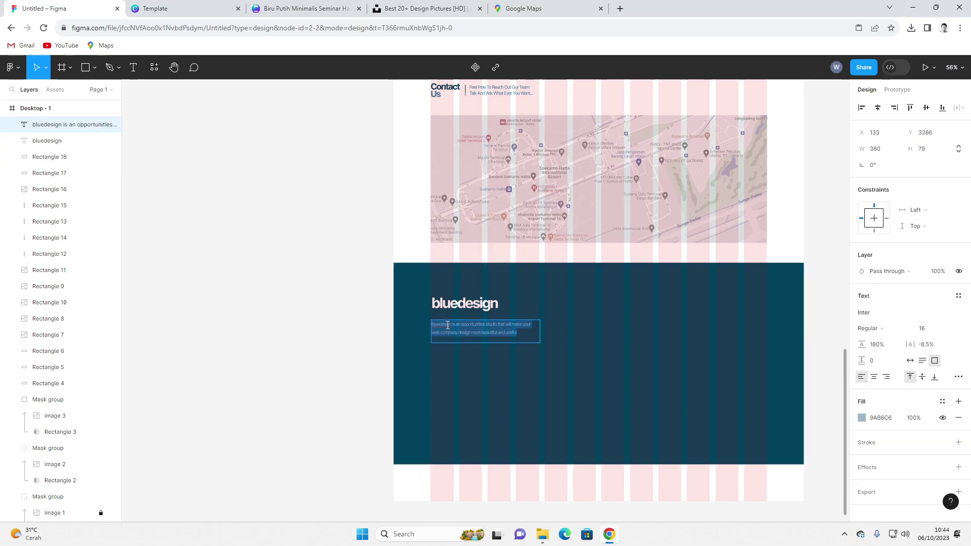
{"action": "left_click", "coordinate": [450, 325]}
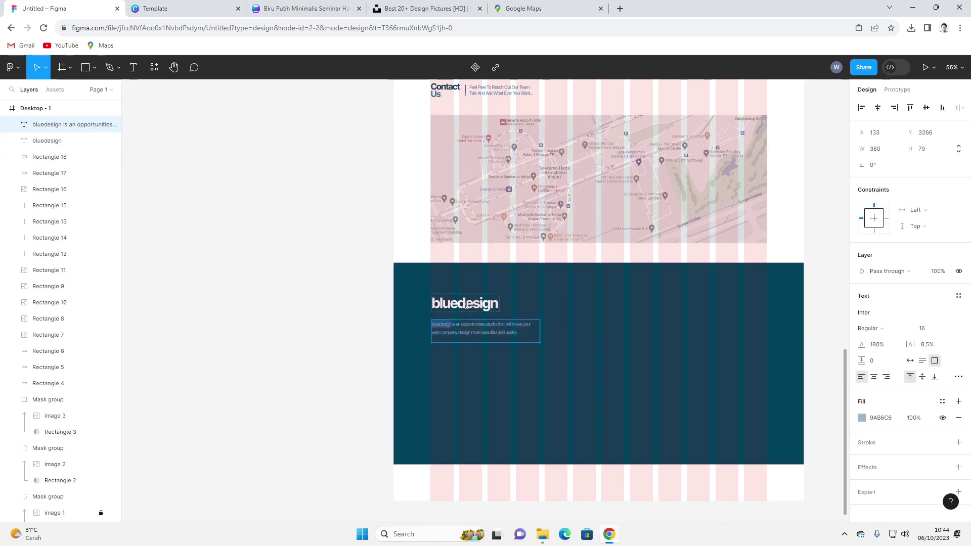
{"action": "key", "text": "Escape"}
{"action": "left_click", "coordinate": [303, 269]}
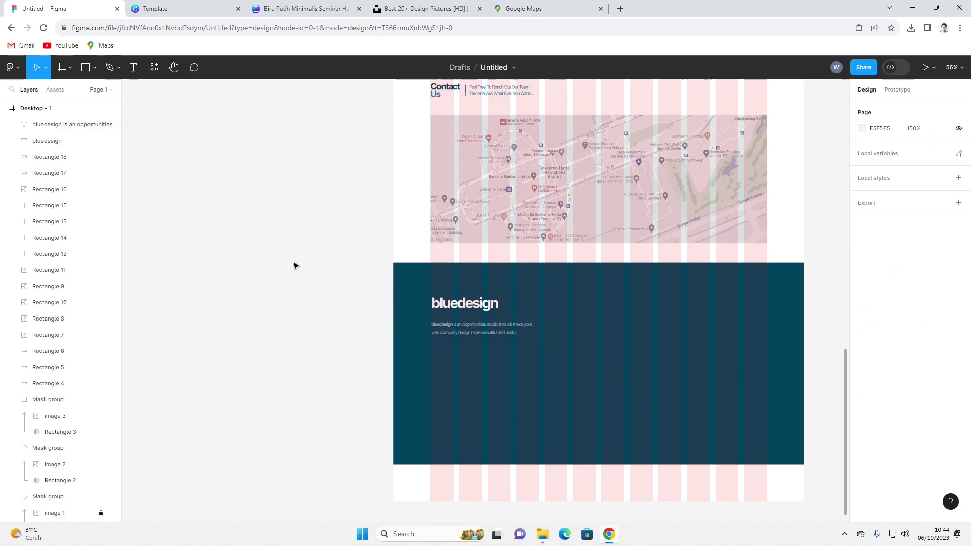
- Duplicate the footer description a short distance below the original and open the copy's text for editing
{"action": "left_click", "coordinate": [484, 331]}
{"action": "left_click_drag", "start_coordinate": [486, 334], "coordinate": [481, 379], "text": "alt"}
{"action": "double_click", "coordinate": [480, 370]}
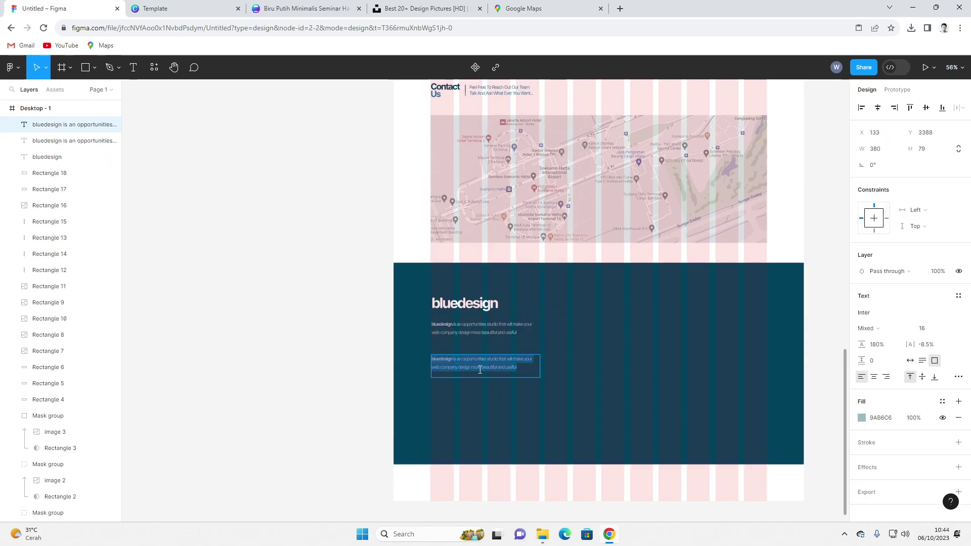
- Search the web for "copyright symbol" in a new browser tab
{"action": "left_click", "coordinate": [622, 8]}
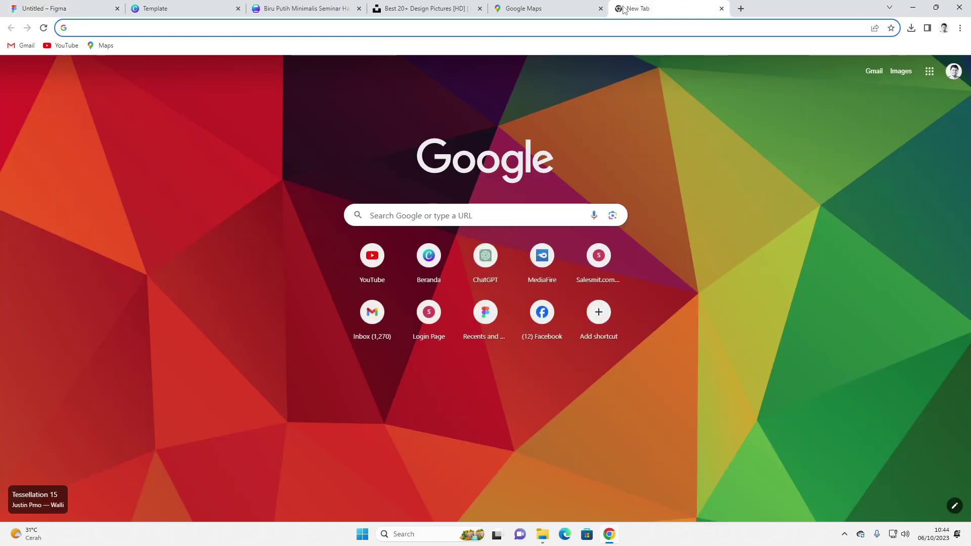
{"action": "type", "text": "copyur"}
{"action": "key", "text": "BackSpace"}
{"action": "key", "text": "BackSpace"}
{"action": "type", "text": "righ s"}
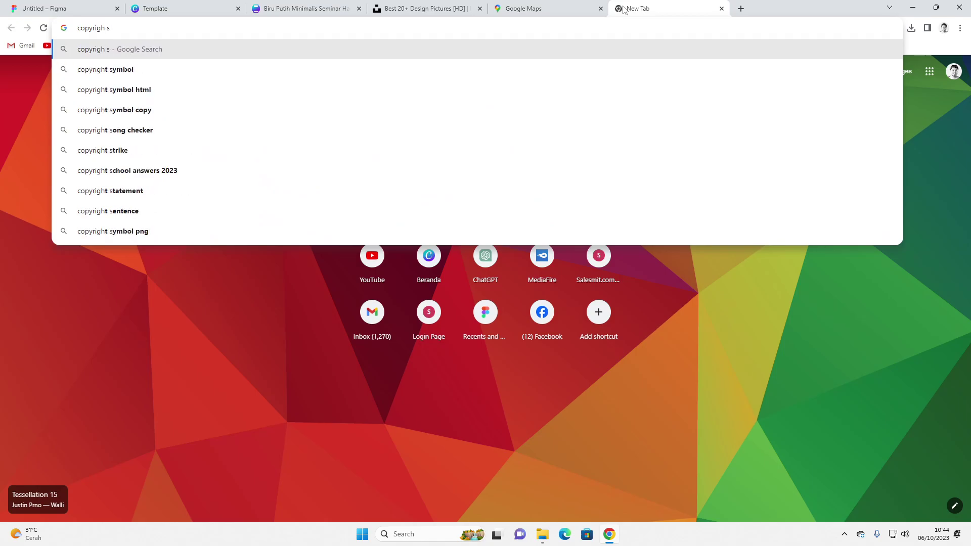
{"action": "key", "text": "Down"}
{"action": "key", "text": "Return"}
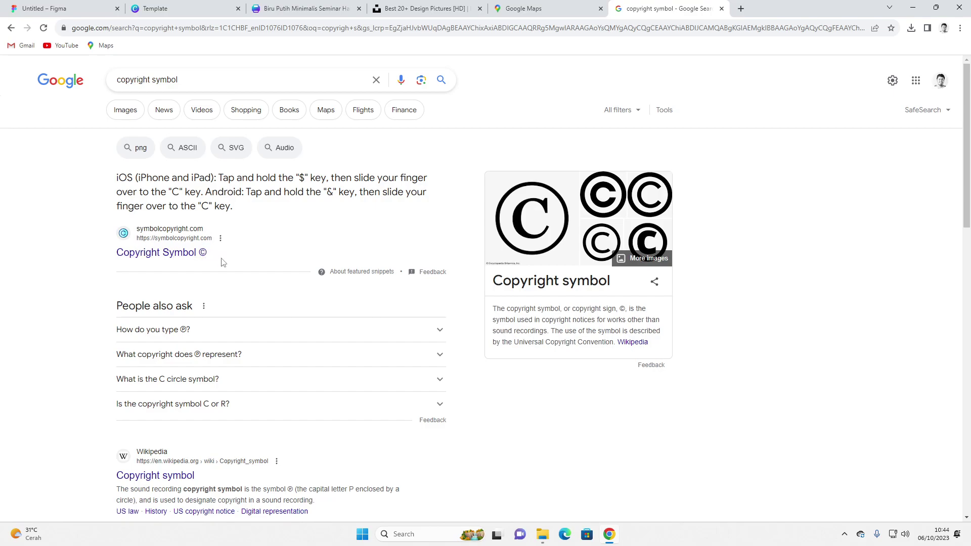
- Open the symbolcopyright.com search result and copy the large © character from its "Copy the symbol" section
{"action": "middle_click", "coordinate": [187, 258]}
{"action": "scroll", "coordinate": [329, 223], "scroll_direction": "down", "scroll_amount": 4}
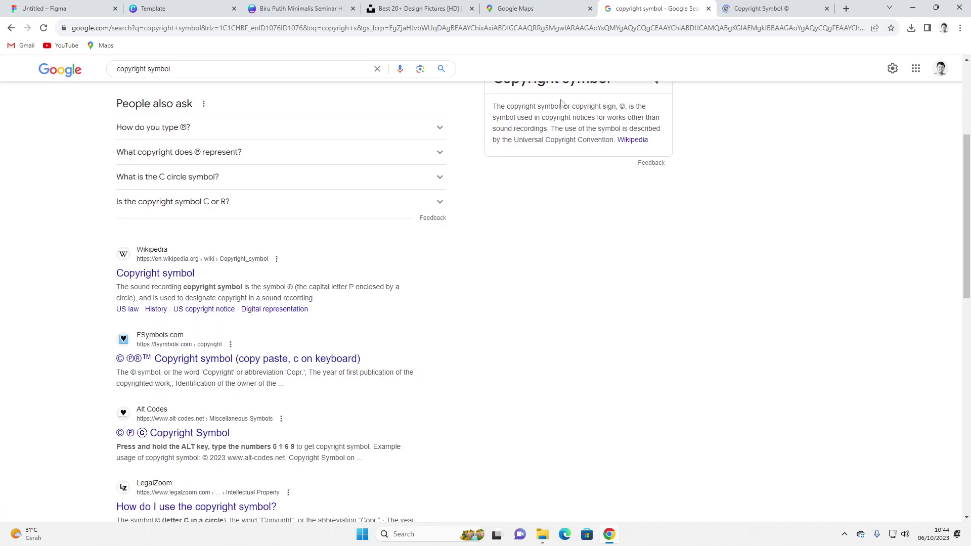
{"action": "left_click", "coordinate": [766, 16]}
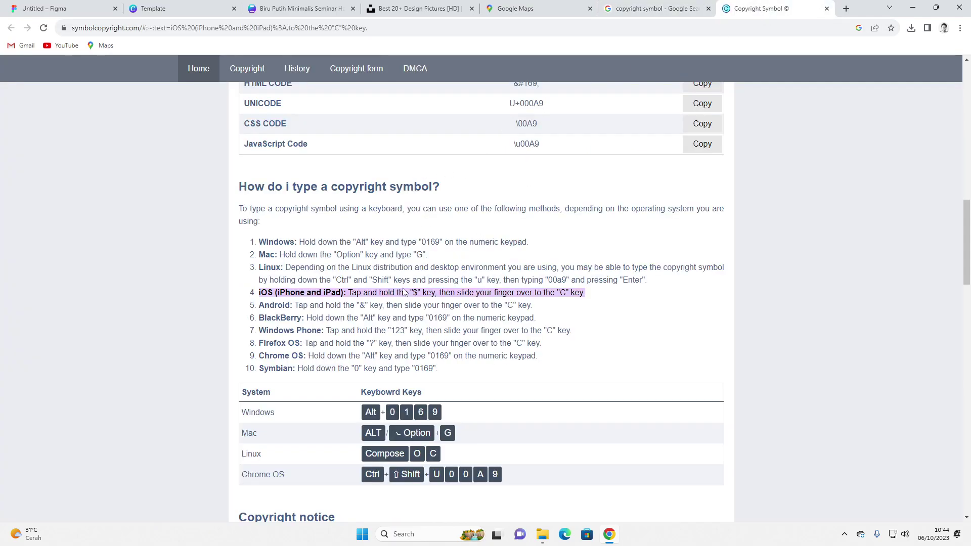
{"action": "scroll", "coordinate": [407, 292], "scroll_direction": "up", "scroll_amount": 1}
{"action": "scroll", "coordinate": [406, 293], "scroll_direction": "down", "scroll_amount": 5}
{"action": "scroll", "coordinate": [408, 297], "scroll_direction": "down", "scroll_amount": 6}
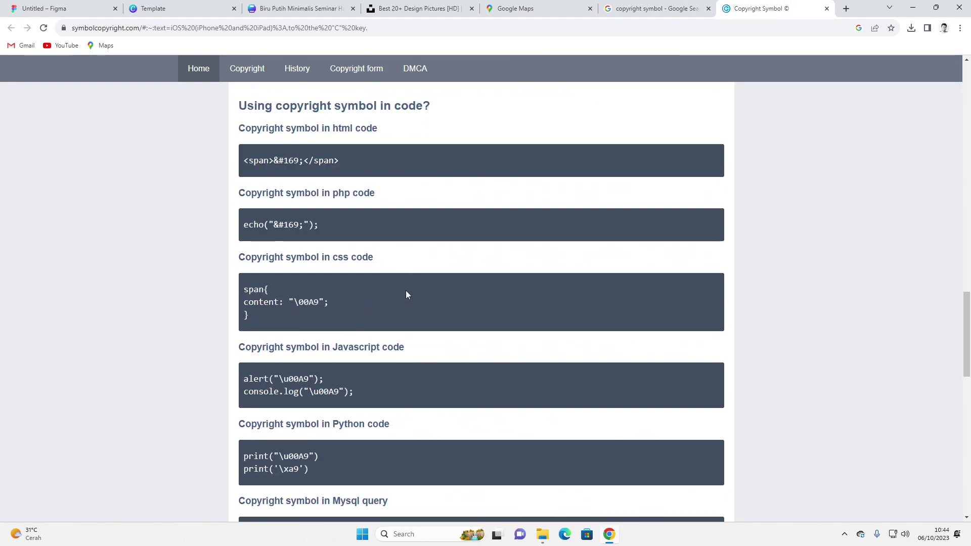
{"action": "scroll", "coordinate": [406, 295], "scroll_direction": "up", "scroll_amount": 20}
{"action": "left_click_drag", "start_coordinate": [502, 397], "coordinate": [449, 399]}
{"action": "key", "text": "ctrl+c"}
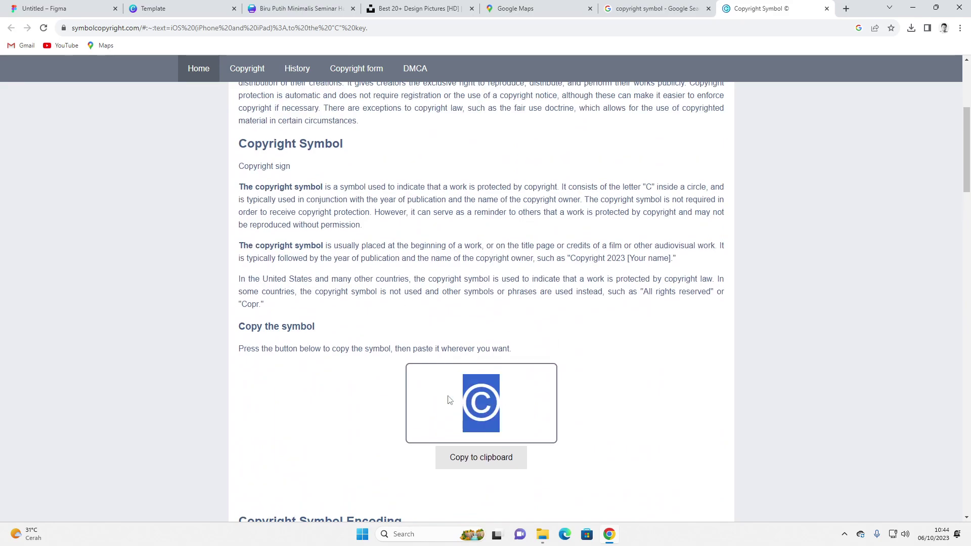
- Back in Figma, change the duplicated footer description to "bluedesign 2023 © All Right Reserved", using the copied © symbol
{"action": "left_click", "coordinate": [56, 9]}
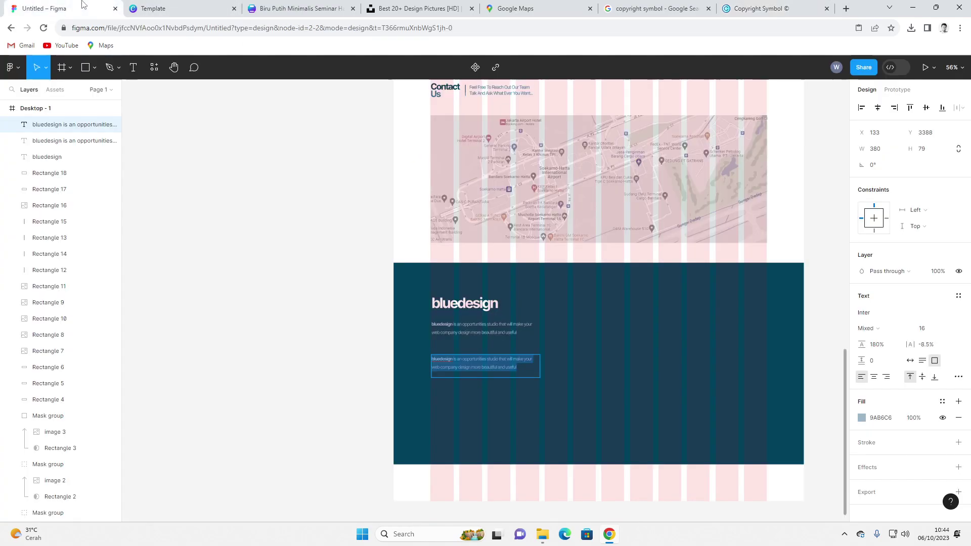
{"action": "left_click", "coordinate": [490, 370]}
{"action": "left_click_drag", "start_coordinate": [529, 369], "coordinate": [451, 356]}
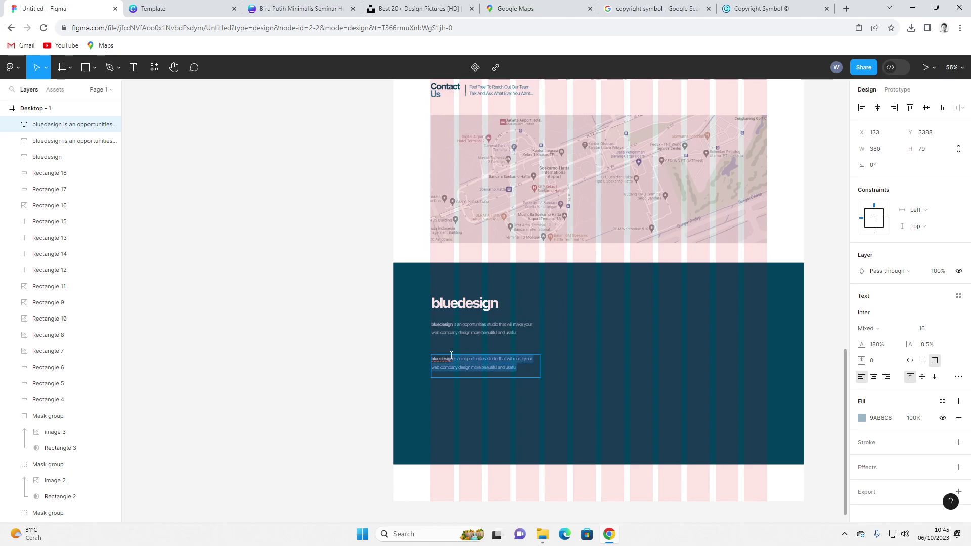
{"action": "key", "text": "ctrl+v"}
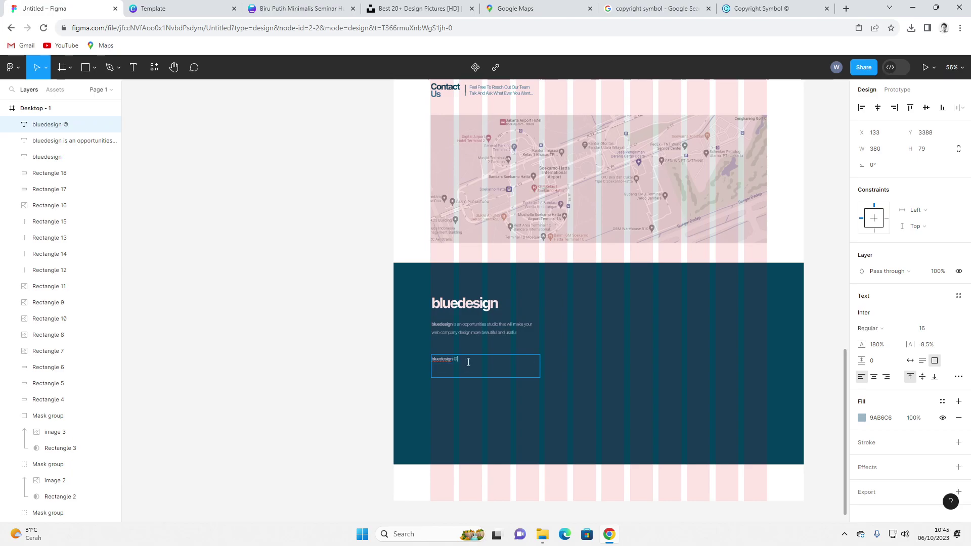
{"action": "key", "text": "Left"}
{"action": "key", "text": "BackSpace"}
{"action": "type", "text": "All"}
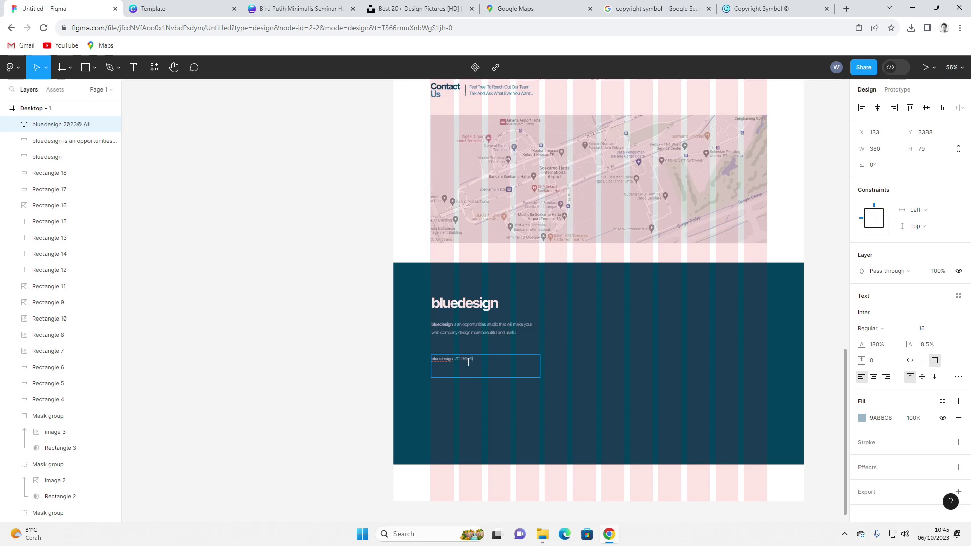
{"action": "type", "text": " Right Reserv"}
{"action": "key", "text": "Escape"}
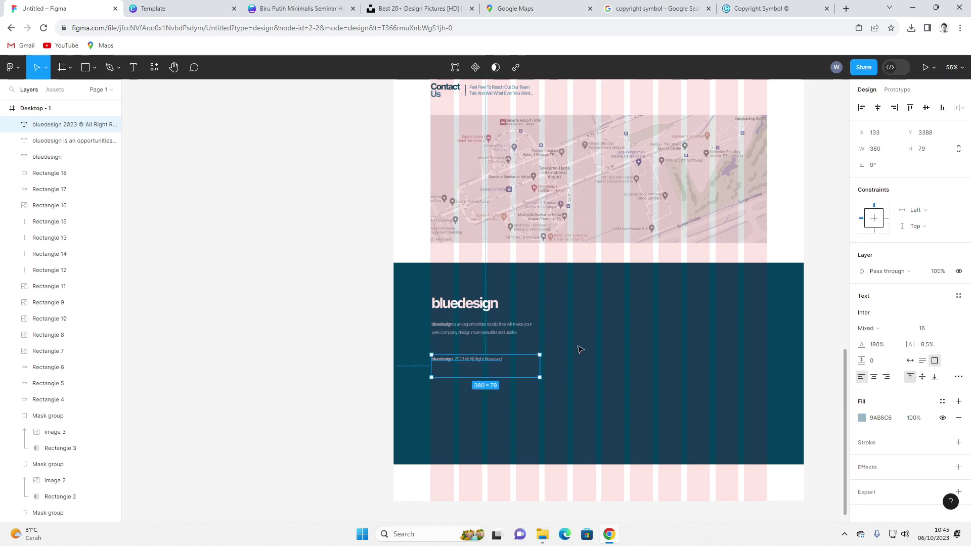
- Move the copyright line up to Y 3360, closer to the footer description
{"action": "left_click", "coordinate": [574, 358]}
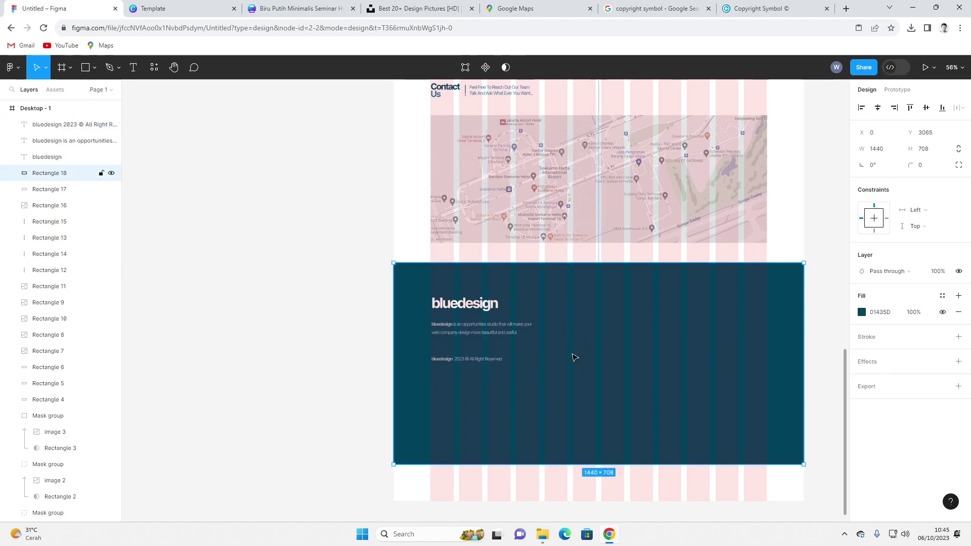
{"action": "left_click", "coordinate": [469, 365]}
{"action": "left_click_drag", "start_coordinate": [470, 364], "coordinate": [470, 357]}
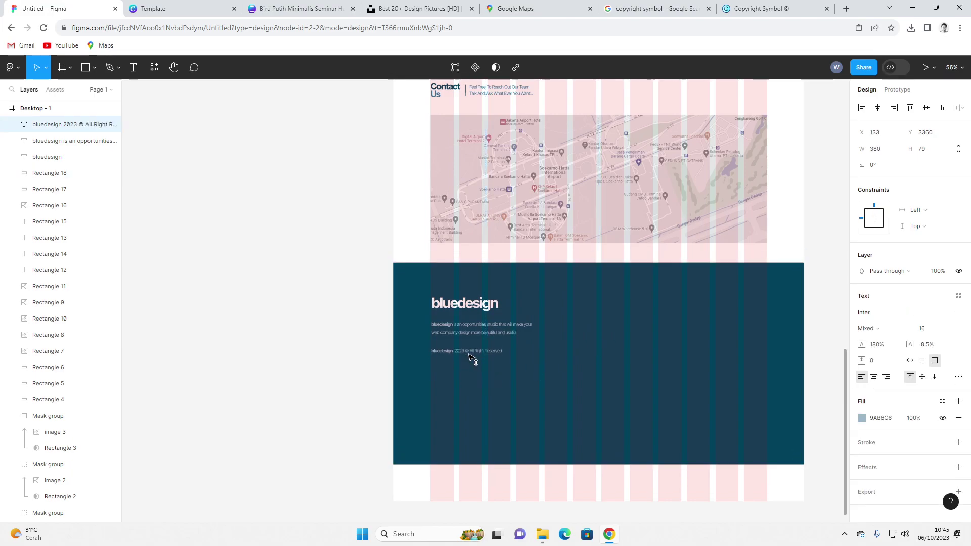
{"action": "left_click", "coordinate": [278, 318]}
- Shorten the dark footer rectangle to a height of 441 and crop the Desktop - 1 frame to the footer's lower edge
{"action": "scroll", "coordinate": [236, 360], "scroll_direction": "up", "scroll_amount": 2}
{"action": "scroll", "coordinate": [236, 360], "scroll_direction": "left", "scroll_amount": 3}
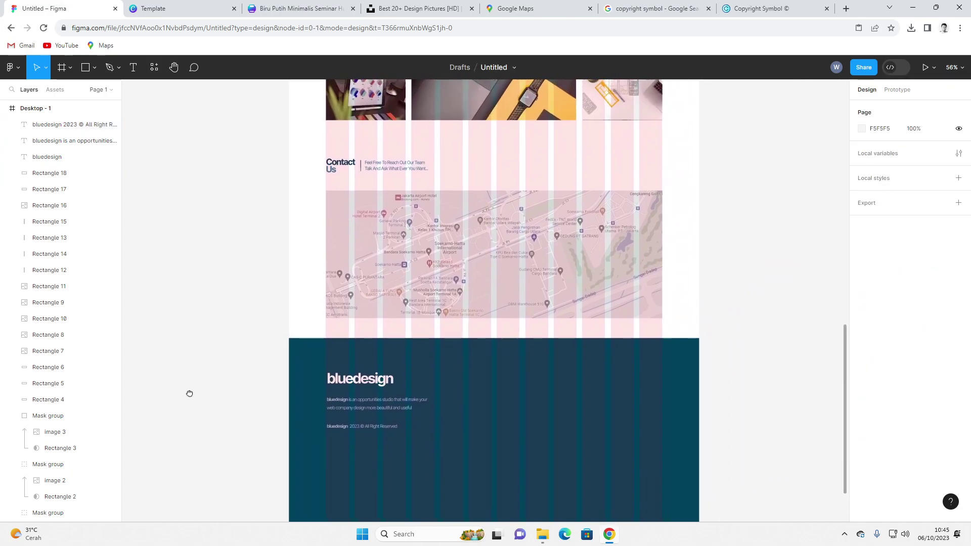
{"action": "scroll", "coordinate": [277, 372], "scroll_direction": "up", "scroll_amount": 3}
{"action": "scroll", "coordinate": [323, 345], "scroll_direction": "down", "scroll_amount": 4}
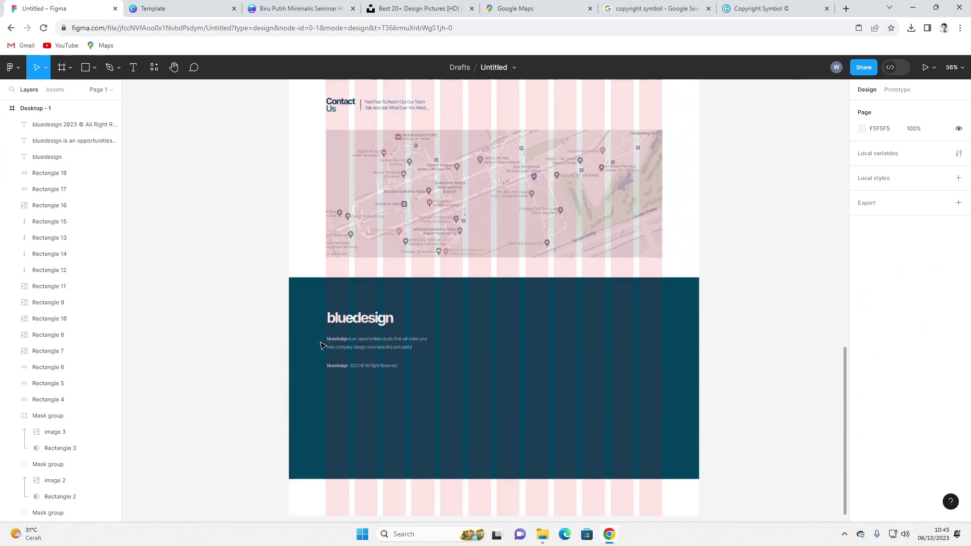
{"action": "left_click", "coordinate": [424, 463]}
{"action": "left_click_drag", "start_coordinate": [474, 479], "coordinate": [469, 403]}
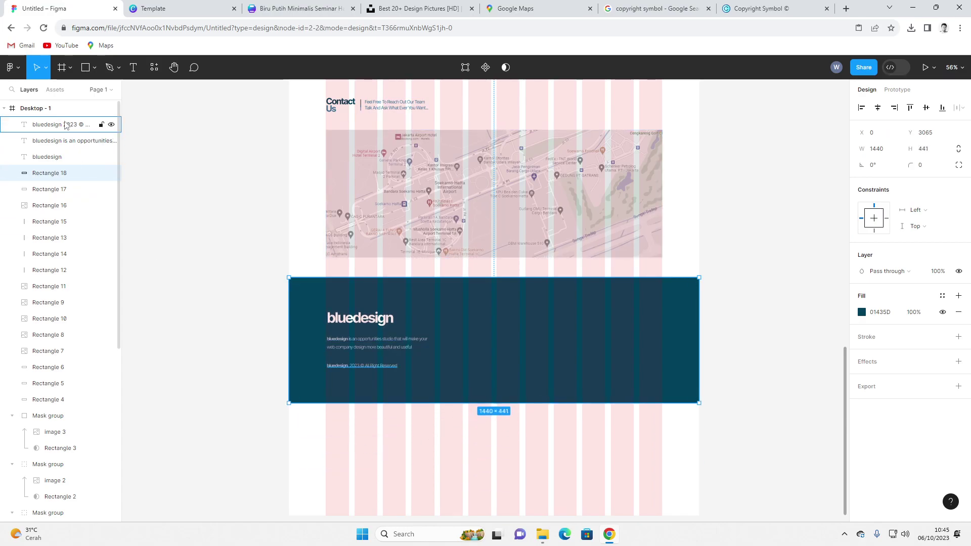
{"action": "left_click", "coordinate": [36, 108]}
{"action": "left_click_drag", "start_coordinate": [467, 513], "coordinate": [460, 403]}
{"action": "left_click", "coordinate": [743, 389]}
- Duplicate the "bluedesign" footer heading to its right, change the copy to "follow us" and shift it slightly left to X 531
{"action": "scroll", "coordinate": [728, 411], "scroll_direction": "up", "scroll_amount": 5}
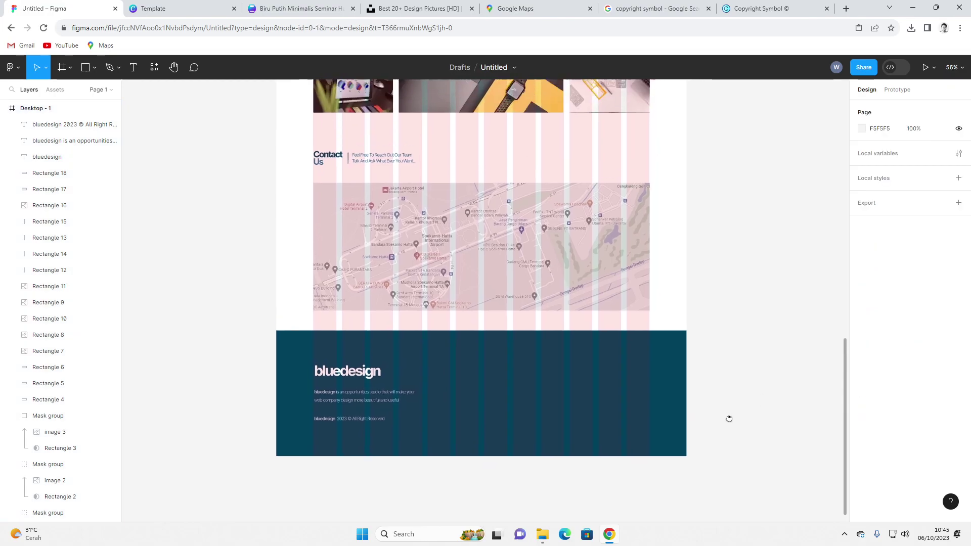
{"action": "scroll", "coordinate": [763, 343], "scroll_direction": "down", "scroll_amount": 2}
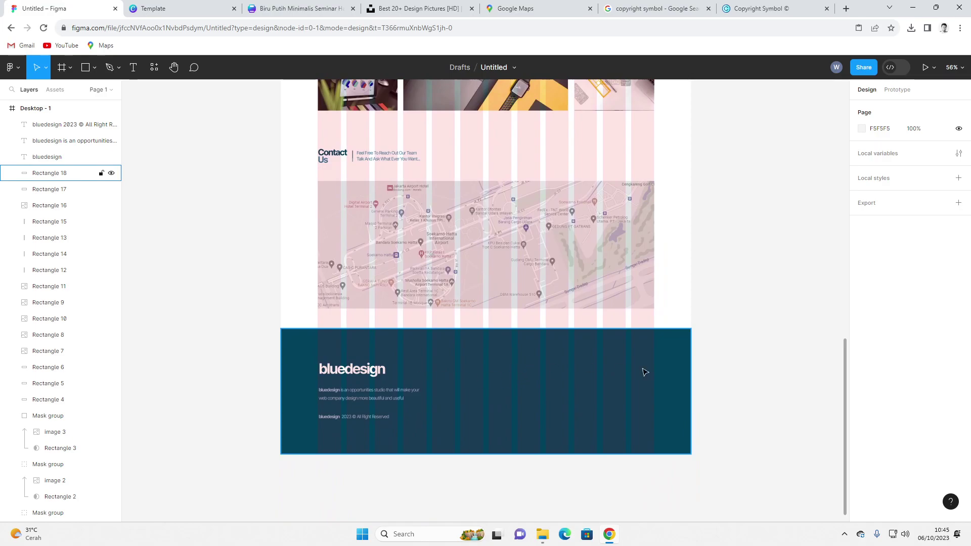
{"action": "left_click", "coordinate": [364, 371]}
{"action": "left_click_drag", "start_coordinate": [364, 370], "coordinate": [483, 370]}
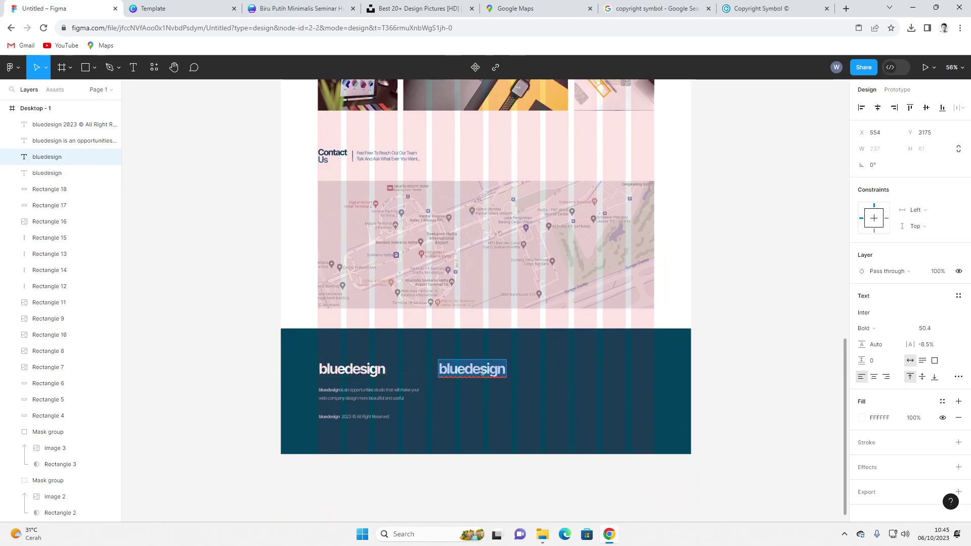
{"action": "type", "text": "Foli"}
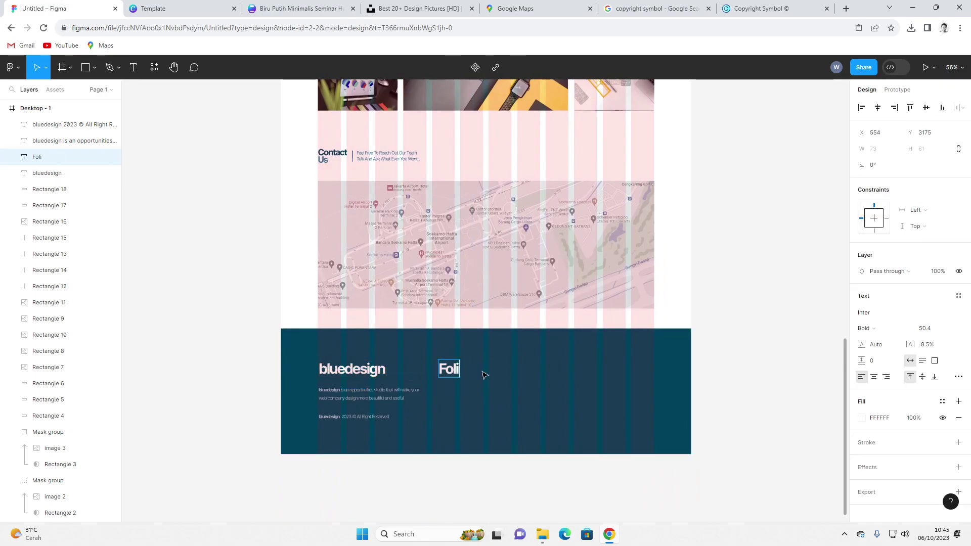
{"action": "key", "text": "BackSpace"}
{"action": "key", "text": "BackSpace"}
{"action": "type", "text": "follow us"}
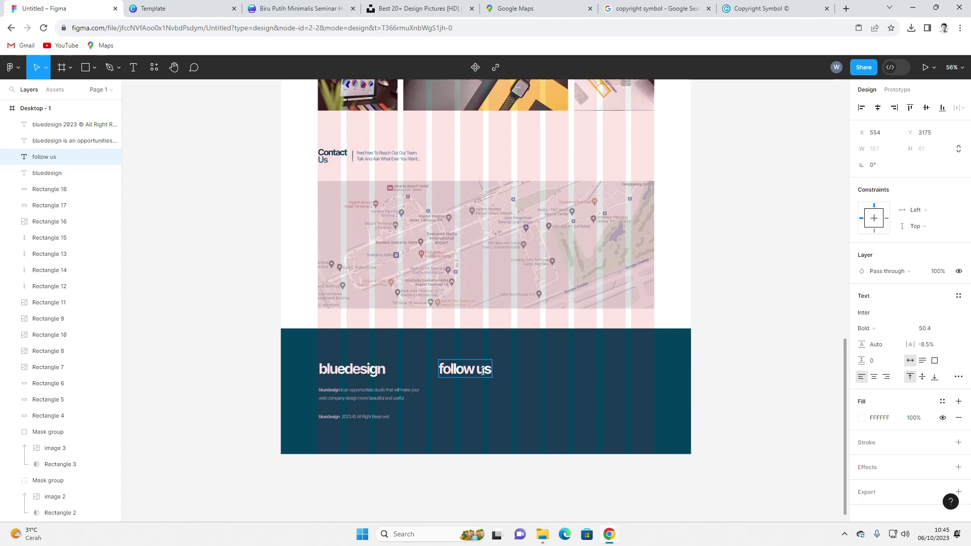
{"action": "left_click_drag", "start_coordinate": [477, 374], "coordinate": [471, 373]}
- Duplicate the footer description under the "follow us" heading at X 531, Y 3266, and select the copy's text
{"action": "left_click", "coordinate": [372, 393]}
{"action": "left_click_drag", "start_coordinate": [372, 394], "coordinate": [477, 395]}
{"action": "double_click", "coordinate": [470, 390]}
{"action": "key", "text": "Escape"}
{"action": "left_click_drag", "start_coordinate": [466, 397], "coordinate": [468, 399]}
{"action": "double_click", "coordinate": [468, 397]}
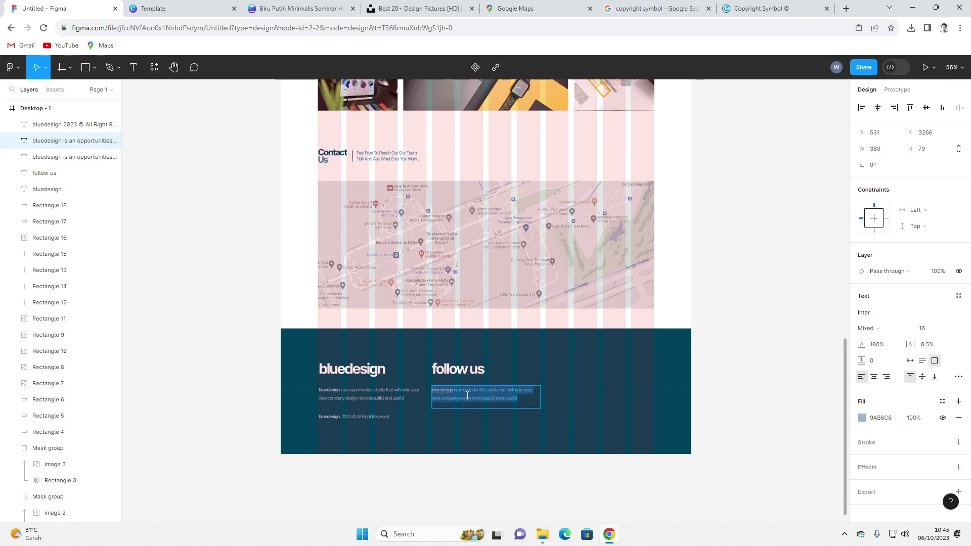
- Replace the description copy with a list of social links on separate lines: facebook, instagram, twitter, tiktok, youtube
{"action": "type", "text": "facebook"}
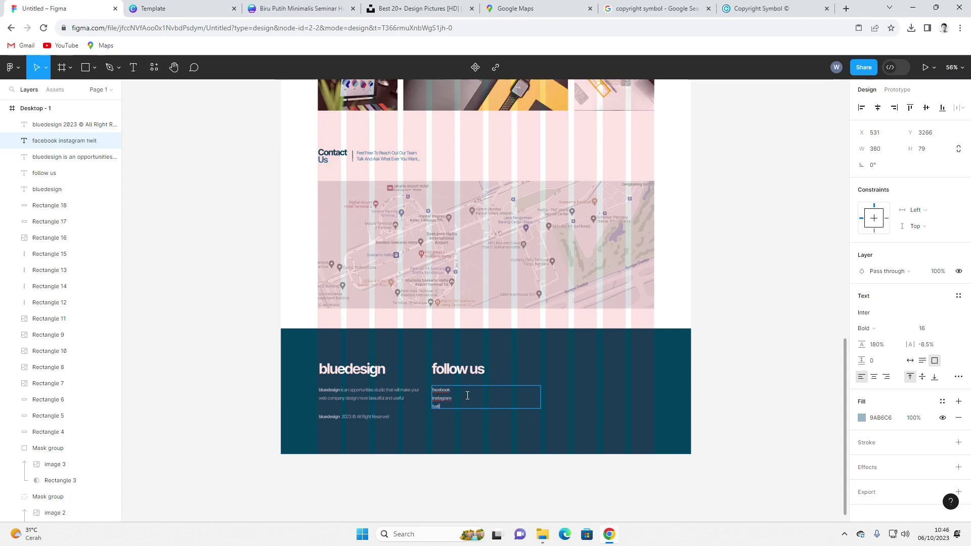
{"action": "key", "text": "Return"}
{"action": "type", "text": "tiktok"}
{"action": "key", "text": "Return"}
{"action": "type", "text": "youtu"}
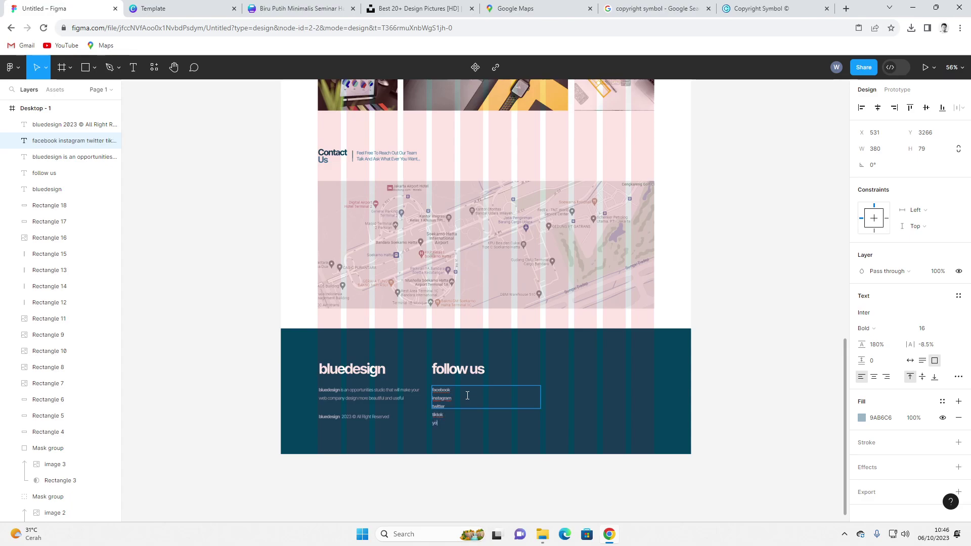
{"action": "key", "text": "Escape"}
- Set the social links text box to auto width so that it fits its five lines
{"action": "left_click", "coordinate": [568, 386]}
{"action": "left_click", "coordinate": [526, 397]}
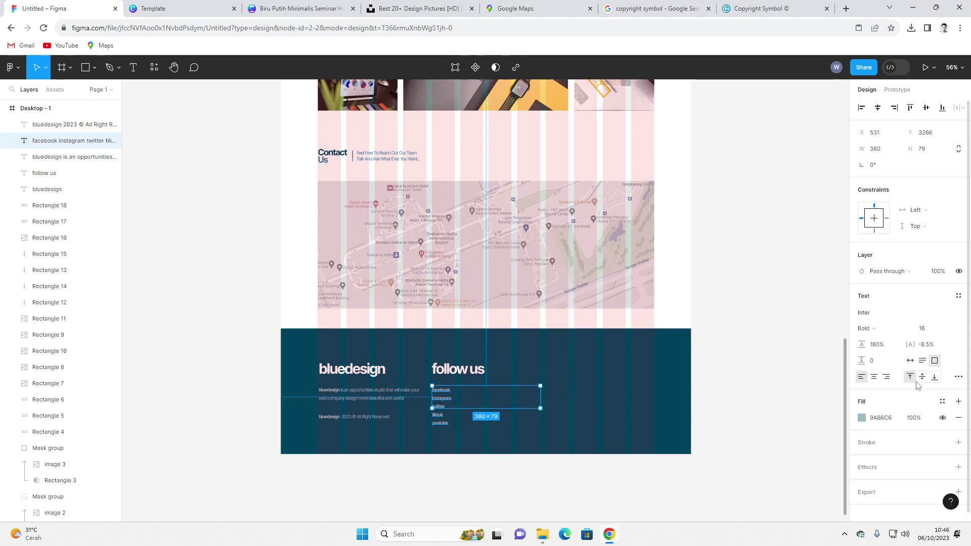
{"action": "left_click", "coordinate": [910, 361]}
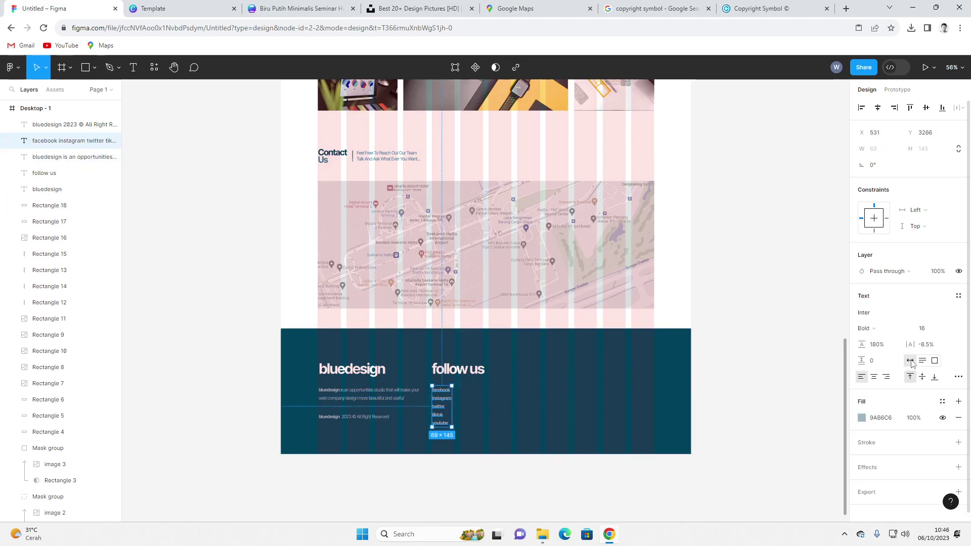
{"action": "left_click", "coordinate": [487, 419]}
{"action": "left_click_drag", "start_coordinate": [448, 399], "coordinate": [451, 414]}
{"action": "left_click", "coordinate": [441, 406]}
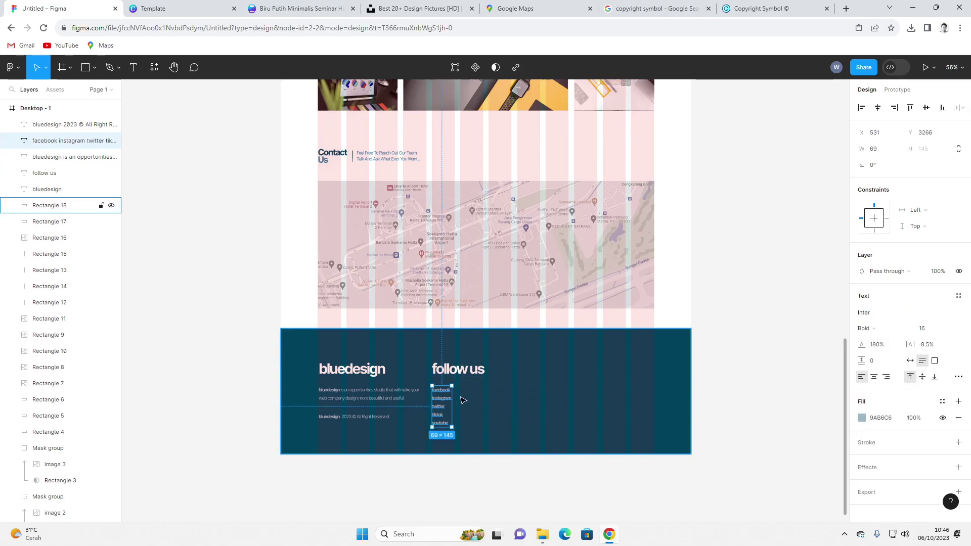
- Duplicate the "follow us" heading to its right at X 830 and change the copy to "our stories"
{"action": "left_click", "coordinate": [470, 373]}
{"action": "left_click_drag", "start_coordinate": [470, 373], "coordinate": [555, 373]}
{"action": "double_click", "coordinate": [549, 375]}
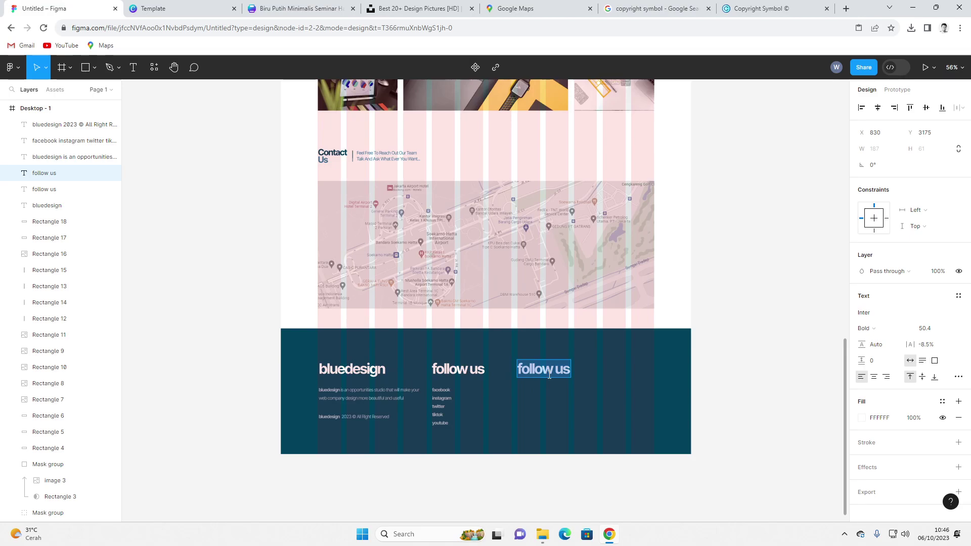
{"action": "type", "text": "O"}
{"action": "key", "text": "BackSpace"}
{"action": "type", "text": "our"}
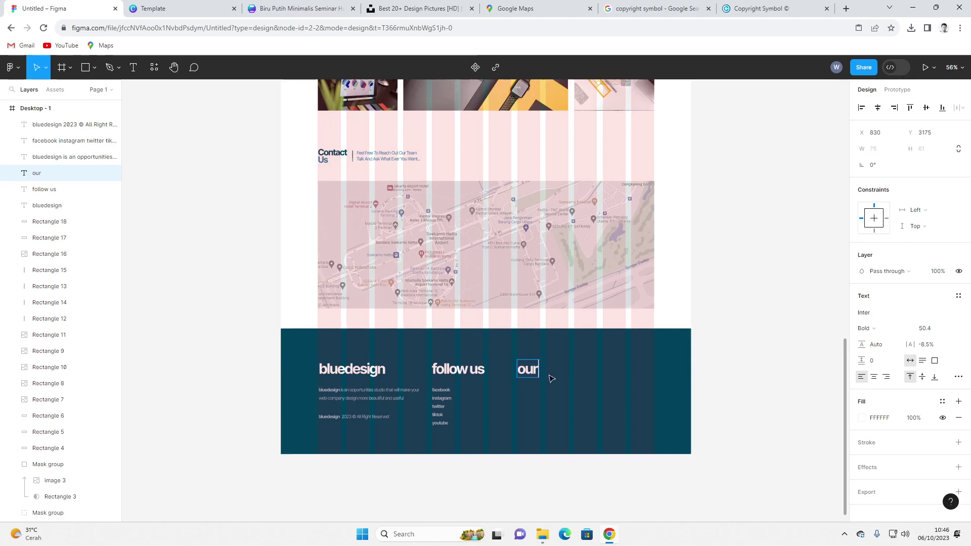
{"action": "type", "text": " stories"}
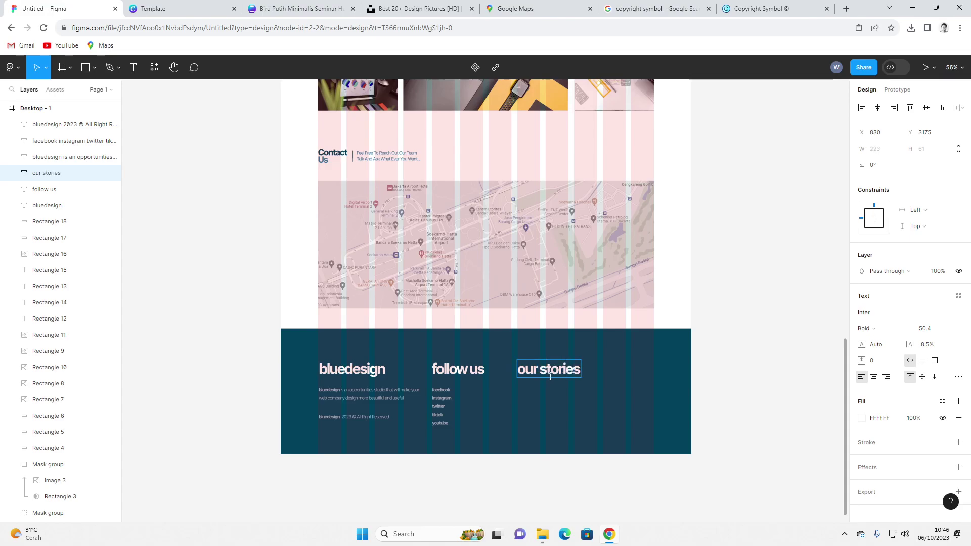
{"action": "key", "text": "Escape"}
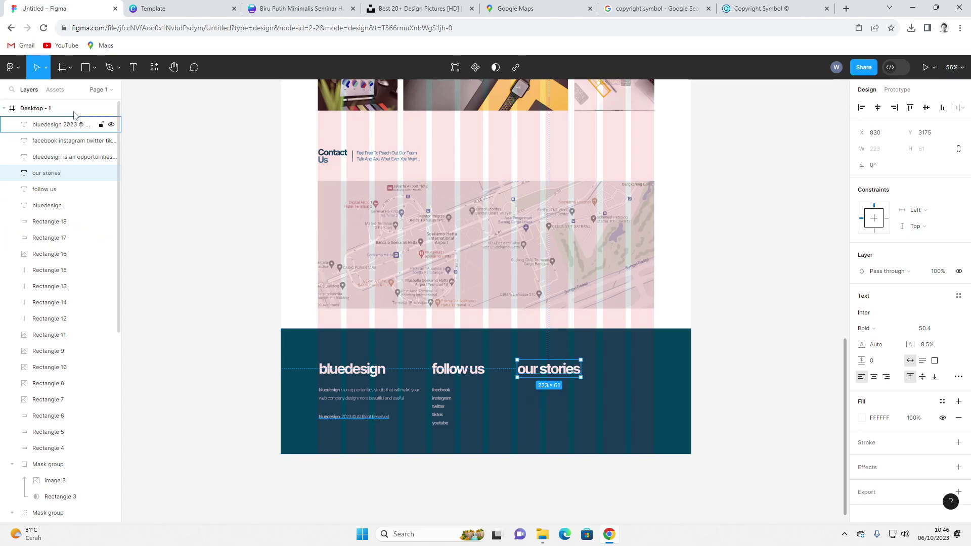
- Draw a small, nearly square rectangle beneath the "our stories" heading, aligned with the heading's left edge
{"action": "left_click", "coordinate": [94, 67]}
{"action": "left_click", "coordinate": [61, 92]}
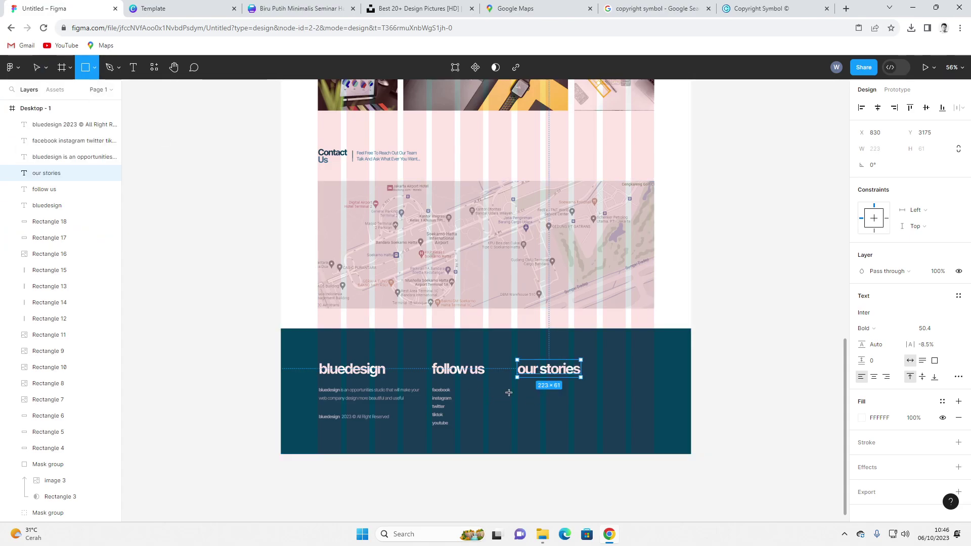
{"action": "left_click_drag", "start_coordinate": [518, 386], "coordinate": [541, 407]}
{"action": "left_click", "coordinate": [564, 403]}
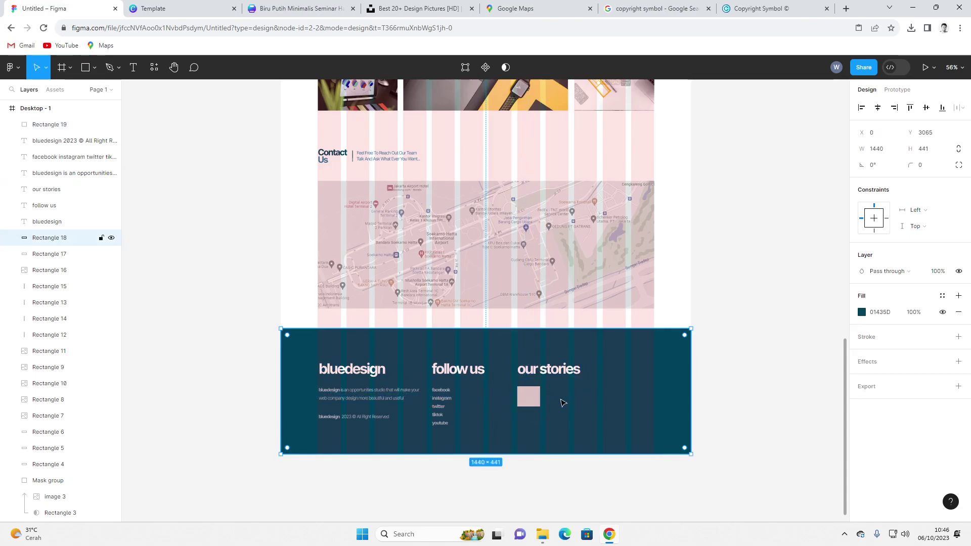
- Resize the small rectangle beneath the "our stories" heading to an 80 × 80 square
{"action": "left_click", "coordinate": [529, 405]}
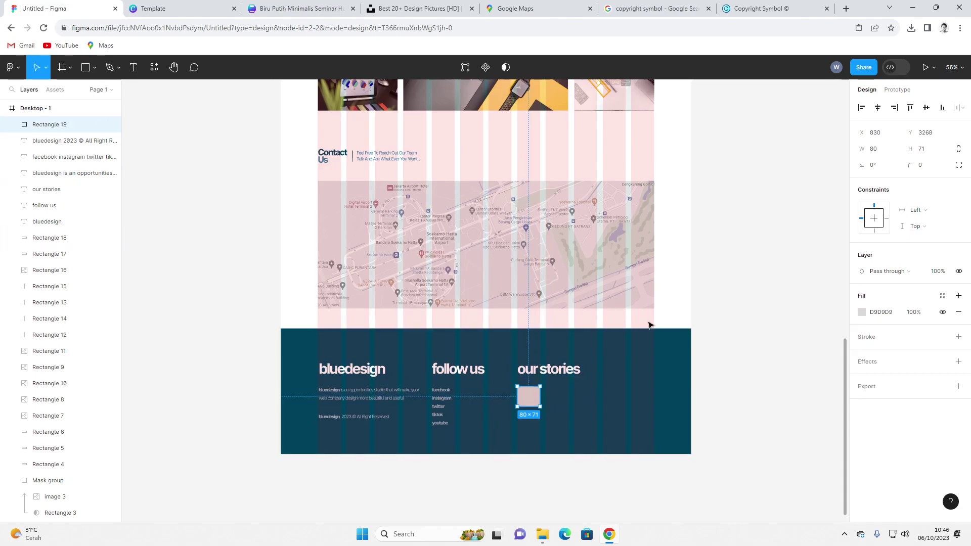
{"action": "left_click_drag", "start_coordinate": [529, 408], "coordinate": [530, 412]}
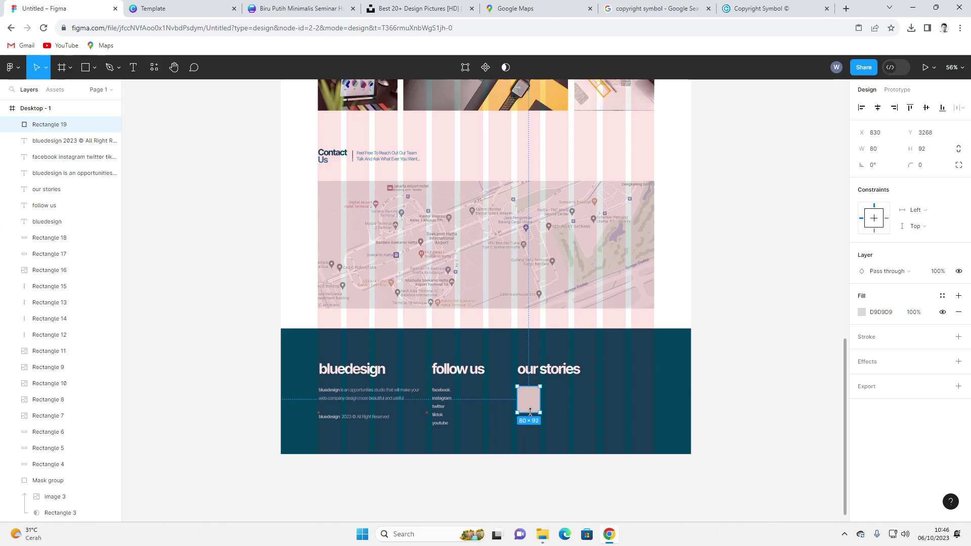
{"action": "left_click", "coordinate": [880, 149]}
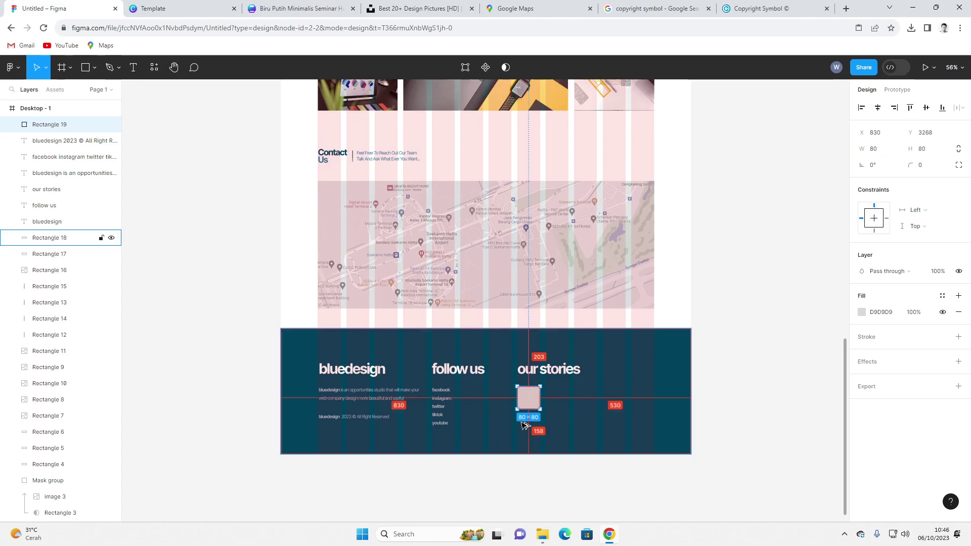
- Duplicate the square across the columns into an evenly stepped row of five, ending at X 1231
{"action": "left_click_drag", "start_coordinate": [531, 405], "coordinate": [645, 399]}
{"action": "left_click", "coordinate": [705, 401]}
{"action": "left_click", "coordinate": [675, 399]}
{"action": "left_click", "coordinate": [642, 399]}
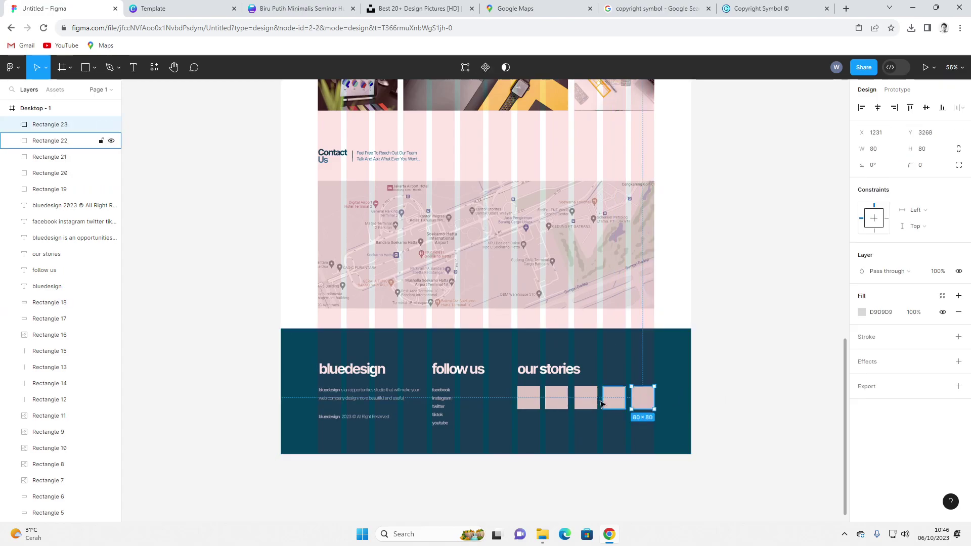
{"action": "left_click", "coordinate": [509, 403]}
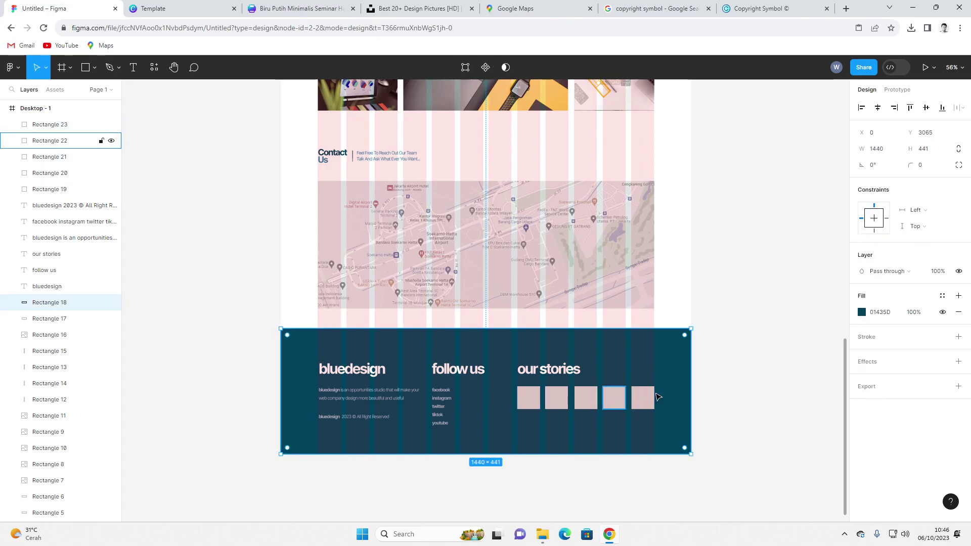
- Duplicate the row of five squares directly beneath the first row and position the copy at Y 3373
{"action": "left_click_drag", "start_coordinate": [720, 390], "coordinate": [559, 432]}
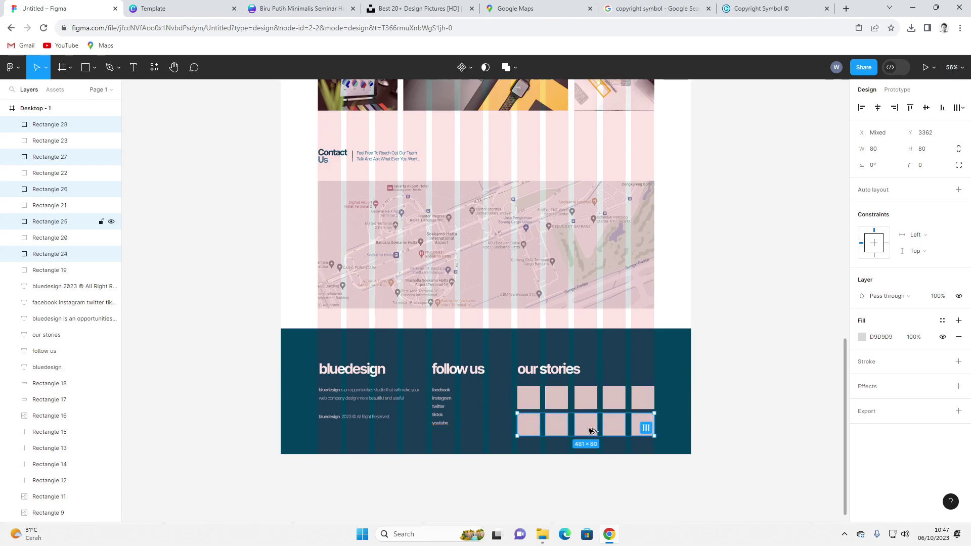
{"action": "key", "text": "Escape"}
{"action": "left_click_drag", "start_coordinate": [457, 457], "coordinate": [657, 424]}
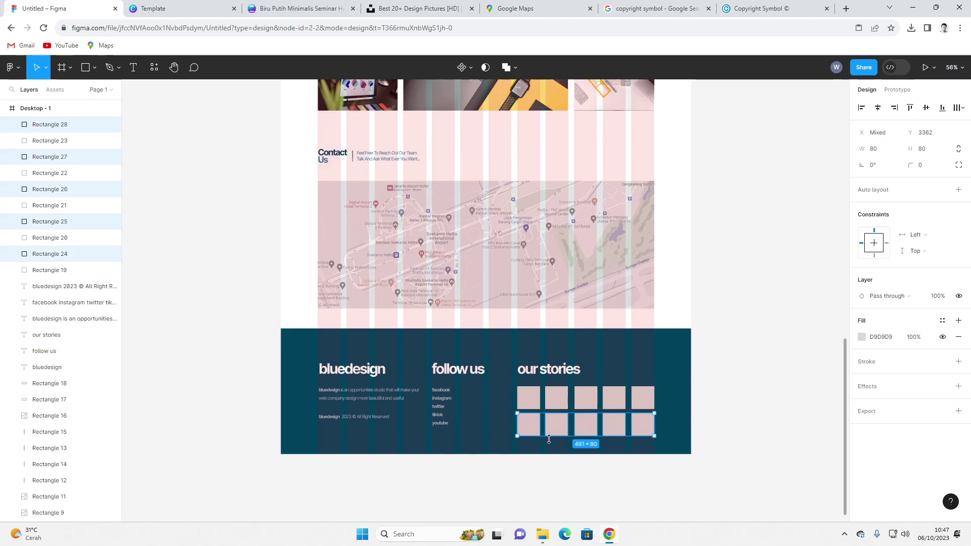
{"action": "left_click_drag", "start_coordinate": [558, 436], "coordinate": [560, 438]}
{"action": "key", "text": "Up"}
{"action": "key", "text": "Up"}
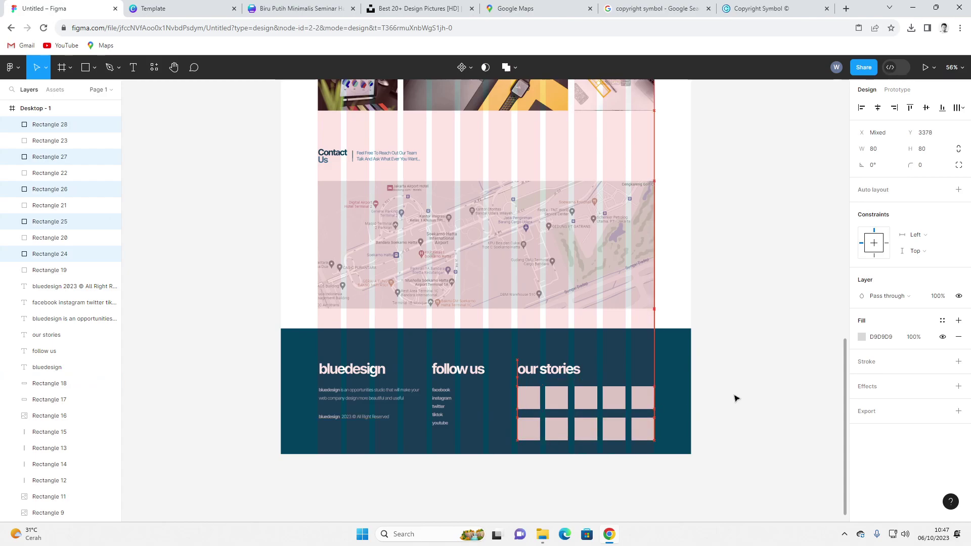
{"action": "left_click", "coordinate": [769, 379]}
- Extend the bottom of the Desktop - 1 frame and stretch the dark footer background to a height of 519
{"action": "left_click", "coordinate": [50, 111]}
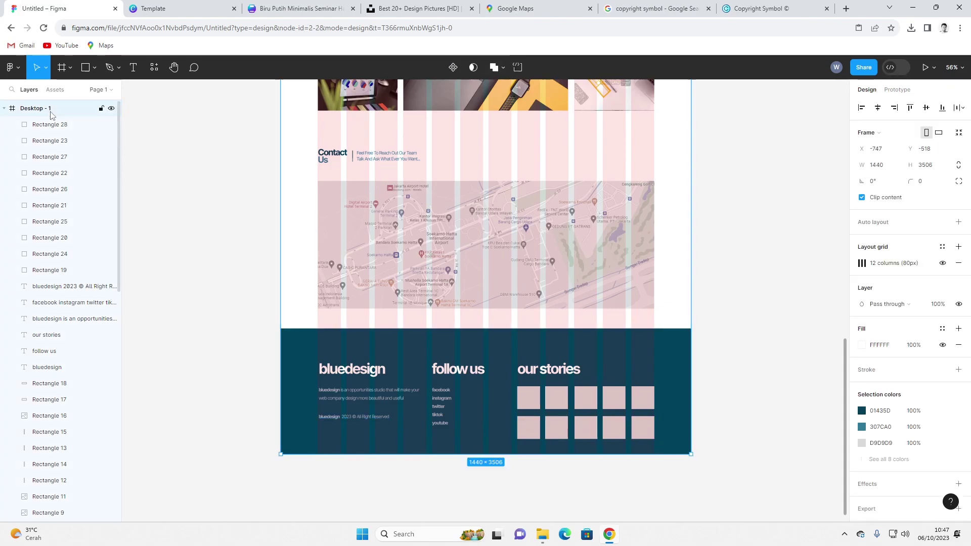
{"action": "left_click_drag", "start_coordinate": [445, 454], "coordinate": [471, 477]}
{"action": "left_click", "coordinate": [474, 453]}
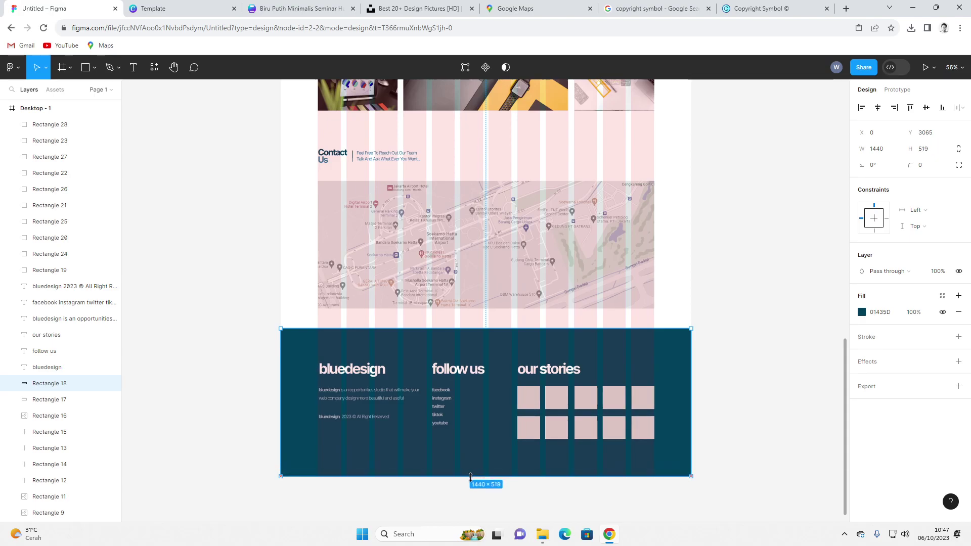
{"action": "left_click", "coordinate": [652, 505]}
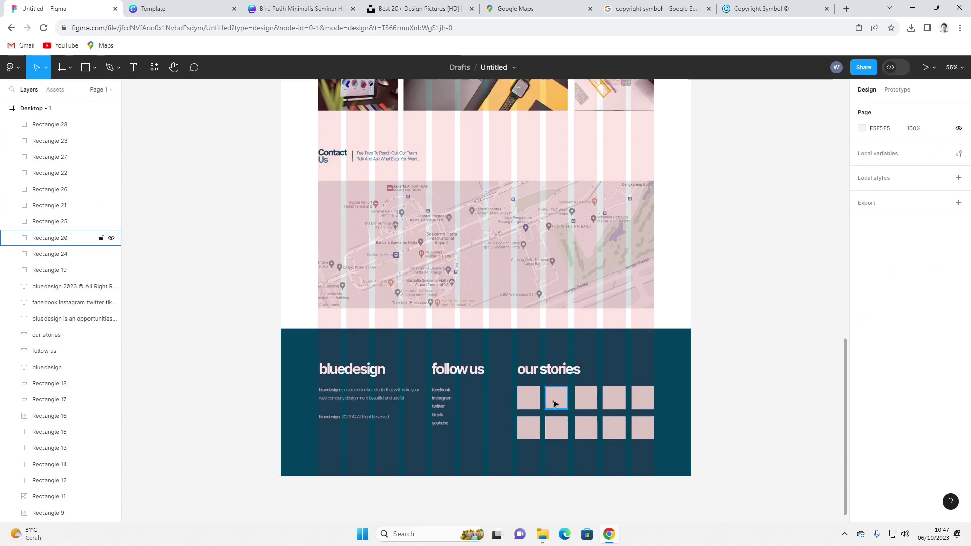
- Even out the spacing between all ten squares in the "our stories" grid
{"action": "left_click", "coordinate": [525, 399]}
{"action": "left_click", "coordinate": [737, 393]}
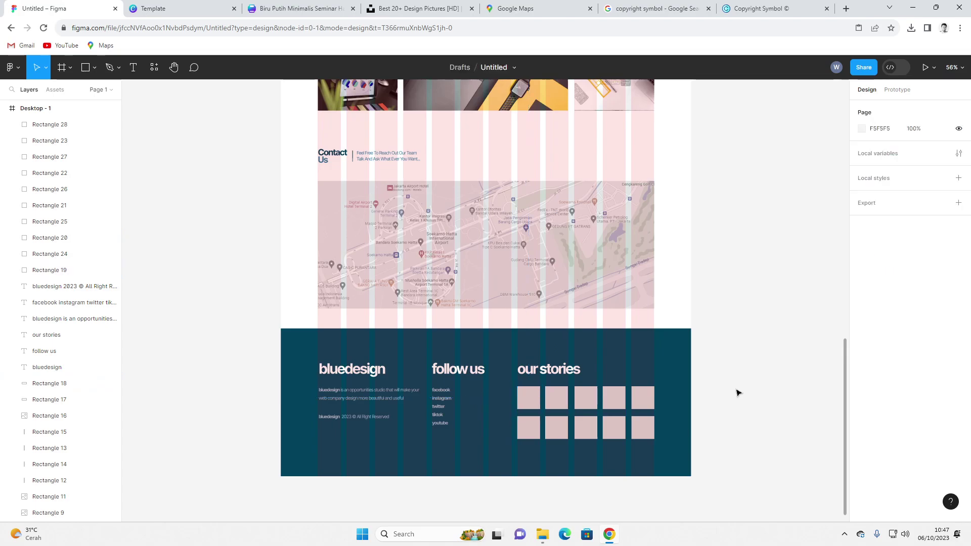
{"action": "left_click_drag", "start_coordinate": [737, 392], "coordinate": [548, 463]}
{"action": "left_click", "coordinate": [626, 460], "text": "shift"}
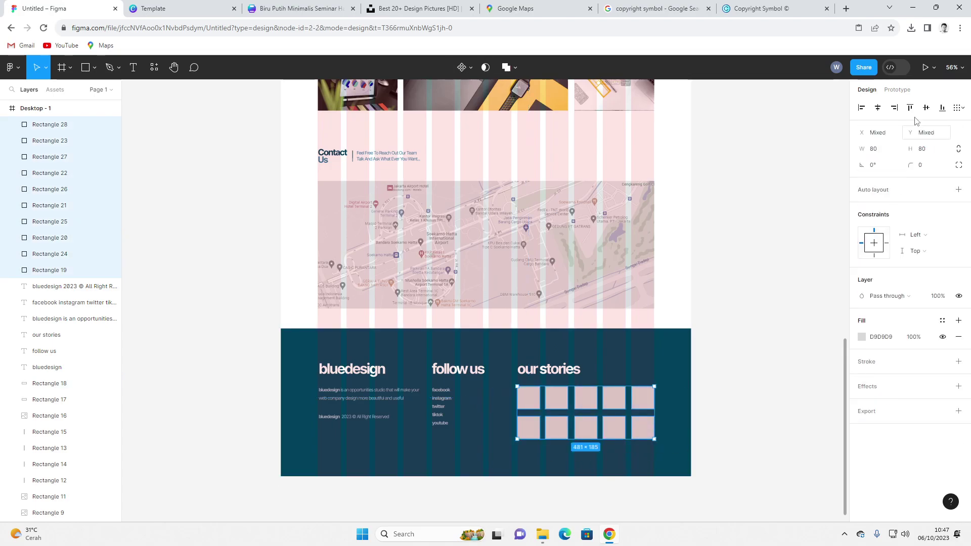
{"action": "left_click", "coordinate": [958, 108]}
{"action": "left_click", "coordinate": [837, 131]}
{"action": "left_click", "coordinate": [760, 392]}
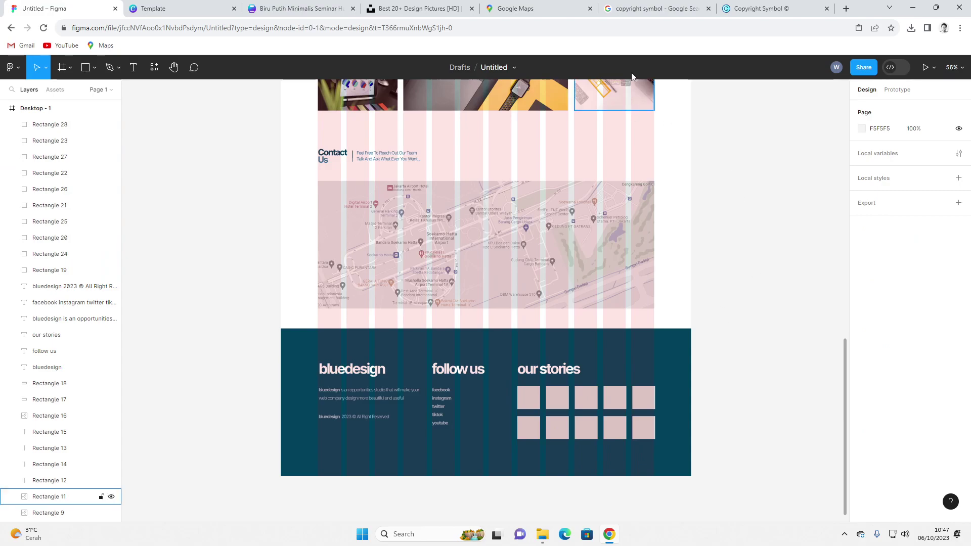
- Copy the pink notebook and colour swatch photo from Unsplash and paste it into the first square in Figma
{"action": "left_click", "coordinate": [396, 8]}
{"action": "right_click", "coordinate": [509, 225]}
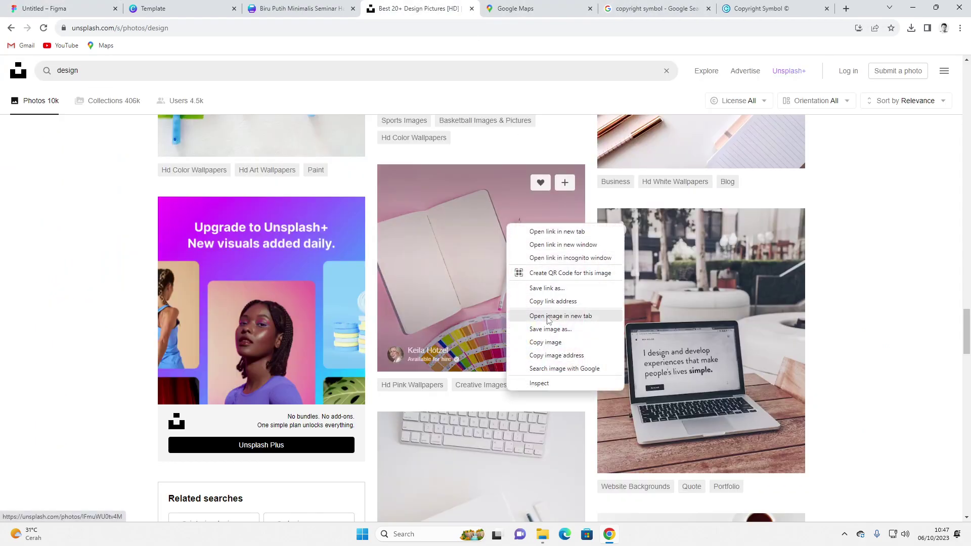
{"action": "left_click", "coordinate": [545, 342]}
{"action": "left_click", "coordinate": [50, 8]}
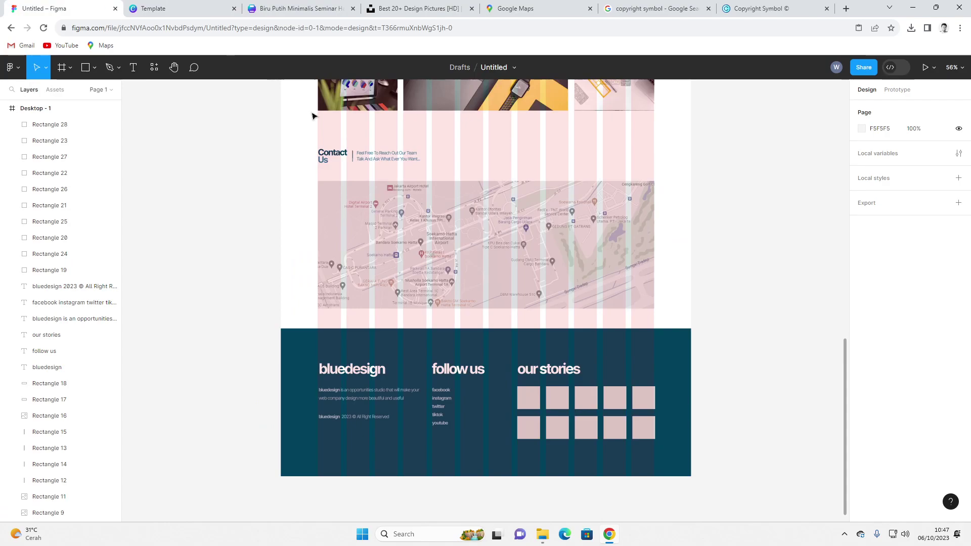
{"action": "left_click", "coordinate": [526, 400]}
{"action": "key", "text": "ctrl+v"}
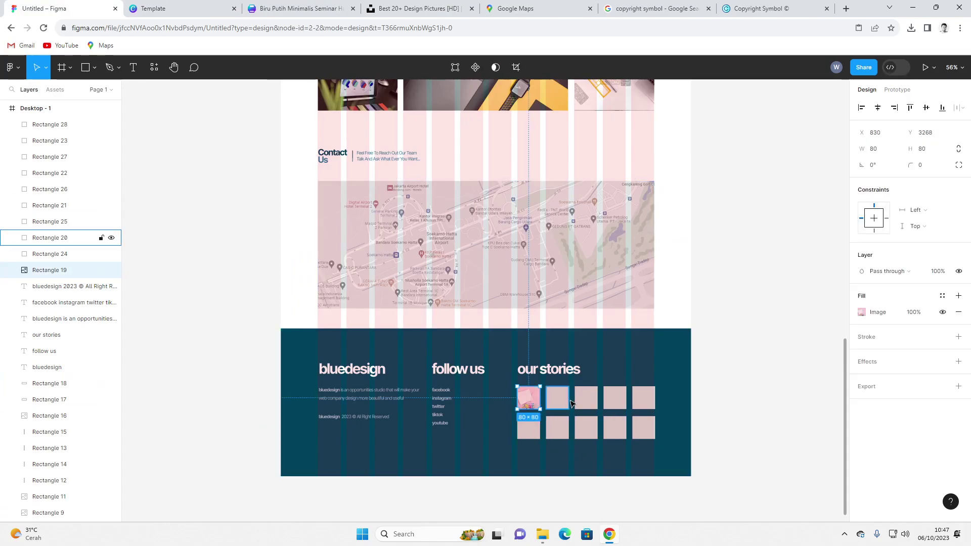
- Fill the second square of the upper row with the diagonal coloured pencils photo copied from Unsplash
{"action": "left_click", "coordinate": [557, 399]}
{"action": "key", "text": "ctrl+shift+Tab"}
{"action": "key", "text": "ctrl+shift+Tab"}
{"action": "key", "text": "ctrl+shift+Tab"}
{"action": "key", "text": "ctrl+shift+Tab"}
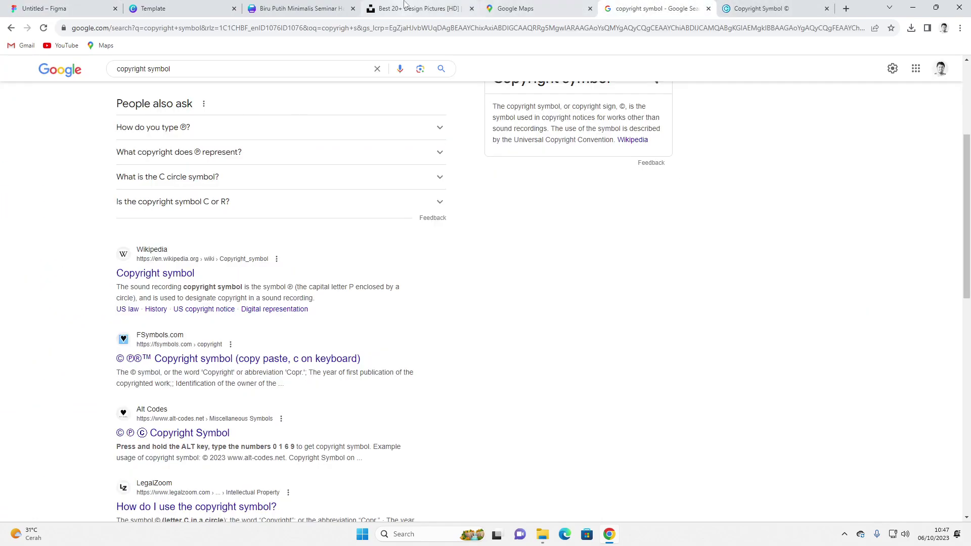
{"action": "scroll", "coordinate": [398, 200], "scroll_direction": "down", "scroll_amount": 10}
{"action": "scroll", "coordinate": [303, 248], "scroll_direction": "up", "scroll_amount": 2}
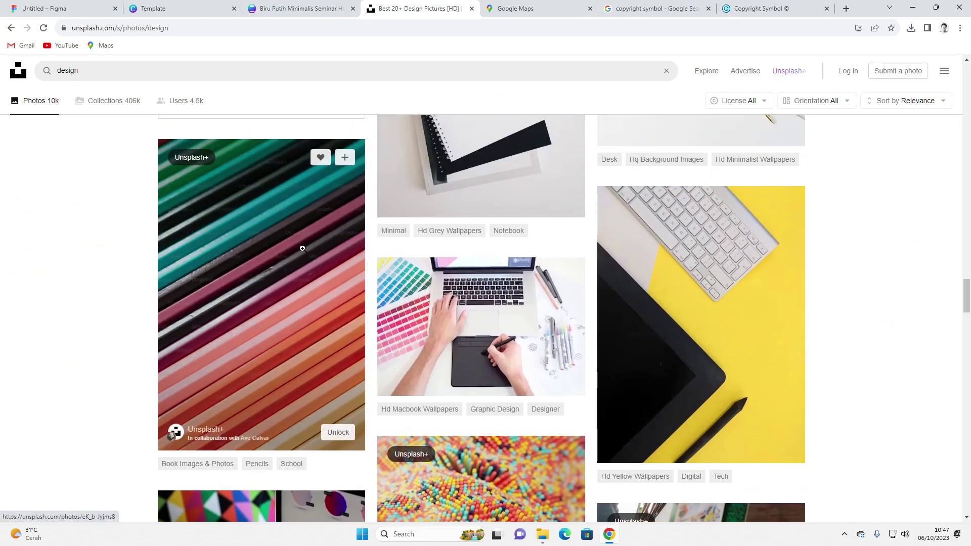
{"action": "right_click", "coordinate": [302, 249]}
{"action": "left_click", "coordinate": [340, 367]}
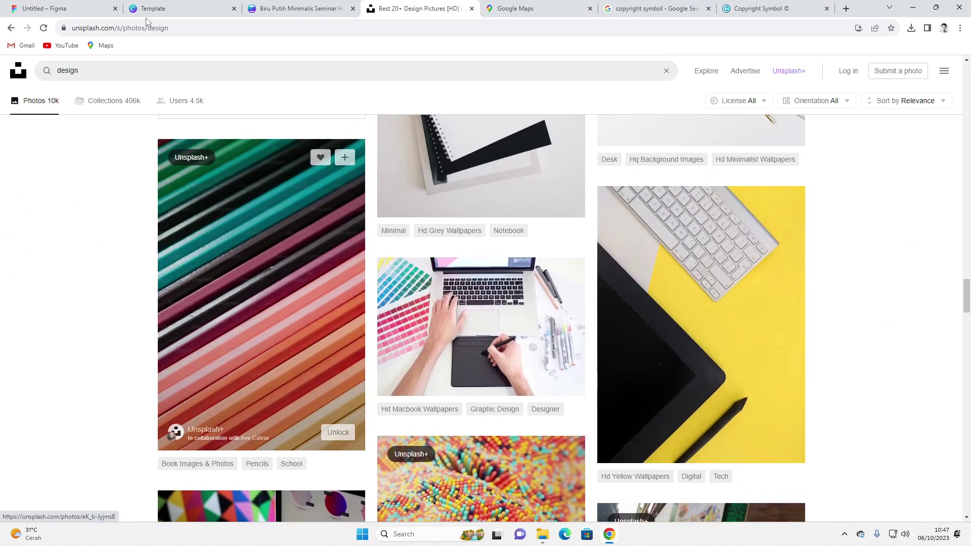
{"action": "left_click", "coordinate": [91, 8]}
{"action": "key", "text": "ctrl+v"}
- Fill the third square of the upper row with the photo of a laptop showing code, copied from Unsplash
{"action": "key", "text": "Tab"}
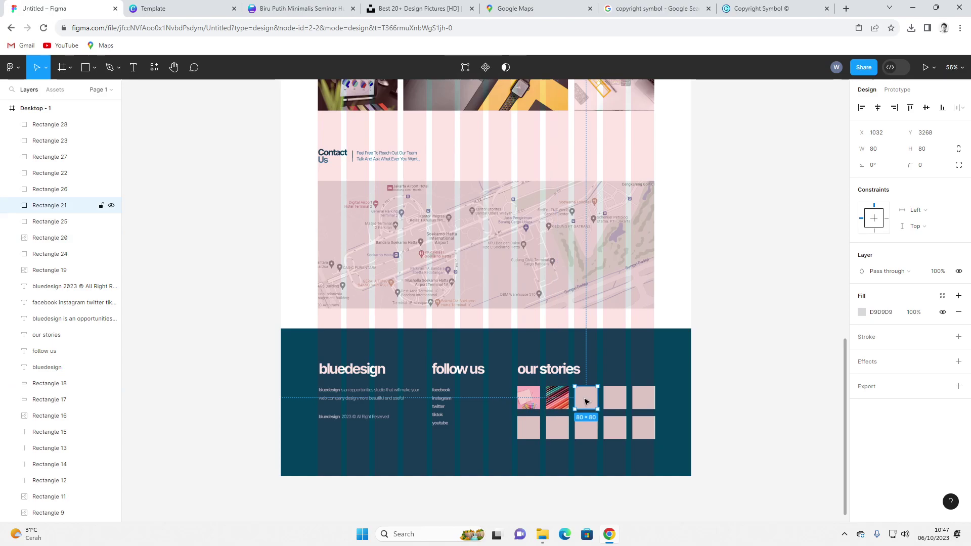
{"action": "left_click", "coordinate": [431, 3]}
{"action": "scroll", "coordinate": [506, 243], "scroll_direction": "down", "scroll_amount": 5}
{"action": "right_click", "coordinate": [513, 319]}
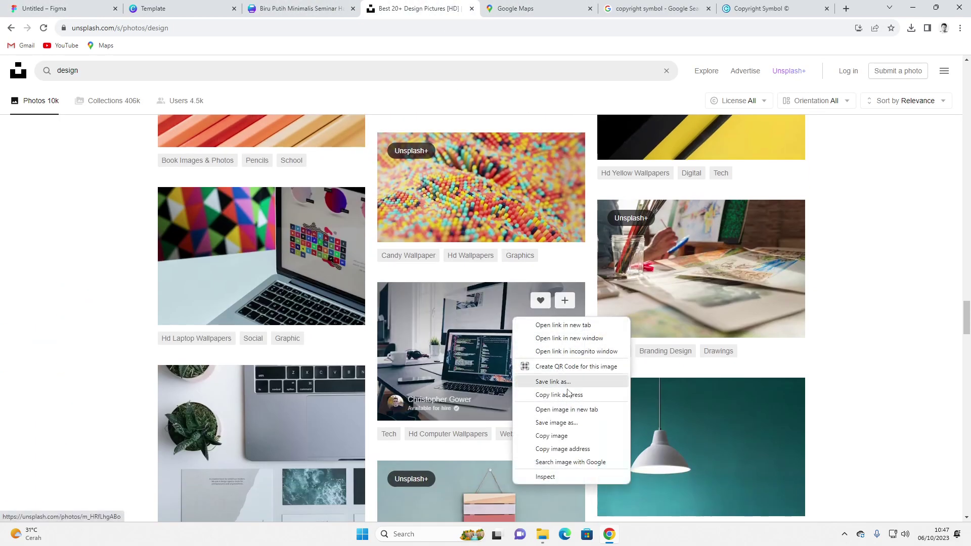
{"action": "left_click", "coordinate": [552, 436]}
{"action": "left_click", "coordinate": [64, 9]}
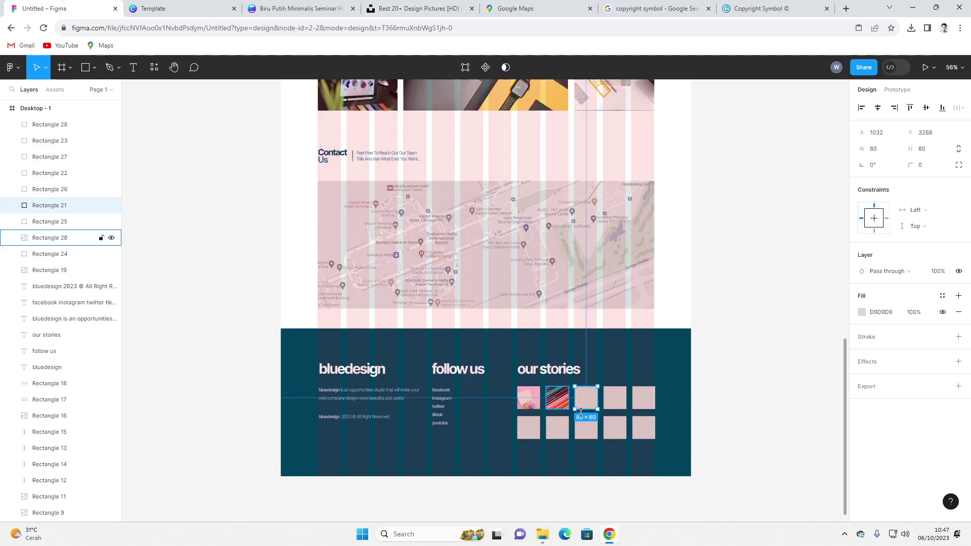
{"action": "key", "text": "ctrl+v"}
- Fill the fourth square of the upper row with the hand-drawn wireframe sketches photo copied from Unsplash
{"action": "left_click", "coordinate": [609, 406]}
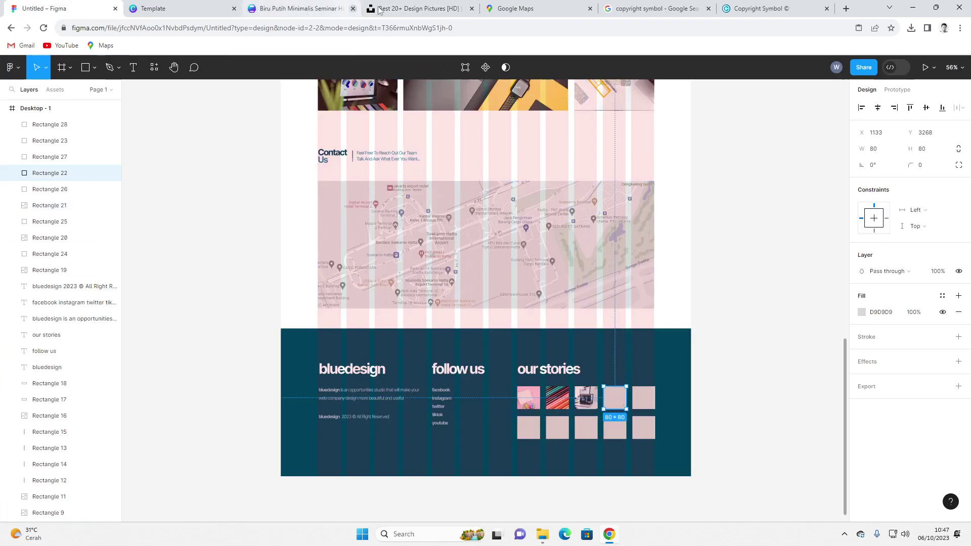
{"action": "left_click", "coordinate": [427, 8]}
{"action": "scroll", "coordinate": [156, 330], "scroll_direction": "down", "scroll_amount": 5}
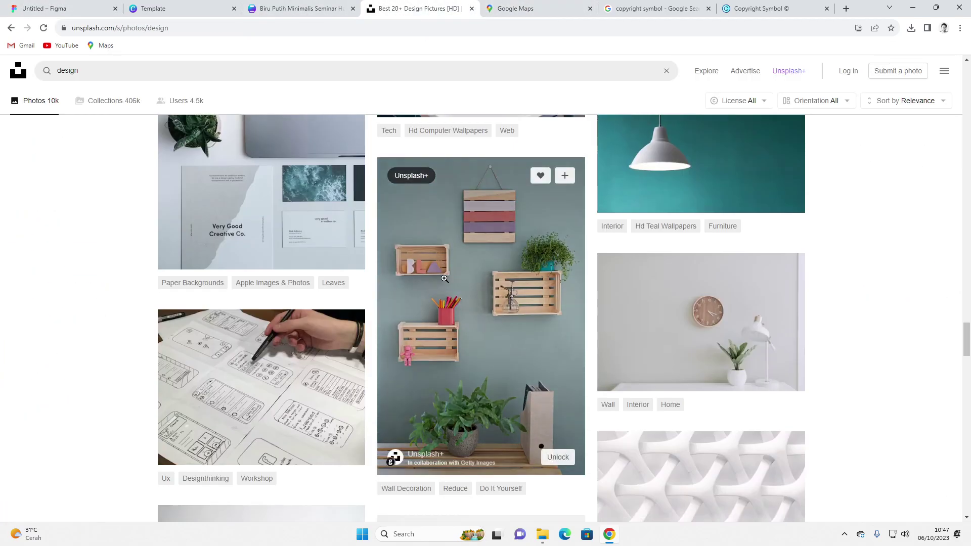
{"action": "right_click", "coordinate": [250, 333]}
{"action": "left_click", "coordinate": [318, 452]}
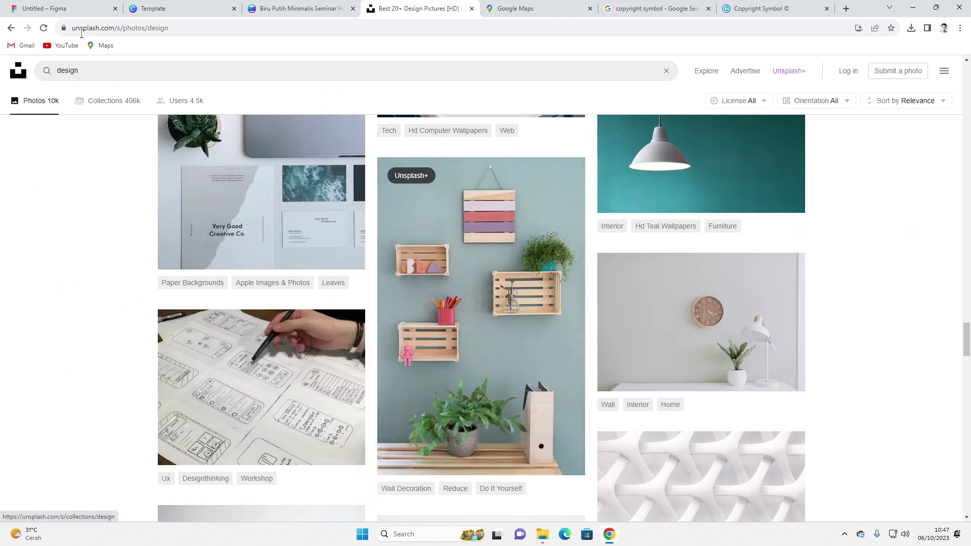
{"action": "left_click", "coordinate": [70, 10]}
{"action": "key", "text": "ctrl+v"}
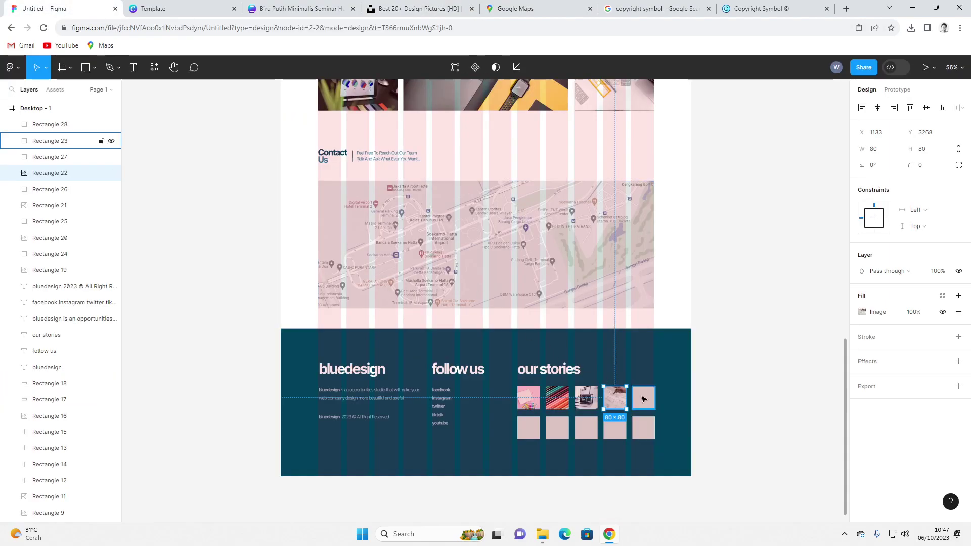
- Fill the fifth square of the upper row with the Unsplash photo of wooden crate shelves and plants
{"action": "left_click", "coordinate": [643, 397]}
{"action": "left_click", "coordinate": [415, 8]}
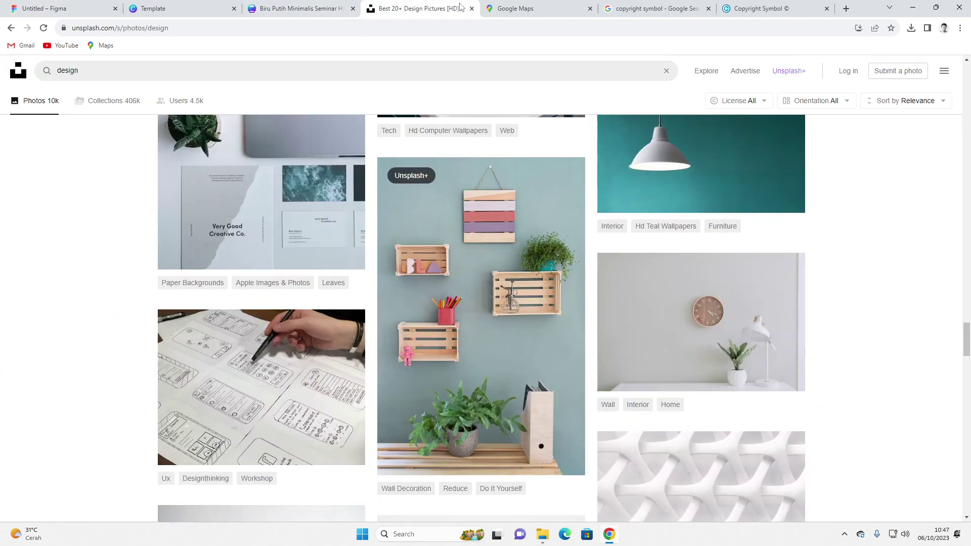
{"action": "right_click", "coordinate": [536, 285]}
{"action": "left_click", "coordinate": [573, 402]}
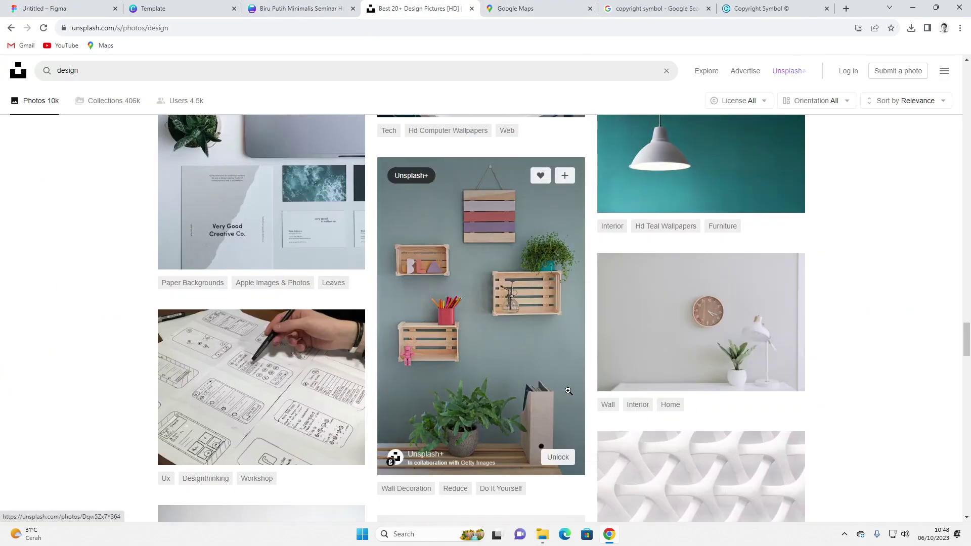
{"action": "left_click", "coordinate": [70, 8]}
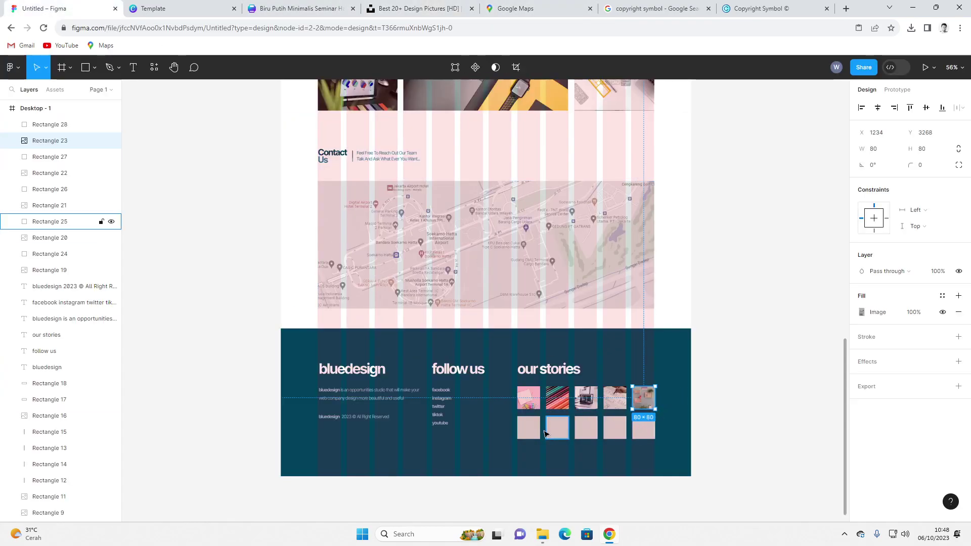
- Fill the first square of the lower row with the Unsplash photo of a team working over colour swatches
{"action": "left_click", "coordinate": [415, 8]}
{"action": "scroll", "coordinate": [598, 203], "scroll_direction": "down", "scroll_amount": 14}
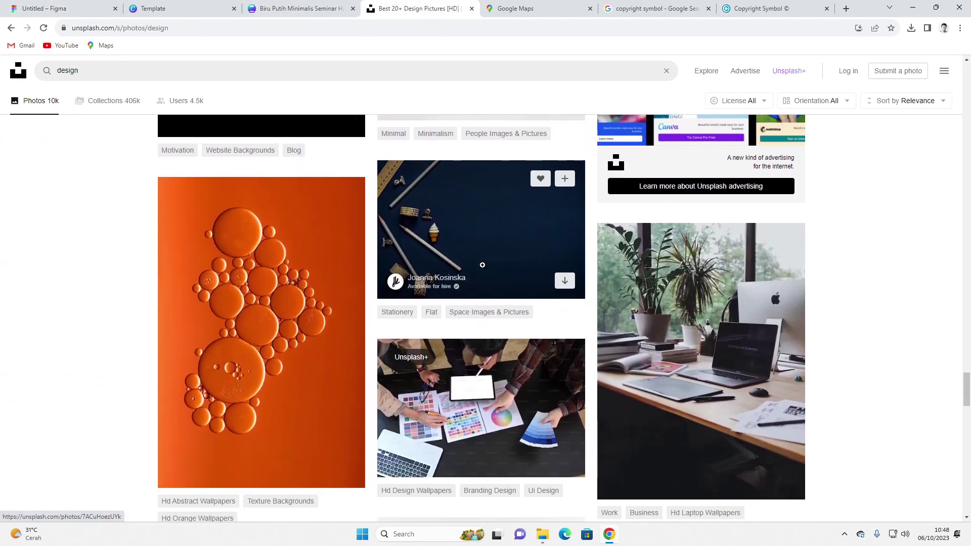
{"action": "right_click", "coordinate": [445, 235]}
{"action": "right_click", "coordinate": [438, 392]}
{"action": "left_click", "coordinate": [468, 343]}
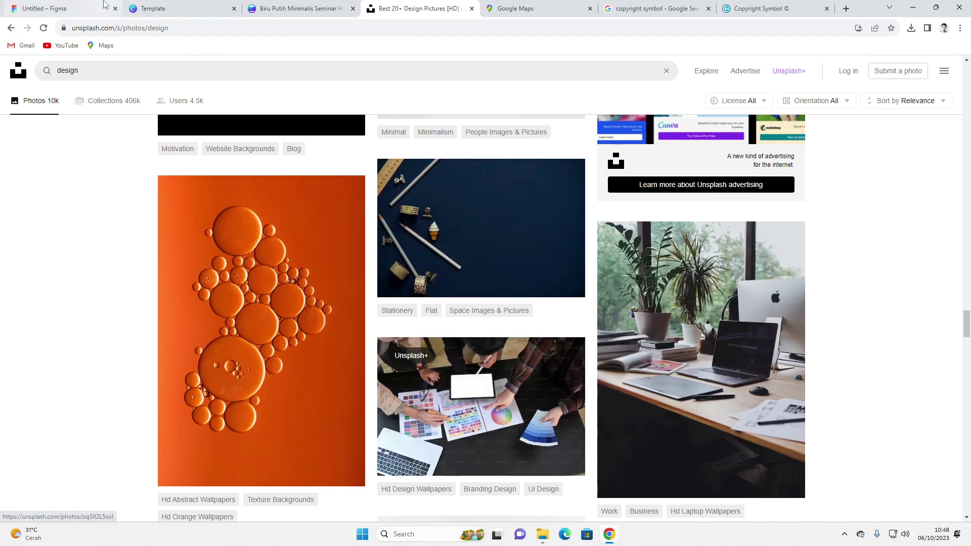
{"action": "left_click", "coordinate": [61, 8]}
{"action": "key", "text": "ctrl+v"}
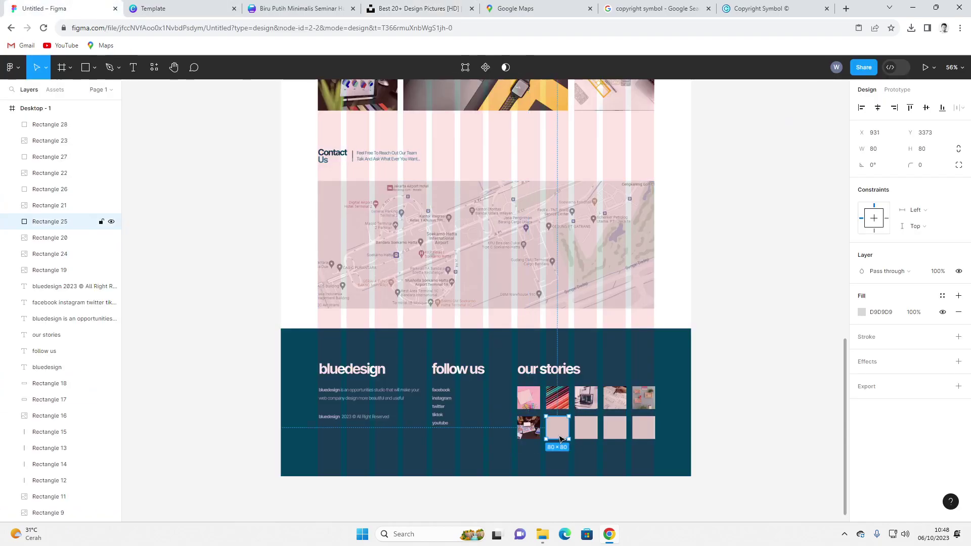
- Fill the second square of the lower row with the Unsplash photo of a white desk with a poster and lamp
{"action": "left_click", "coordinate": [301, 9]}
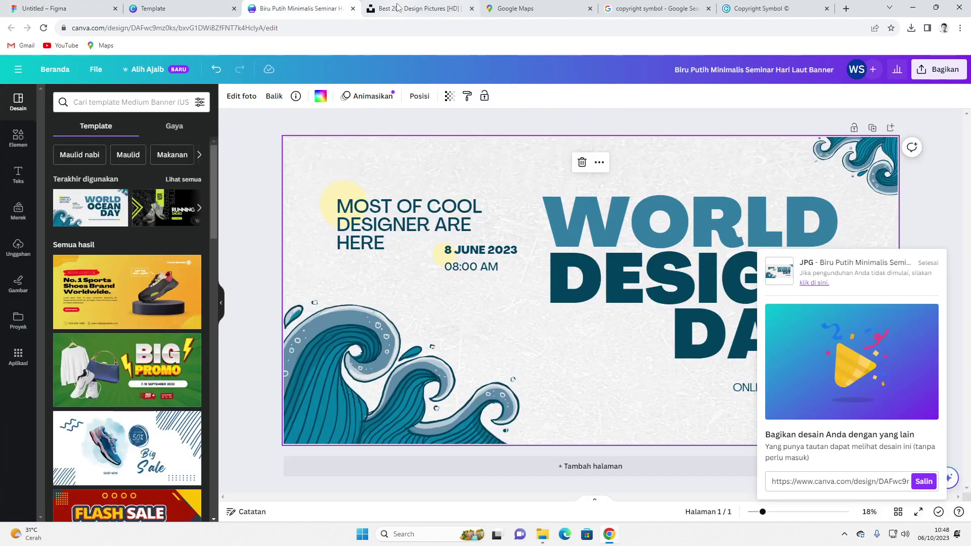
{"action": "left_click", "coordinate": [516, 8]}
{"action": "left_click", "coordinate": [425, 8]}
{"action": "scroll", "coordinate": [587, 303], "scroll_direction": "down", "scroll_amount": 8}
{"action": "right_click", "coordinate": [665, 221]}
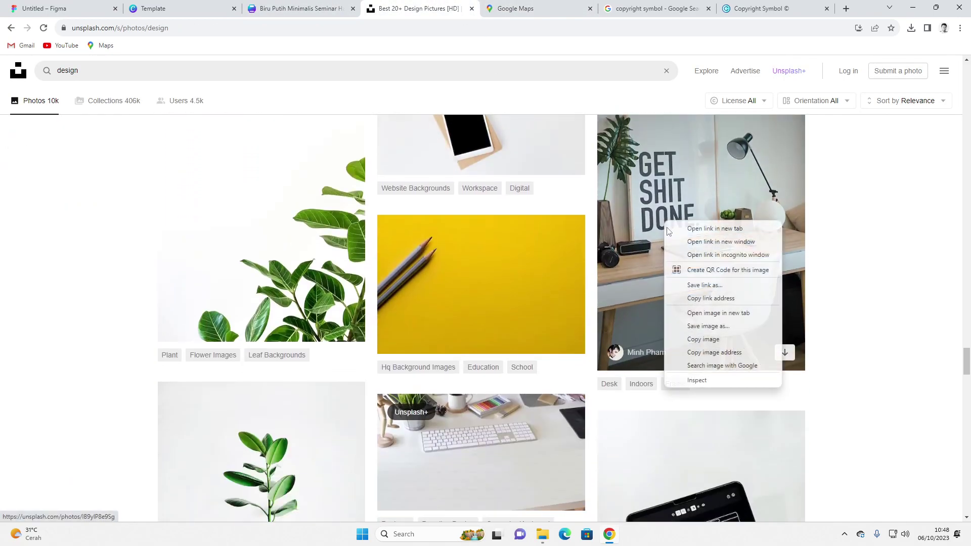
{"action": "left_click", "coordinate": [704, 339]}
{"action": "left_click", "coordinate": [55, 8]}
{"action": "key", "text": "ctrl+v"}
- Fill the third square of the lower row with the Unsplash photo of hands marking up papers beside a phone
{"action": "left_click", "coordinate": [587, 428]}
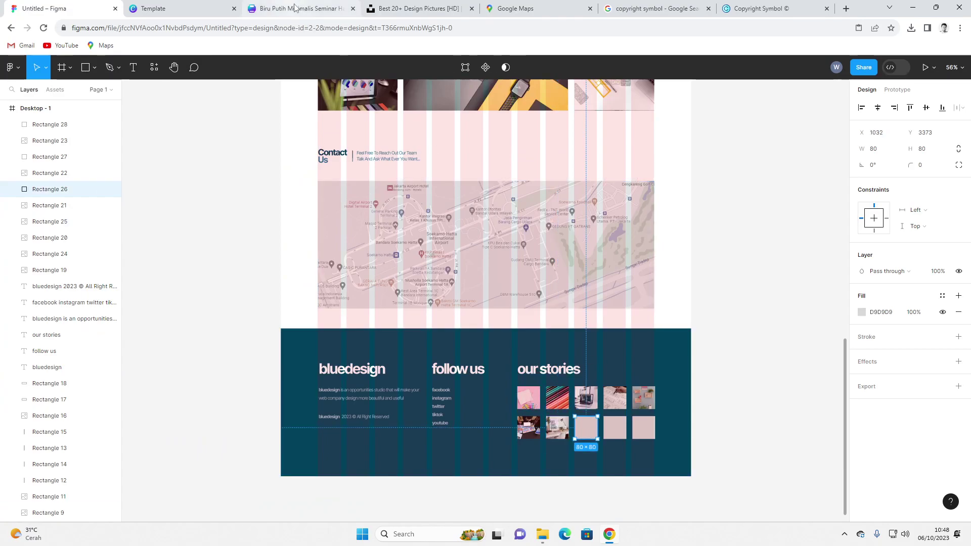
{"action": "left_click", "coordinate": [438, 8]}
{"action": "scroll", "coordinate": [439, 213], "scroll_direction": "down", "scroll_amount": 7}
{"action": "right_click", "coordinate": [440, 214]}
{"action": "left_click", "coordinate": [495, 321]}
{"action": "left_click", "coordinate": [85, 5]}
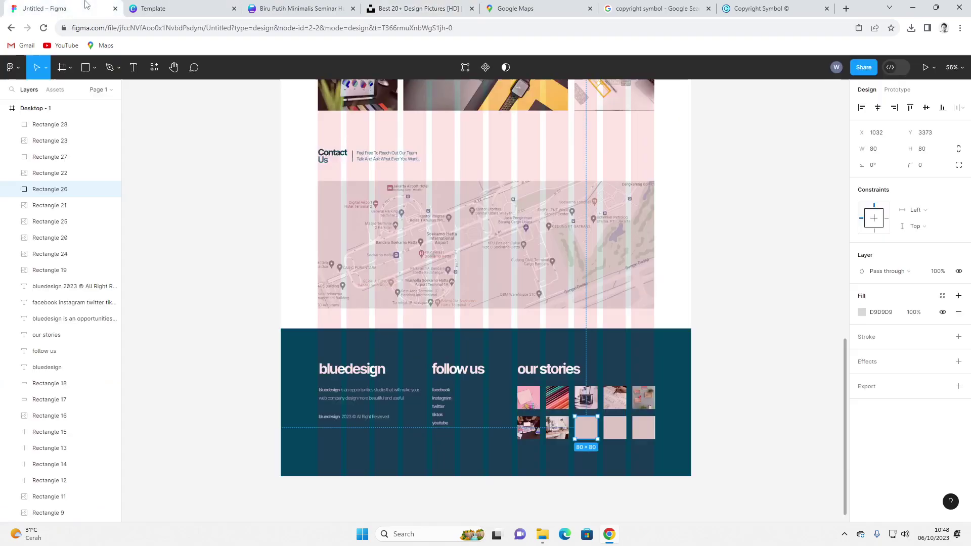
- Fill the fourth square of the lower row with the Unsplash photo of a monitor, laptop and potted plant
{"action": "left_click", "coordinate": [613, 429]}
{"action": "left_click", "coordinate": [424, 5]}
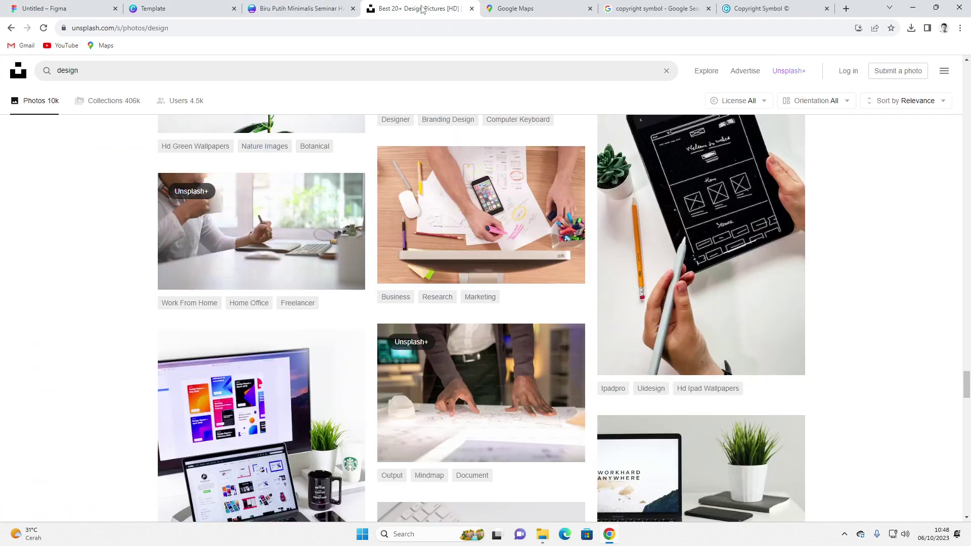
{"action": "right_click", "coordinate": [311, 384]}
{"action": "left_click", "coordinate": [367, 333]}
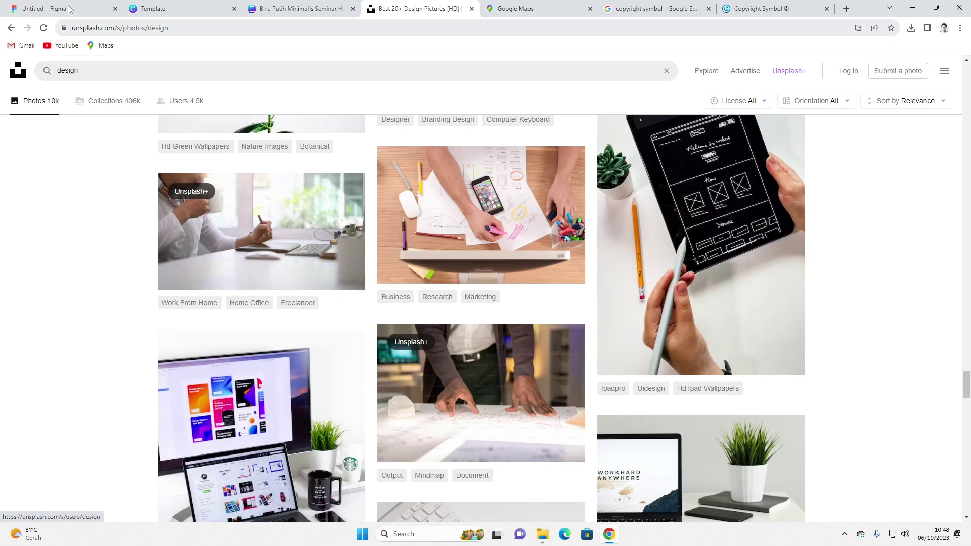
{"action": "left_click", "coordinate": [69, 9]}
- Fill the fifth square of the lower row with the Unsplash photo of a hand pointing at a whiteboard
{"action": "left_click", "coordinate": [644, 429]}
{"action": "left_click", "coordinate": [405, 5]}
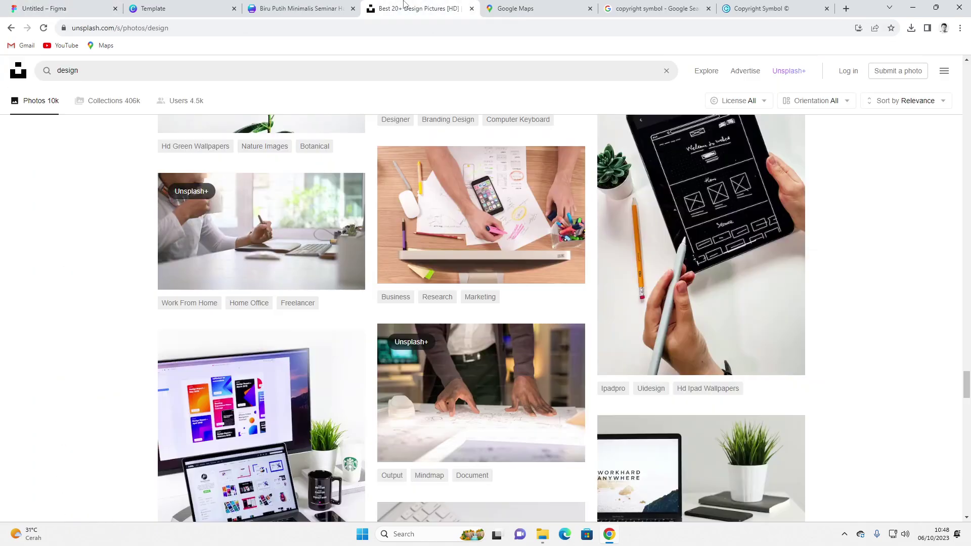
{"action": "scroll", "coordinate": [391, 285], "scroll_direction": "down", "scroll_amount": 7}
{"action": "right_click", "coordinate": [709, 169]}
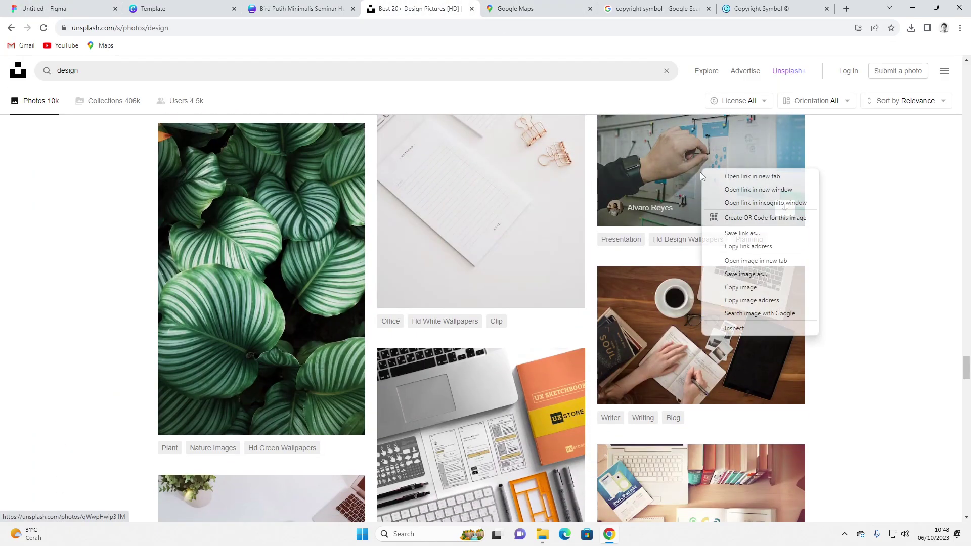
{"action": "left_click", "coordinate": [738, 287]}
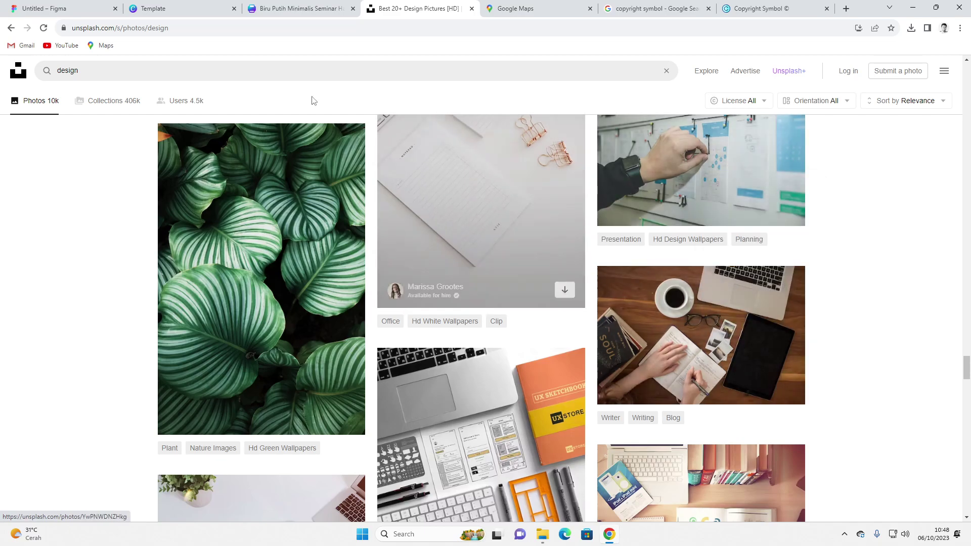
{"action": "left_click", "coordinate": [76, 8]}
{"action": "left_click", "coordinate": [652, 427]}
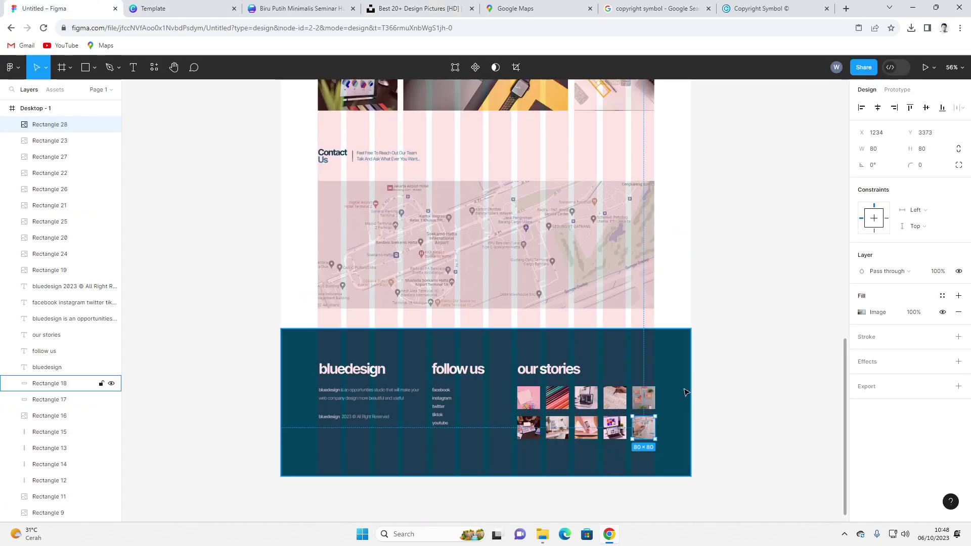
- Round the corners of all ten photo squares in the footer's our stories grid
{"action": "left_click", "coordinate": [709, 382]}
{"action": "left_click_drag", "start_coordinate": [770, 382], "coordinate": [521, 445]}
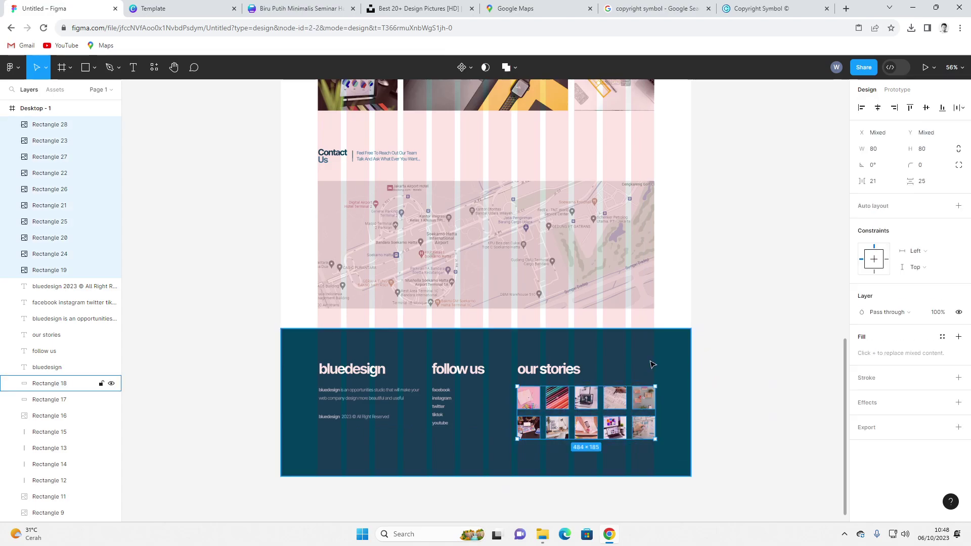
{"action": "scroll", "coordinate": [650, 366], "scroll_direction": "down", "scroll_amount": 5}
{"action": "left_click_drag", "start_coordinate": [713, 369], "coordinate": [573, 342]}
{"action": "scroll", "coordinate": [448, 264], "scroll_direction": "up", "scroll_amount": 3}
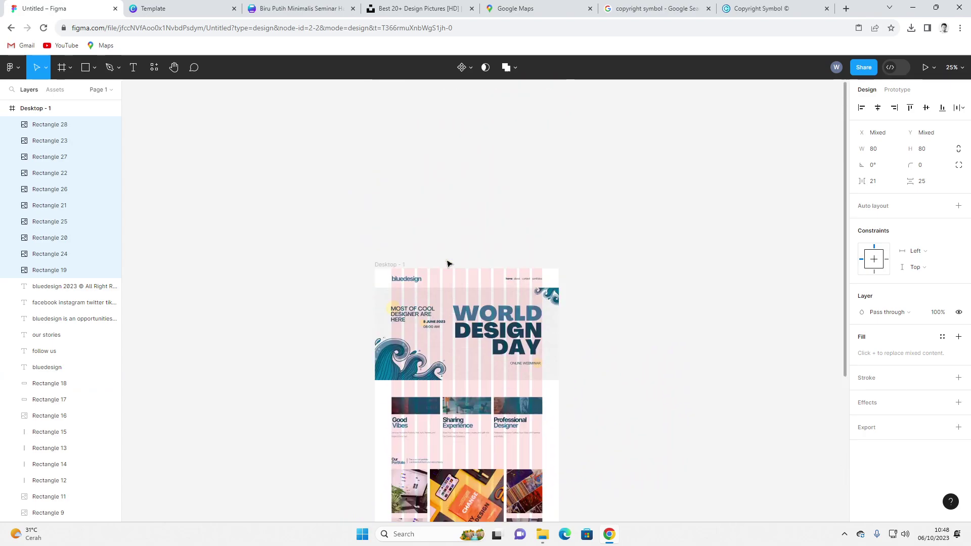
{"action": "scroll", "coordinate": [448, 263], "scroll_direction": "down", "scroll_amount": 3}
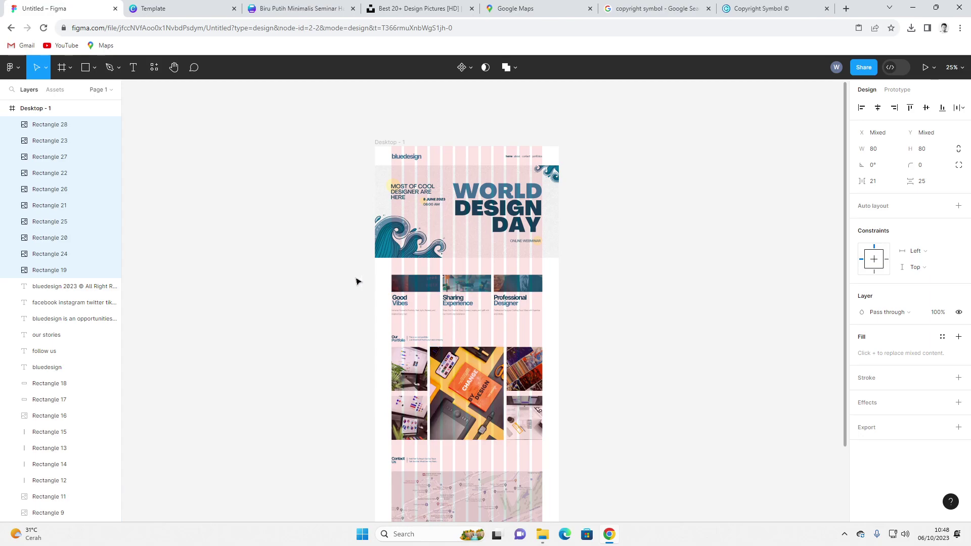
{"action": "scroll", "coordinate": [329, 360], "scroll_direction": "down", "scroll_amount": 2}
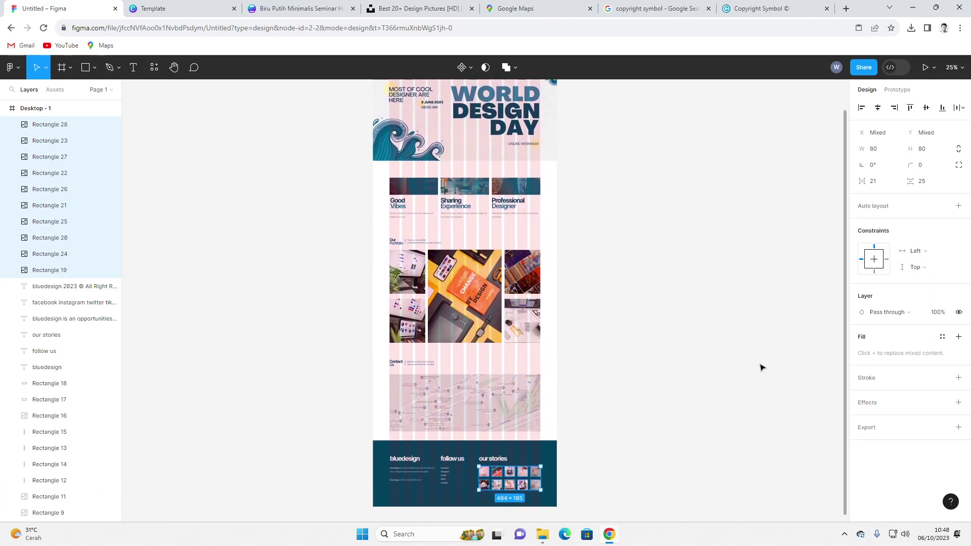
{"action": "scroll", "coordinate": [359, 415], "scroll_direction": "down", "scroll_amount": 1}
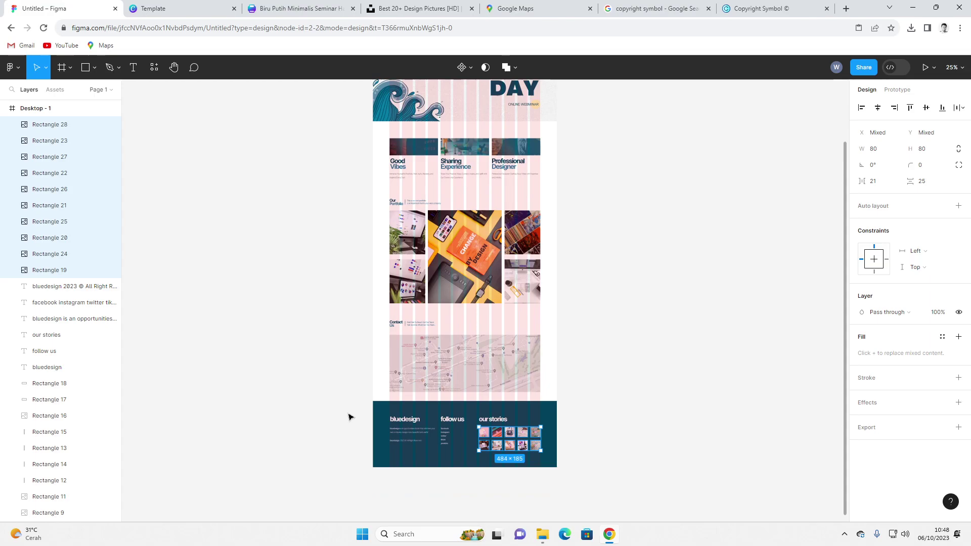
{"action": "left_click", "coordinate": [923, 168]}
{"action": "type", "text": "1"}
{"action": "left_click", "coordinate": [722, 330]}
- Review the landing page layout from the footer's rounded photo grid up to the hero banner, feature cards and portfolio
{"action": "scroll", "coordinate": [469, 411], "scroll_direction": "up", "scroll_amount": 3}
{"action": "scroll", "coordinate": [469, 410], "scroll_direction": "up", "scroll_amount": 2}
{"action": "scroll", "coordinate": [722, 362], "scroll_direction": "down", "scroll_amount": 1}
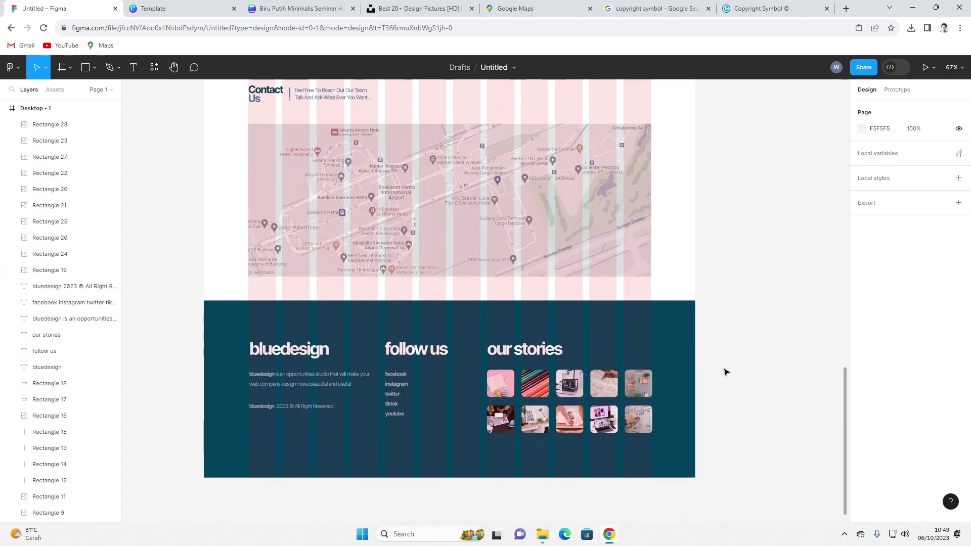
{"action": "scroll", "coordinate": [731, 386], "scroll_direction": "up", "scroll_amount": 7}
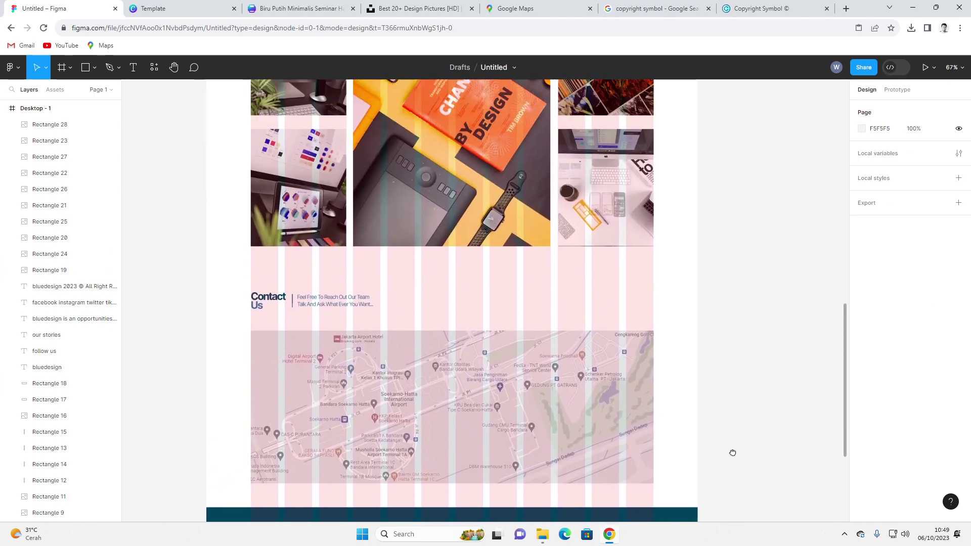
{"action": "scroll", "coordinate": [733, 493], "scroll_direction": "up", "scroll_amount": 9}
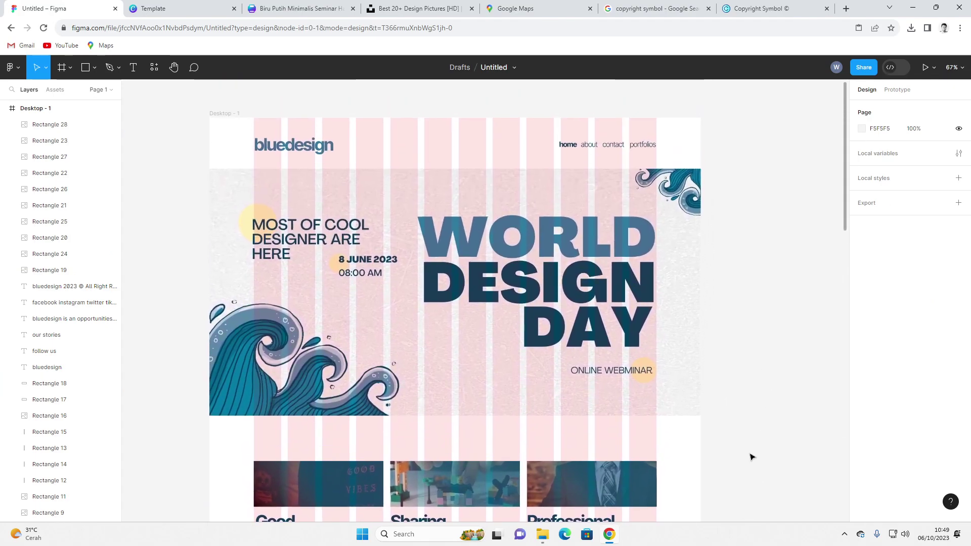
{"action": "scroll", "coordinate": [733, 354], "scroll_direction": "down", "scroll_amount": 1}
{"action": "scroll", "coordinate": [736, 288], "scroll_direction": "down", "scroll_amount": 3}
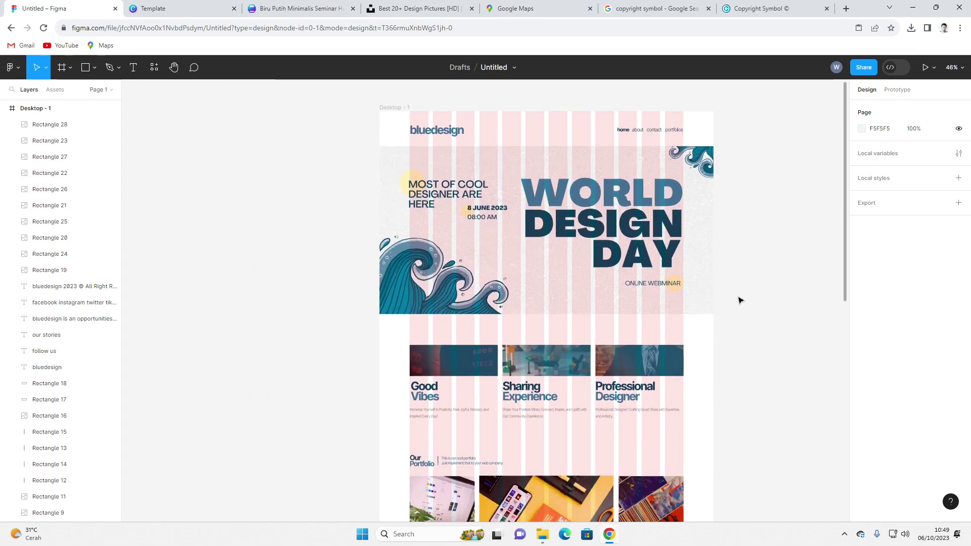
{"action": "scroll", "coordinate": [708, 263], "scroll_direction": "down", "scroll_amount": 2}
{"action": "scroll", "coordinate": [681, 253], "scroll_direction": "down", "scroll_amount": 3}
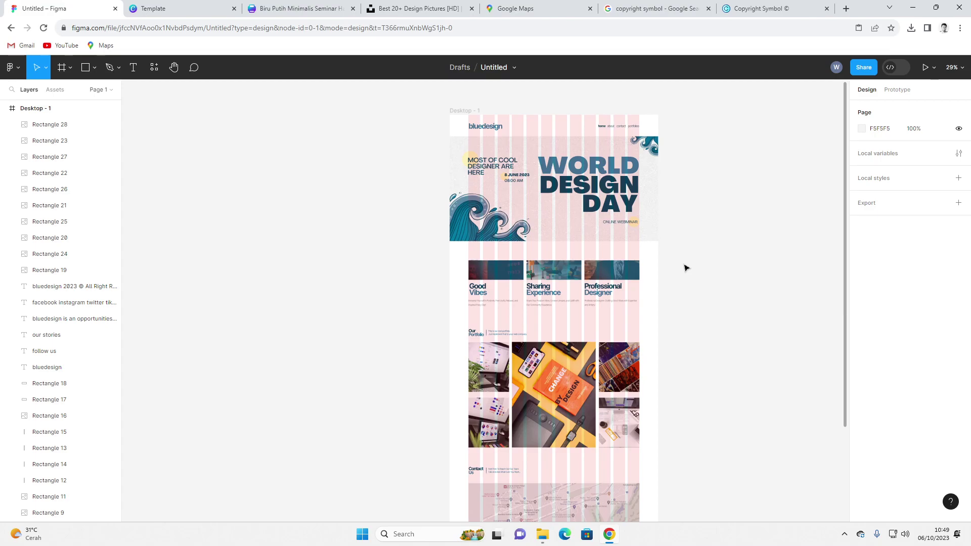
{"action": "scroll", "coordinate": [693, 278], "scroll_direction": "down", "scroll_amount": 1}
{"action": "left_click_drag", "start_coordinate": [700, 288], "coordinate": [584, 267]}
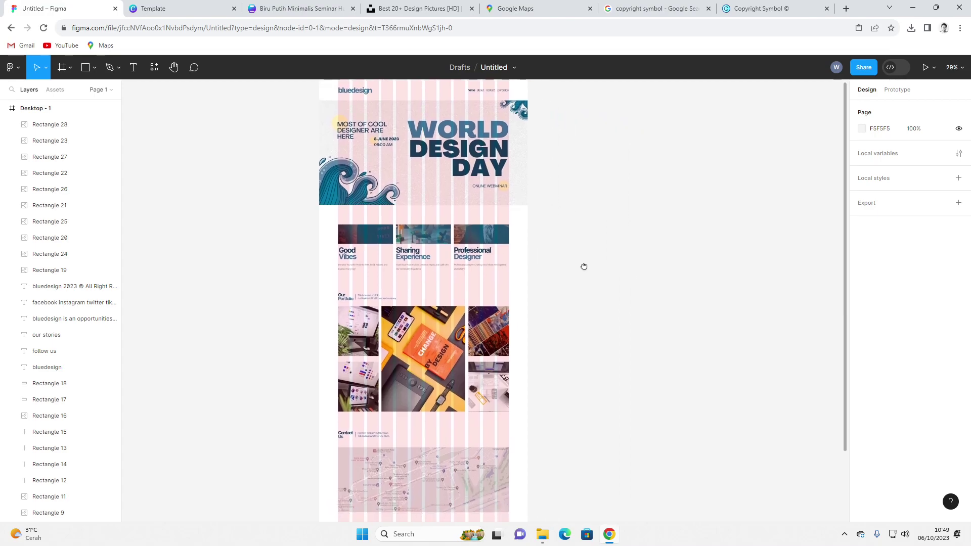